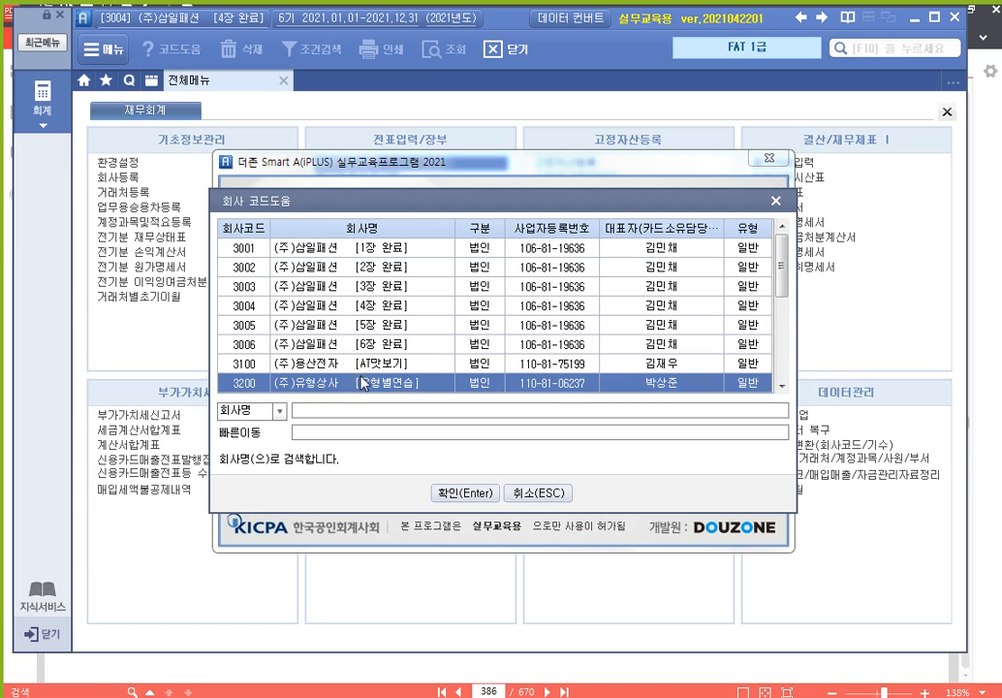
# Log in to company 3200 (주)유형상사 and show the 회계 전체메뉴
pyautogui.click(783, 387)
pyautogui.click(783, 387)
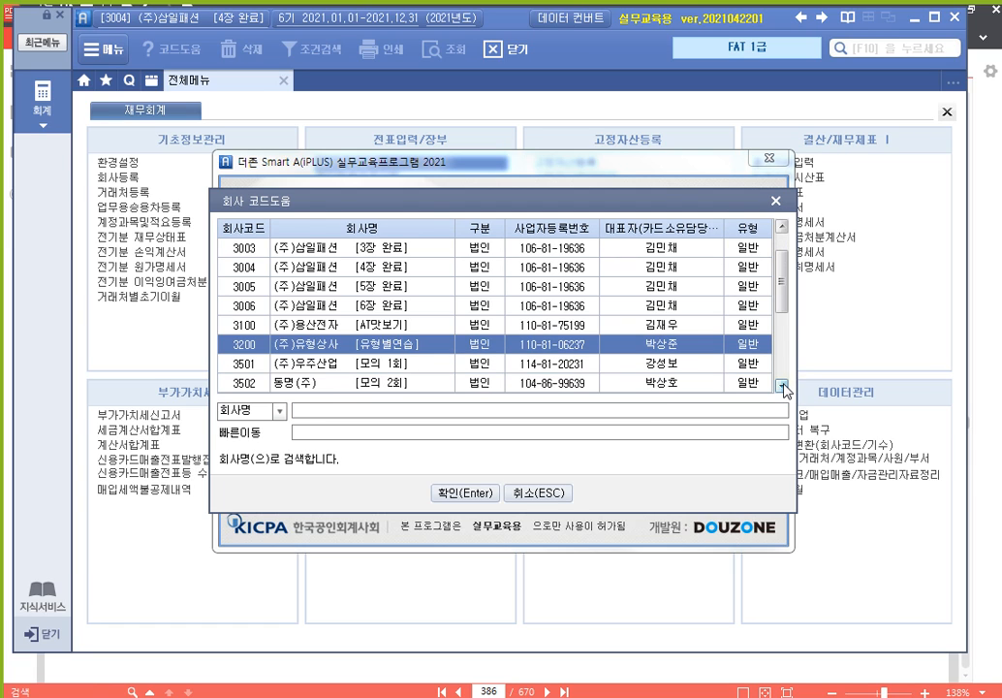
pyautogui.click(783, 386)
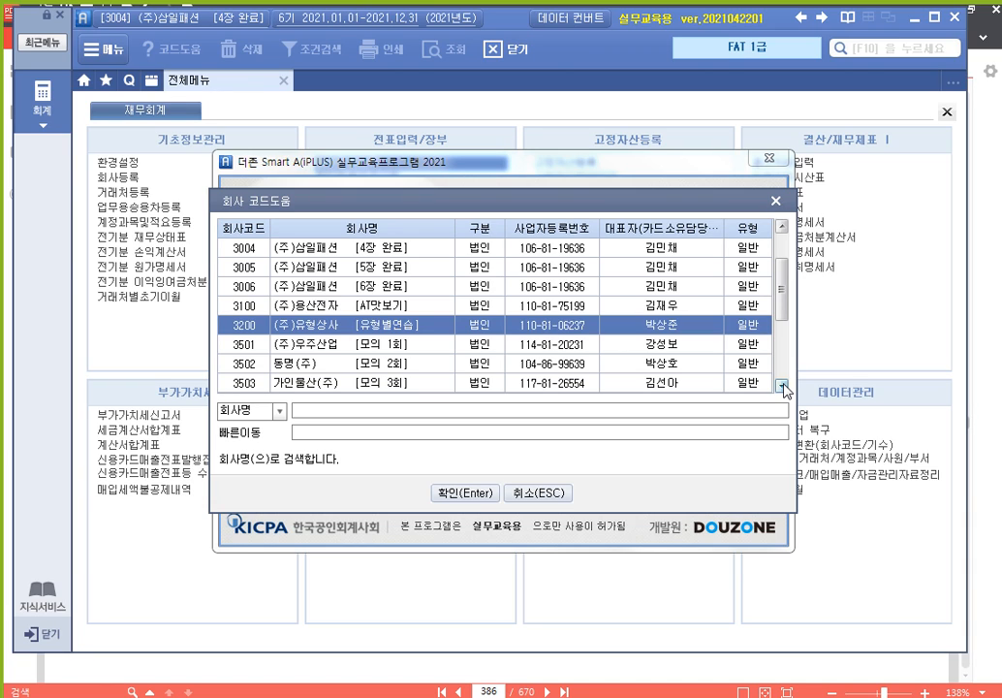
pyautogui.click(472, 494)
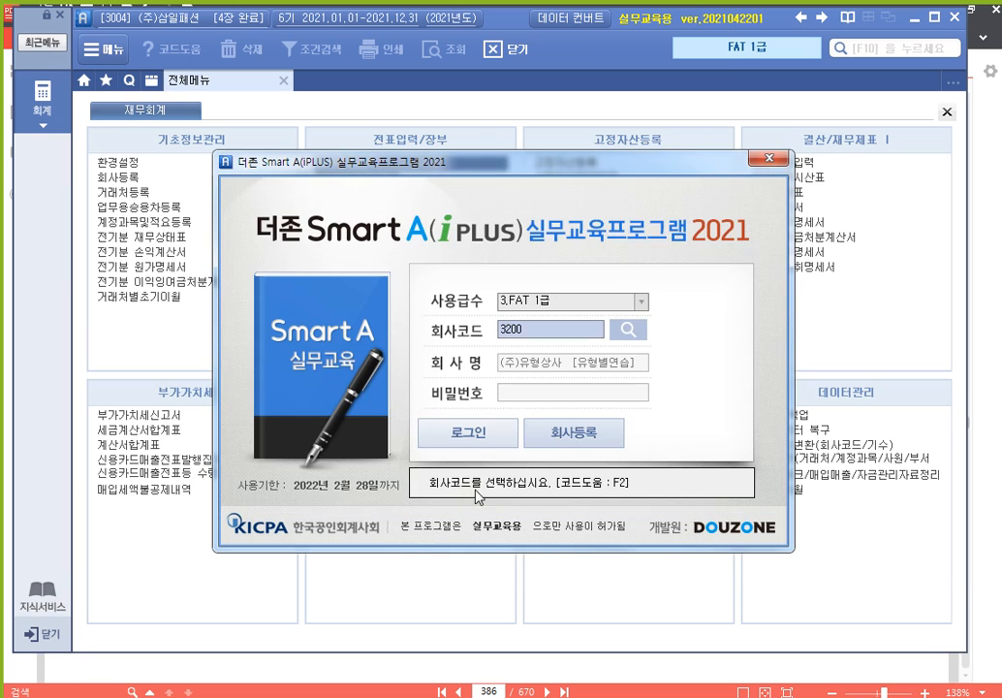
pyautogui.click(511, 432)
pyautogui.click(43, 96)
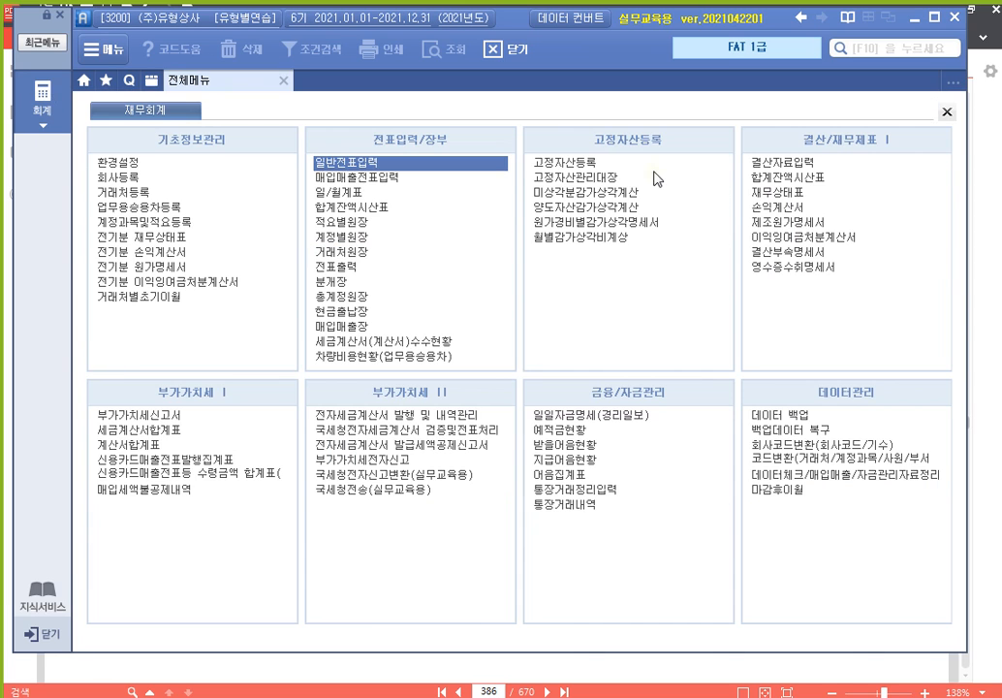
pyautogui.hotkey('alt', 'Tab')
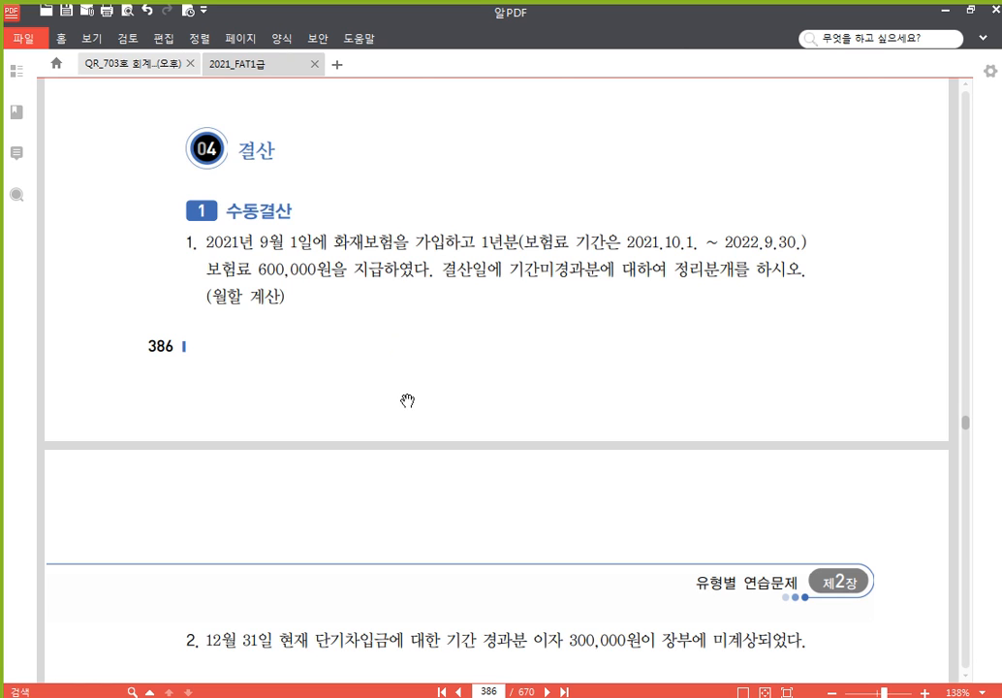
# Pan textbook page 386 up until 수동결산 problem 3 is visible
pyautogui.moveTo(439, 402); pyautogui.dragTo(435, 346)
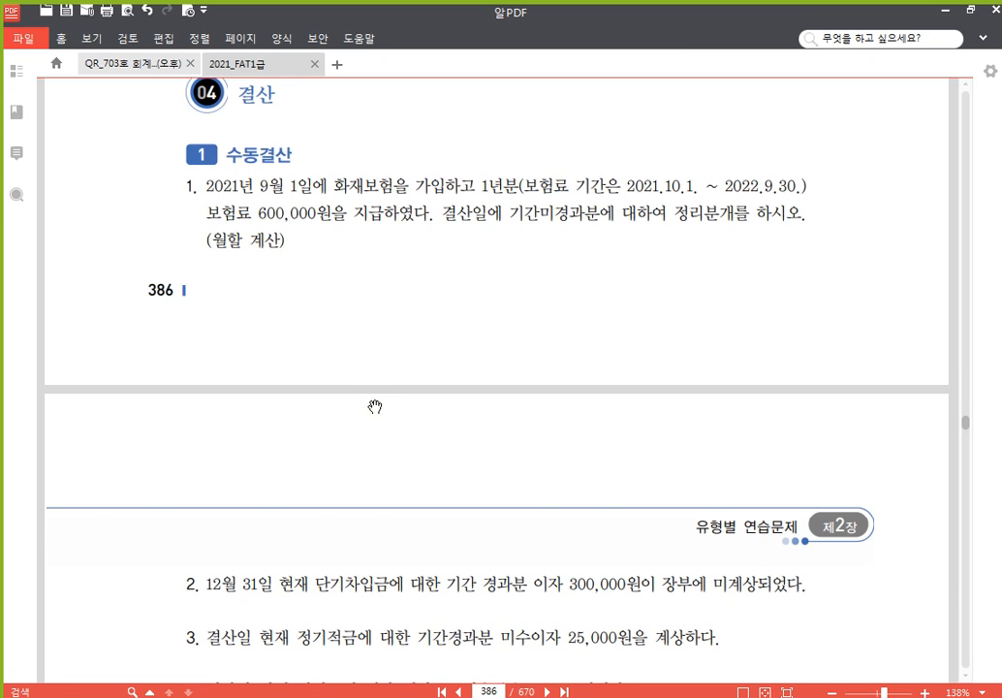
pyautogui.click(388, 697)
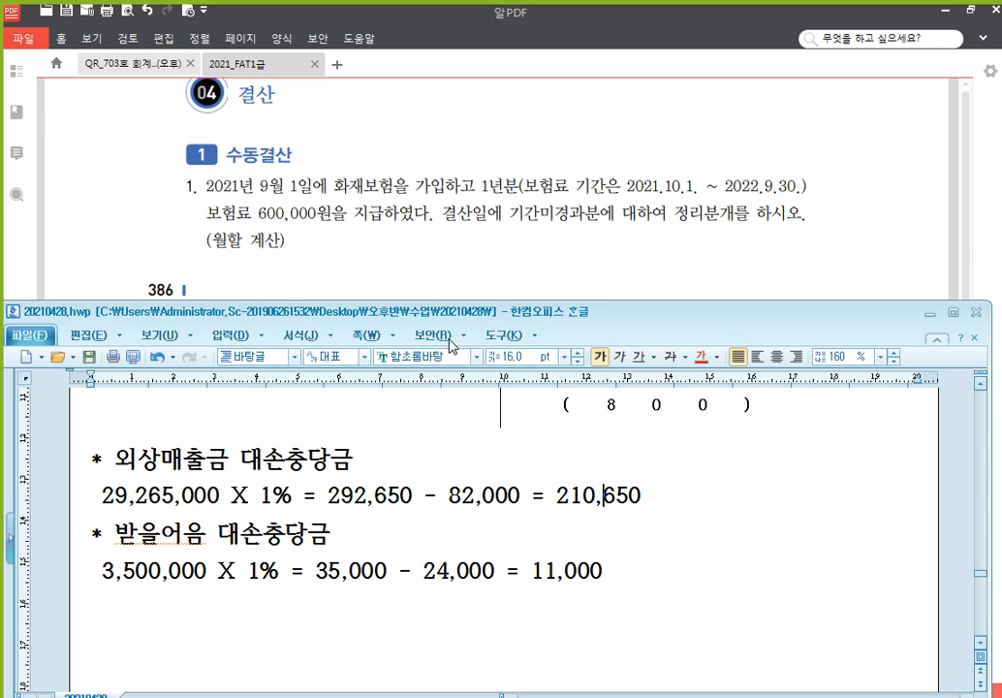
pyautogui.scroll(-10, 281, 504)
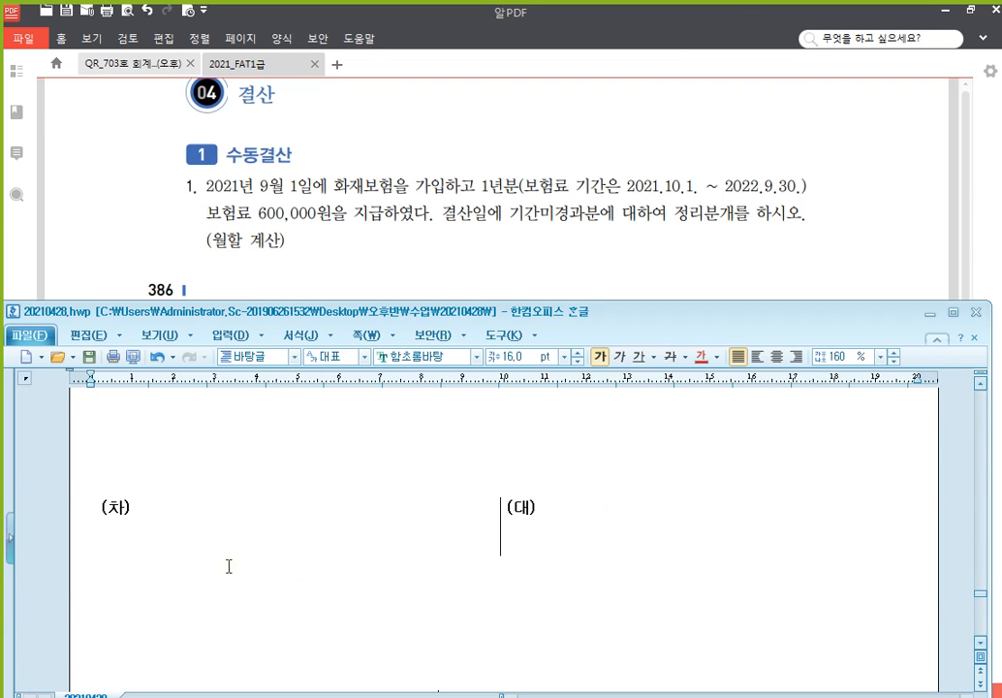
pyautogui.click(231, 501)
pyautogui.click(234, 496)
pyautogui.press('Delete')
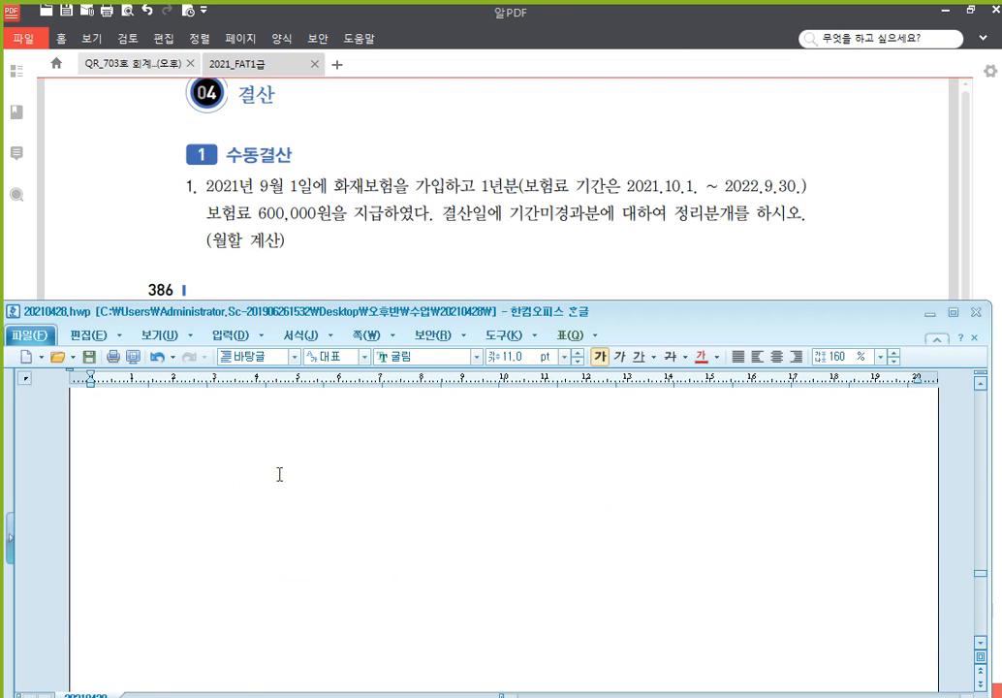
pyautogui.scroll(5, 280, 475)
pyautogui.scroll(-2, 285, 483)
pyautogui.hotkey('ctrl', 'z')
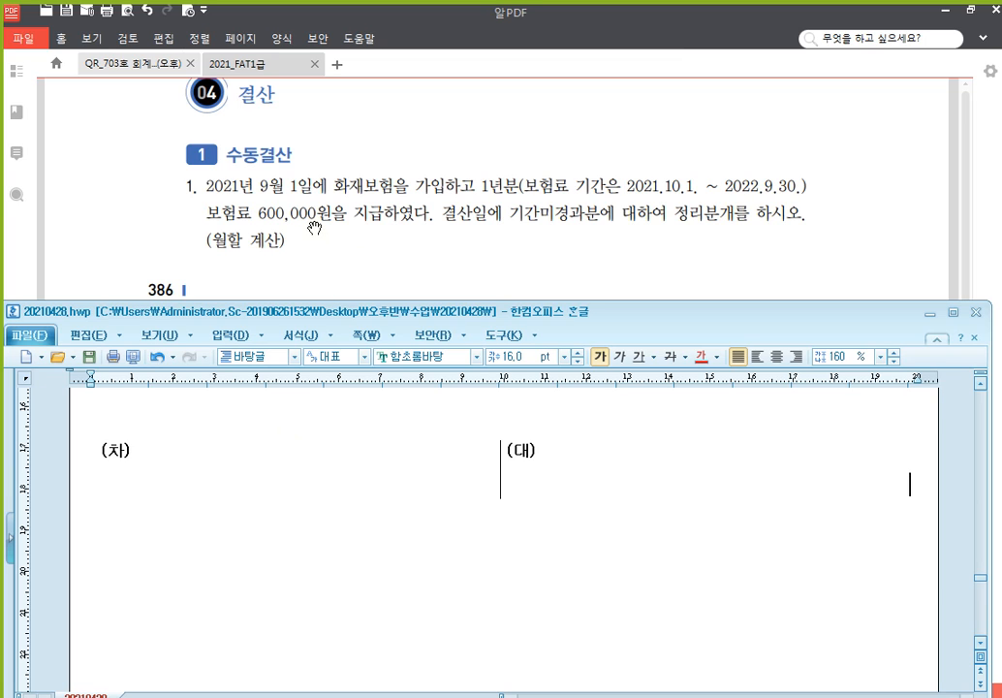
pyautogui.click(277, 220)
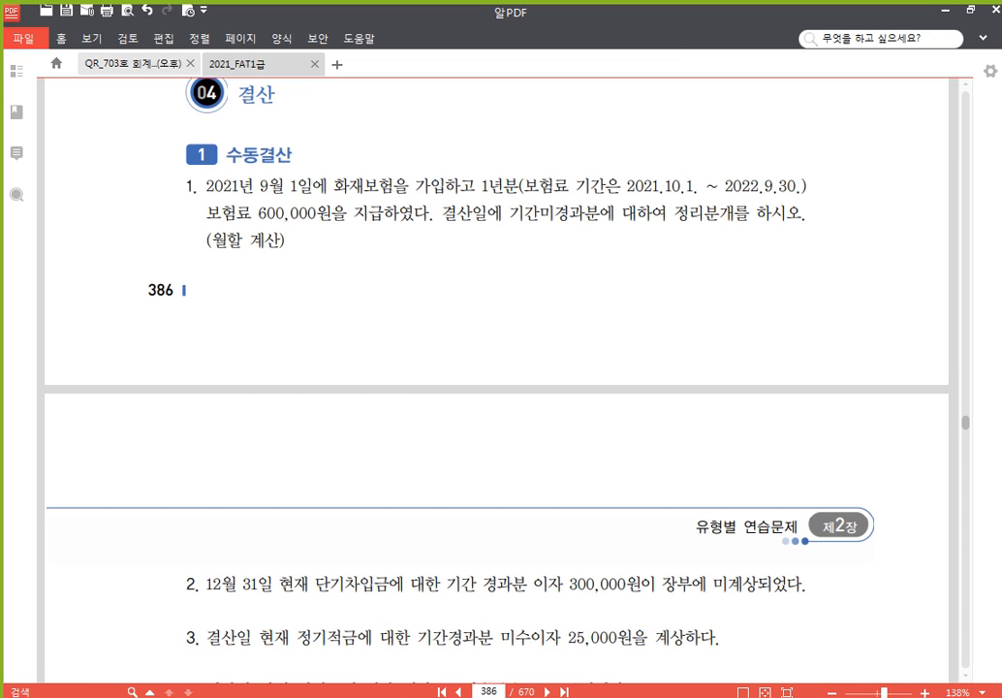
# In 일반전표입력, check the 9/1 voucher: 보험료 600,000 paid in cash
pyautogui.click(425, 697)
pyautogui.press('Return')
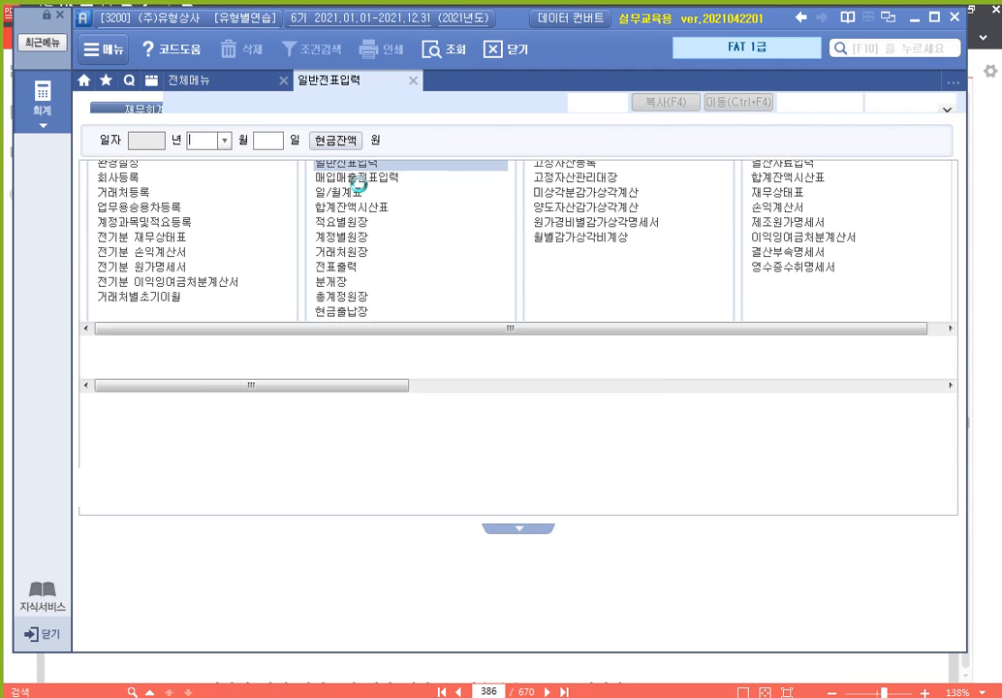
pyautogui.write('9')
pyautogui.press('Return')
pyautogui.write('1')
pyautogui.press('Return')
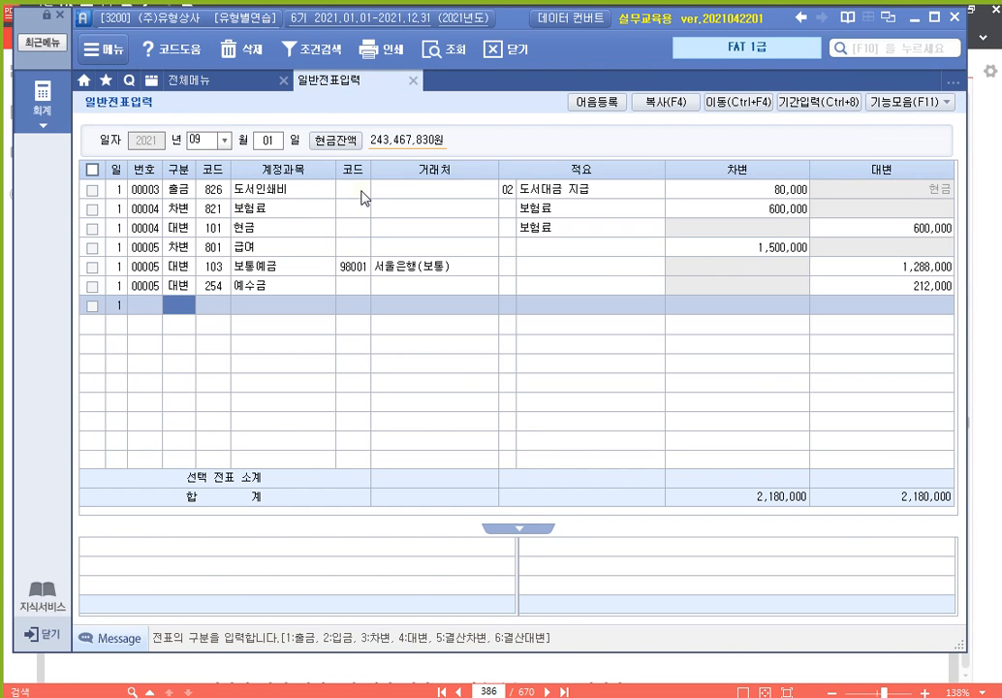
pyautogui.click(215, 206)
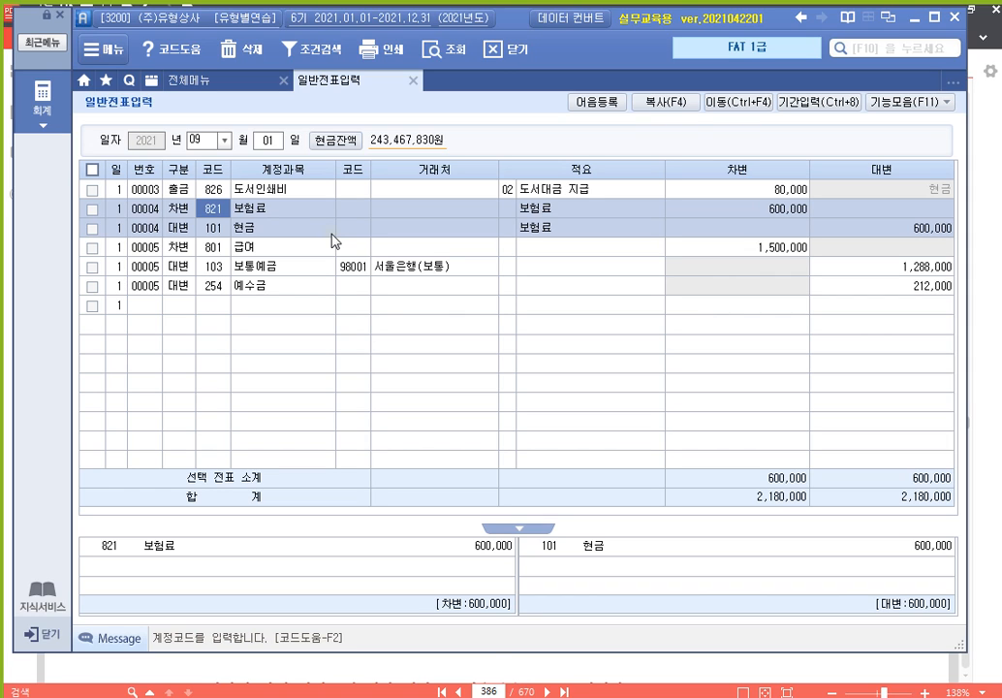
pyautogui.click(531, 673)
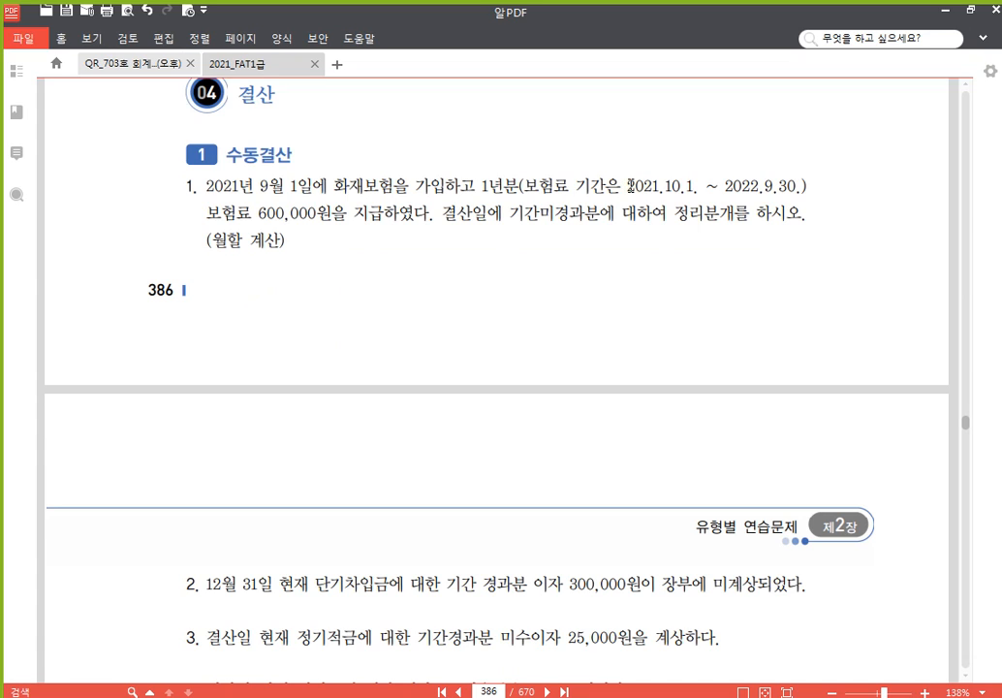
# Highlight '2021.10.1. ~ 2022.9.30.' and '(월할 계산)' in yellow in the textbook
pyautogui.moveTo(629, 184); pyautogui.dragTo(803, 185)
pyautogui.click(806, 163)
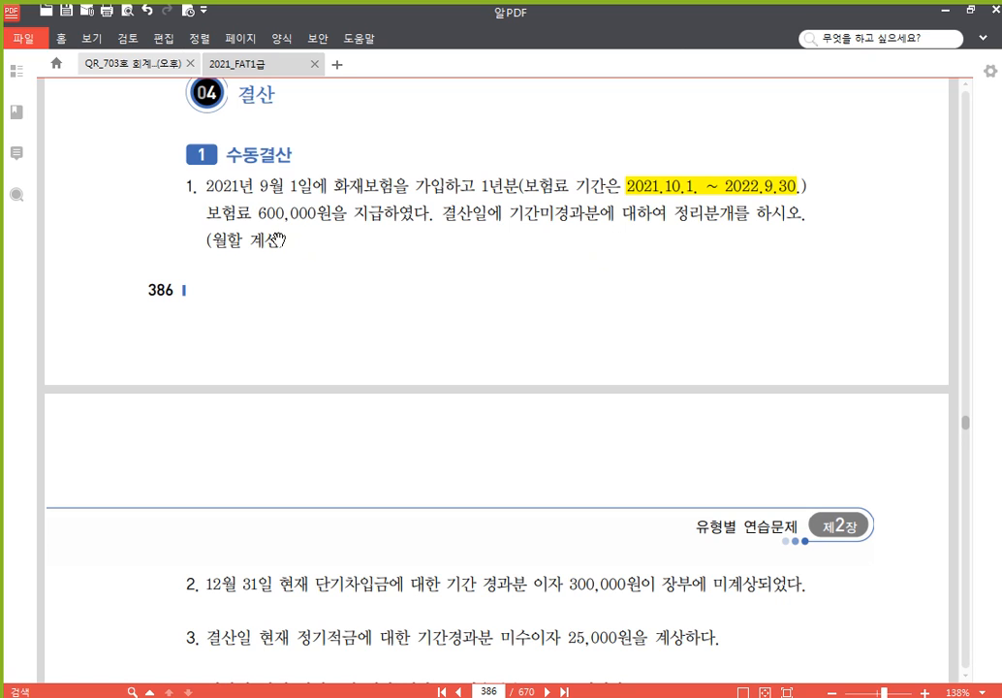
pyautogui.moveTo(283, 241); pyautogui.dragTo(212, 235)
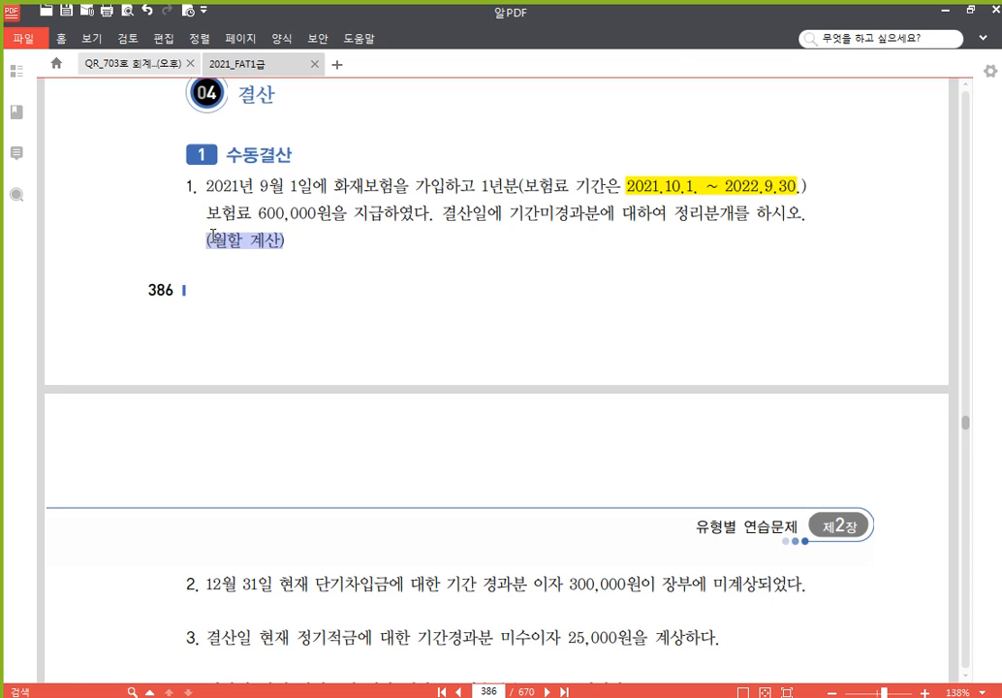
pyautogui.click(220, 224)
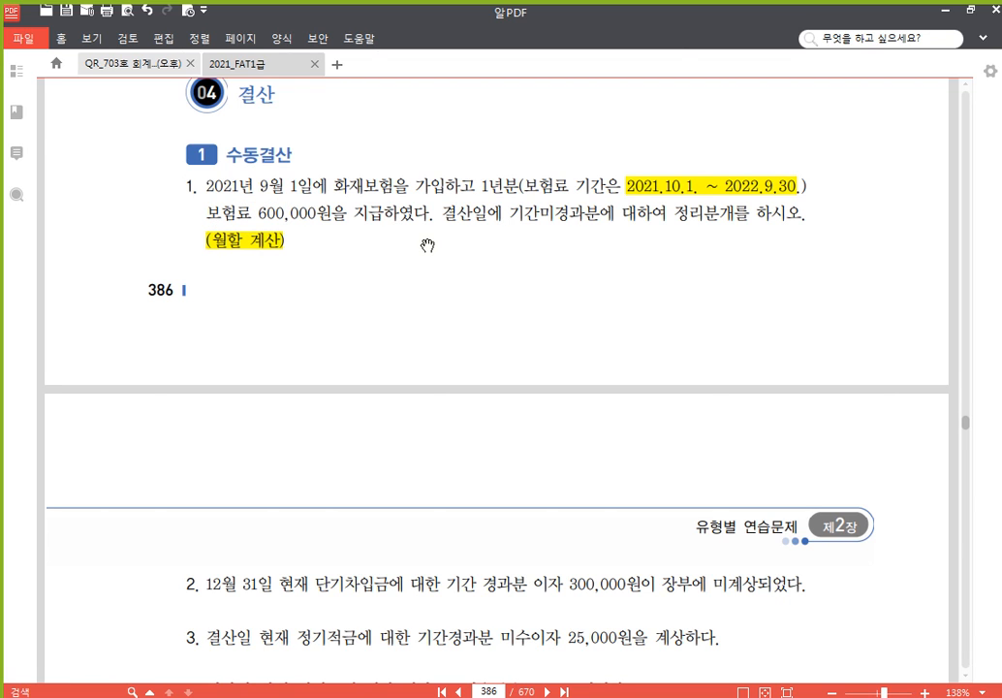
pyautogui.moveTo(399, 414); pyautogui.dragTo(405, 342)
pyautogui.hotkey('alt', 'Tab')
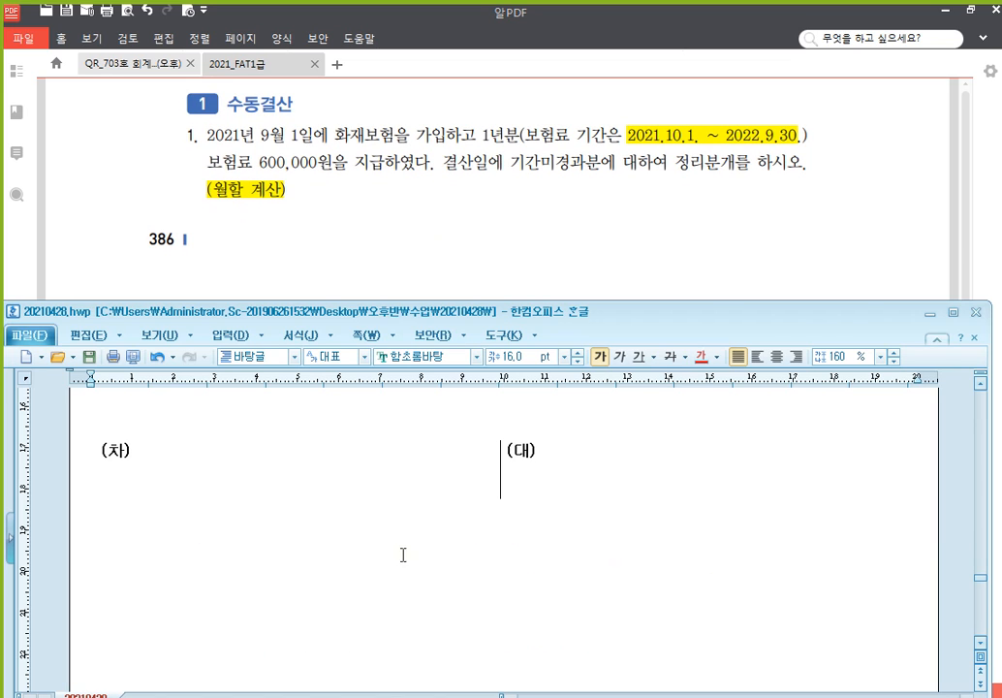
# Type the lines '2021귀속 : 3개월' and '2022귀속 : 9개월' below the table
pyautogui.click(296, 552)
pyautogui.write('2021s')
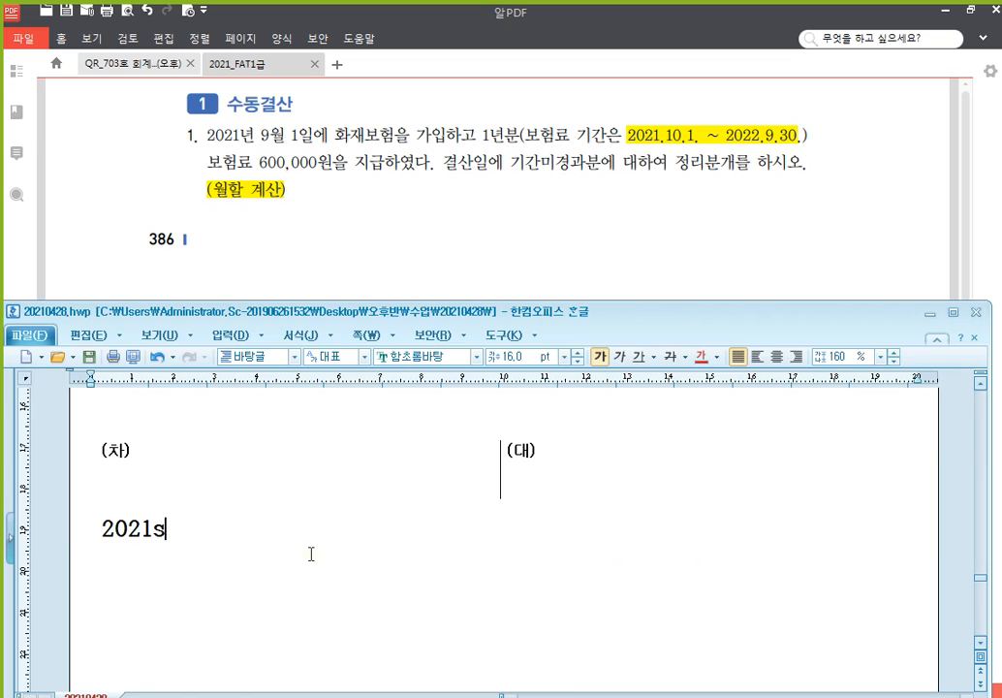
pyautogui.write('us r')
pyautogui.press('BackSpace')
pyautogui.press('BackSpace')
pyautogui.press('BackSpace')
pyautogui.press('Hangul')
pyautogui.write('귀속 : 3개월')
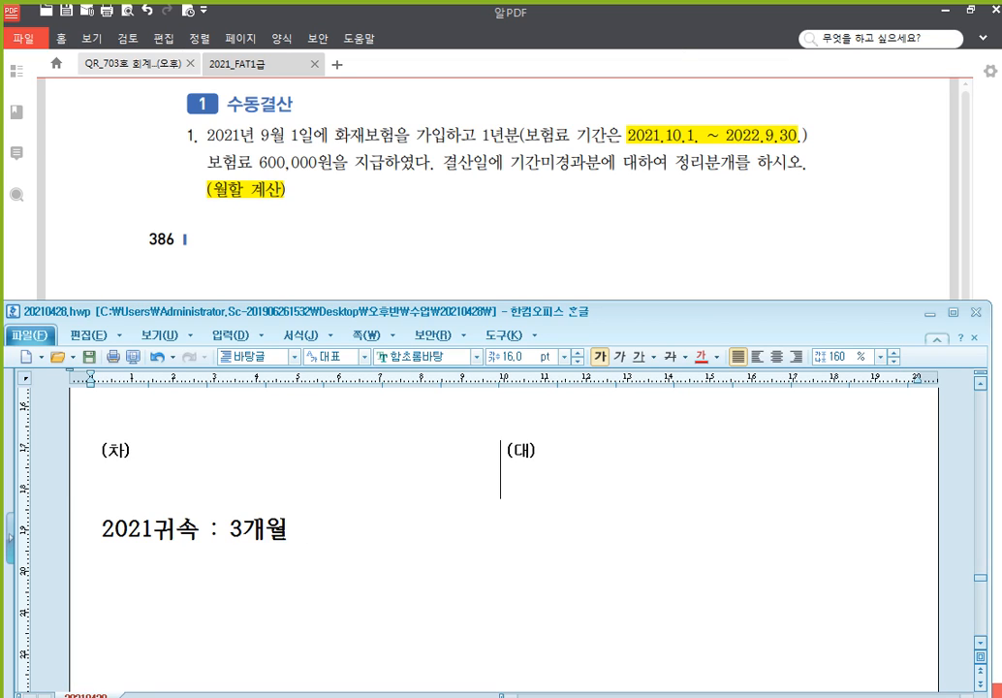
pyautogui.press('Return')
pyautogui.write('2022녀')
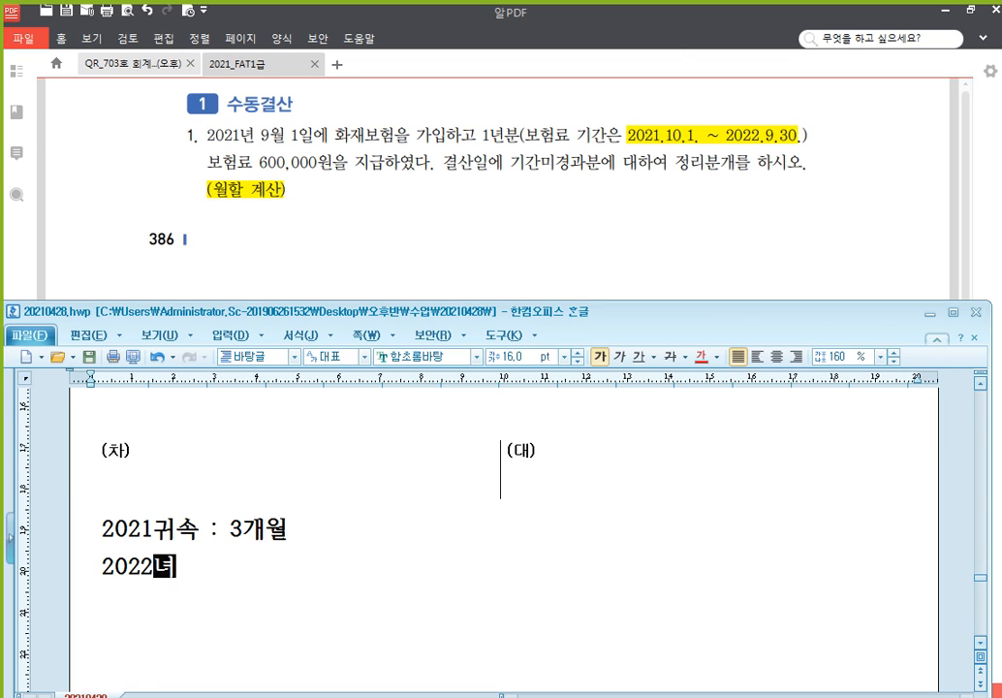
pyautogui.press('BackSpace')
pyautogui.press('BackSpace')
pyautogui.write('ㄱ귀속 : 9개')
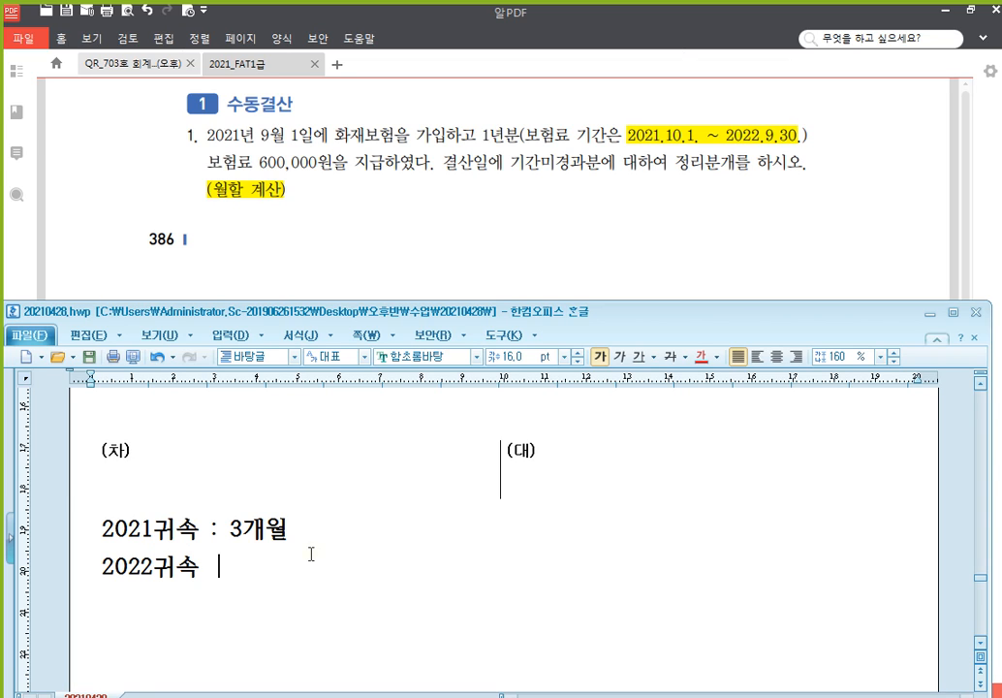
pyautogui.write('월')
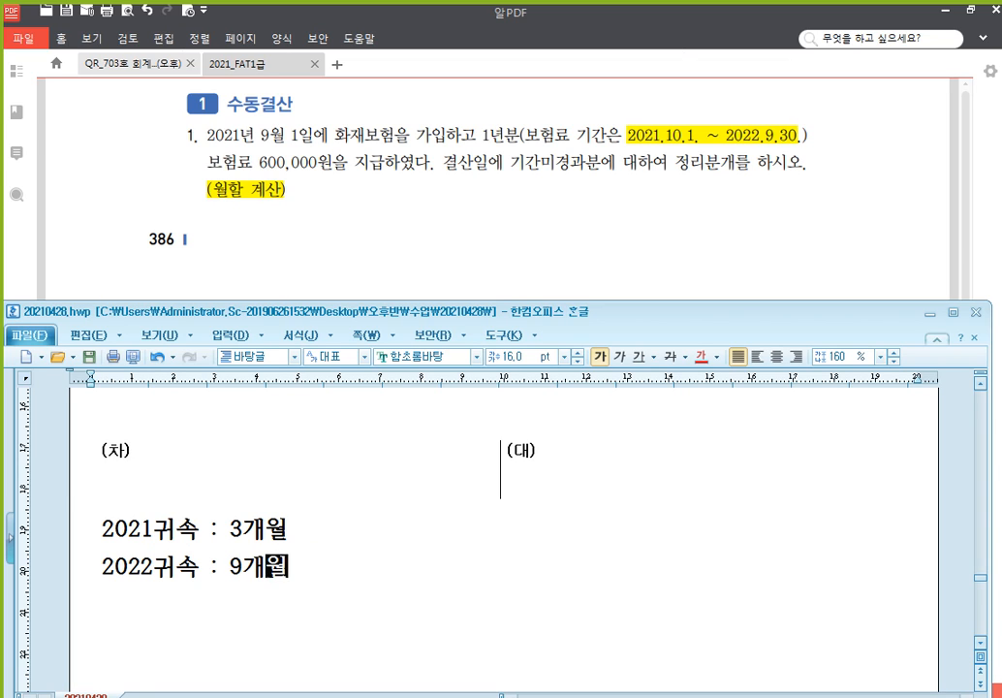
# Append '- 150,000 => 보험료' and '- 450,000 => 선급비용' to those two lines
pyautogui.press('Up')
pyautogui.write('-')
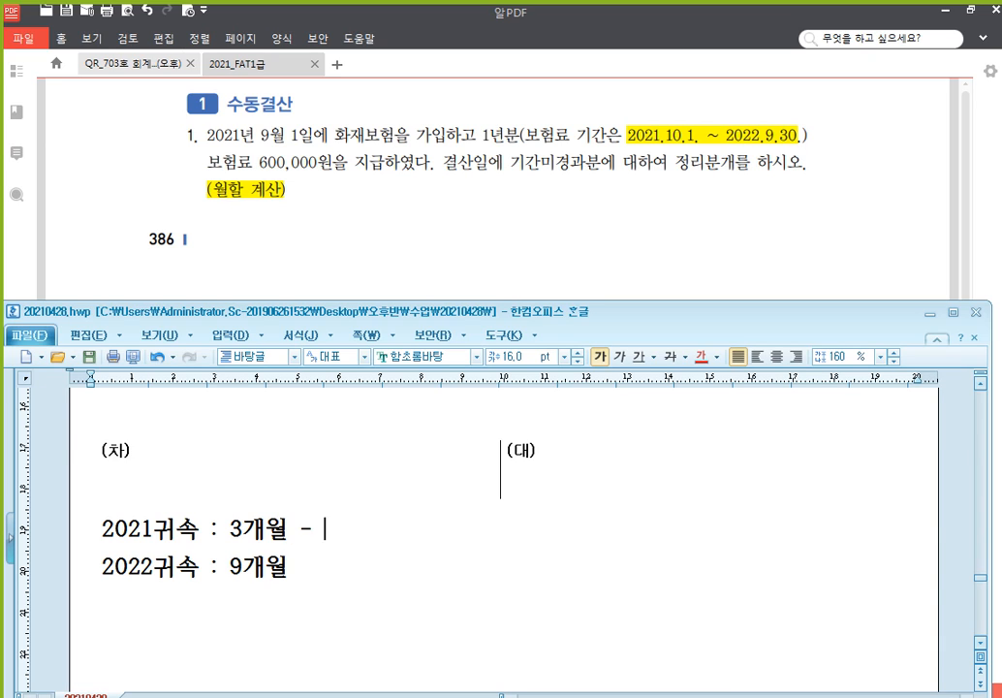
pyautogui.write(' 150,000')
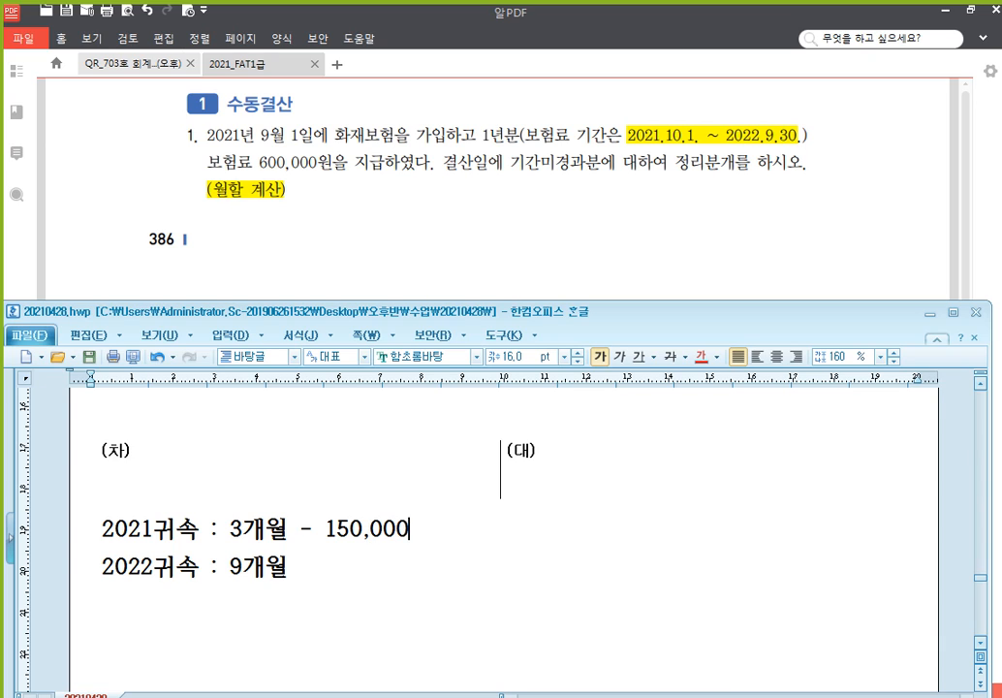
pyautogui.write(' => 보험료')
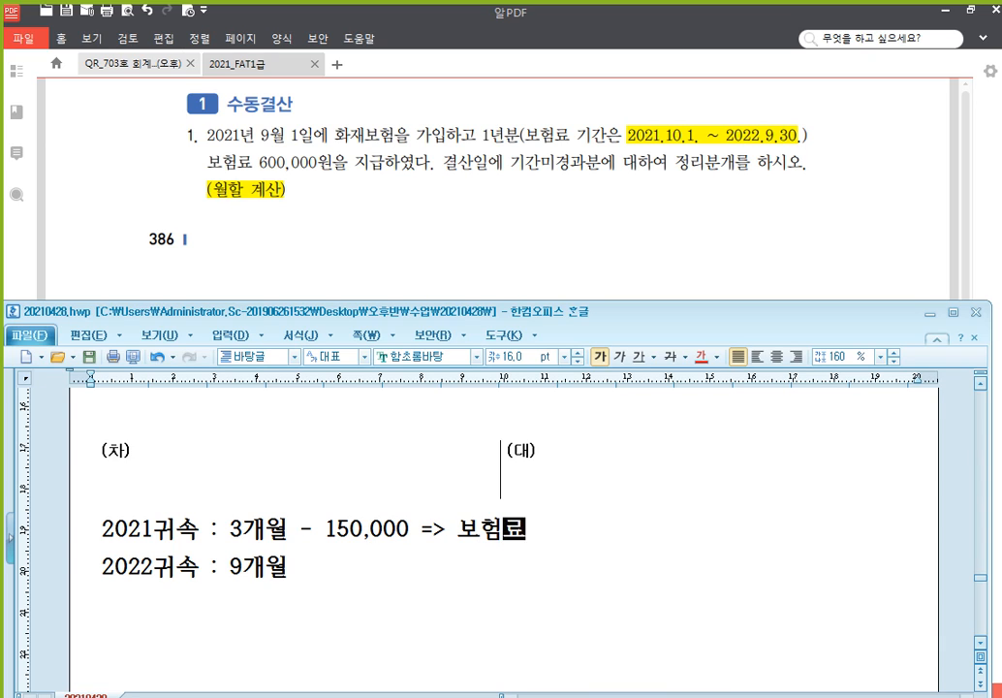
pyautogui.press('Down')
pyautogui.write('- 45')
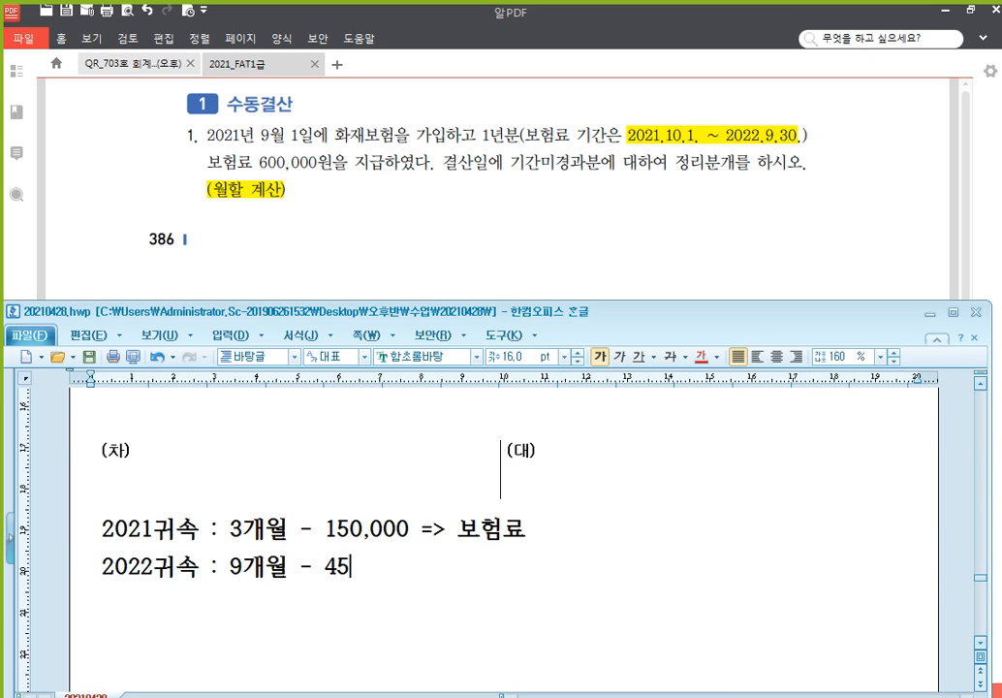
pyautogui.write('0,000 ')
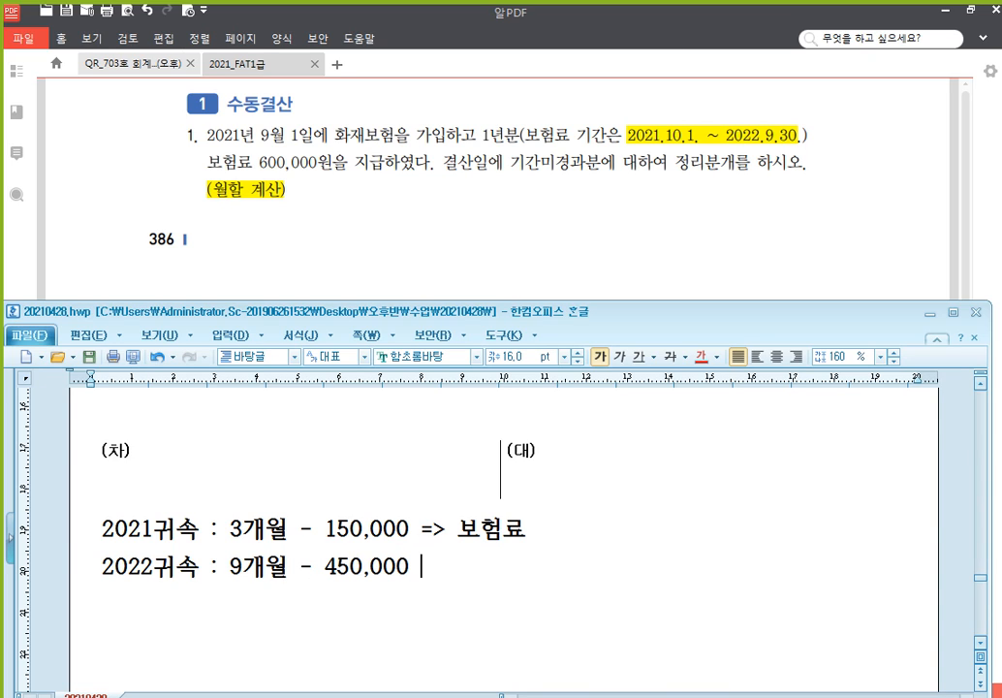
pyautogui.write('=> 선급비')
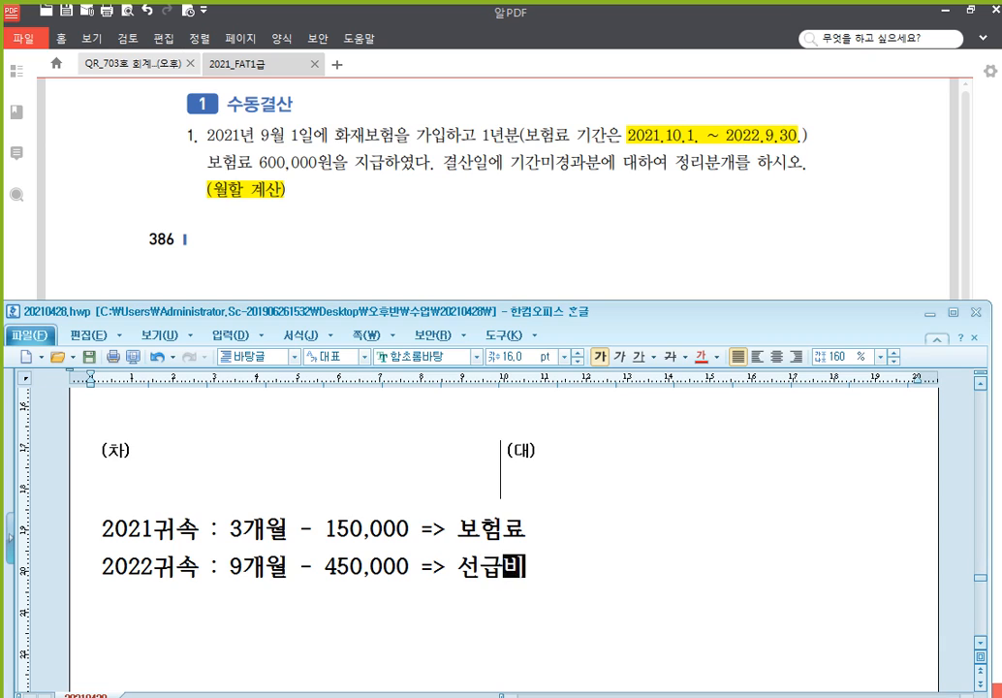
pyautogui.write('용')
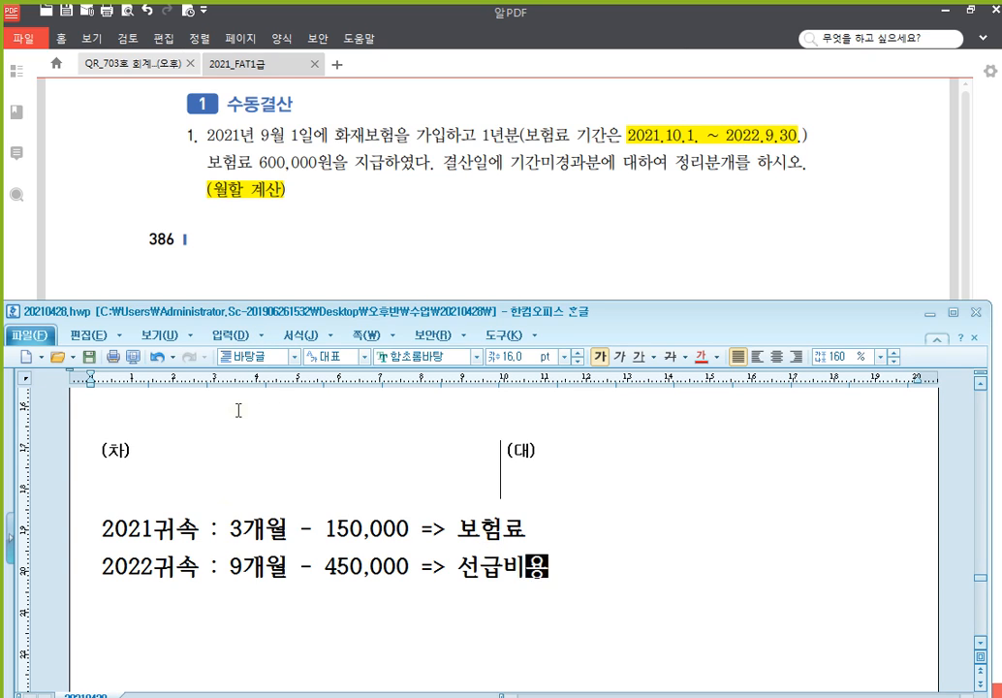
# Fill the table with credit 보험료 (800) 450,000 and debit 선급비용 450,000
pyautogui.click(597, 472)
pyautogui.write('보험료')
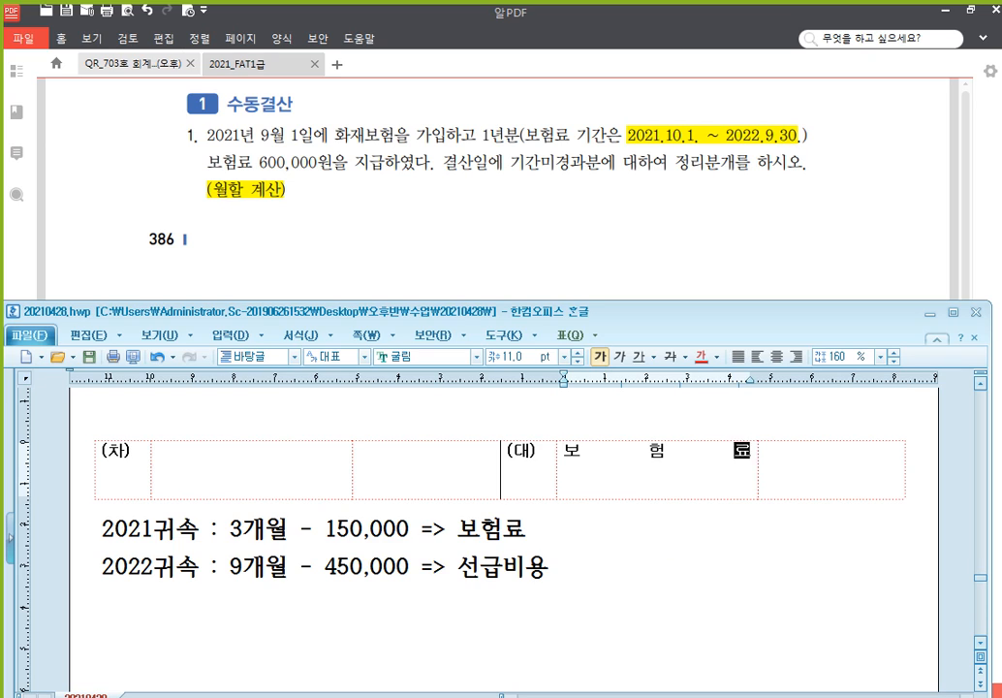
pyautogui.press('Return')
pyautogui.write('( 8 0')
pyautogui.write('0)')
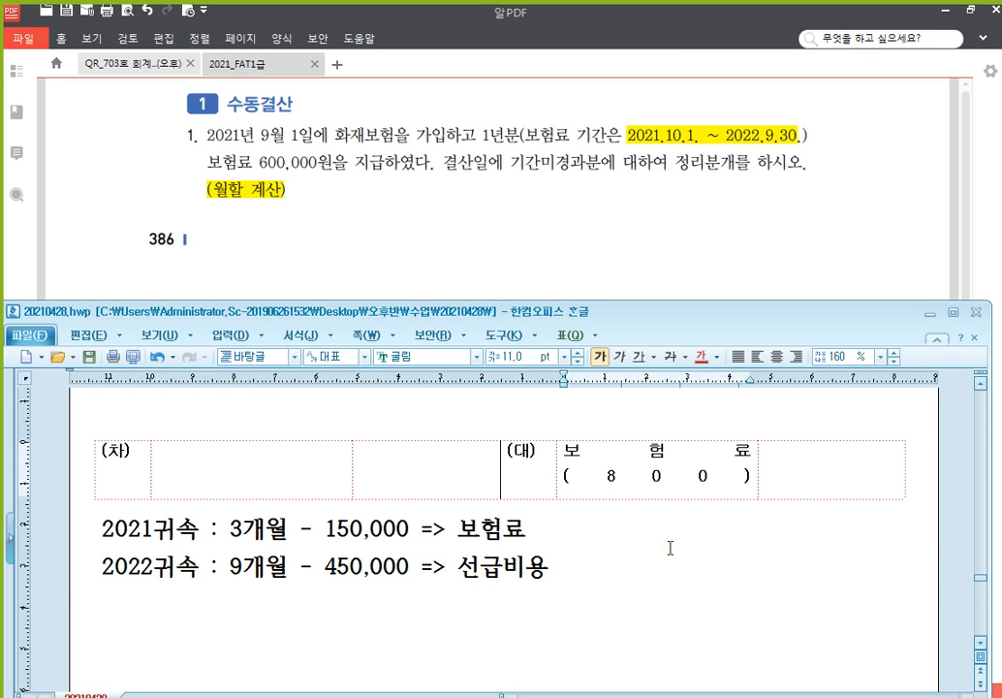
pyautogui.press('Tab')
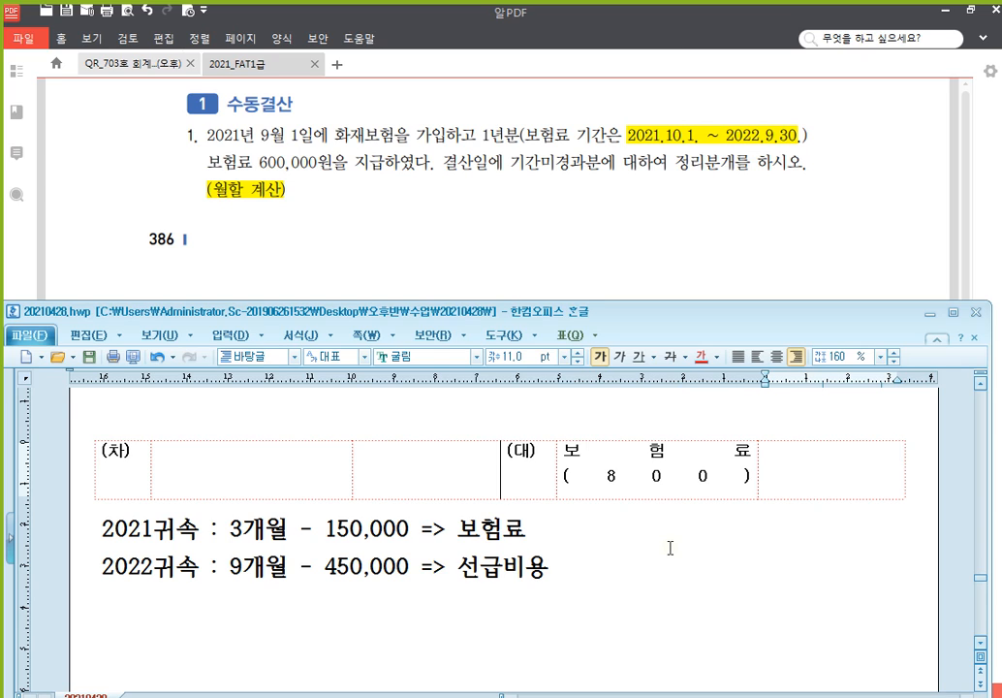
pyautogui.write('450,000')
pyautogui.click(308, 486)
pyautogui.write('선')
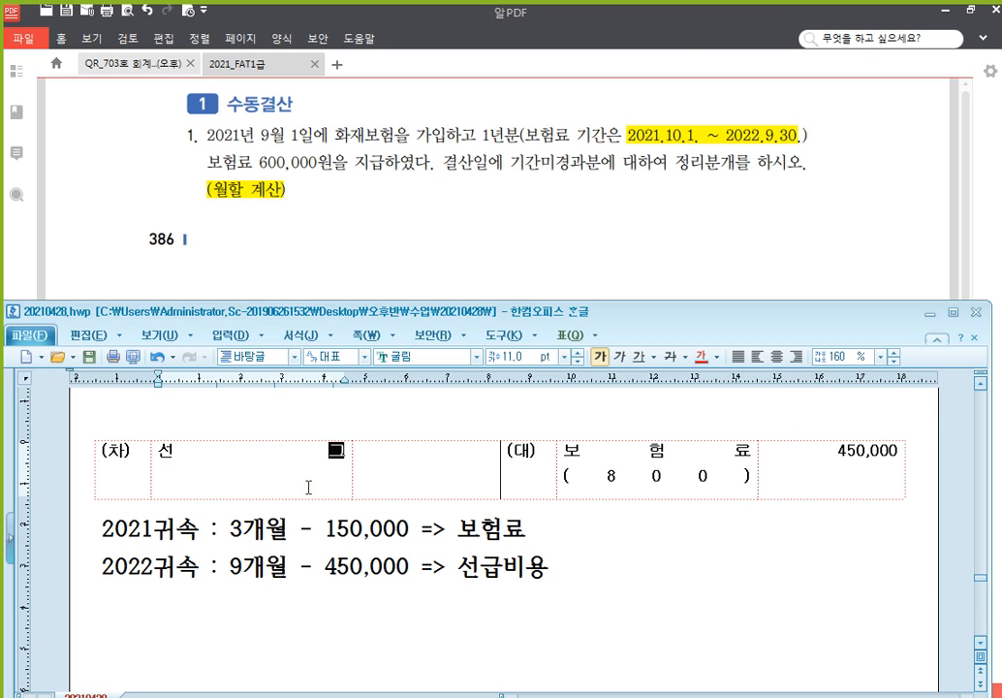
pyautogui.write('급비용')
pyautogui.press('Tab')
pyautogui.write('45')
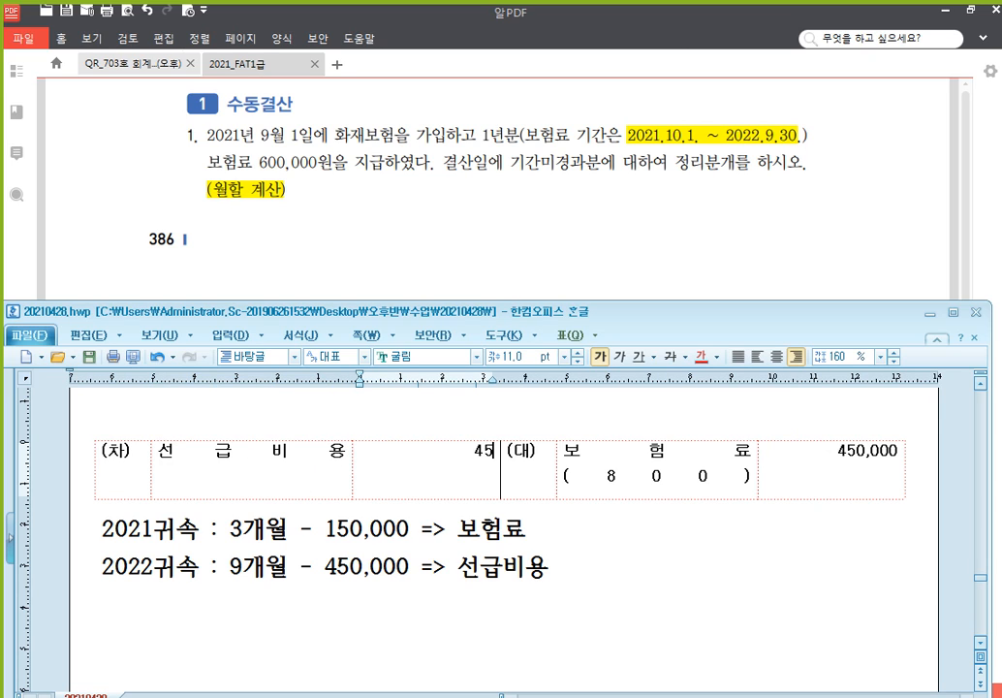
pyautogui.write('0,000')
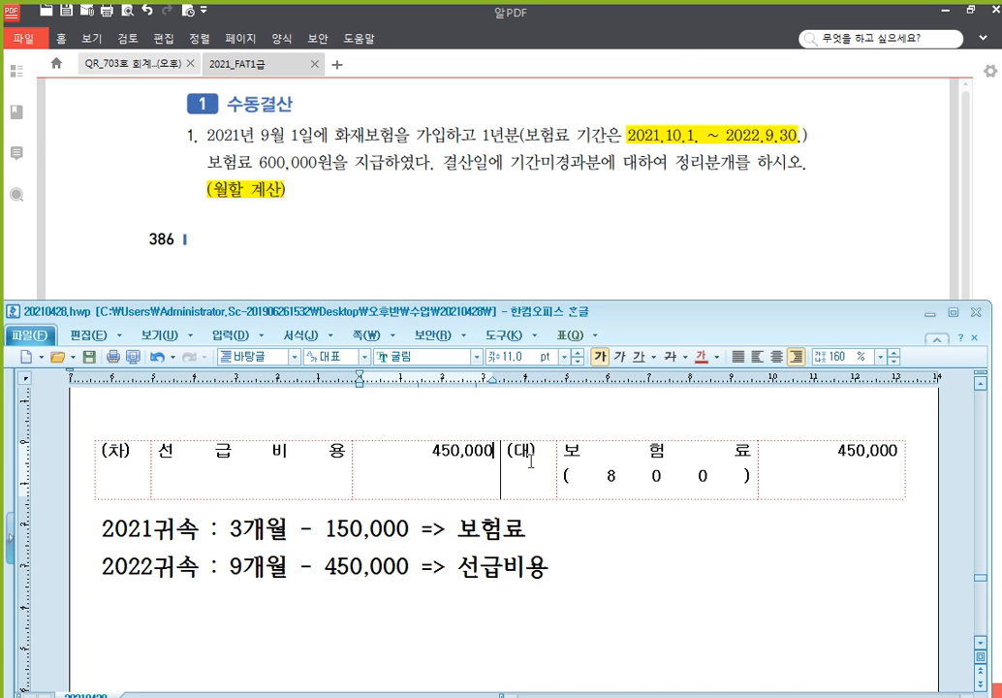
# Scroll the textbook to page 387 with problems 2–7, then return to the Hangul notes
pyautogui.click(502, 235)
pyautogui.scroll(-3, 567, 271)
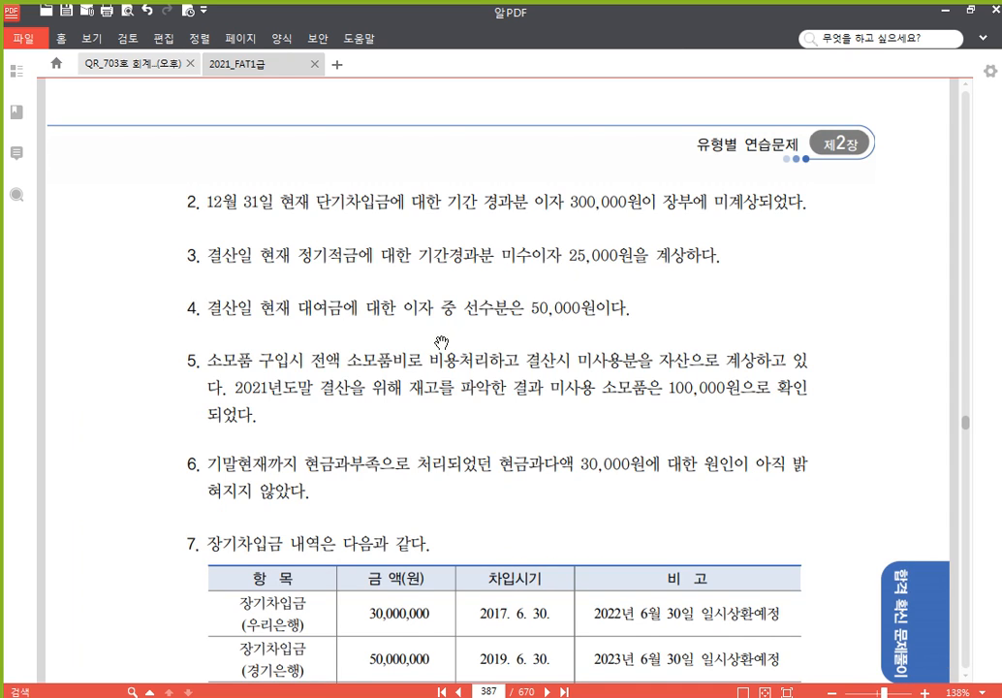
pyautogui.scroll(-1, 443, 335)
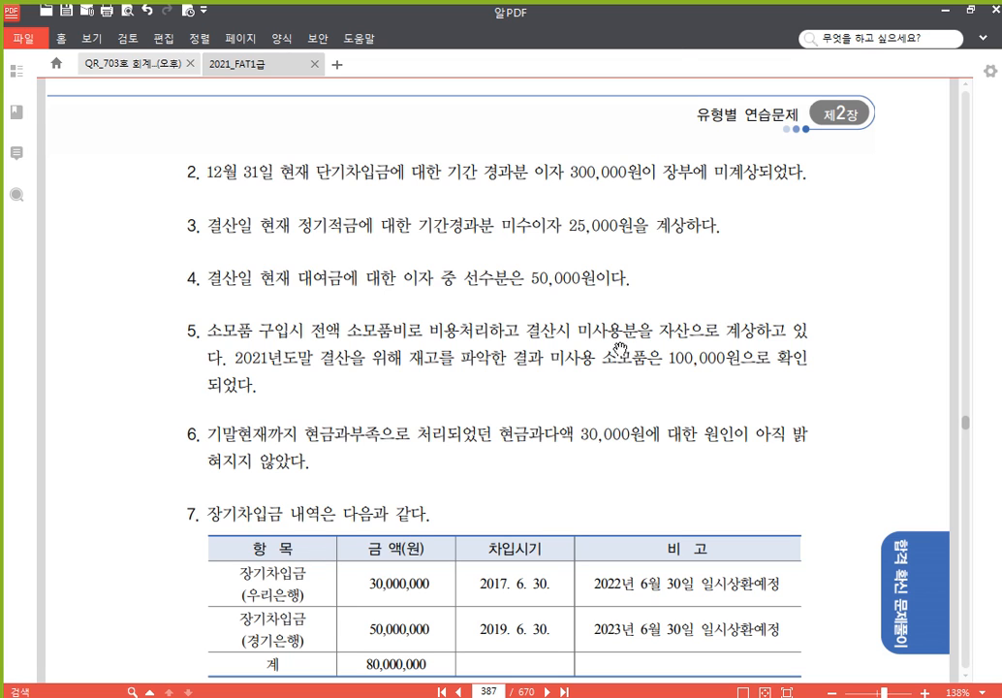
pyautogui.moveTo(487, 482); pyautogui.dragTo(487, 462)
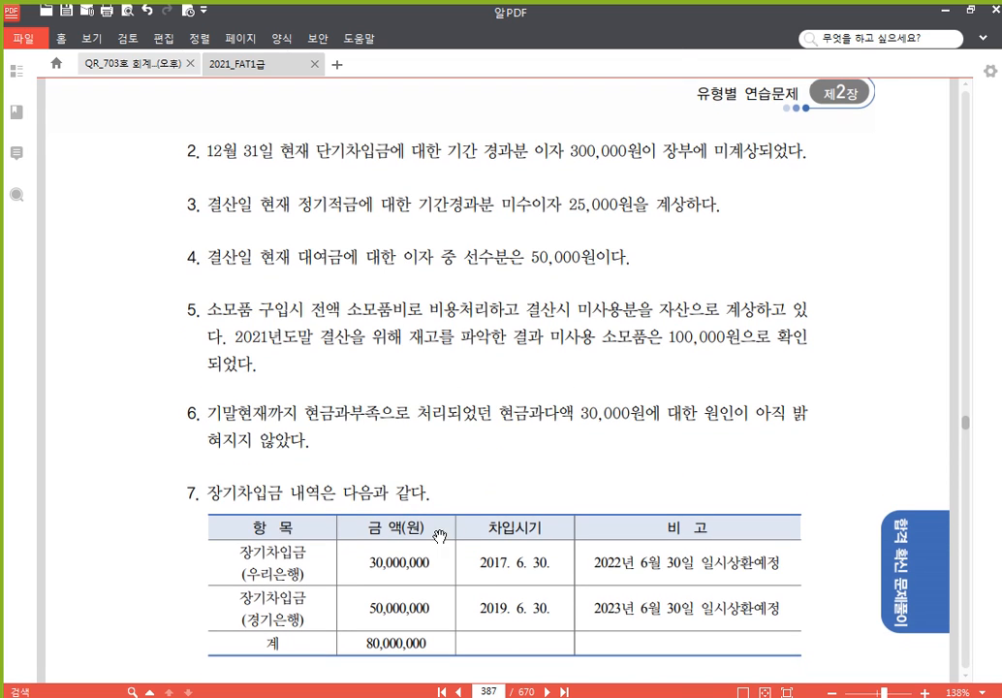
pyautogui.click(388, 696)
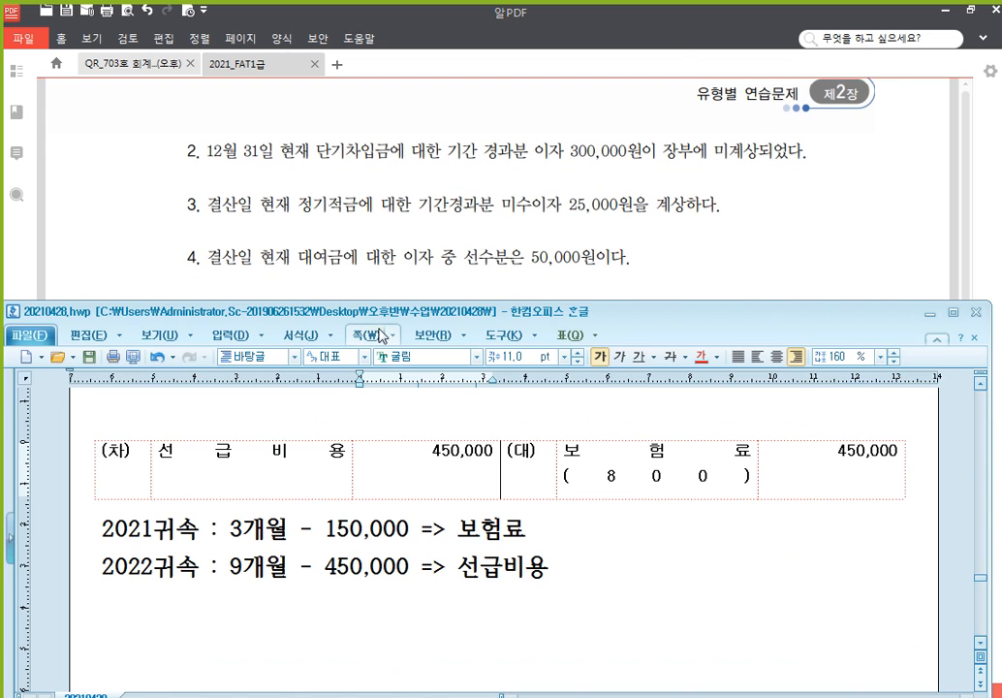
# Paste a blank 차/대 table and enter debit 이자비용 300,000, credit 미지급비용 300,000
pyautogui.scroll(-5, 297, 512)
pyautogui.click(205, 445)
pyautogui.write('(차)\t\t\t(대)')
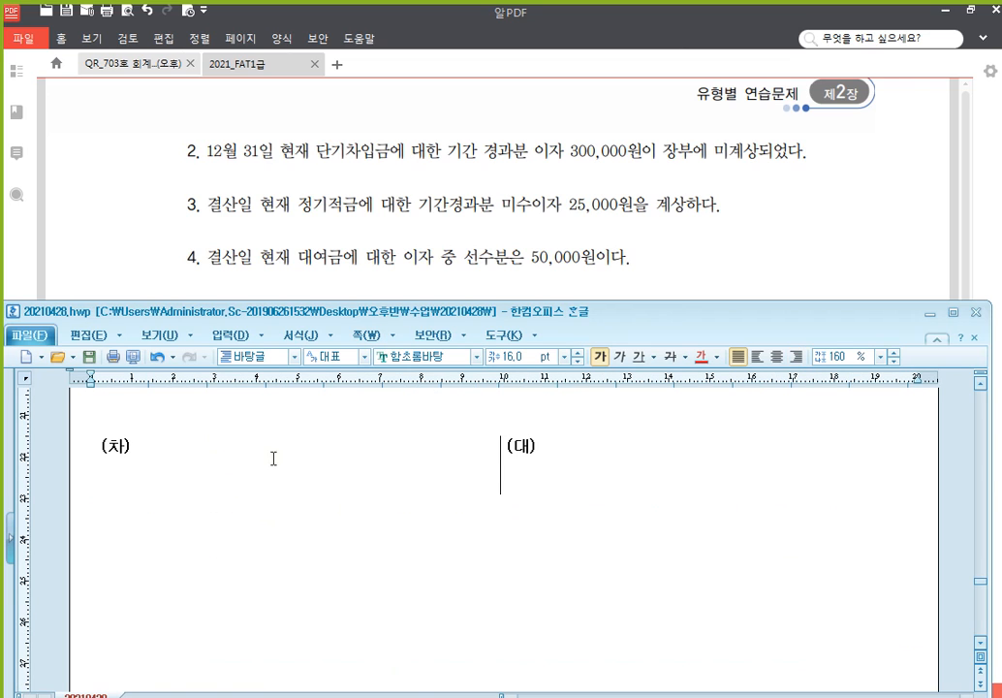
pyautogui.click(244, 470)
pyautogui.write('이자비용')
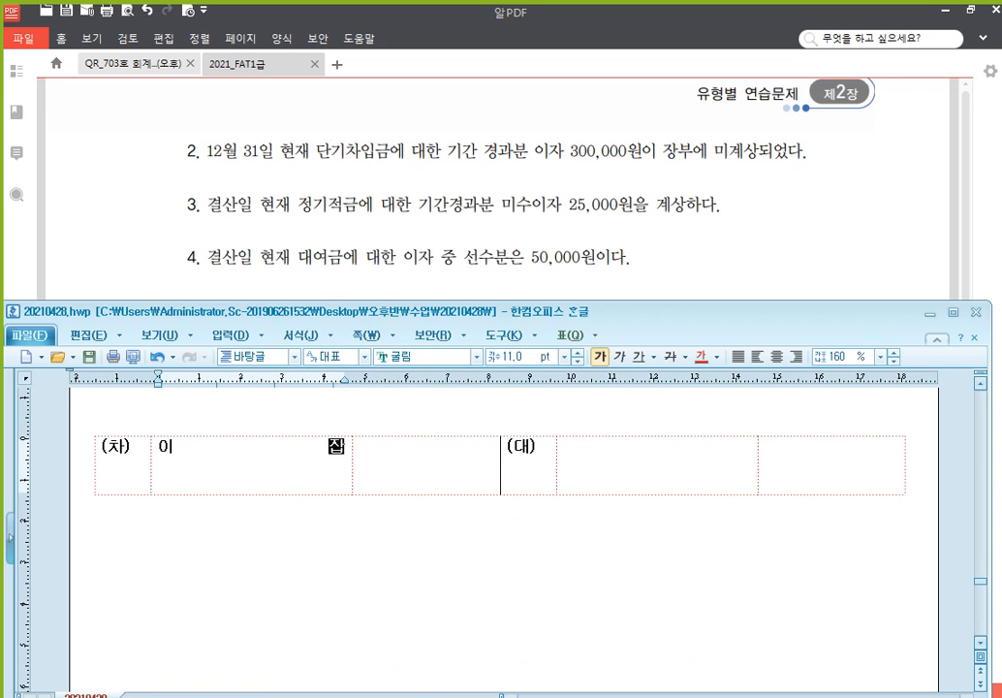
pyautogui.press('Tab')
pyautogui.write('300,000')
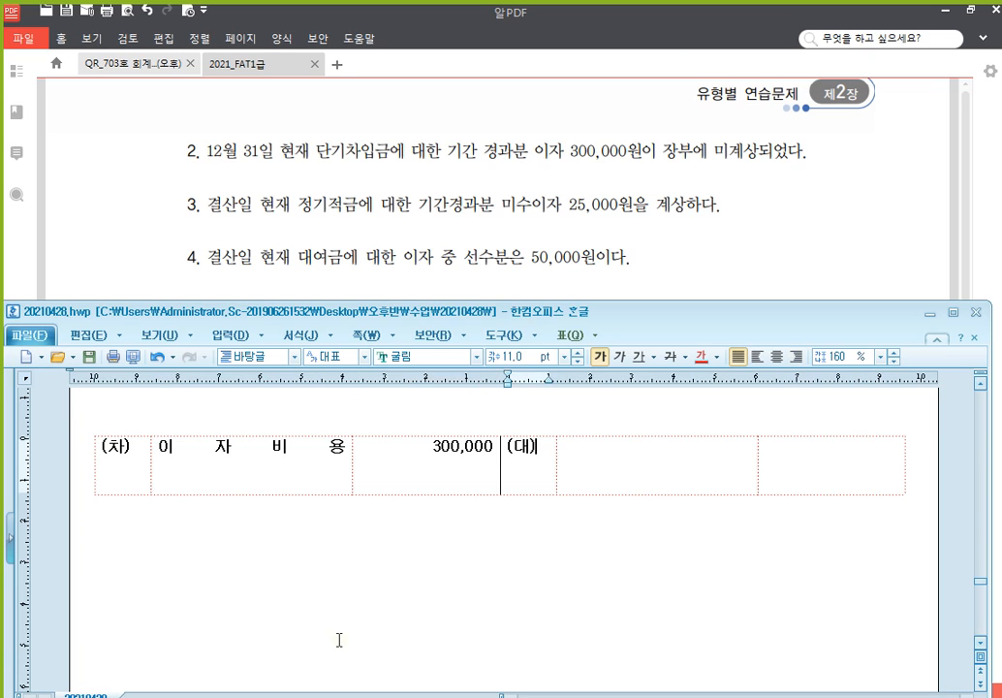
pyautogui.press('Tab')
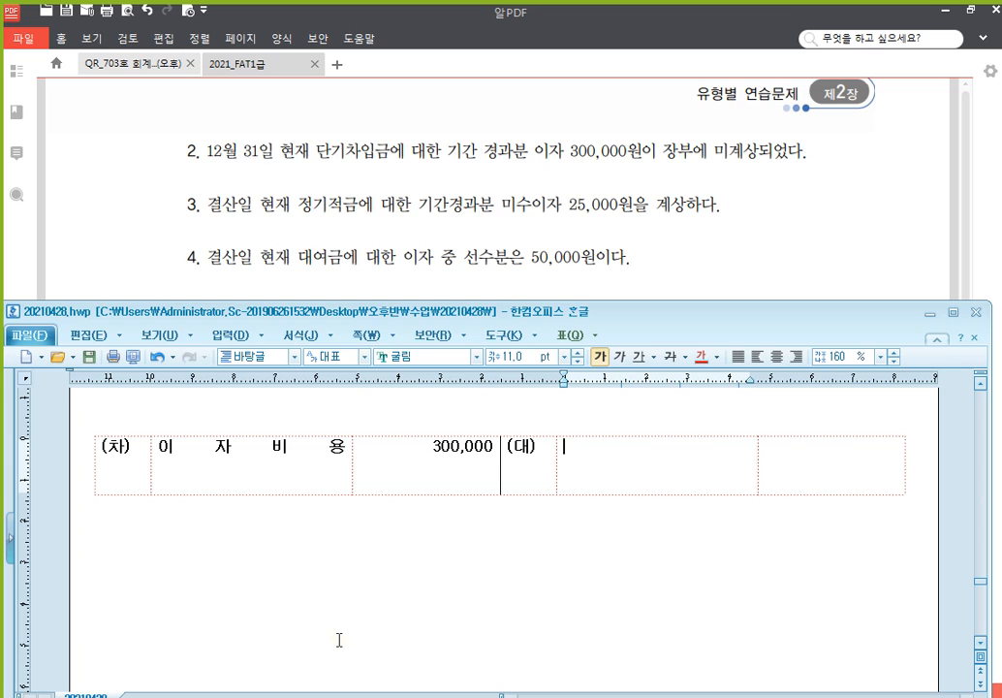
pyautogui.write('미지급비용')
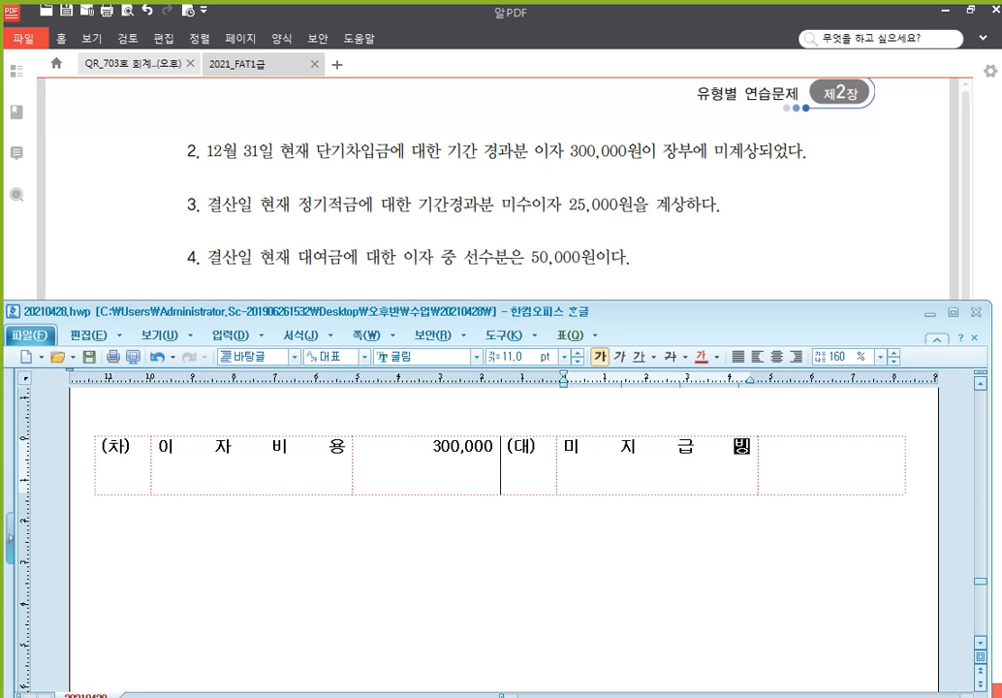
pyautogui.press('Tab')
pyautogui.write('300,000')
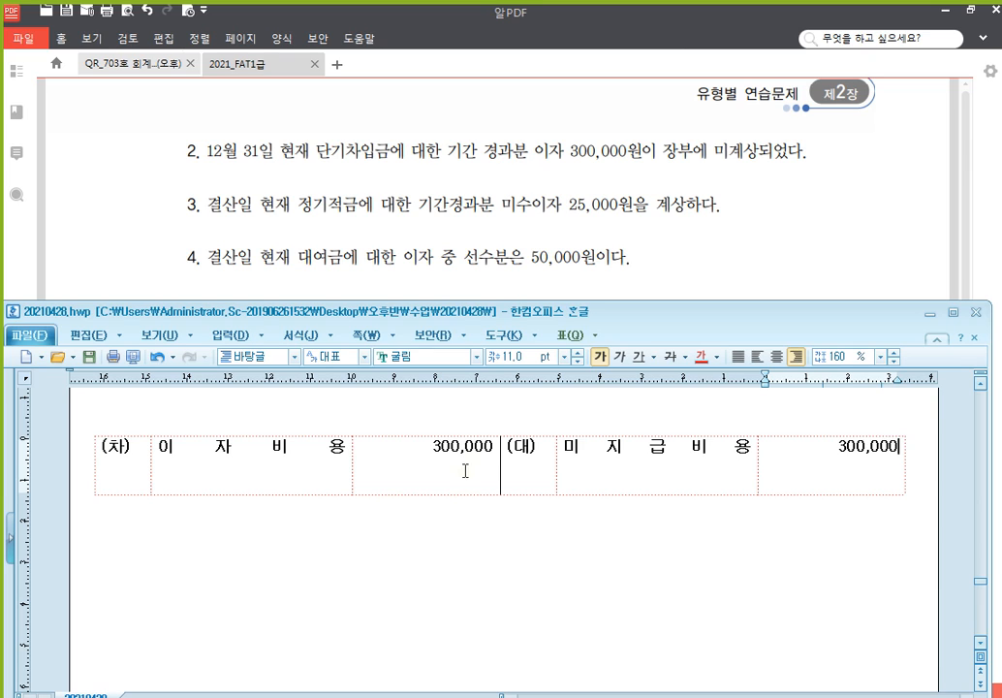
pyautogui.click(361, 555)
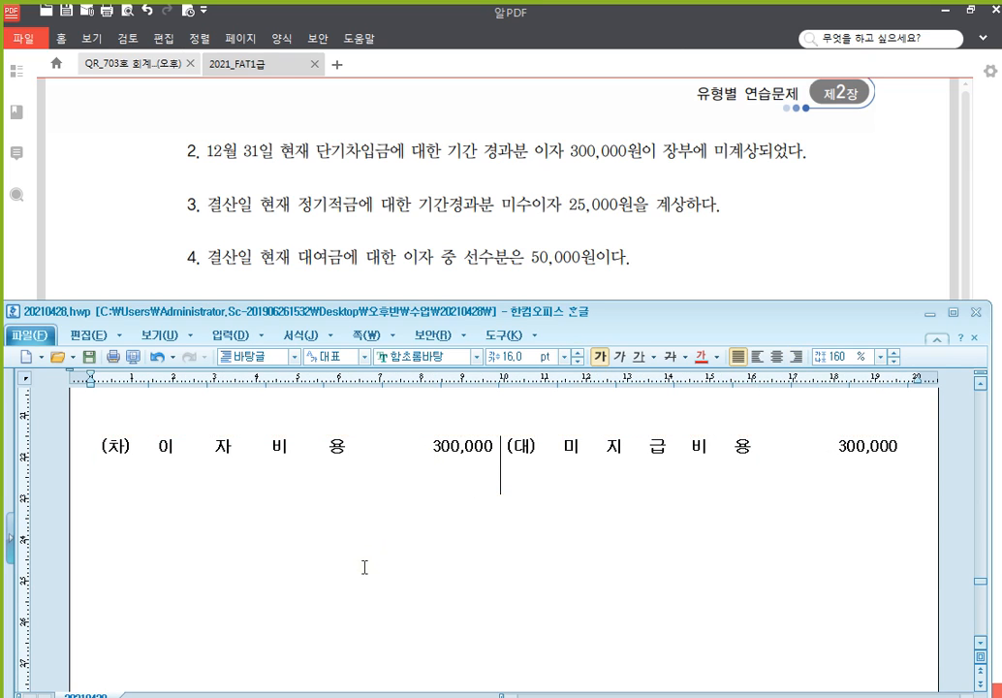
# Paste another blank (차)/(대) table beneath the 이자비용 entry
pyautogui.write('(차)\t\t\t(대)')
pyautogui.scroll(-1, 411, 524)
pyautogui.scroll(1, 412, 518)
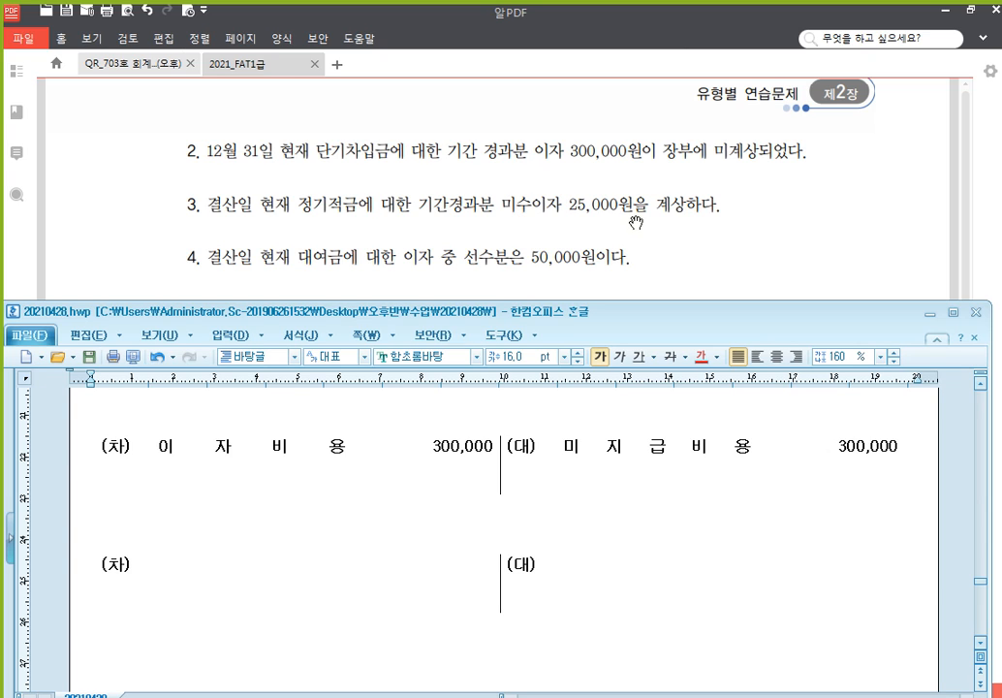
# In the new table, credit 이자수익 25,000 and debit 미수수익 25,000
pyautogui.click(595, 582)
pyautogui.scroll(-2, 655, 557)
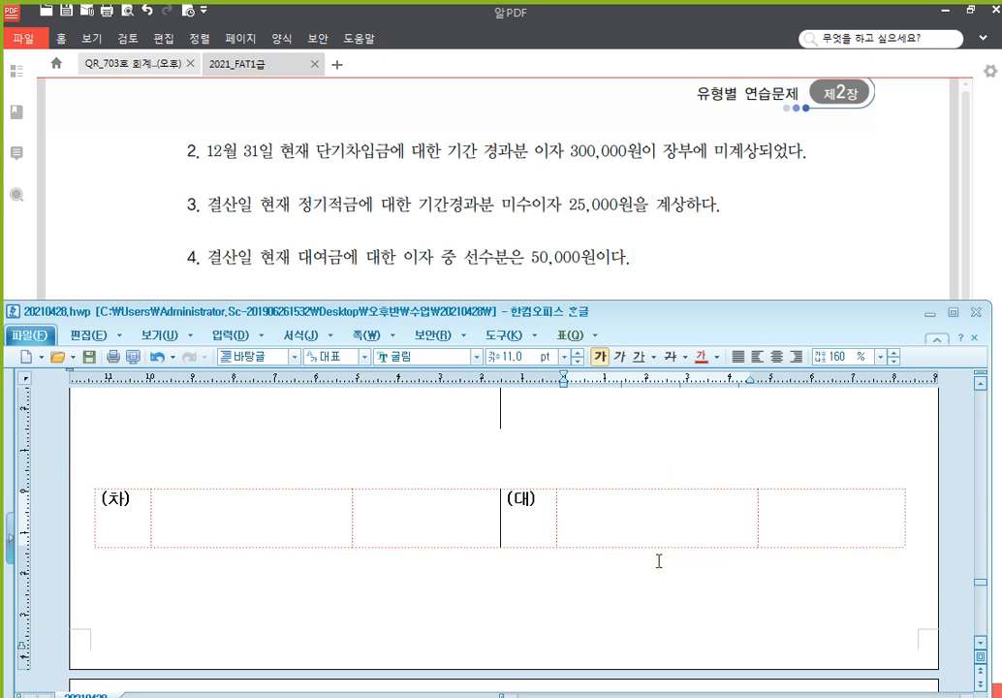
pyautogui.write('이자수익')
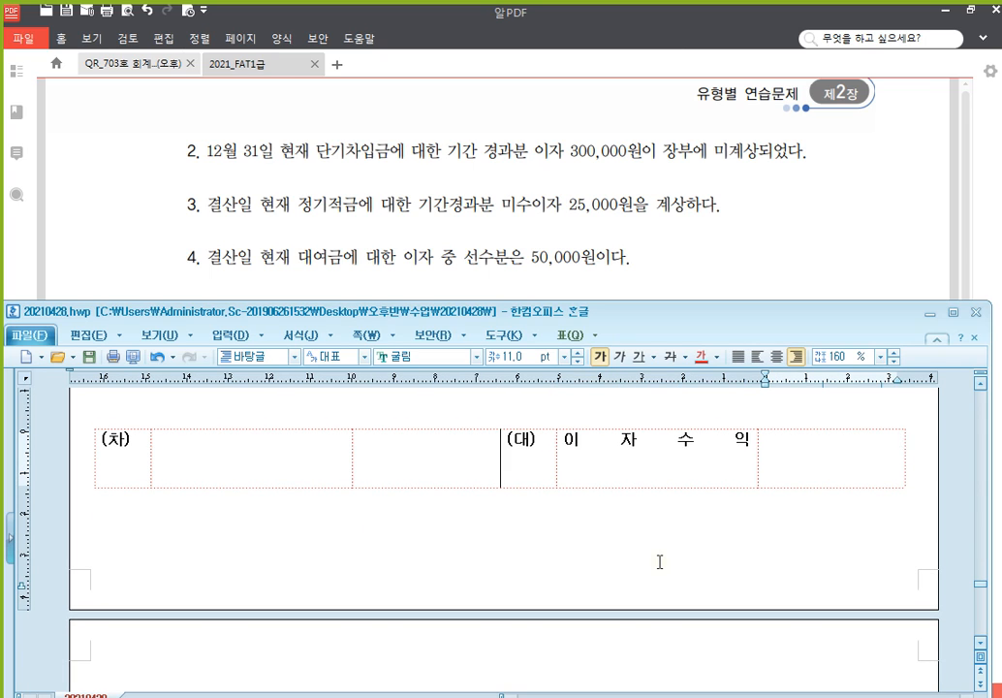
pyautogui.press('Tab')
pyautogui.write('25,000')
pyautogui.click(237, 470)
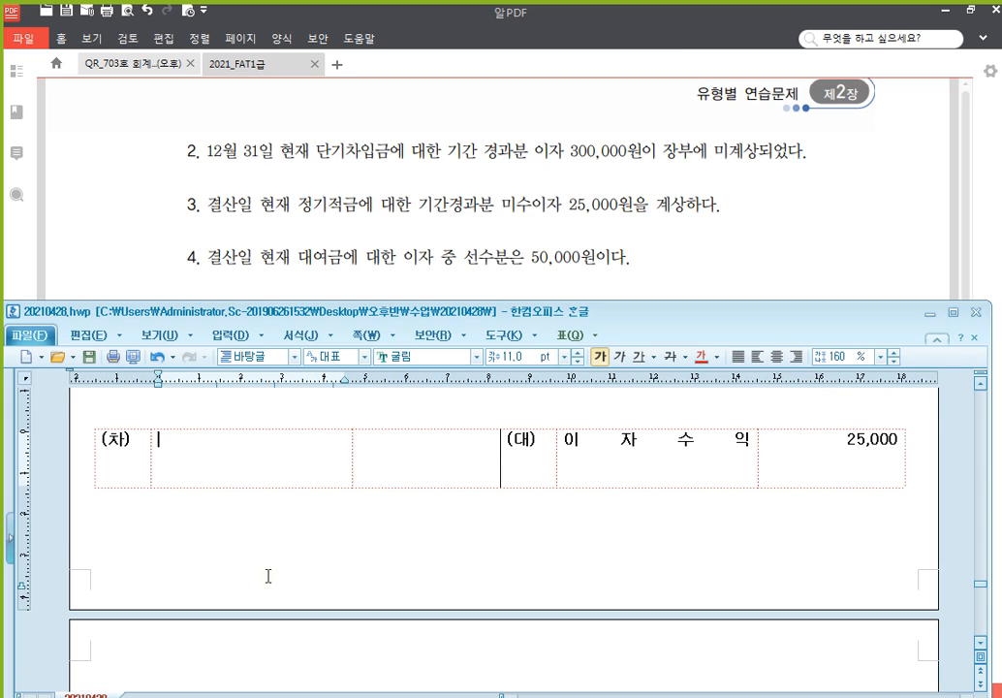
pyautogui.write('미수수익')
pyautogui.press('Tab')
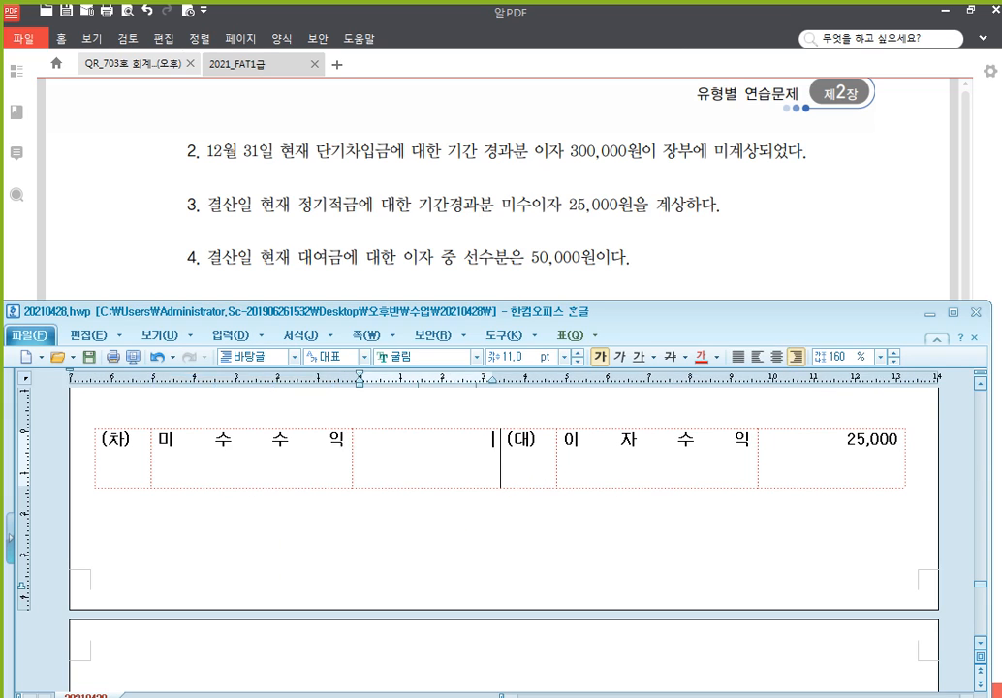
pyautogui.write('25,000')
pyautogui.scroll(-3, 504, 533)
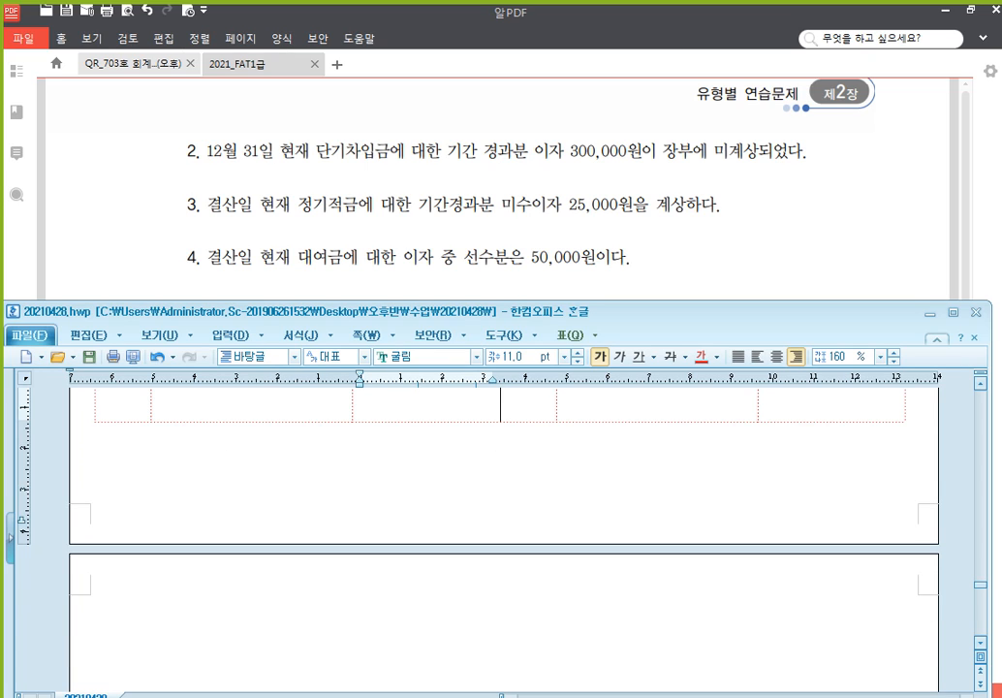
pyautogui.scroll(-2, 268, 501)
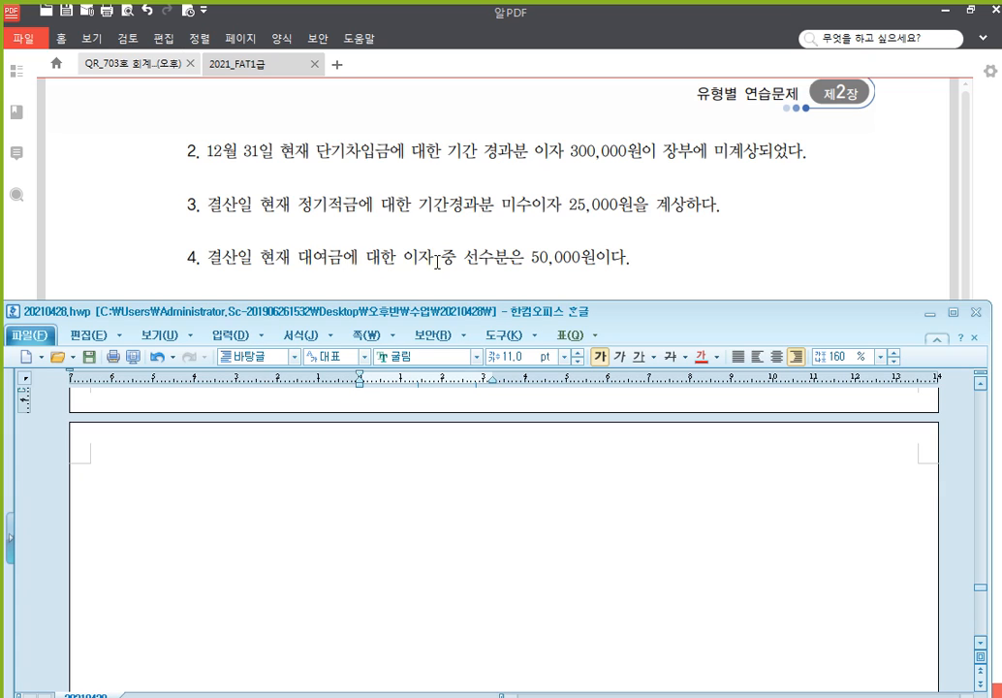
pyautogui.click(628, 274)
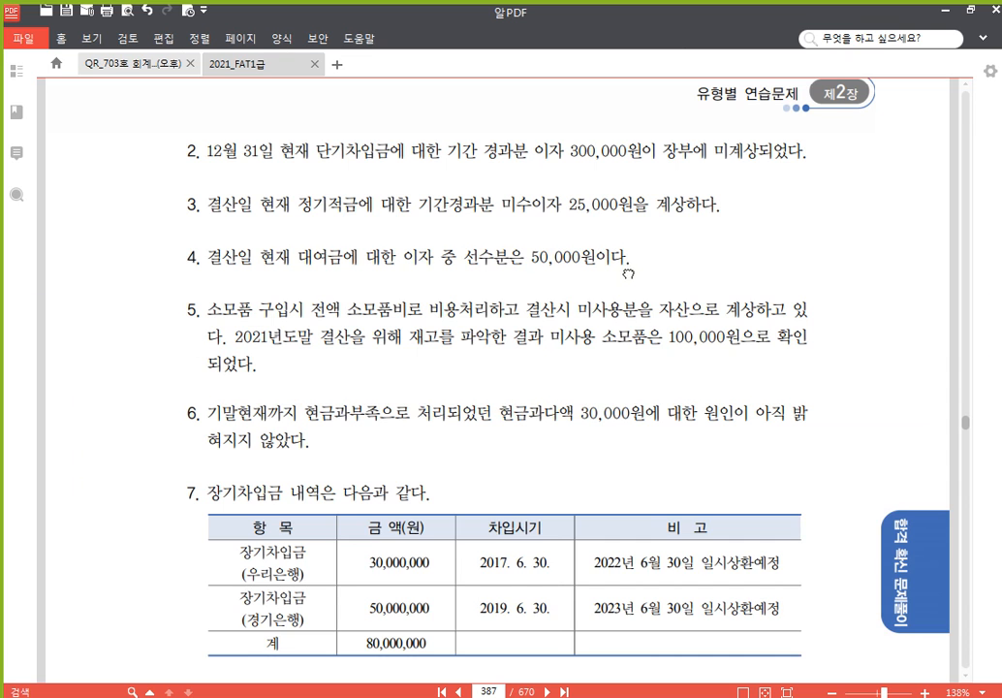
pyautogui.scroll(-1, 625, 233)
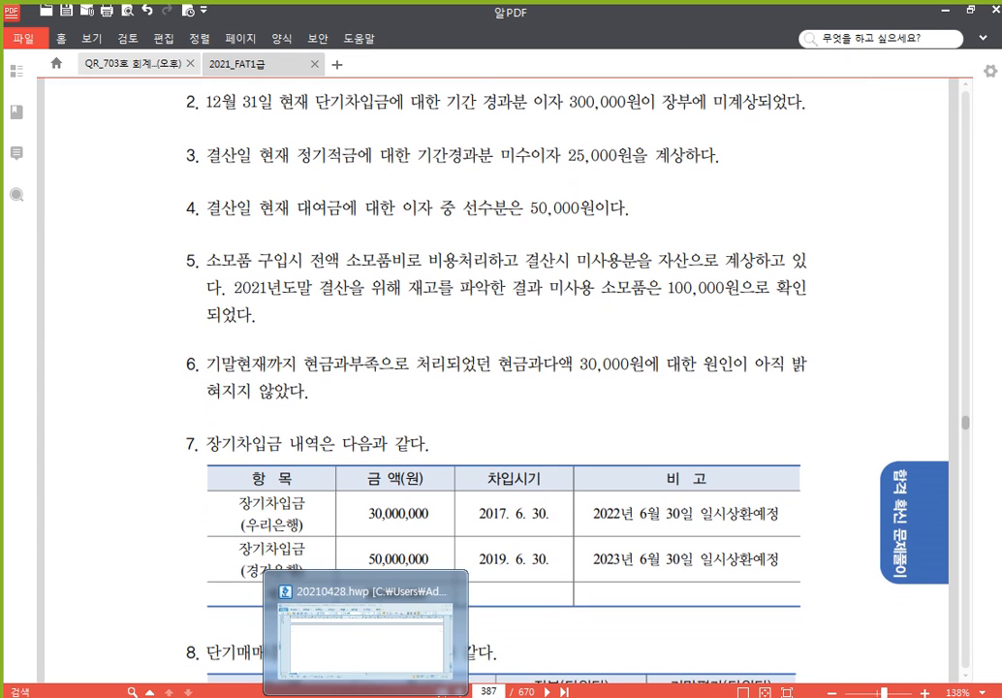
pyautogui.click(367, 695)
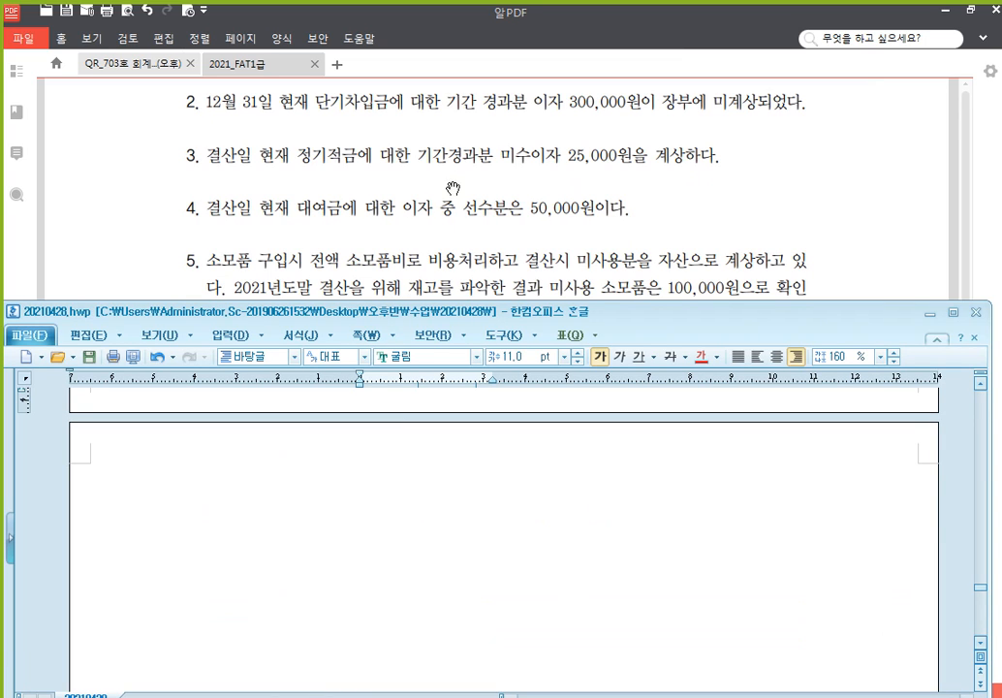
pyautogui.click(398, 482)
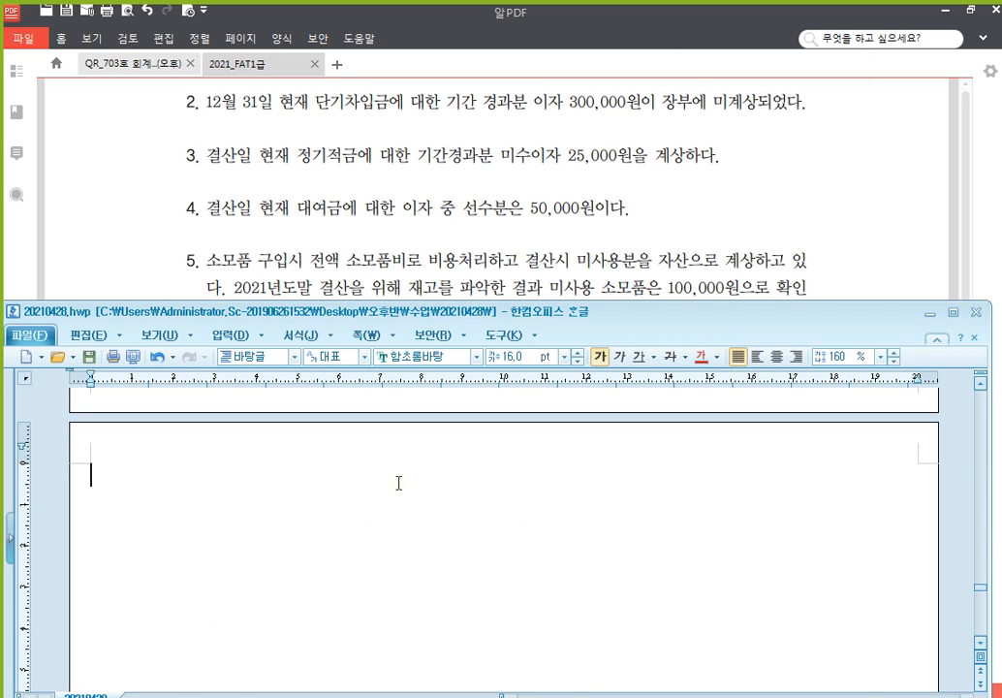
# Under a '과거' heading, record debit 현금 200,000 and credit 이자수익 200,000
pyautogui.write('과거')
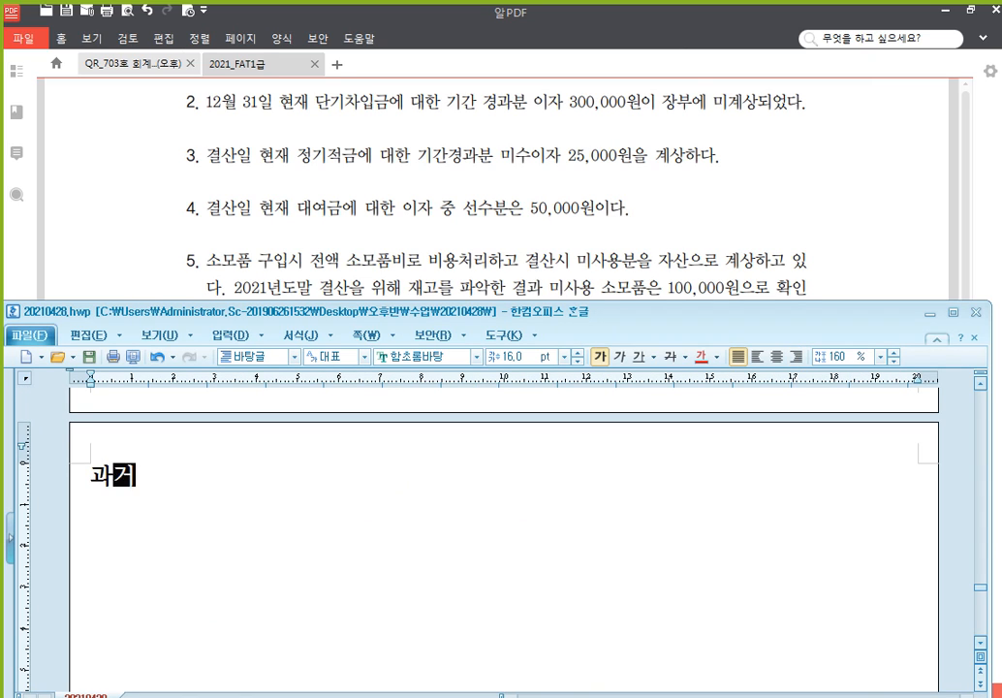
pyautogui.press('Return')
pyautogui.write('(차)\t(대)')
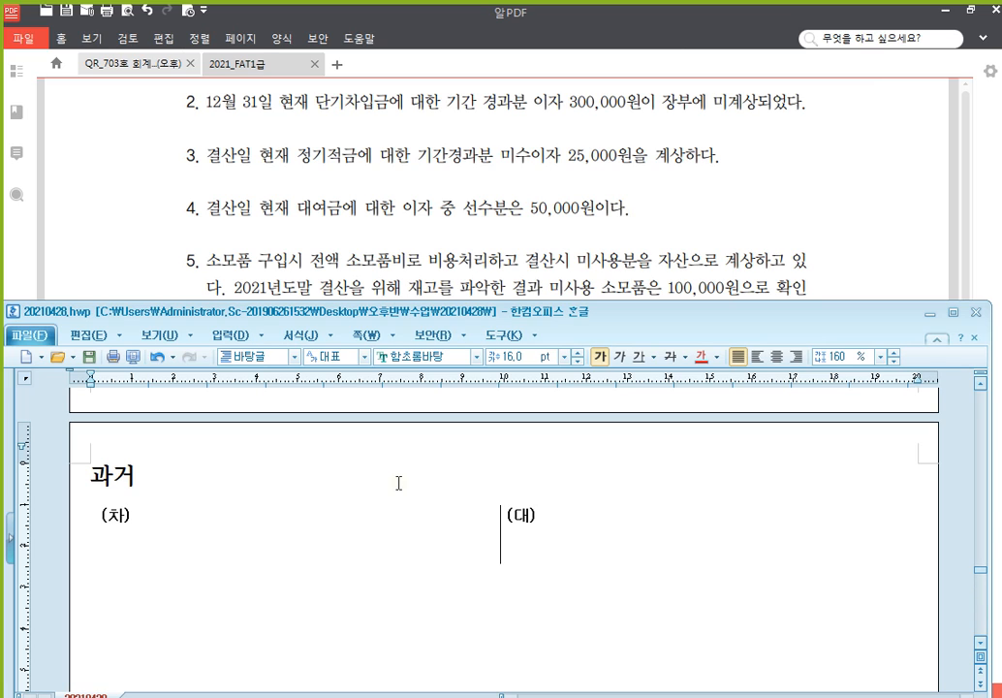
pyautogui.click(277, 542)
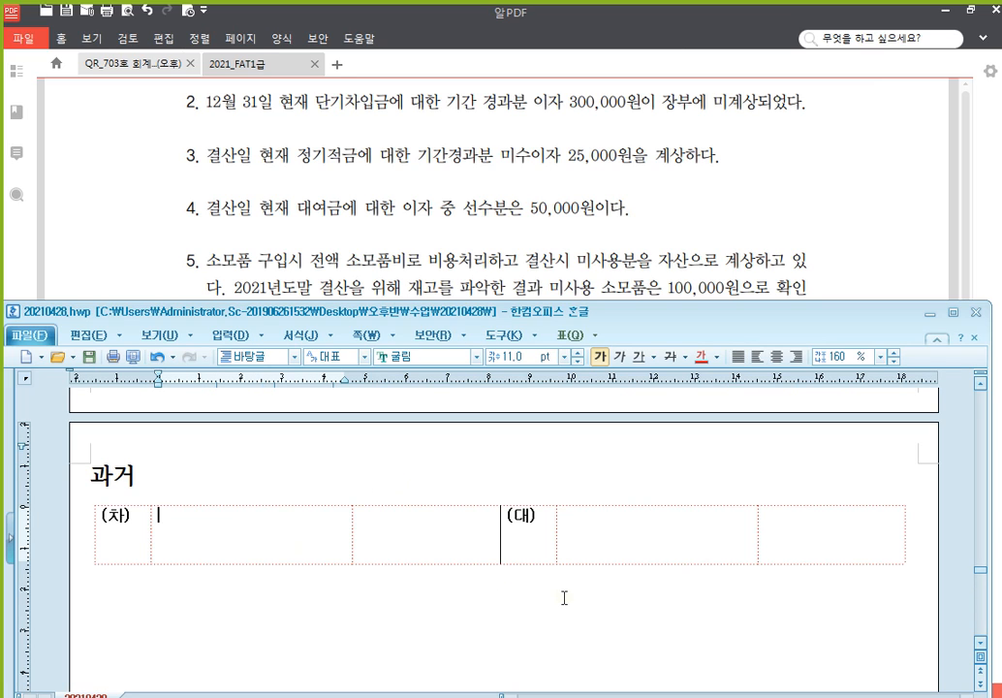
pyautogui.write('현금 200,000')
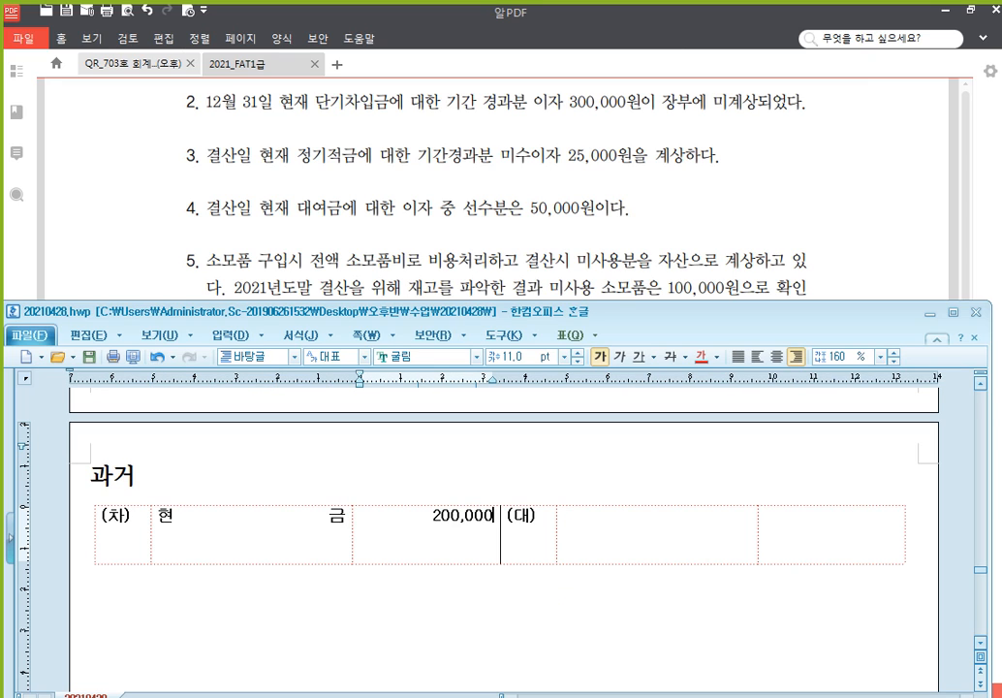
pyautogui.press('Tab')
pyautogui.press('Tab')
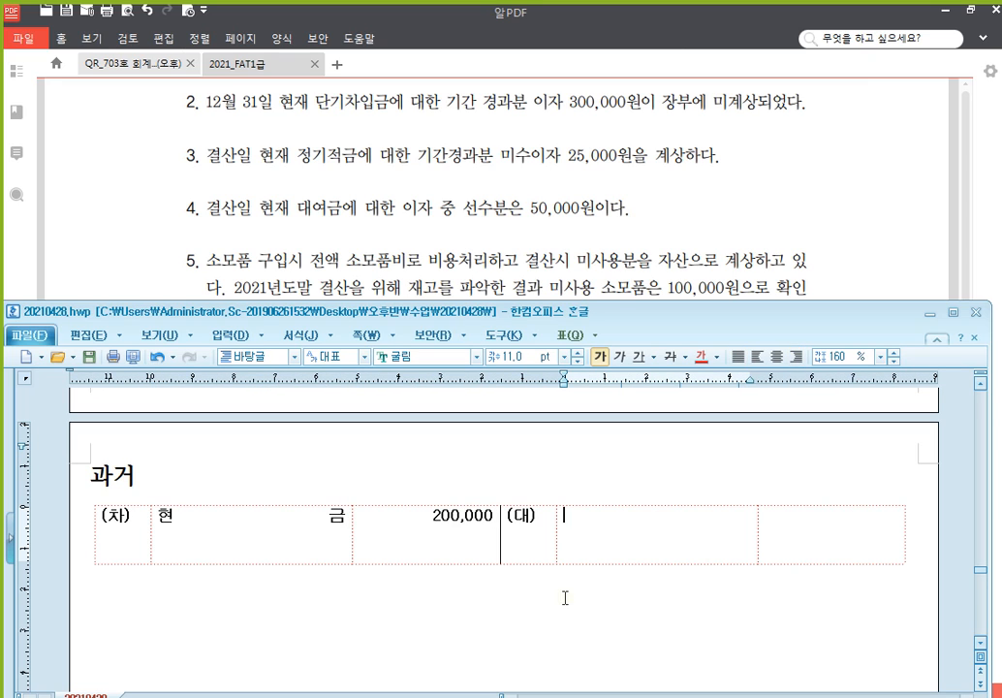
pyautogui.write('이자수익')
pyautogui.press('Tab')
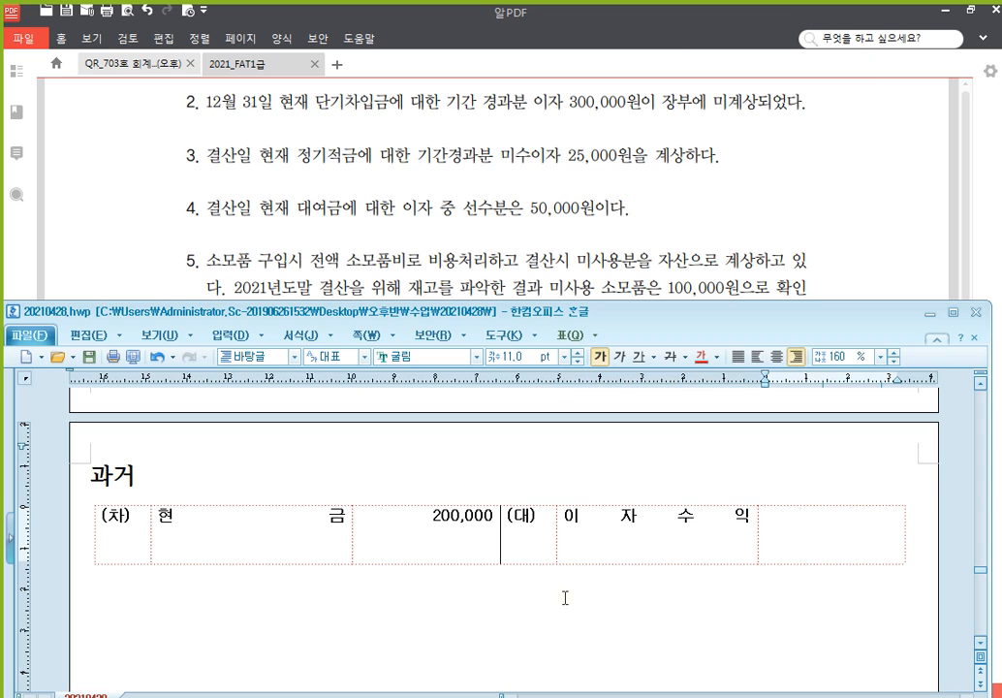
pyautogui.write('200,000')
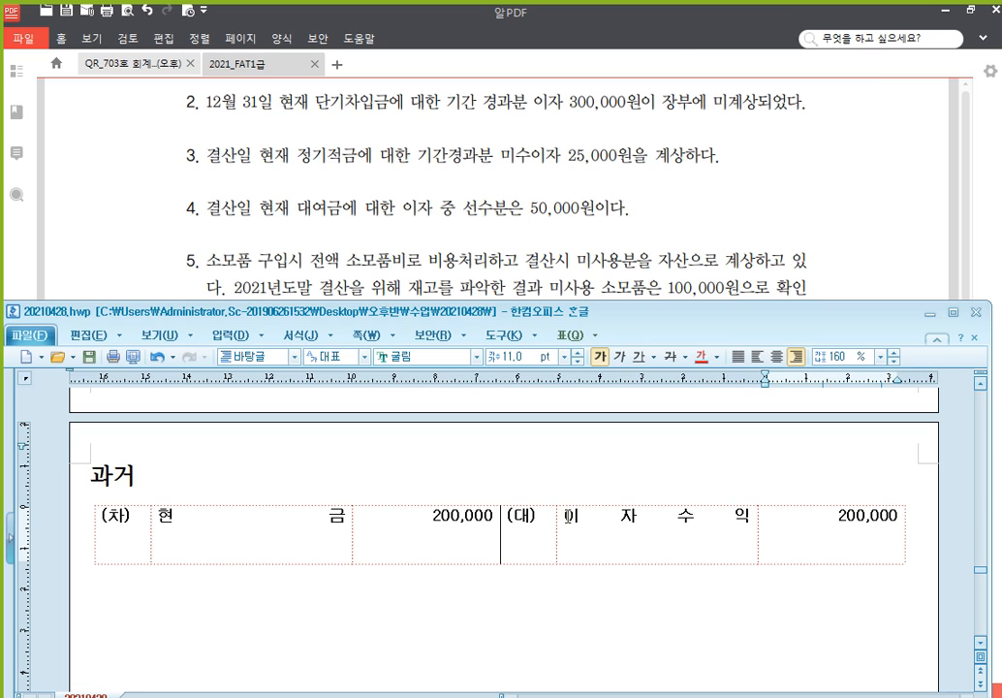
# Add a blank (차)/(대) entry row below the table
pyautogui.click(403, 598)
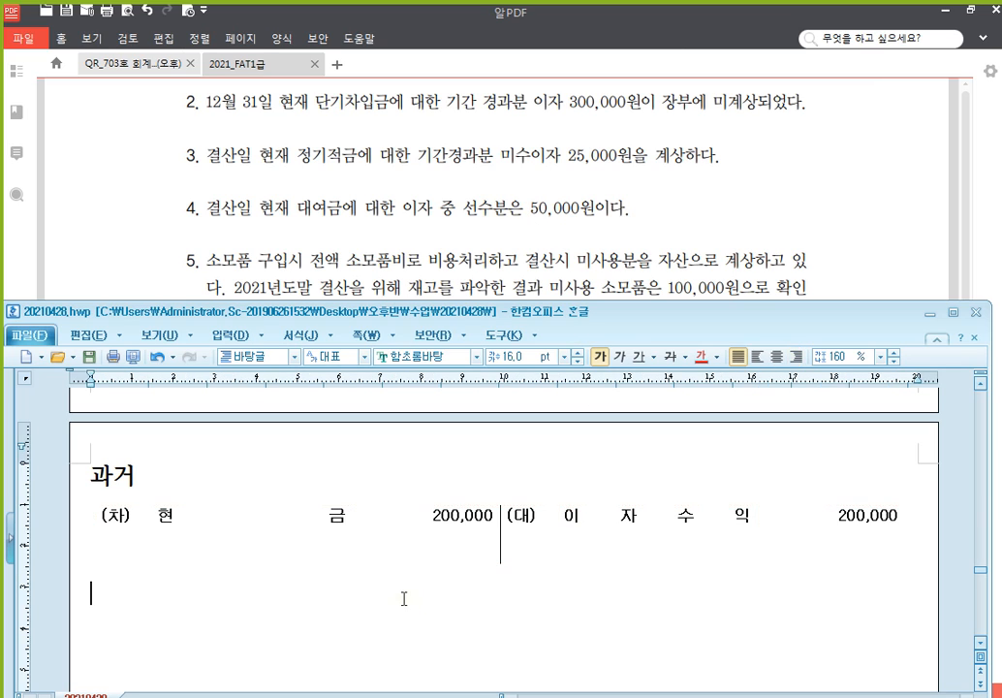
pyautogui.press('Return')
pyautogui.write('(차)\t(대)')
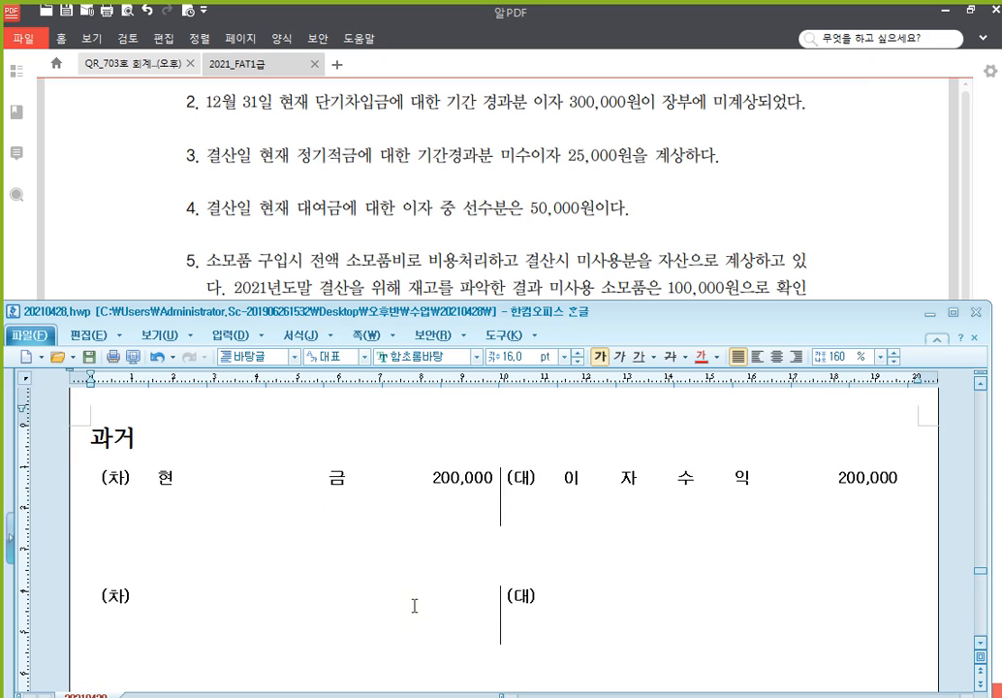
# Fill the new row with debit 이자수익 50,000 and credit 선수수익 50,000
pyautogui.scroll(-1, 436, 596)
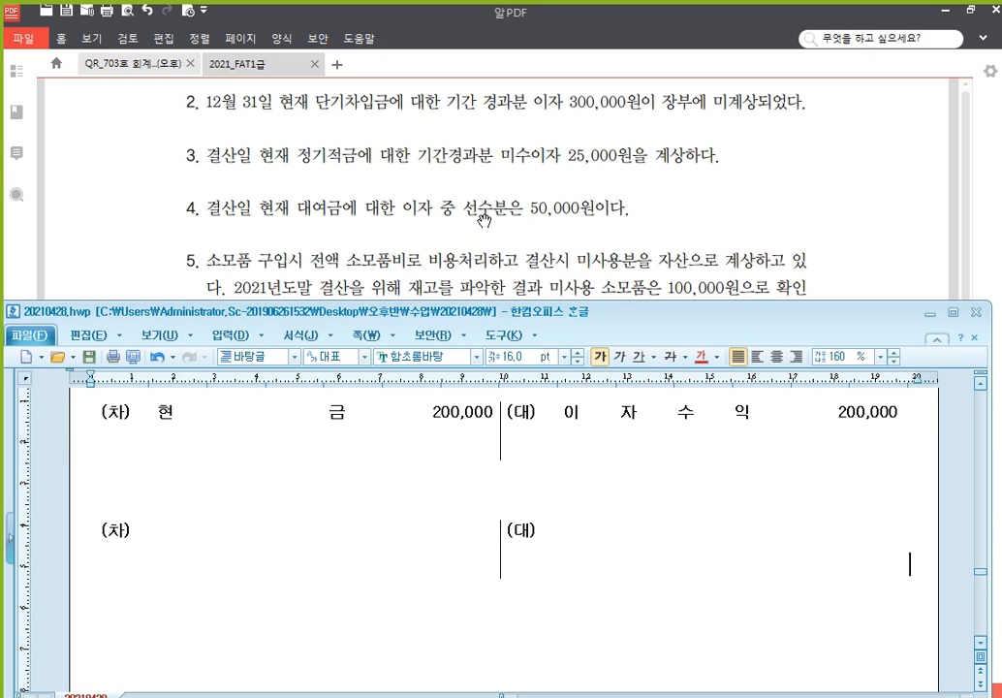
pyautogui.click(230, 538)
pyautogui.write('이자')
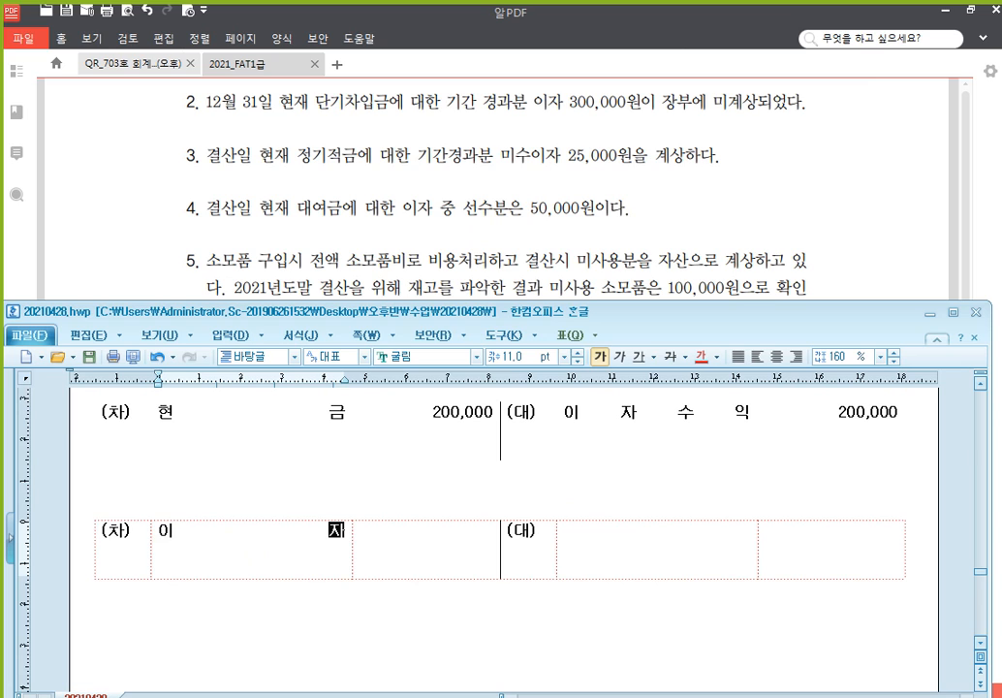
pyautogui.write('수익')
pyautogui.press('Tab')
pyautogui.write('50,0')
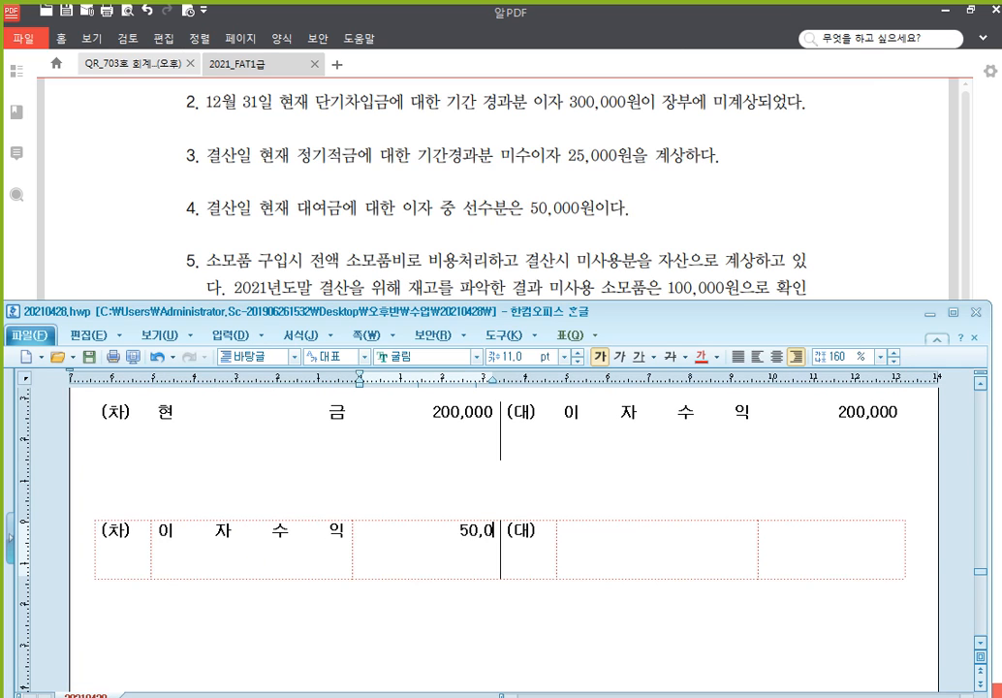
pyautogui.write('00')
pyautogui.press('Tab')
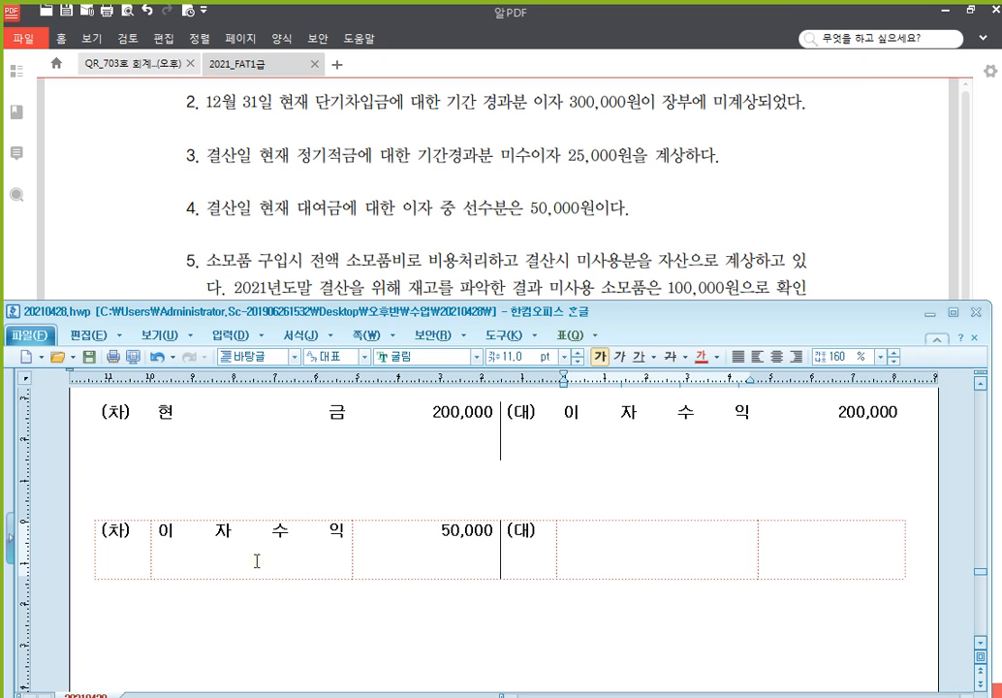
pyautogui.write('선수수익')
pyautogui.press('Tab')
pyautogui.write('50,000')
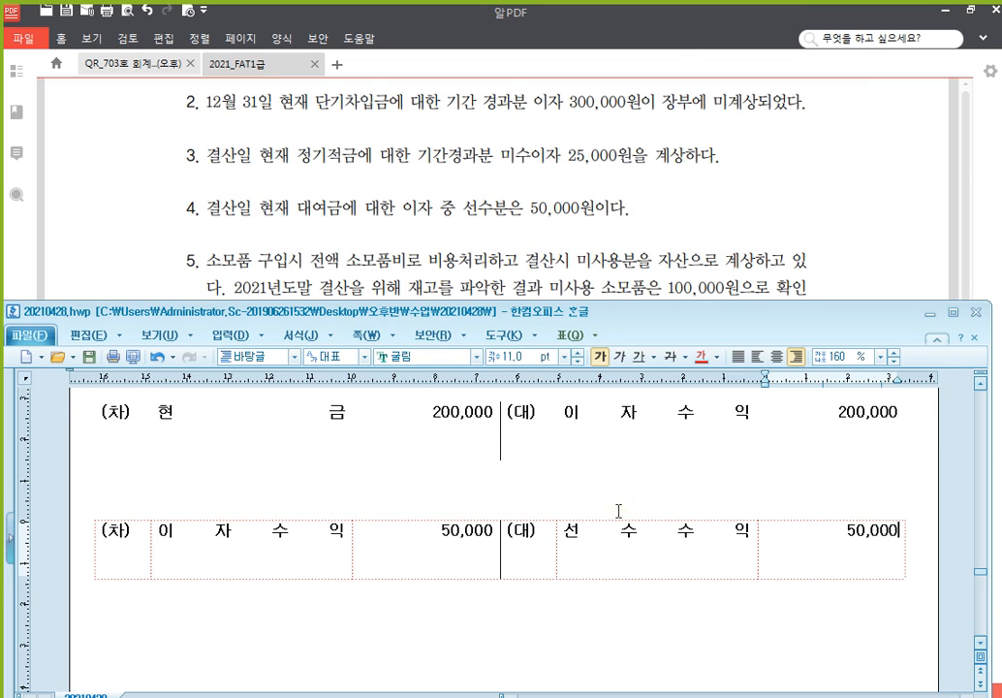
pyautogui.scroll(-1, 617, 496)
pyautogui.scroll(-1, 611, 480)
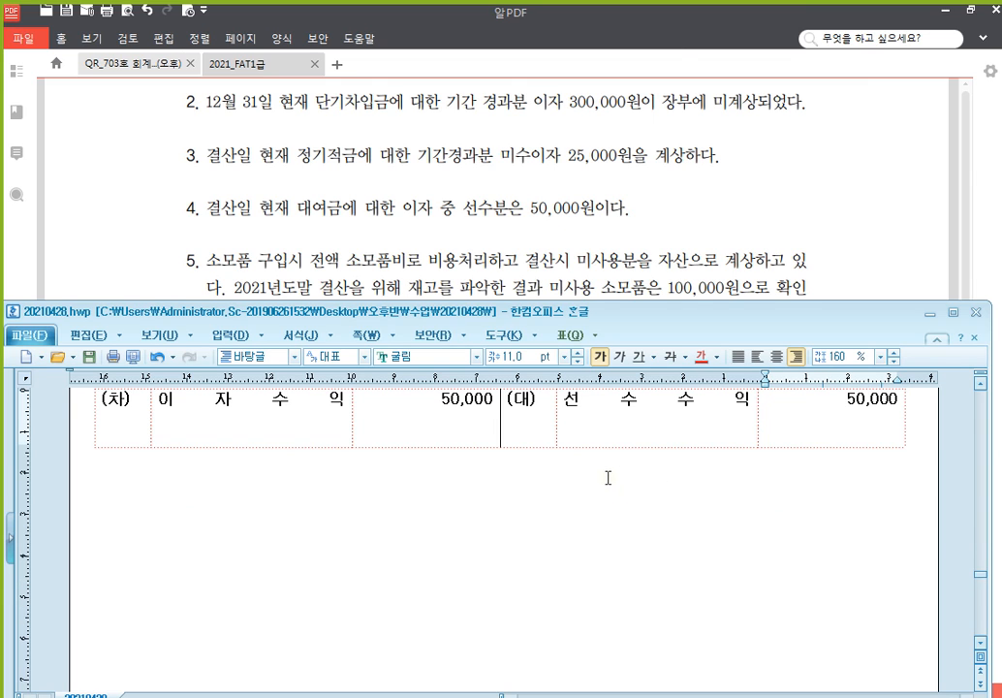
# In problem 5, highlight '소모품비로 비용처리' in yellow
pyautogui.click(655, 228)
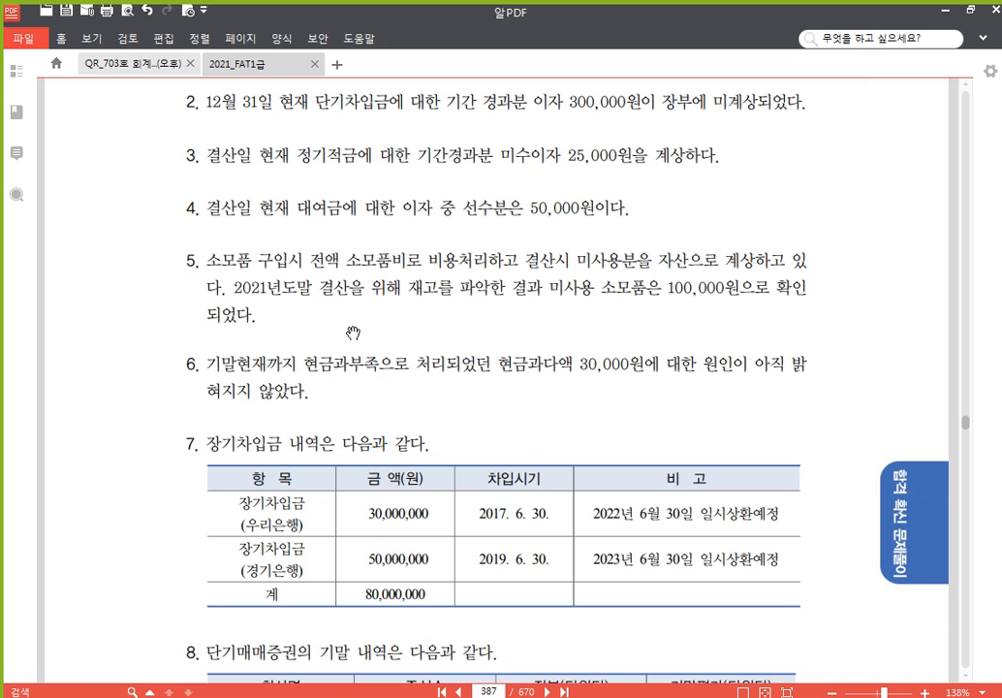
pyautogui.scroll(-1, 351, 330)
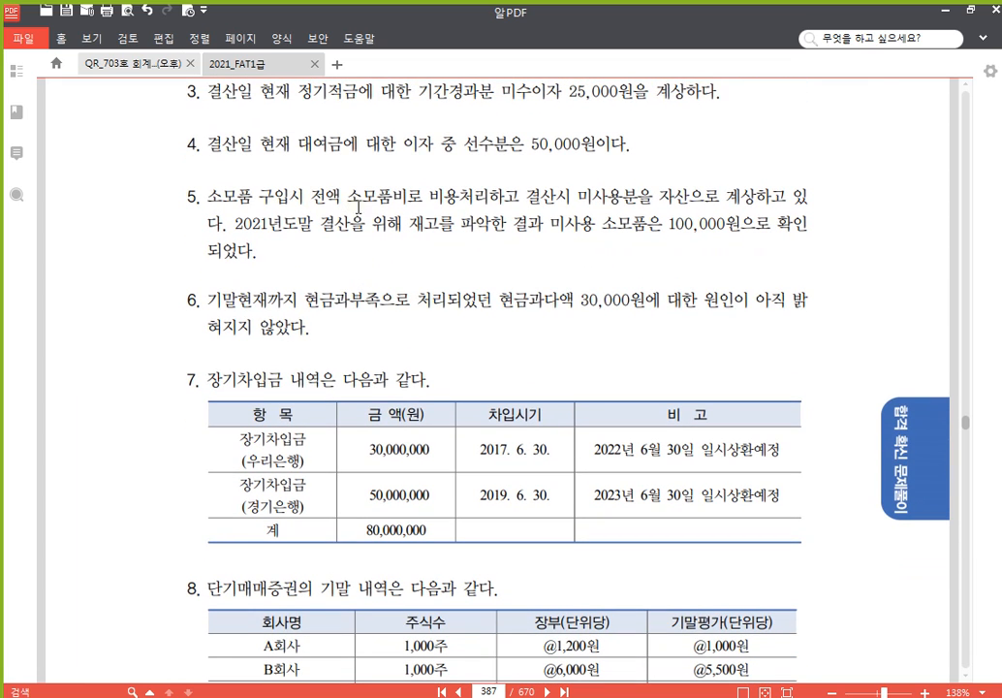
pyautogui.moveTo(349, 198); pyautogui.dragTo(491, 197)
pyautogui.click(491, 174)
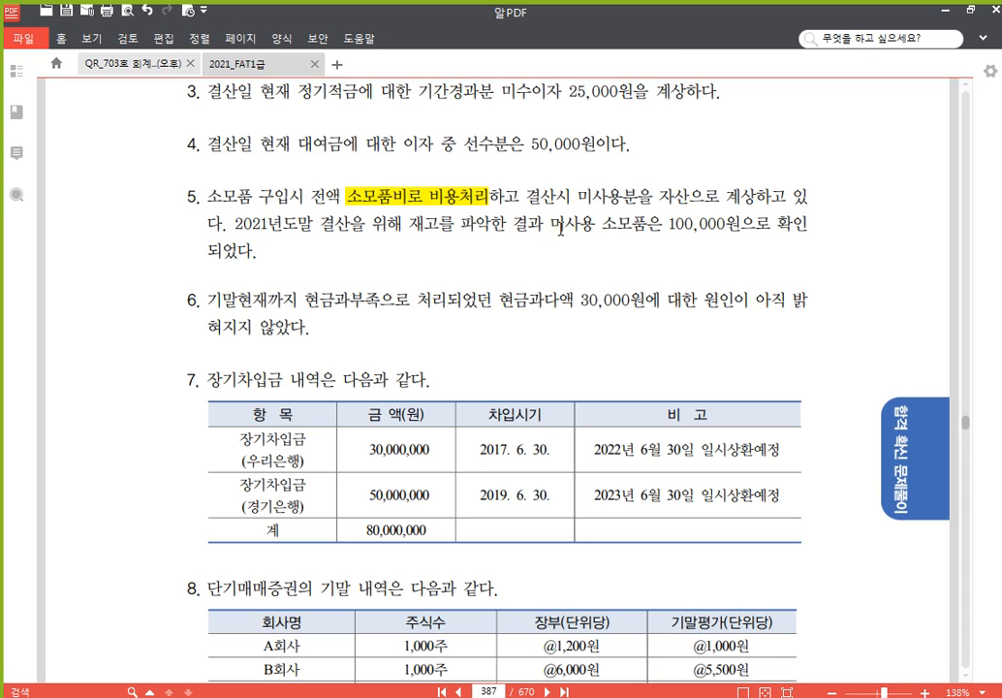
# Highlight '미사용 소모품은 100,000원' in yellow, then return to the Hangul notes
pyautogui.moveTo(550, 229); pyautogui.dragTo(741, 226)
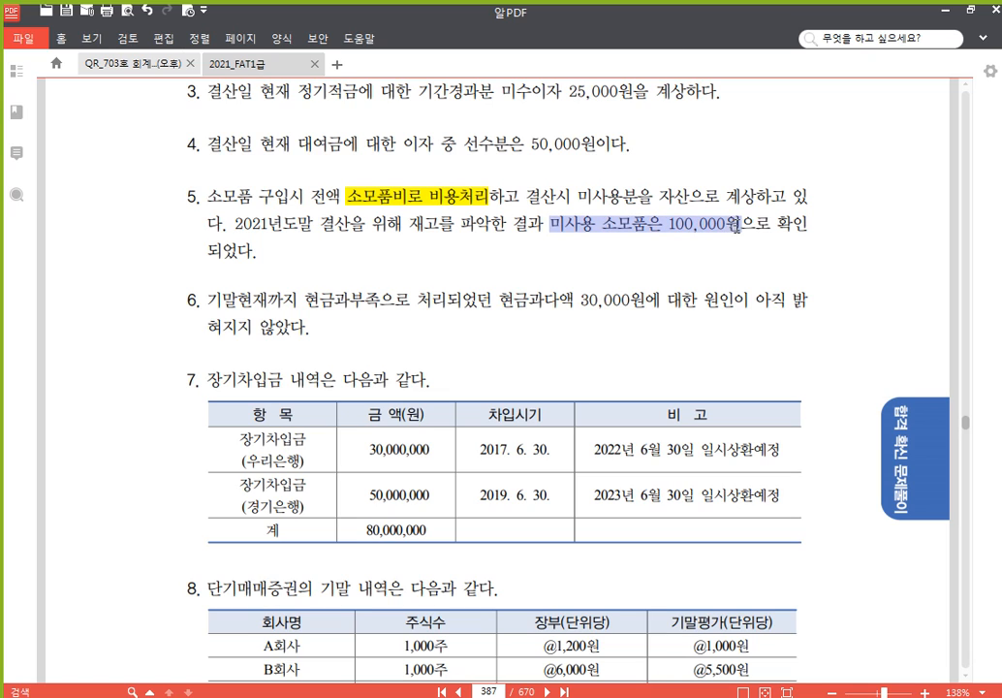
pyautogui.click(744, 201)
pyautogui.click(404, 202)
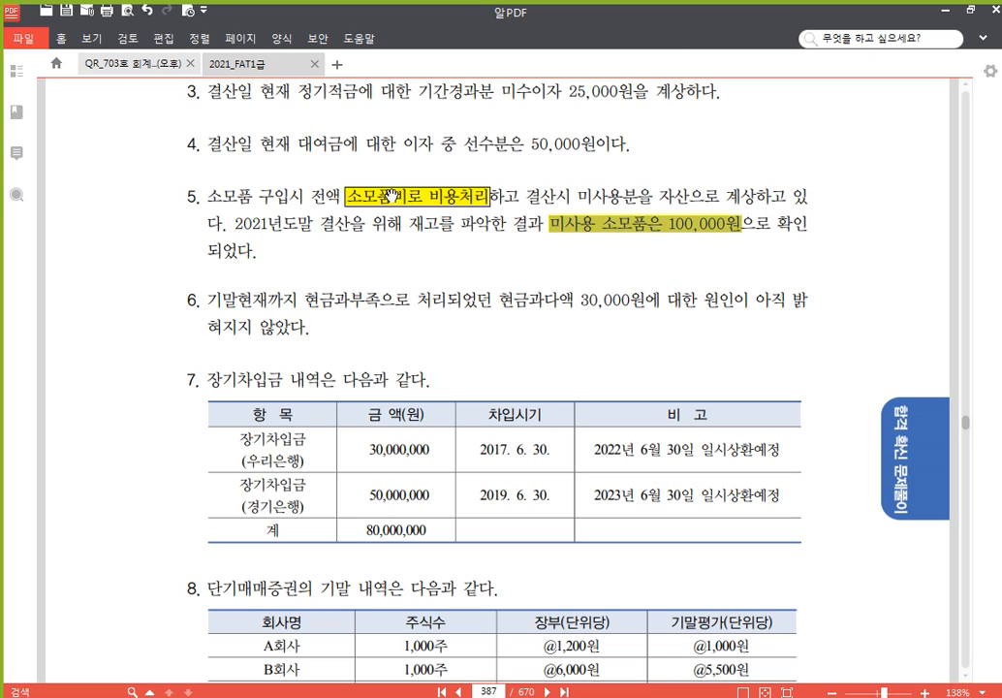
pyautogui.click(603, 226)
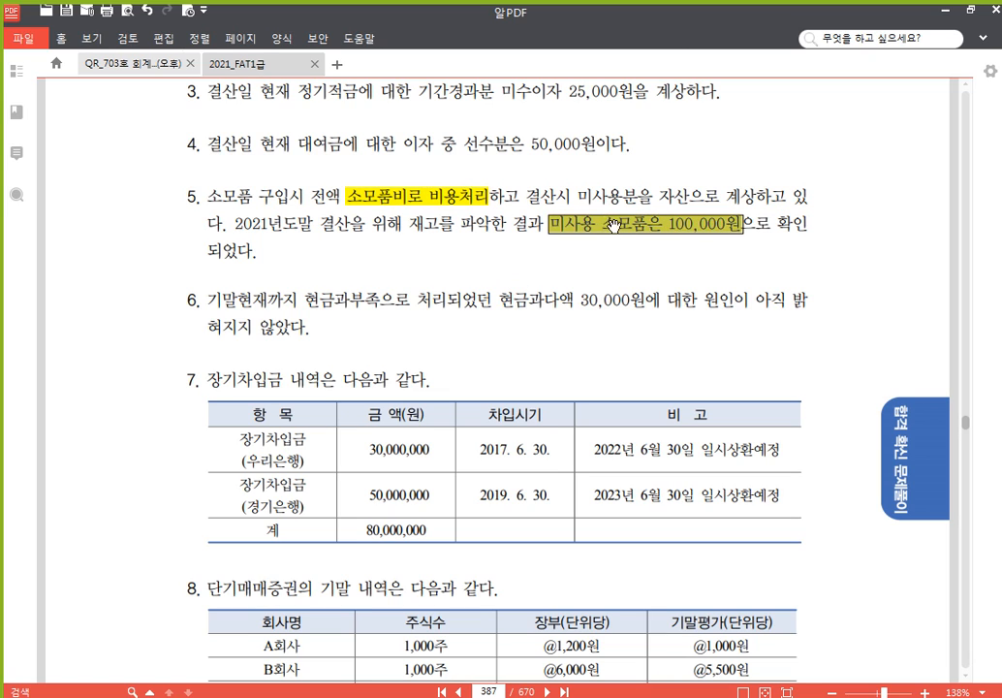
pyautogui.click(519, 224)
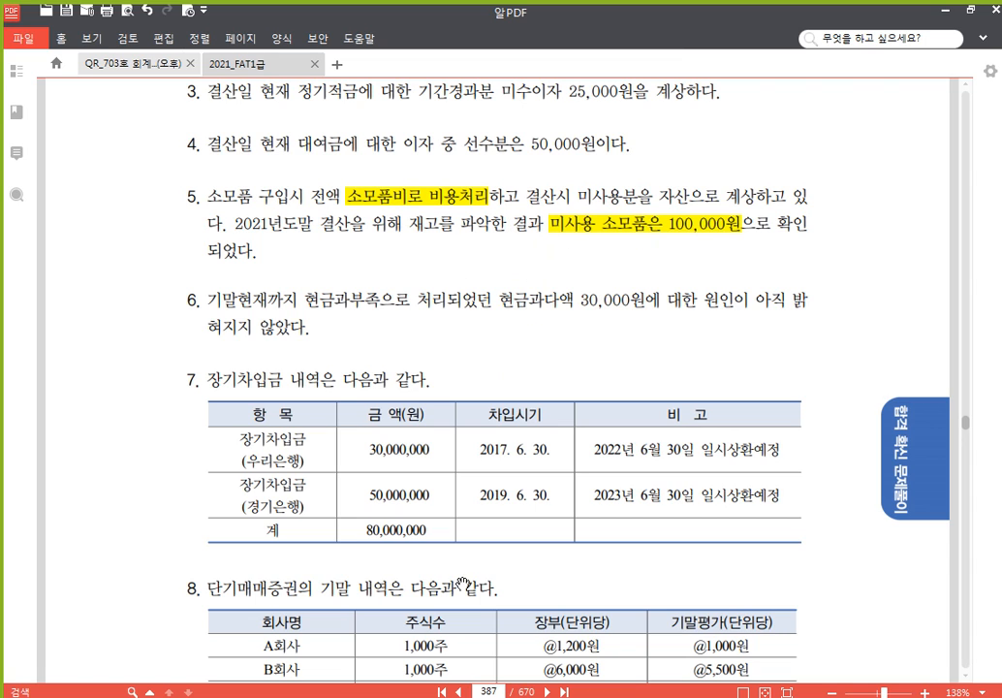
pyautogui.click(412, 695)
pyautogui.click(535, 516)
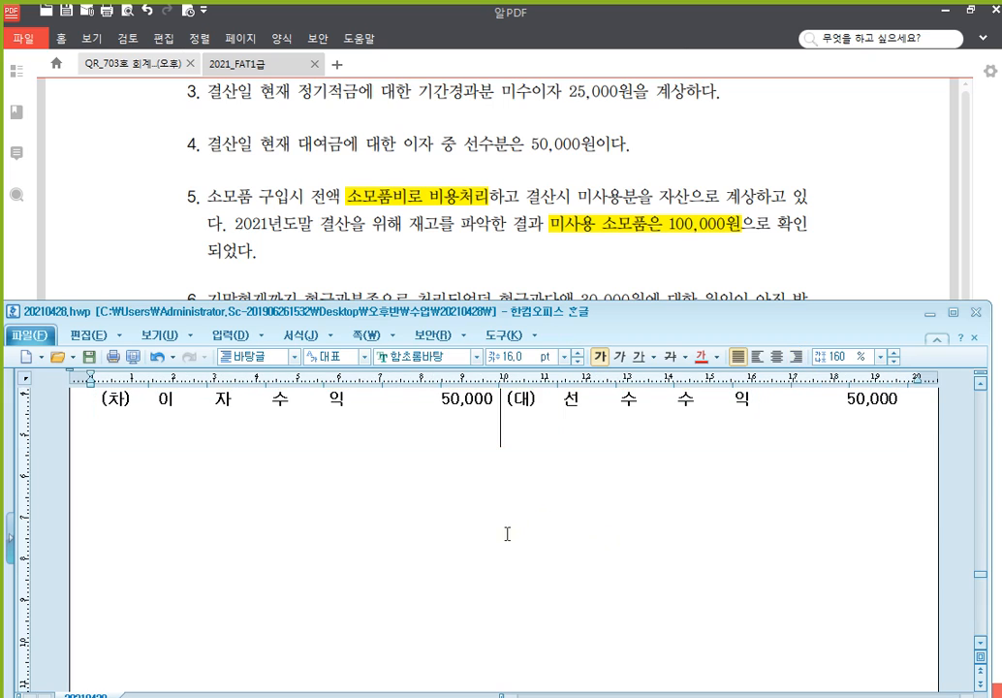
# Insert a new entry table and fill the credit side with 소모품비 (800) 100,000
pyautogui.write('(차)\t\t\t(대)')
pyautogui.scroll(-1, 515, 528)
pyautogui.scroll(-1, 515, 528)
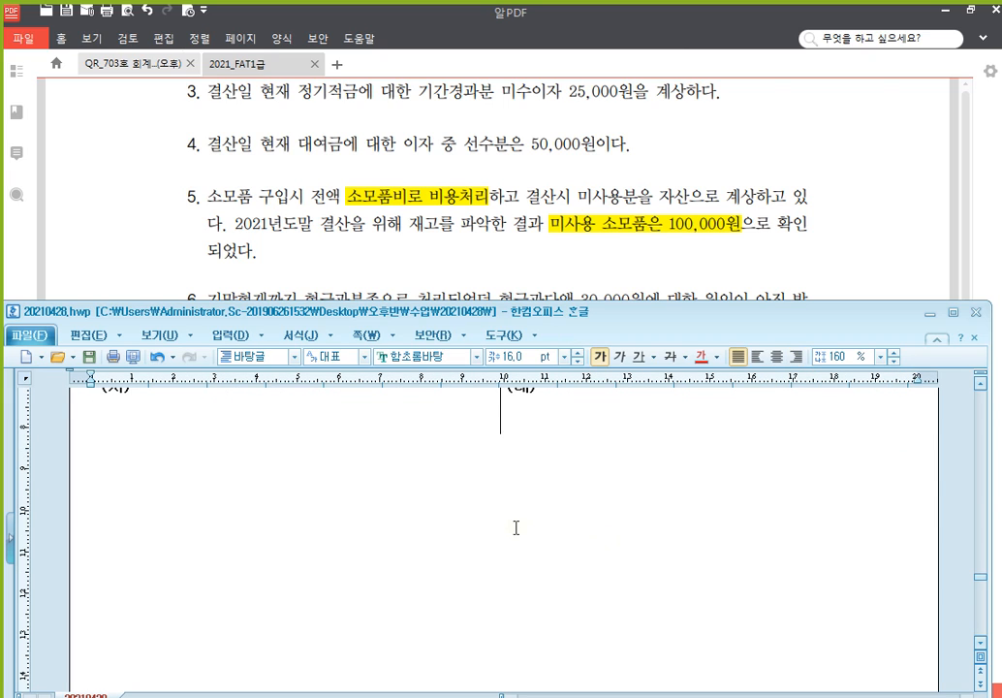
pyautogui.scroll(1, 576, 441)
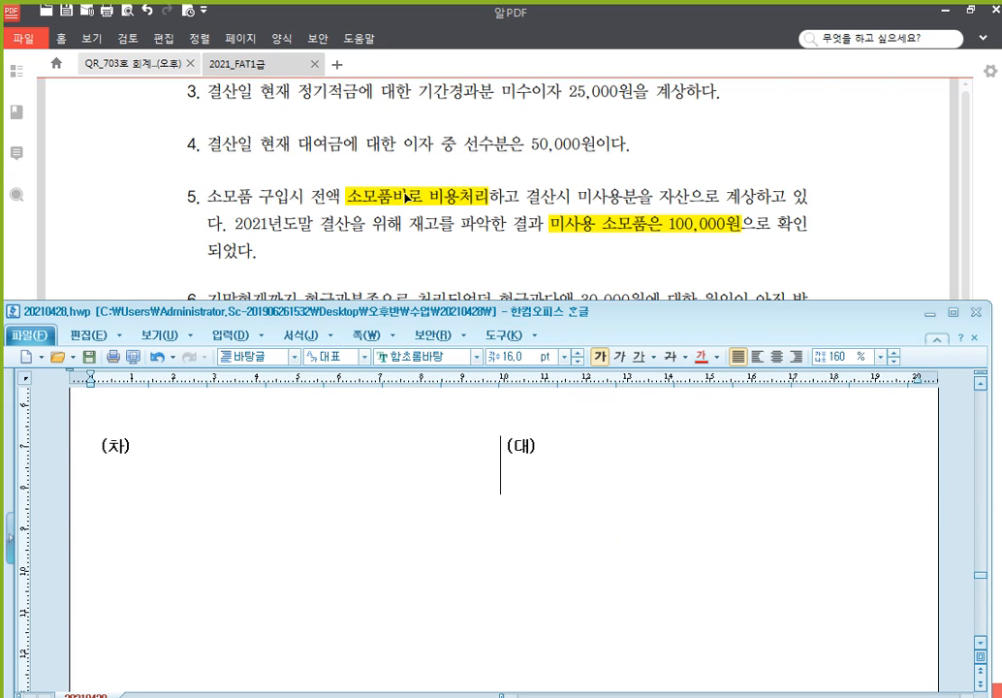
pyautogui.click(590, 468)
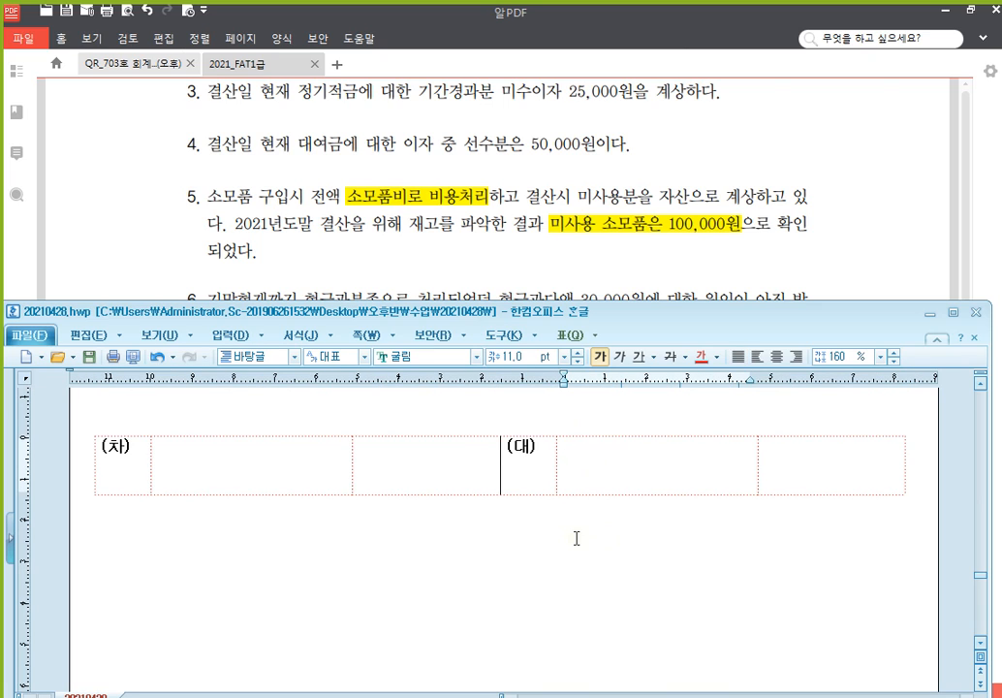
pyautogui.write('소모품비')
pyautogui.press('Return')
pyautogui.write('(800)')
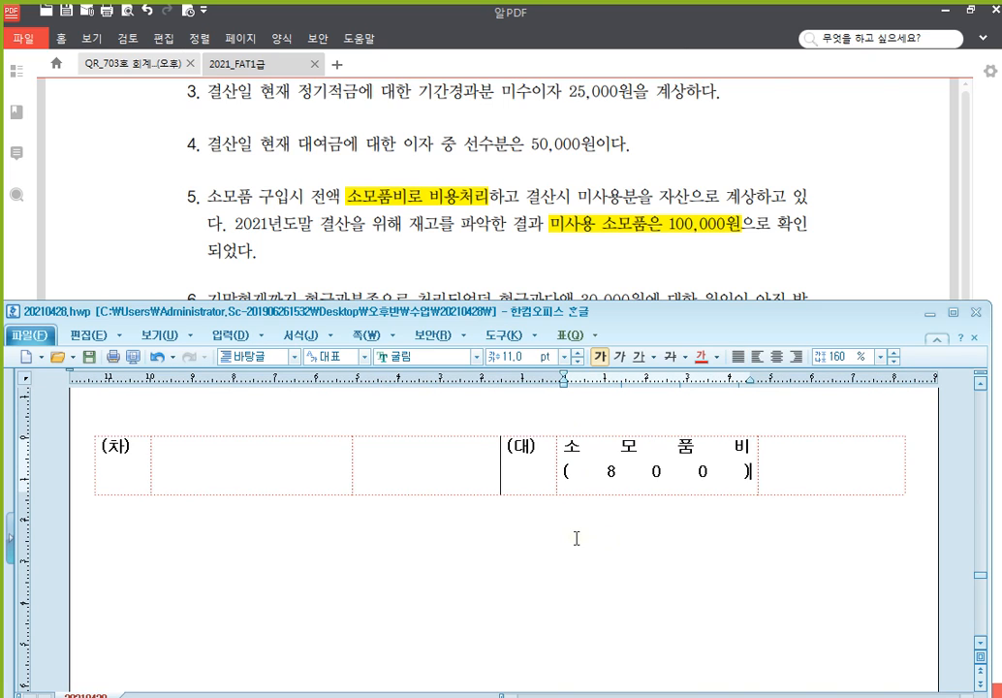
pyautogui.press('Tab')
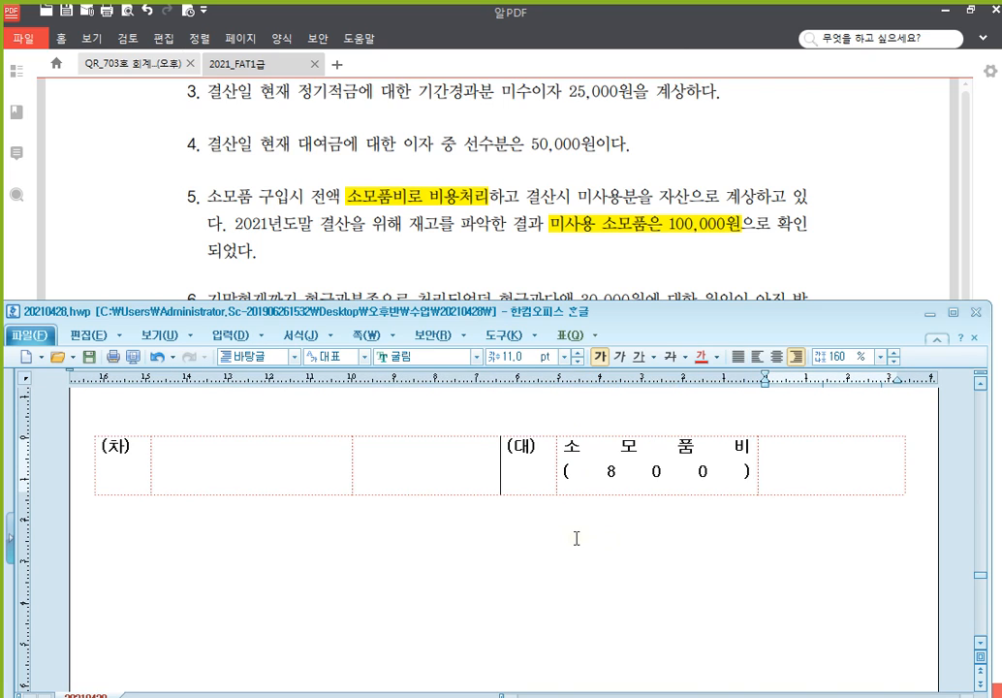
pyautogui.write('100,000')
# Fill the debit side with 소모품 100,000
pyautogui.click(257, 470)
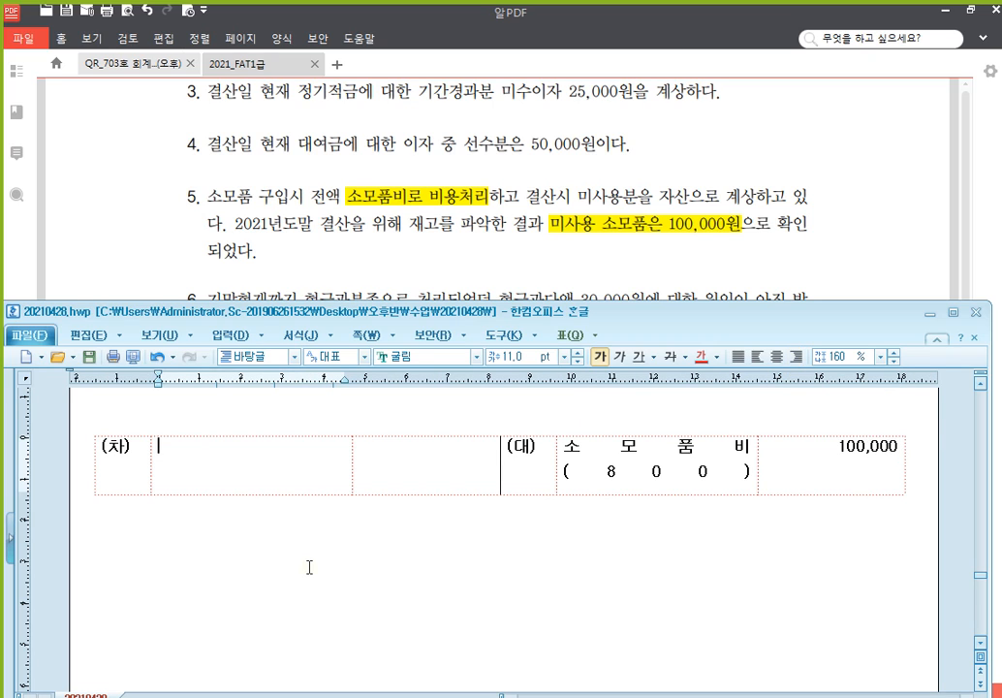
pyautogui.write('소모품')
pyautogui.press('Tab')
pyautogui.write('100,000')
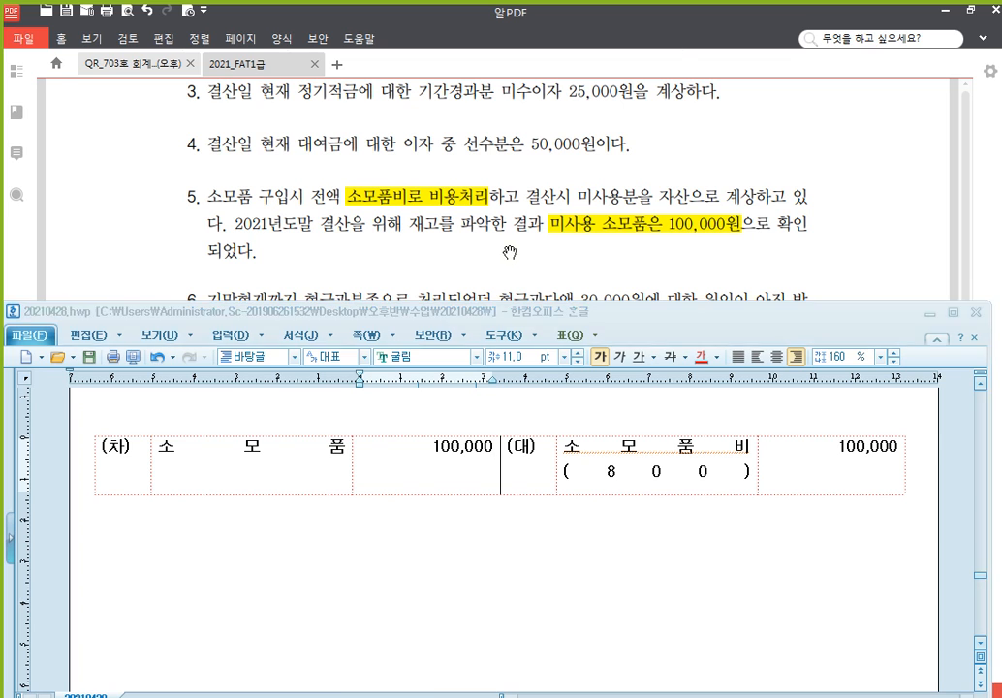
# Check problem 6's 30,000원 cash overage, then paste a blank (차)/(대) table below the 소모품 entry
pyautogui.click(412, 228)
pyautogui.scroll(-2, 464, 388)
pyautogui.scroll(-1, 463, 377)
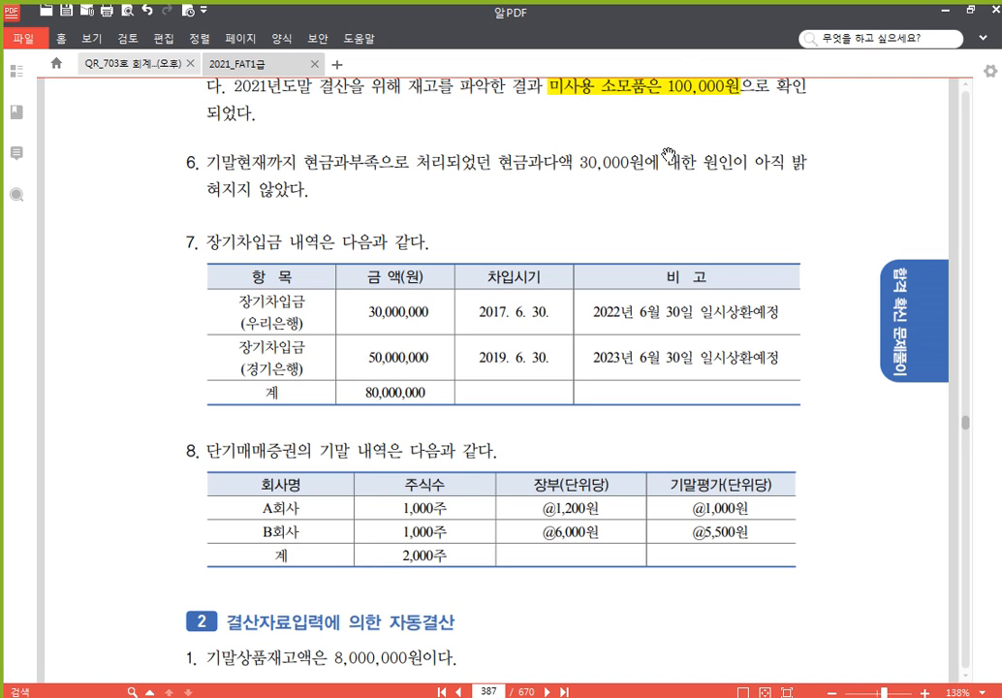
pyautogui.scroll(-1, 490, 456)
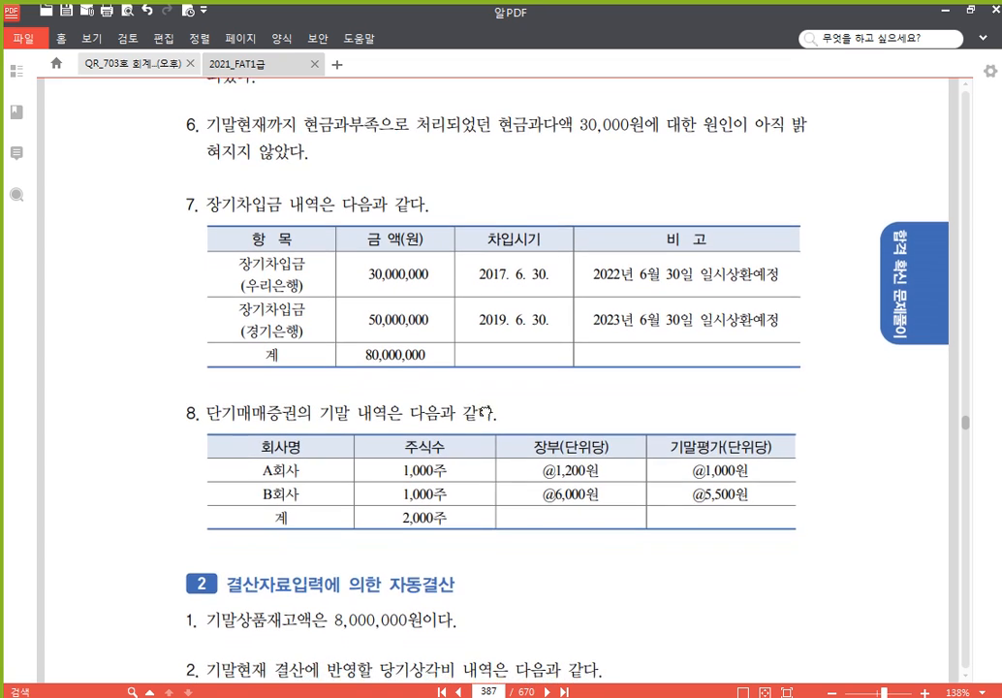
pyautogui.click(426, 696)
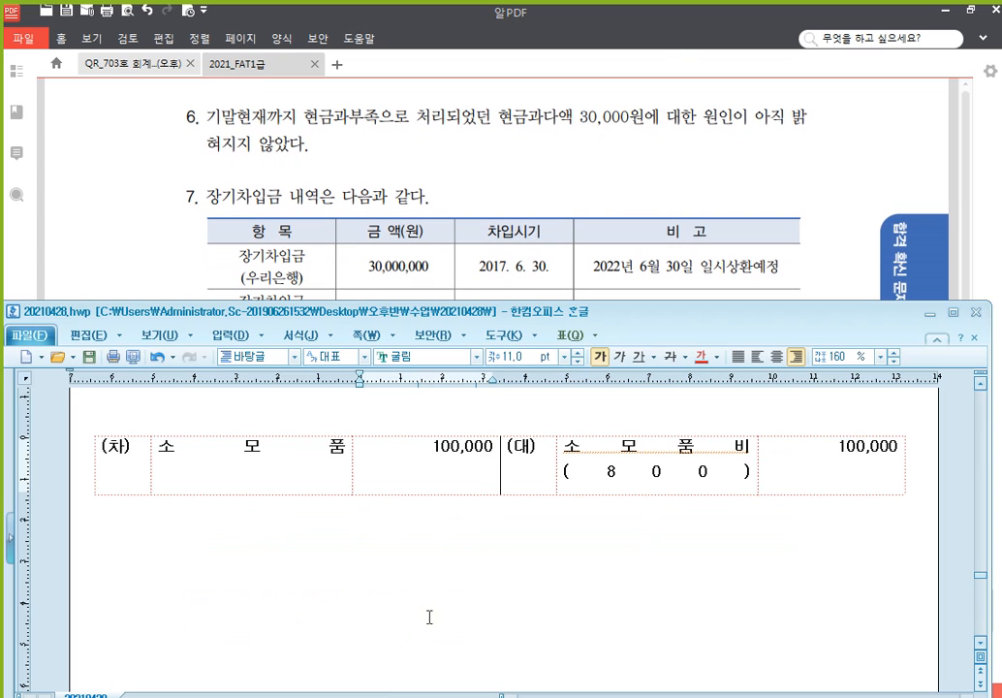
pyautogui.click(519, 559)
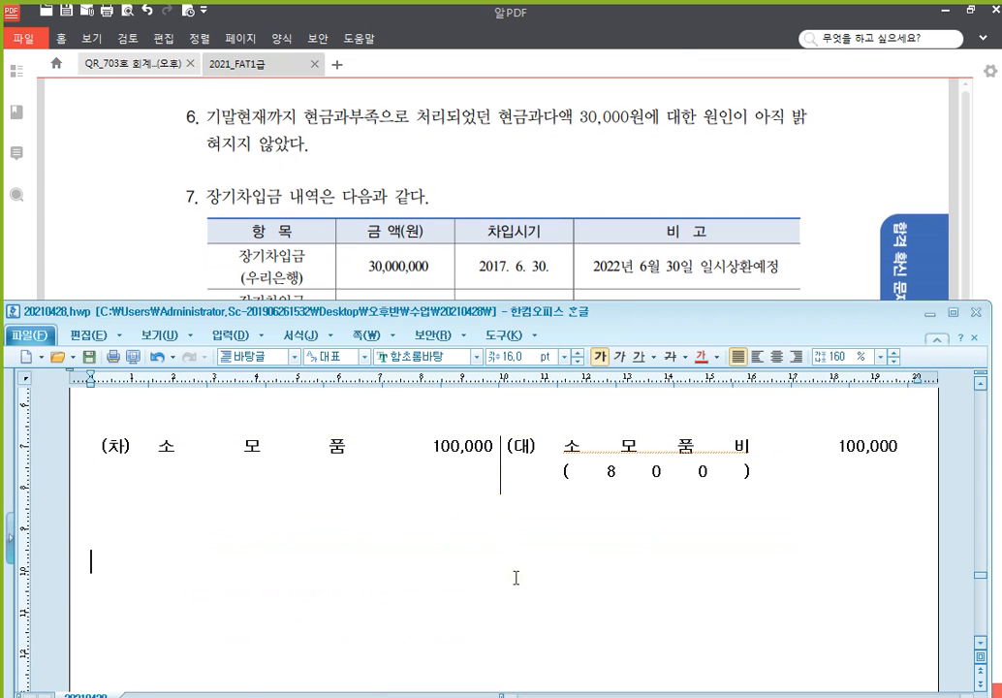
pyautogui.hotkey('ctrl', 'v')
pyautogui.scroll(-2, 521, 555)
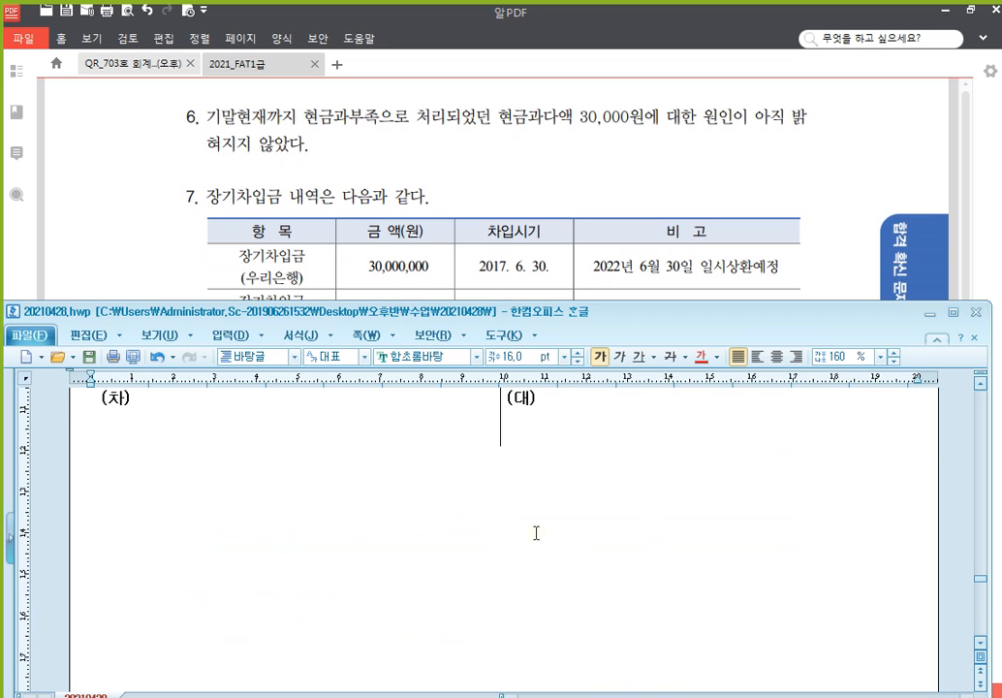
# Fill the blank entry with credit 잡이익 30,000 and debit 현금과부족 30,000
pyautogui.click(588, 415)
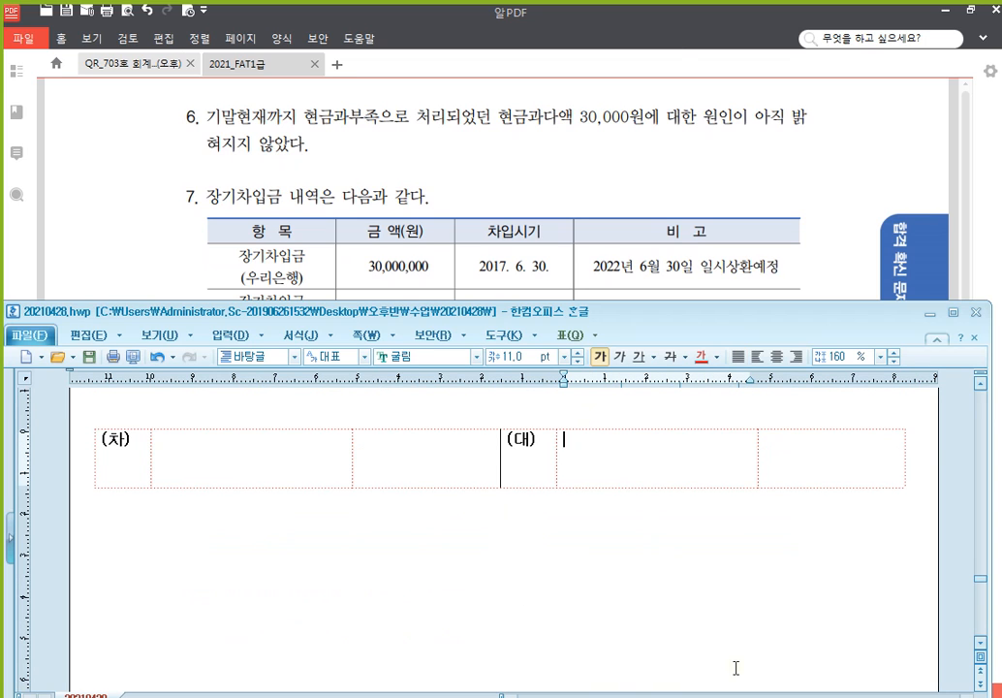
pyautogui.write('잡이익')
pyautogui.press('Tab')
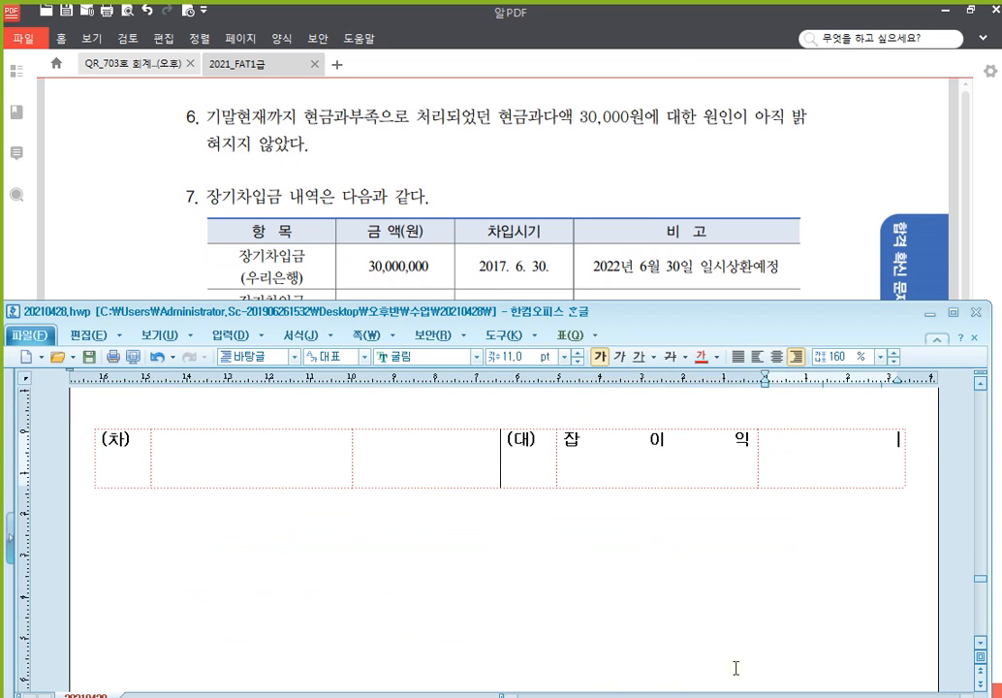
pyautogui.write('30,000')
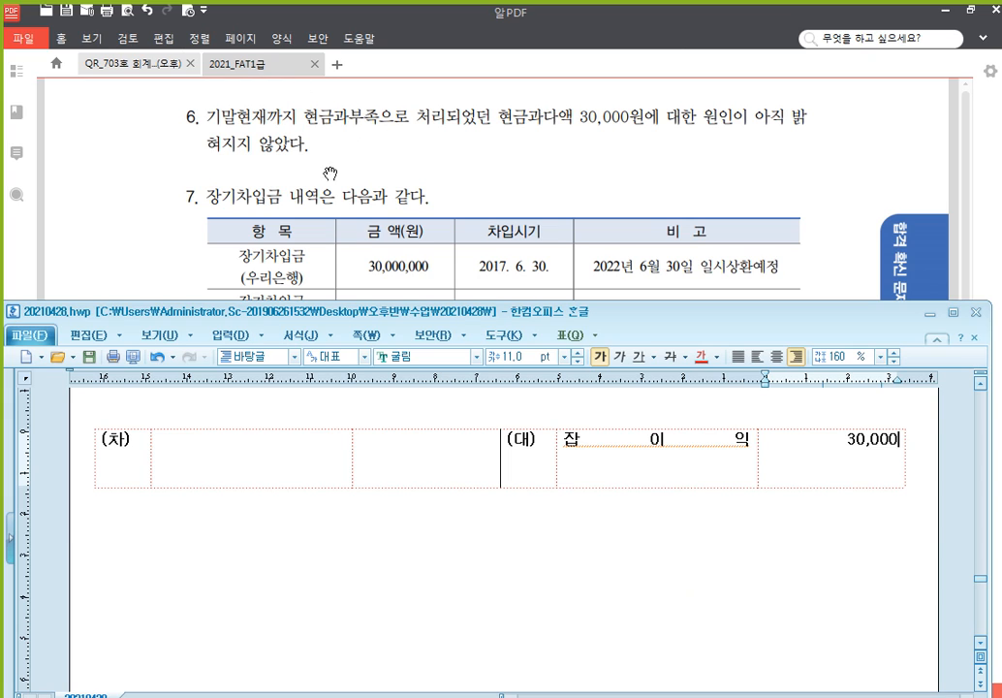
pyautogui.click(244, 474)
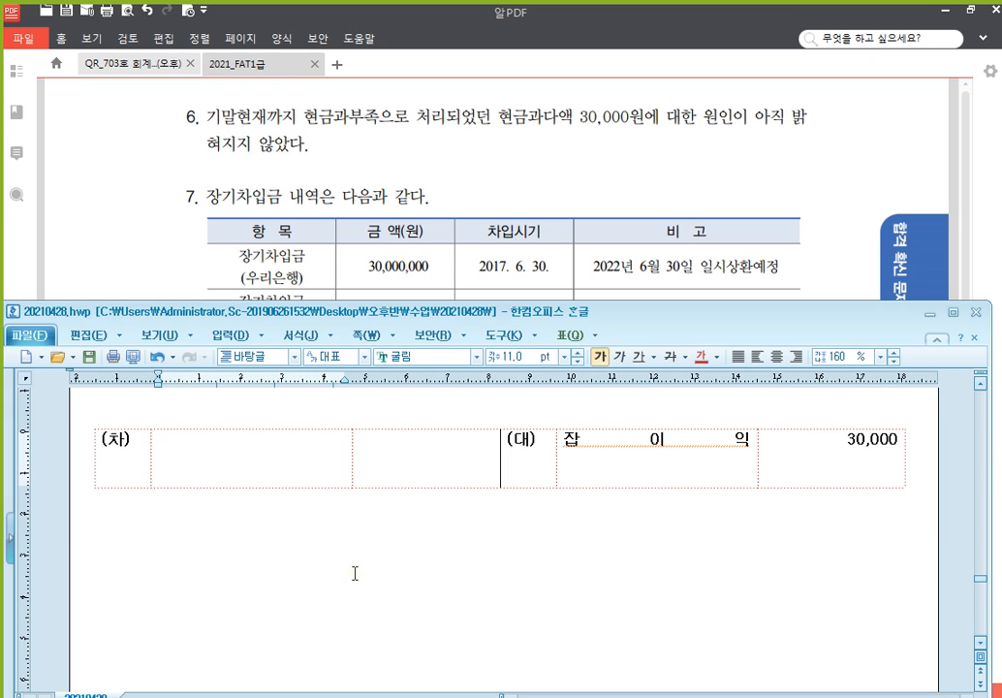
pyautogui.write('현금과부족')
pyautogui.press('Tab')
pyautogui.write('30')
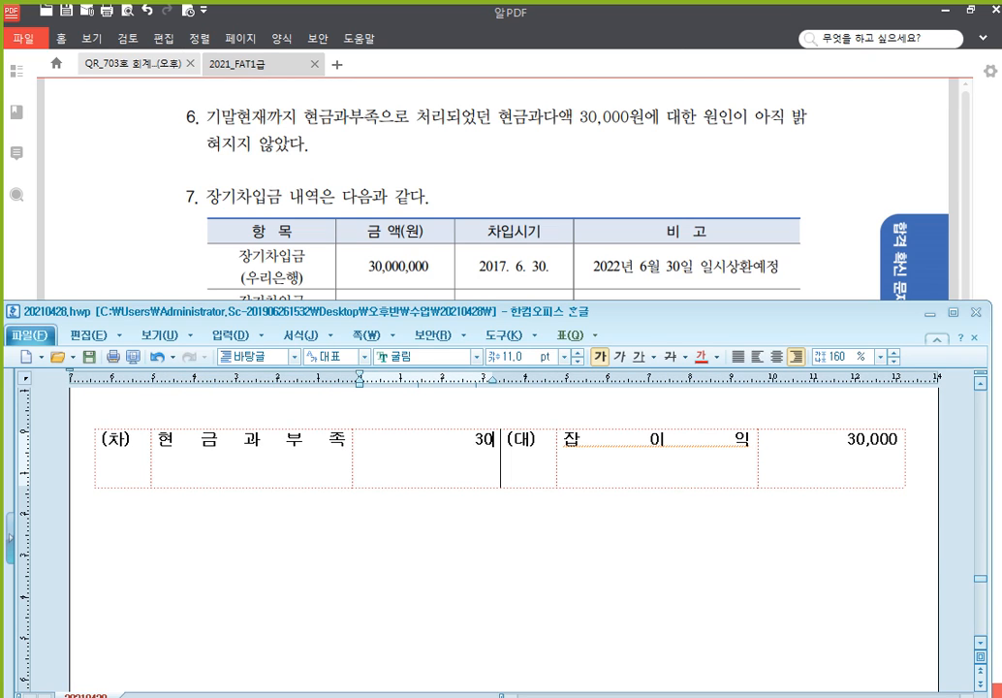
pyautogui.write(',000')
pyautogui.press('Down')
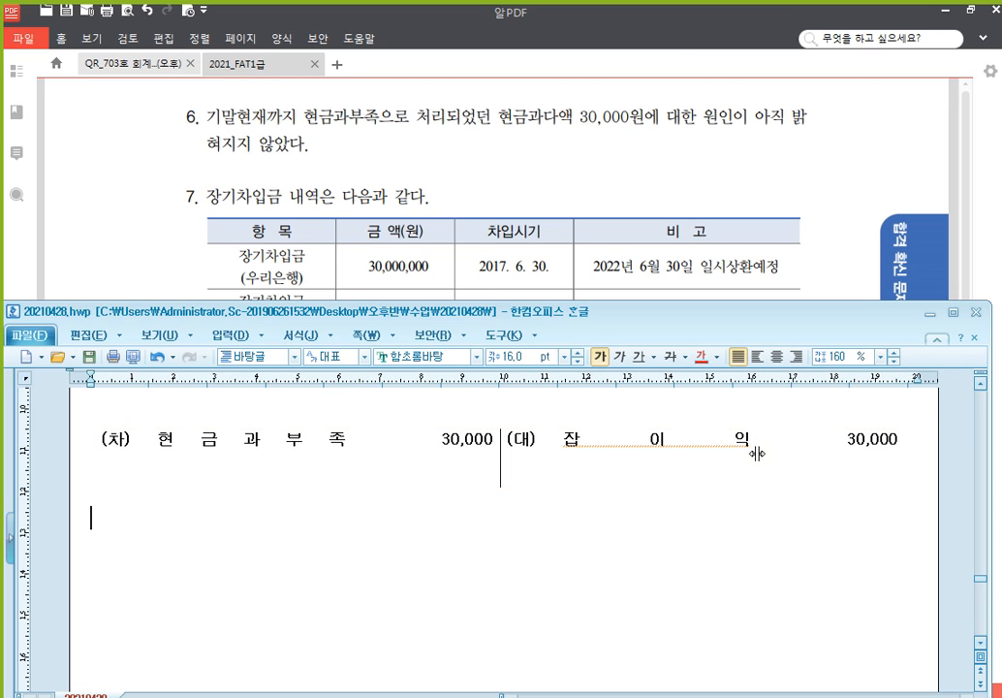
# Under a new '과거' heading, record debit 현금 100,000 and credit 현금과부족 100,000
pyautogui.write('과거')
pyautogui.press('Return')
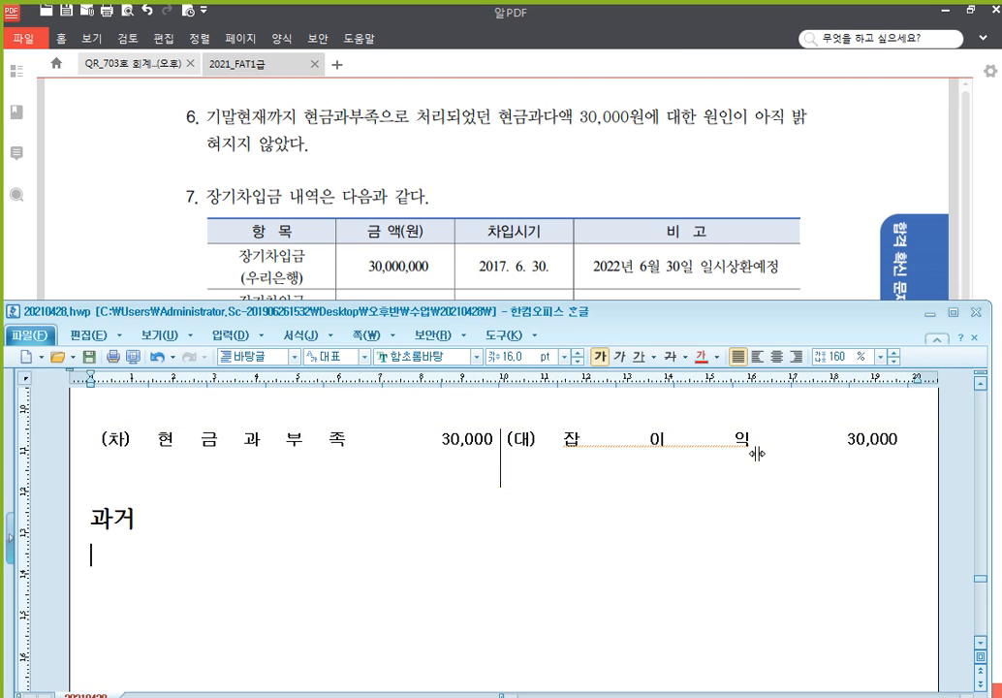
pyautogui.write('(차)\t(대)')
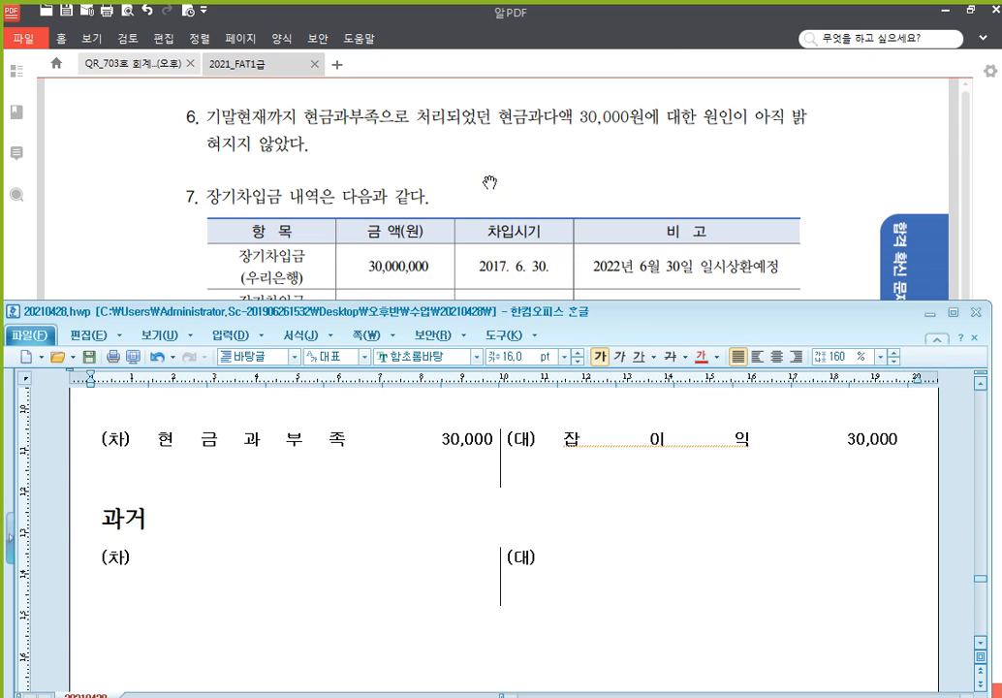
pyautogui.click(256, 581)
pyautogui.write('현')
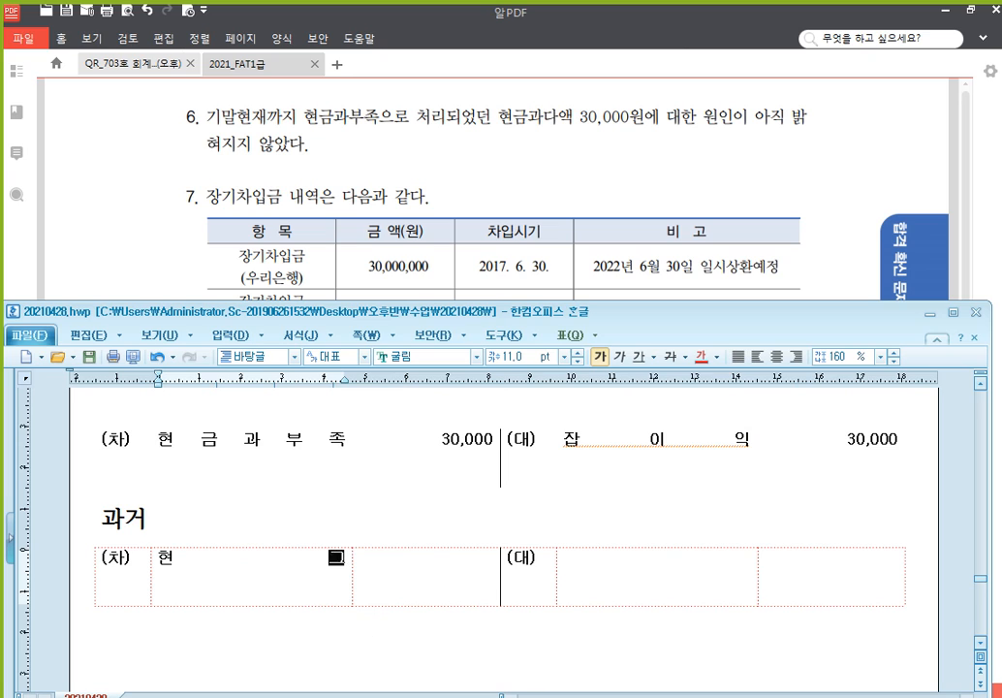
pyautogui.write('금')
pyautogui.press('Tab')
pyautogui.write('100,000')
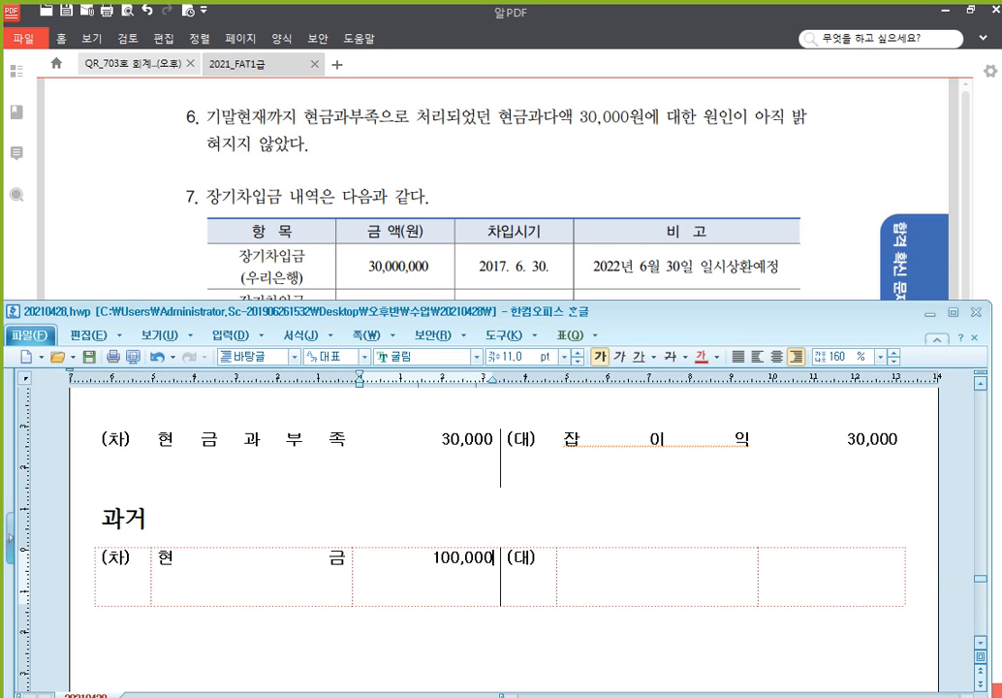
pyautogui.press('Tab')
pyautogui.press('Tab')
pyautogui.write('현금과부조')
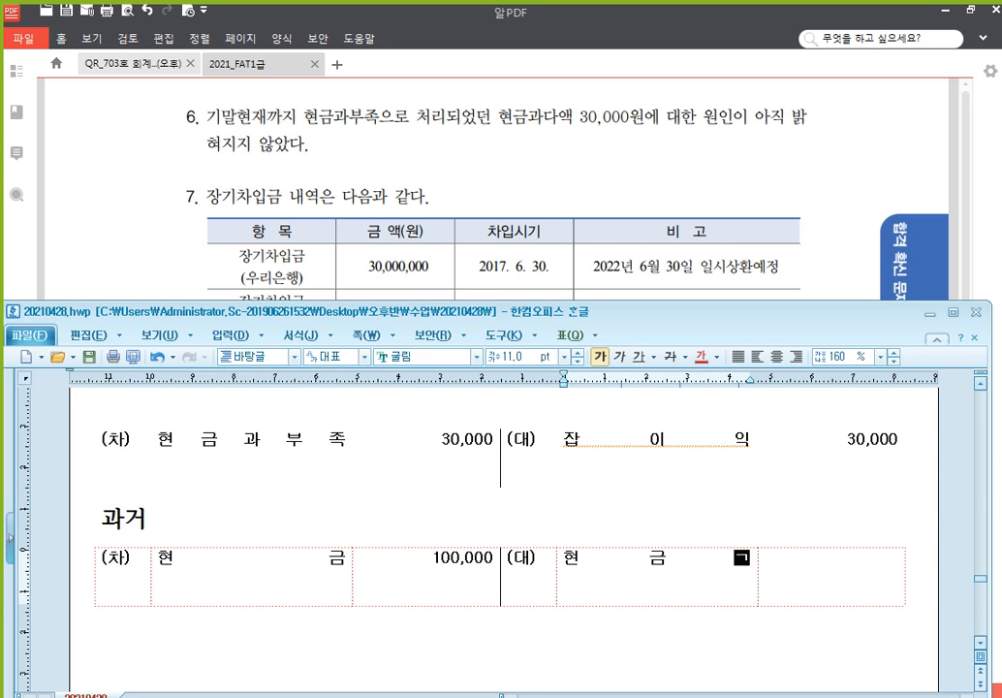
pyautogui.press('Tab')
pyautogui.write('100,000')
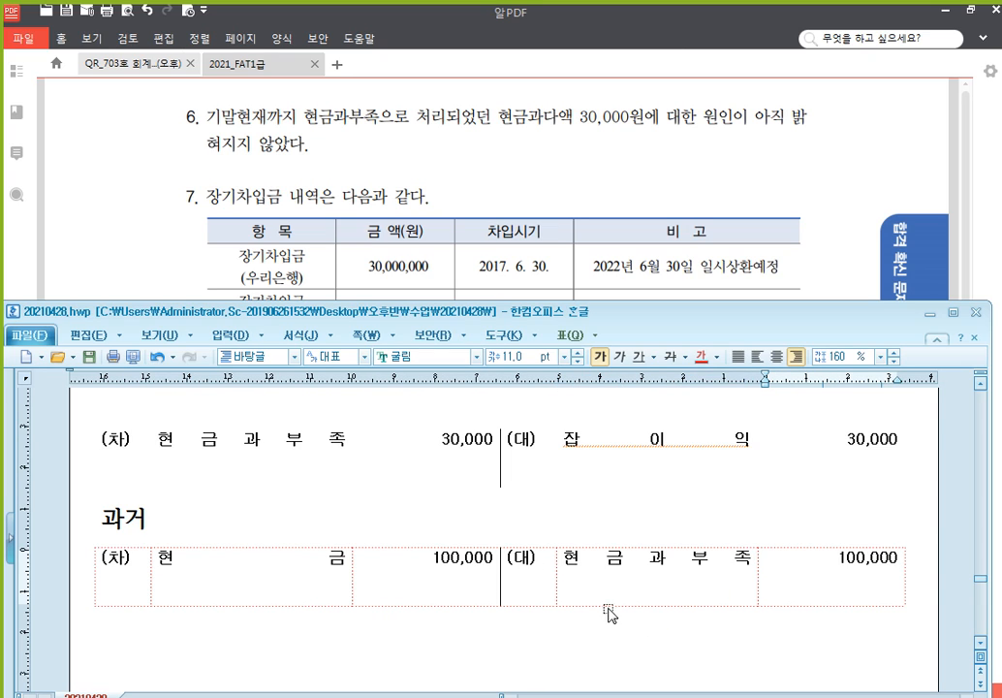
# Extend the heading to read '과거 과잉시'
pyautogui.click(341, 518)
pyautogui.write('과잉시')
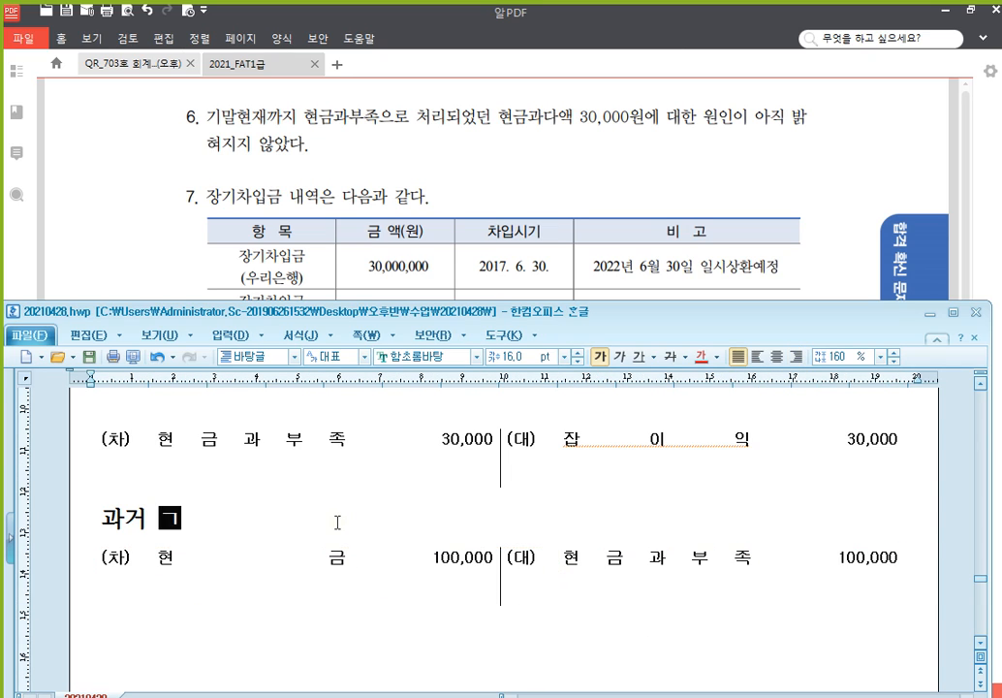
pyautogui.click(650, 558)
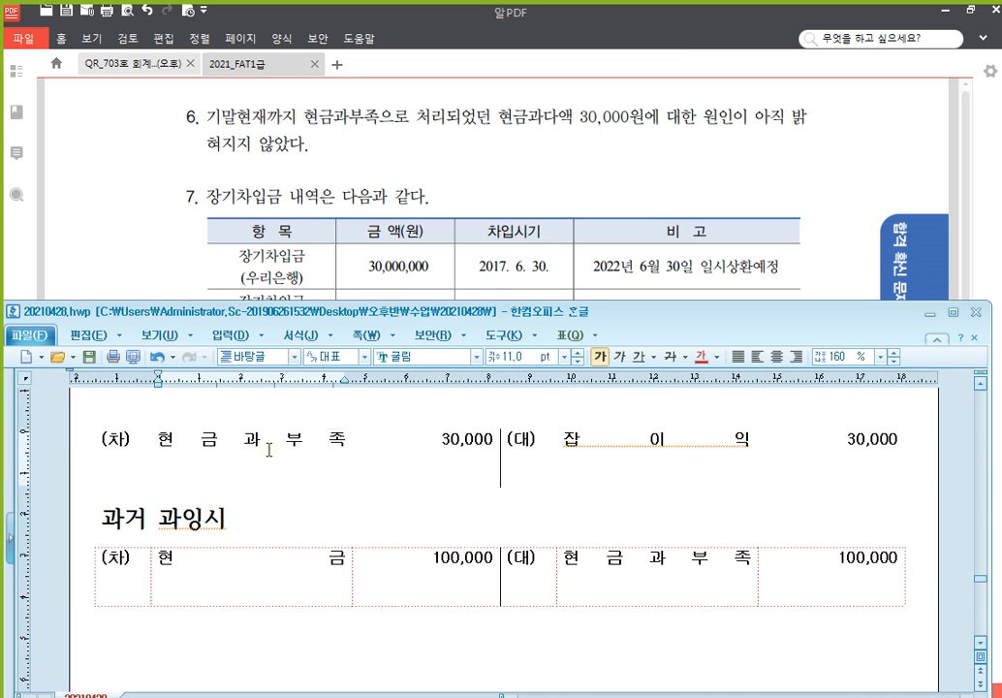
pyautogui.click(320, 451)
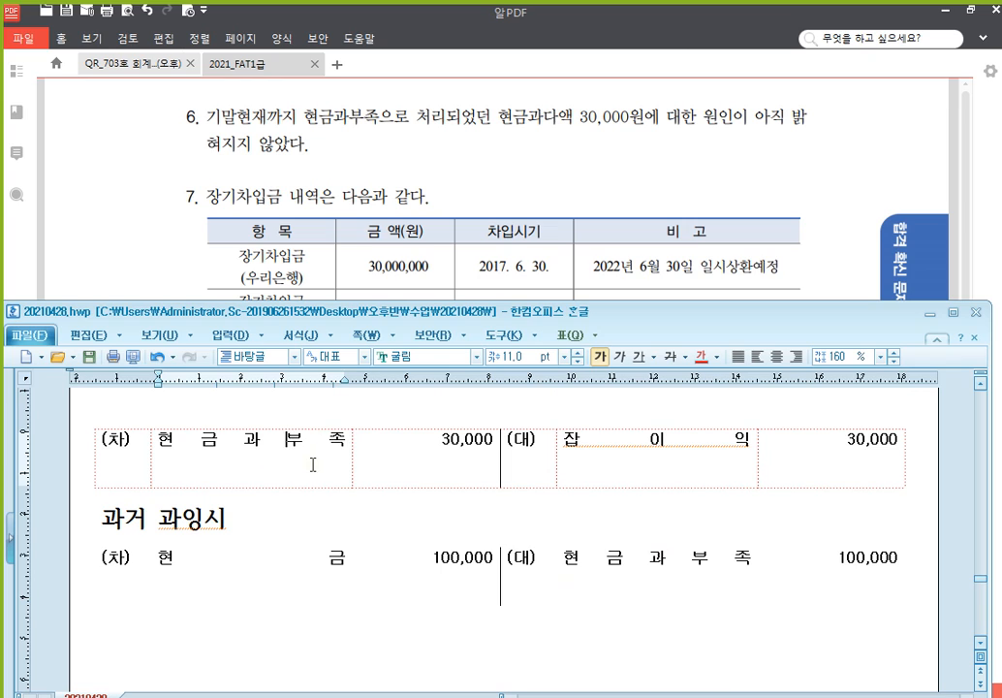
pyautogui.click(681, 453)
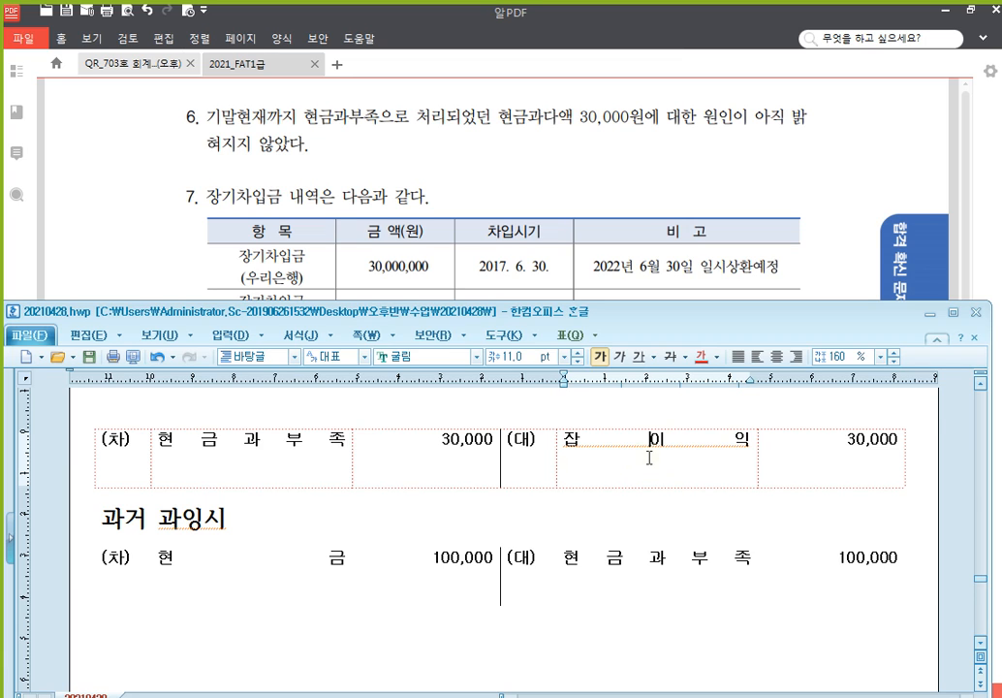
# In problem 7, highlight the repayment date 2022년 6월 30일 in yellow
pyautogui.click(540, 188)
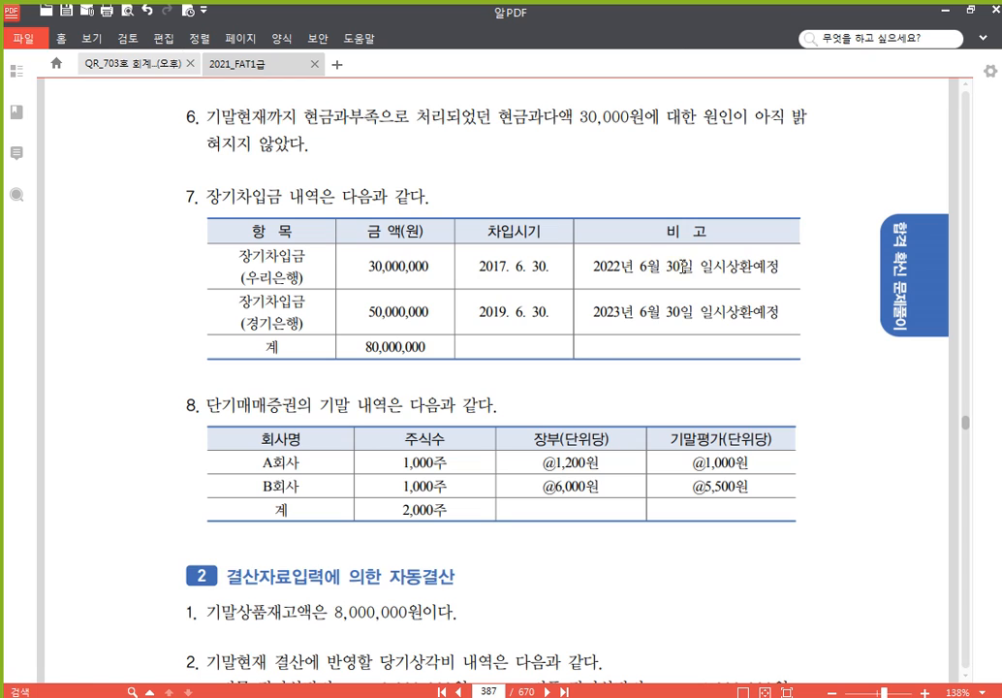
pyautogui.moveTo(692, 266); pyautogui.dragTo(593, 266)
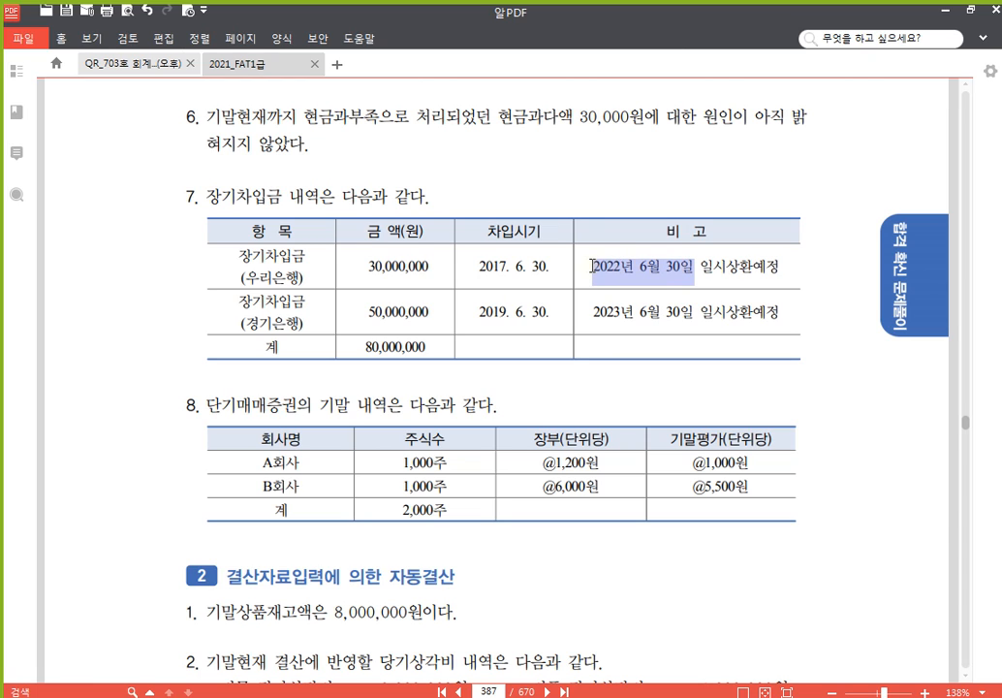
pyautogui.click(606, 244)
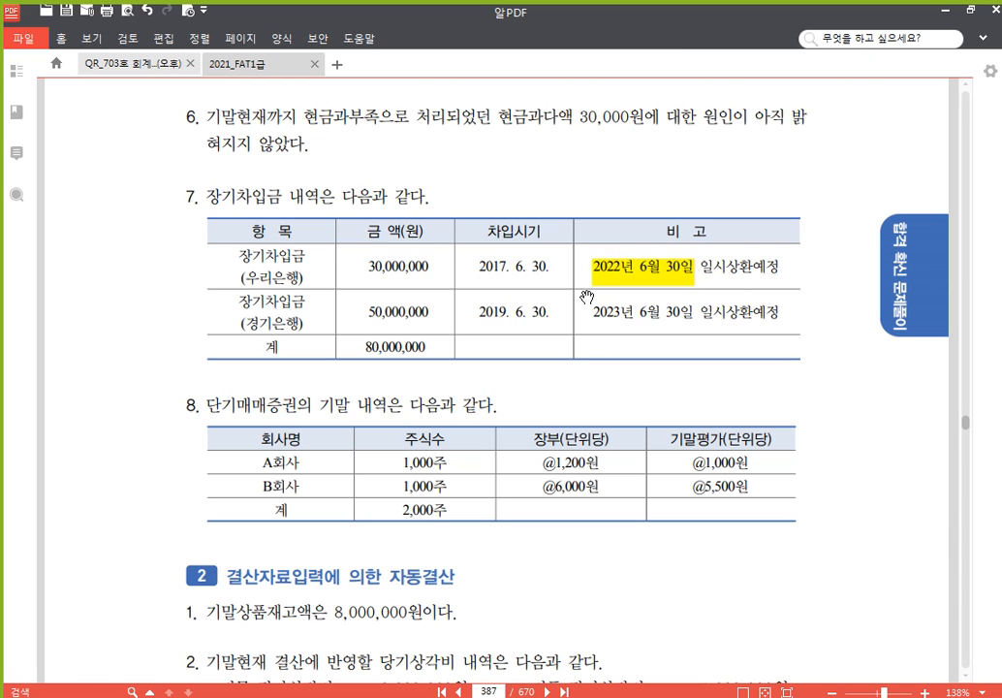
# Highlight 장기차입금 in yellow and return to the Hangul notes
pyautogui.moveTo(478, 440); pyautogui.dragTo(485, 364)
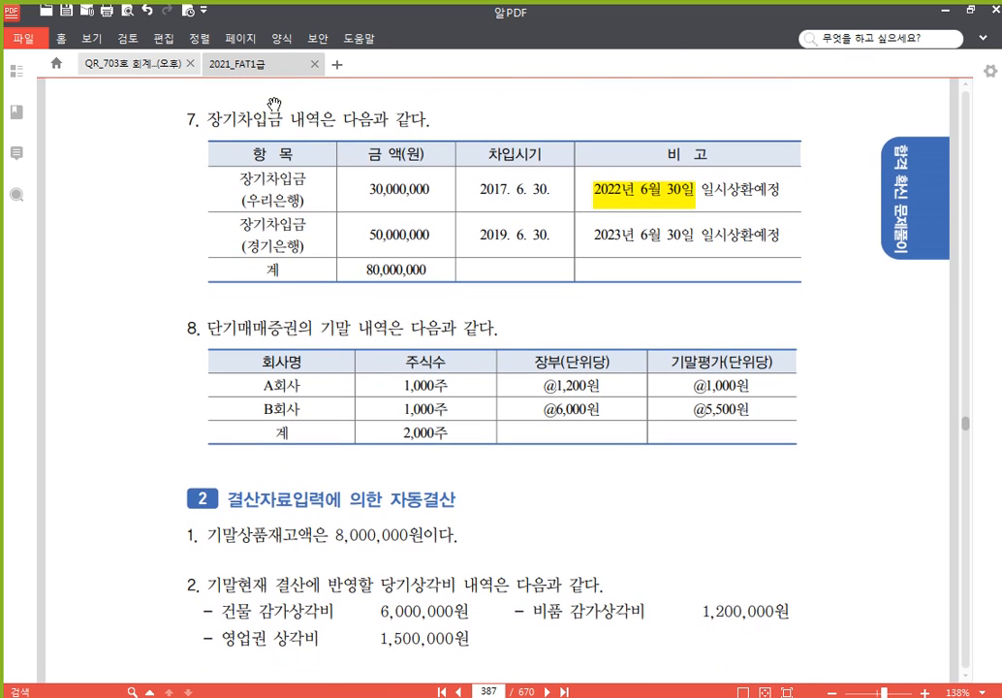
pyautogui.moveTo(283, 119); pyautogui.dragTo(206, 119)
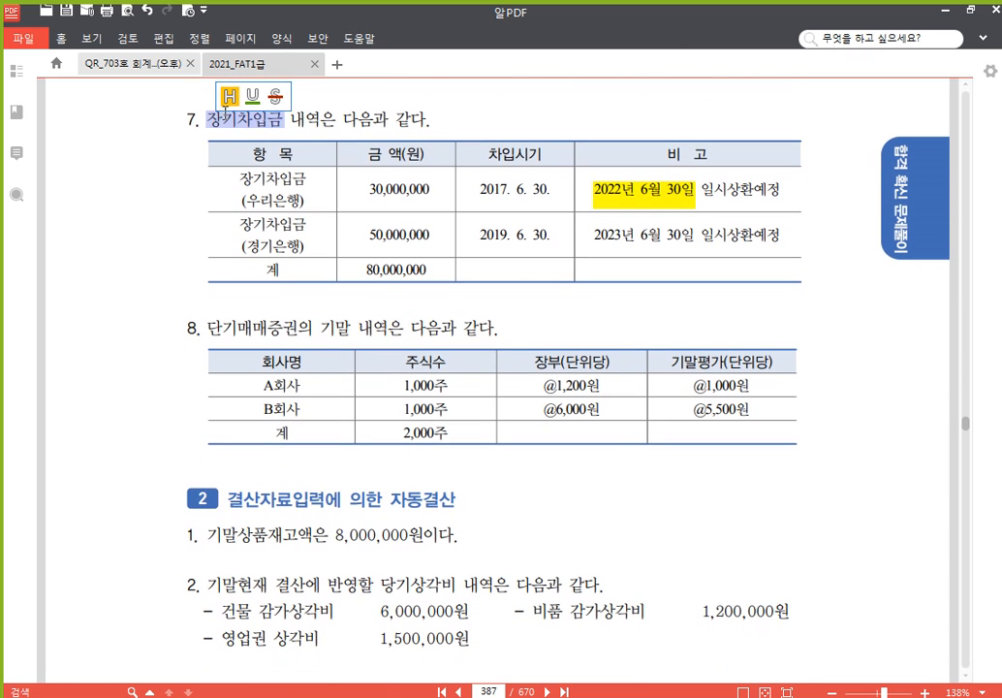
pyautogui.click(230, 95)
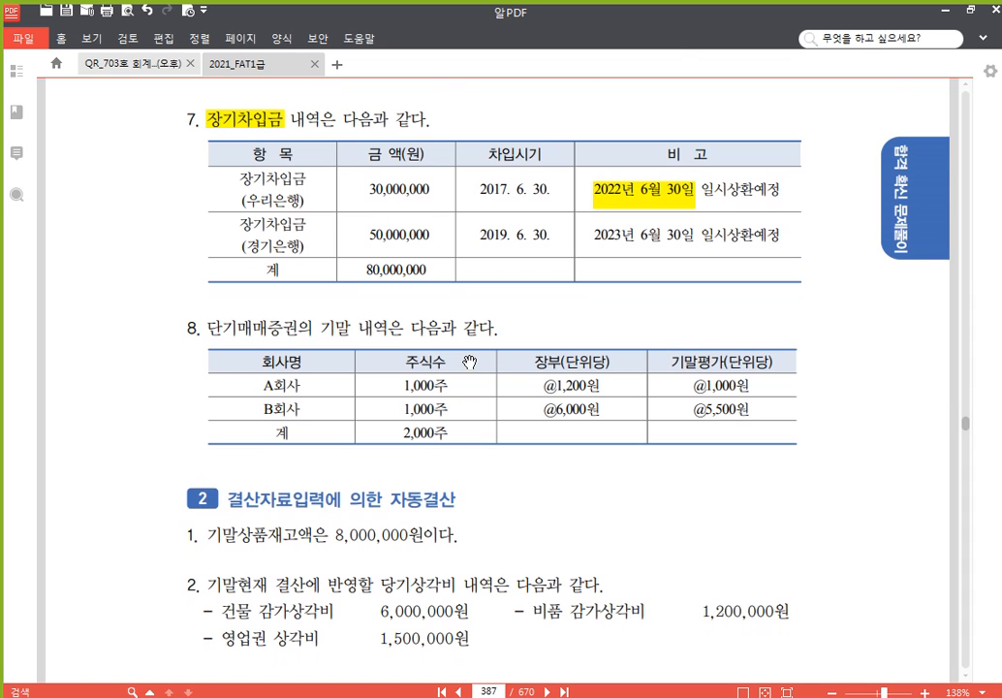
pyautogui.scroll(-1, 508, 490)
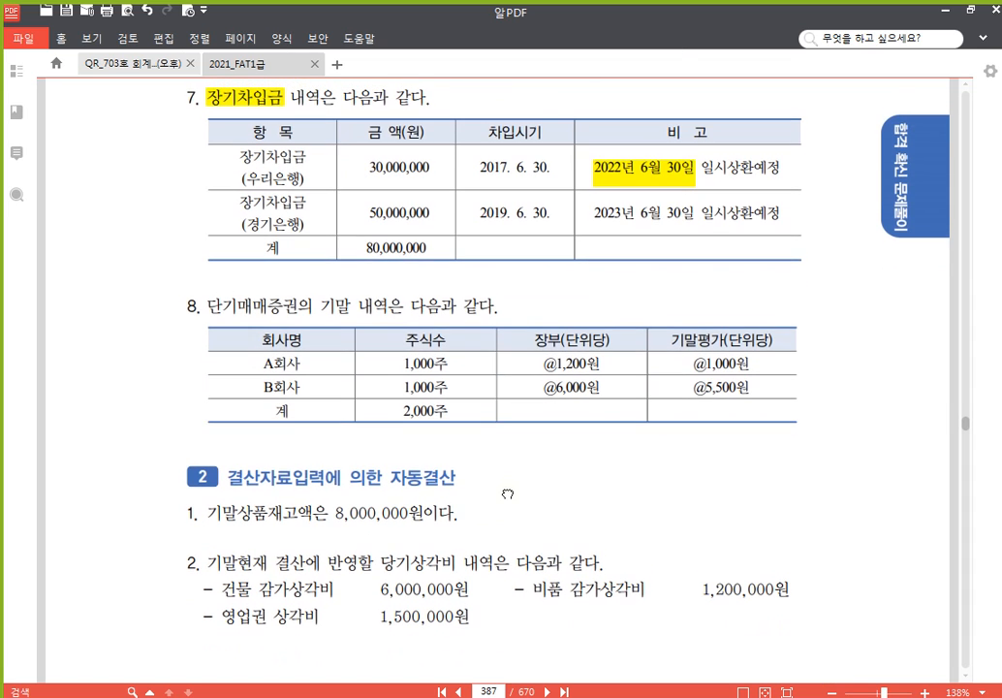
pyautogui.click(439, 696)
pyautogui.scroll(-3, 353, 594)
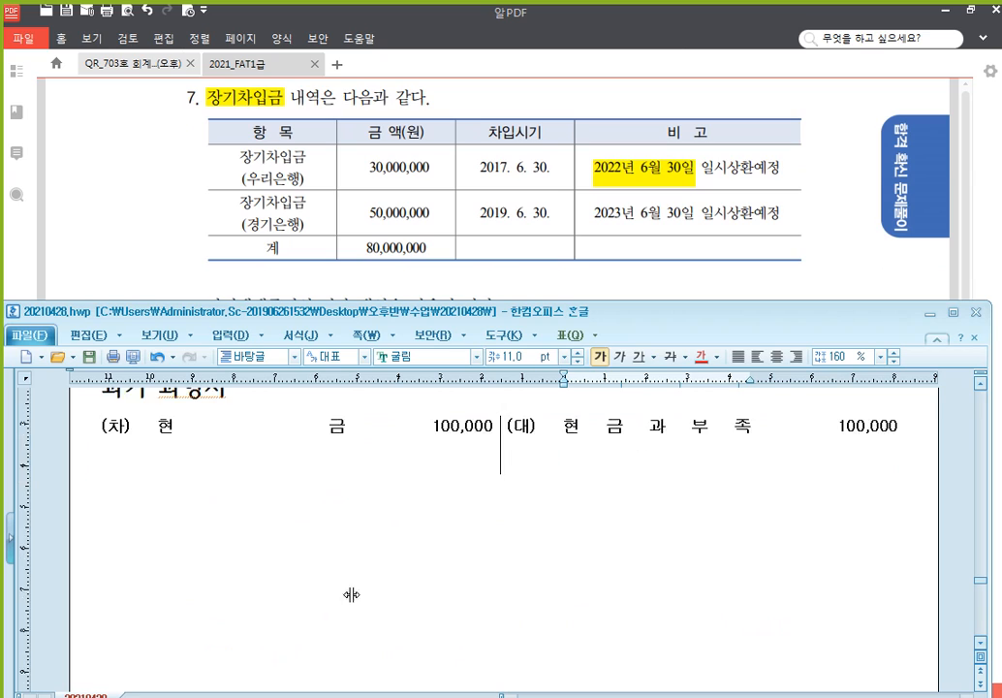
# Paste a blank entry and fill the debit side with 장기차입금 (우리은행) 30,000,000
pyautogui.click(294, 496)
pyautogui.write('(차)\t(대)')
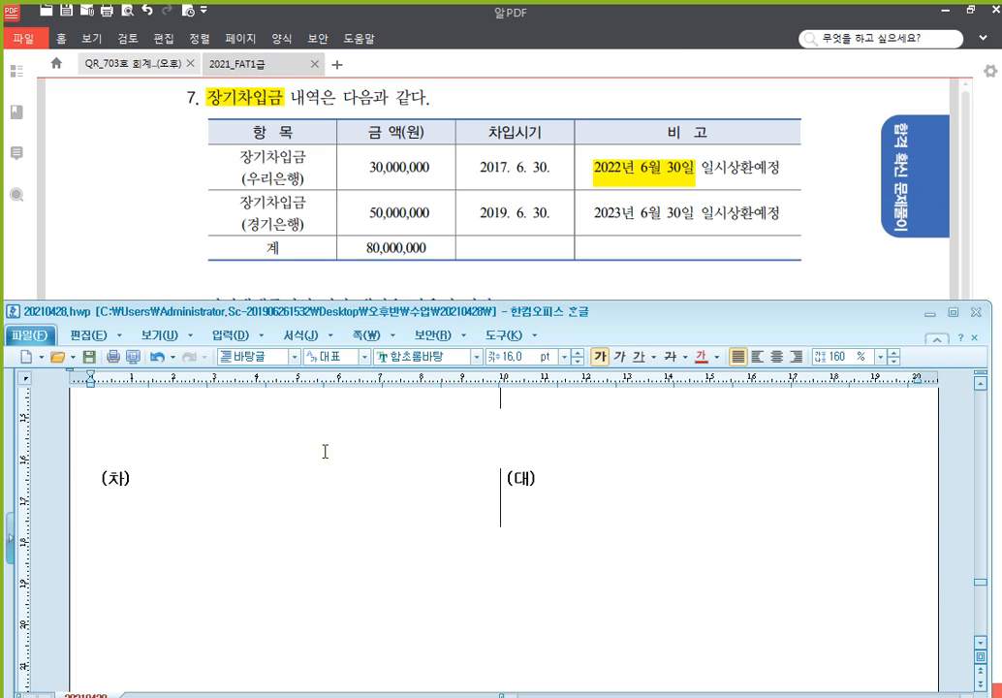
pyautogui.click(212, 484)
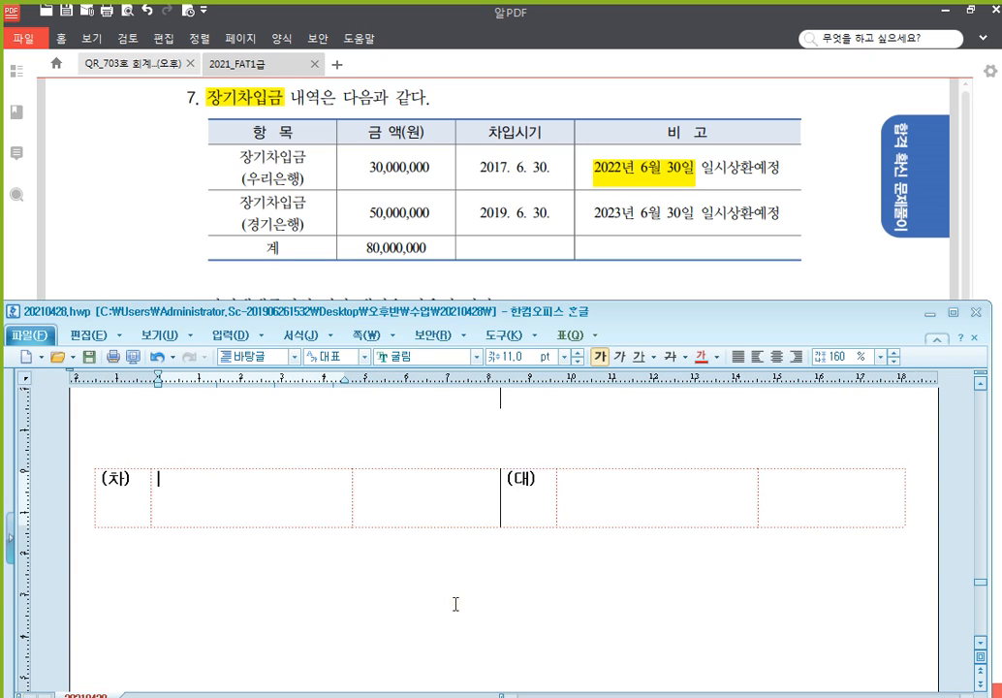
pyautogui.write('장기차입금')
pyautogui.press('Return')
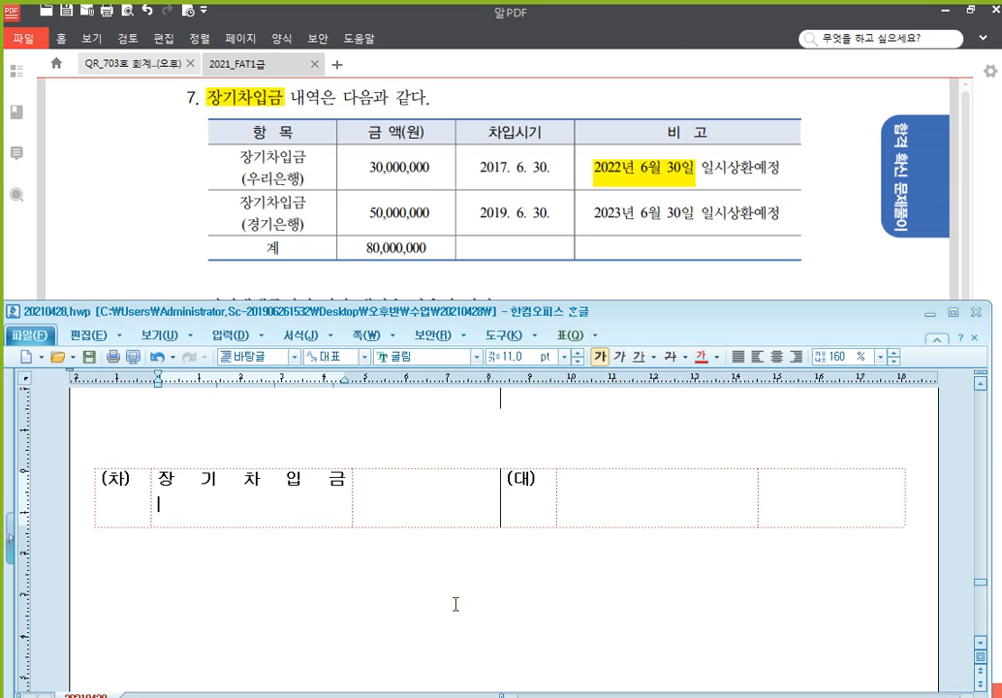
pyautogui.write('(우리은행)')
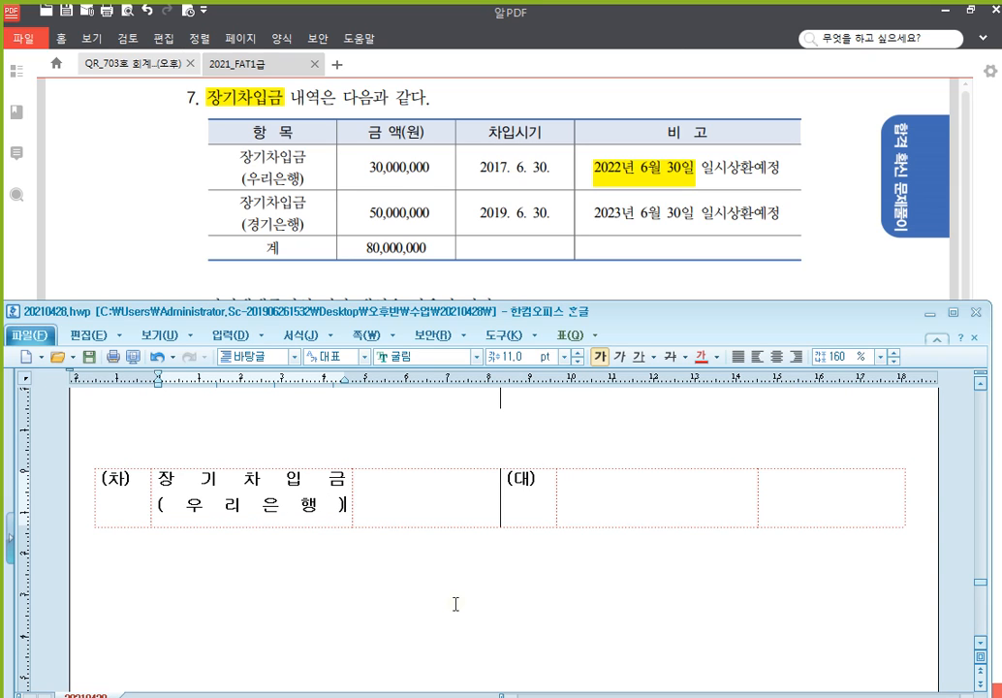
pyautogui.press('Tab')
pyautogui.write('30,00')
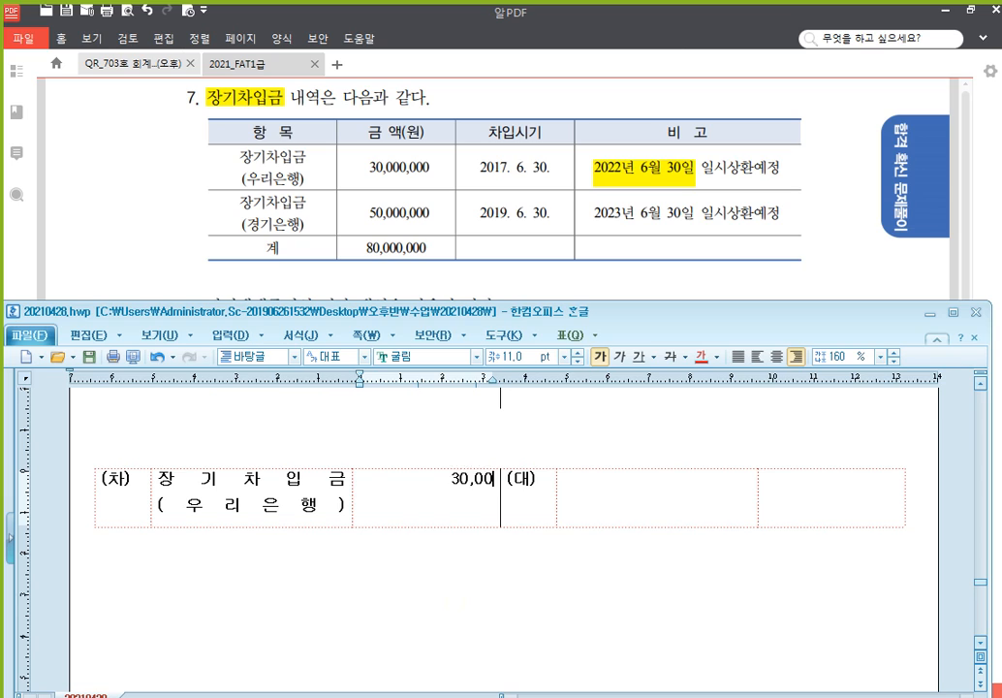
pyautogui.write('0,000')
# Enter the credit side as 유동성장기부채 (우리은행) 30,000,000
pyautogui.press('Tab')
pyautogui.press('Tab')
pyautogui.write('유')
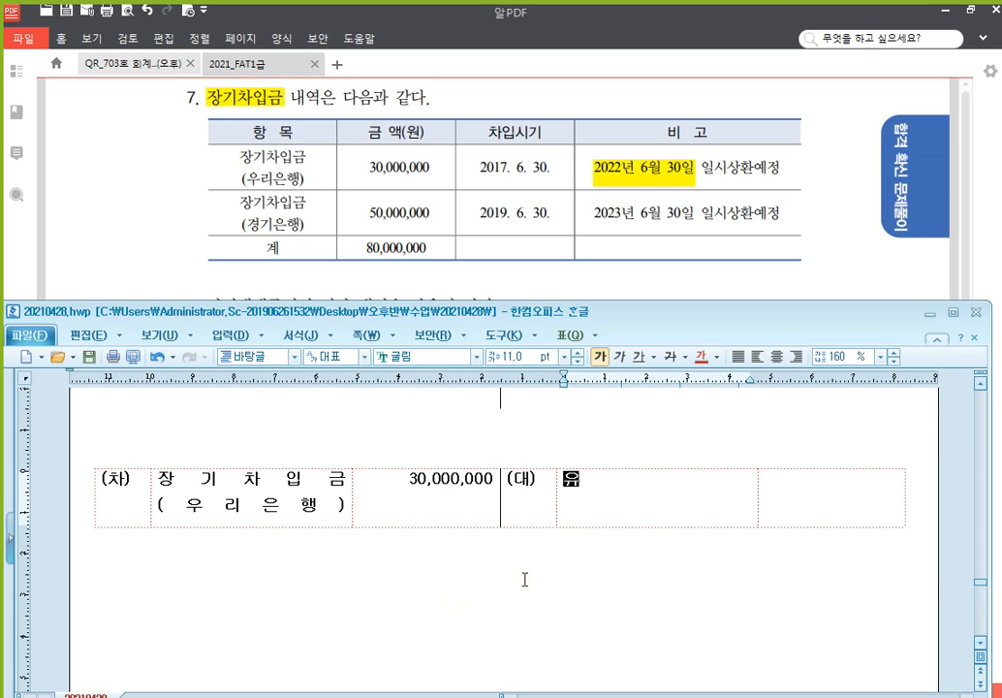
pyautogui.write('동성장기부채')
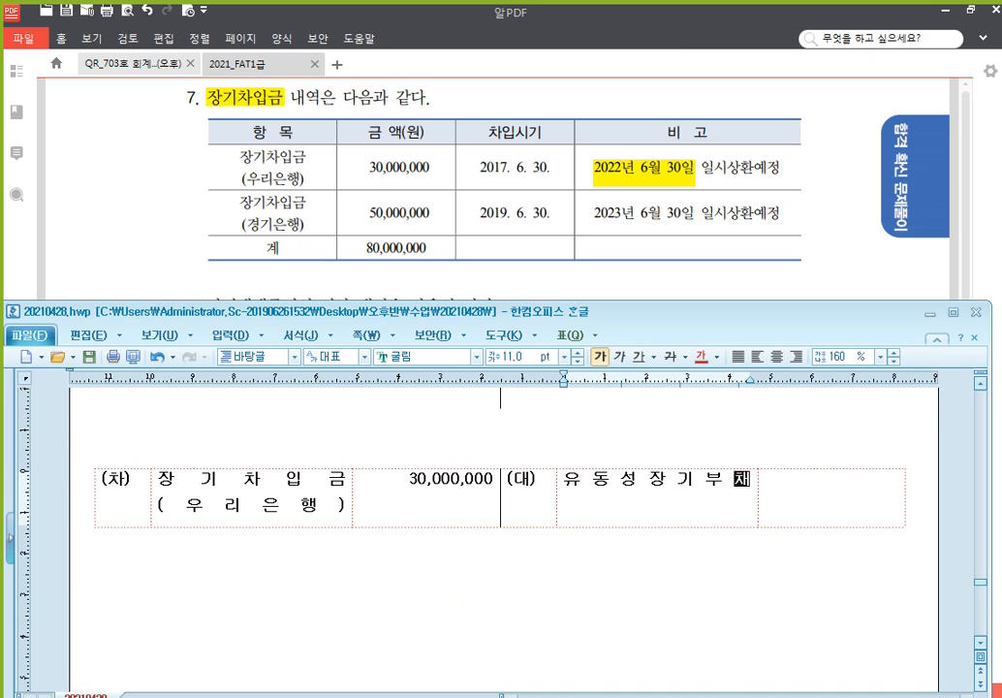
pyautogui.write('(우리으은행)')
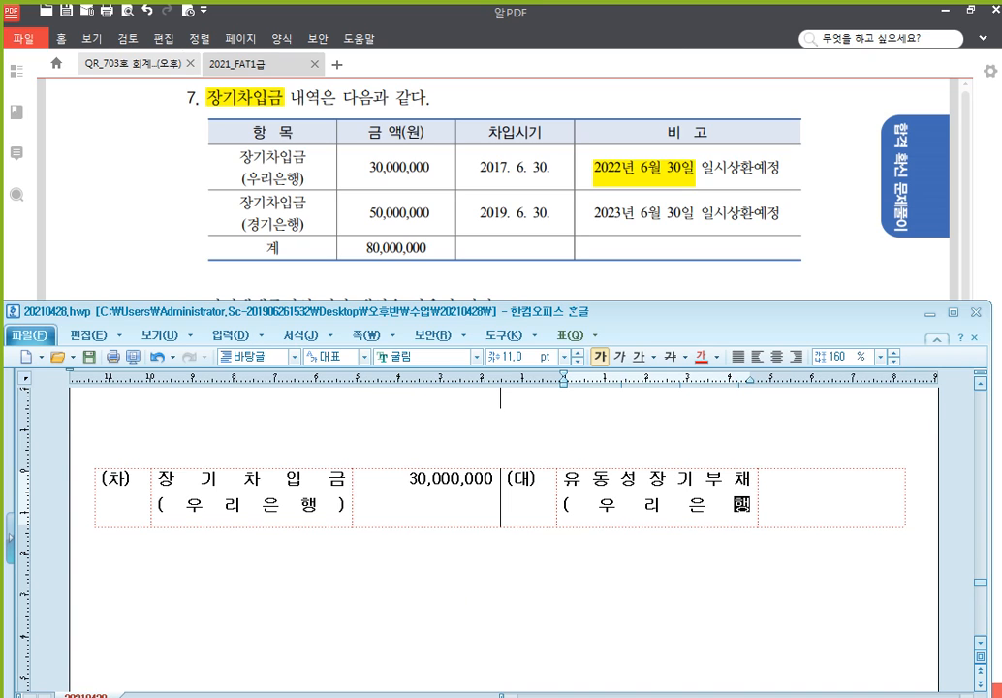
pyautogui.press('Tab')
pyautogui.write('30,000,000')
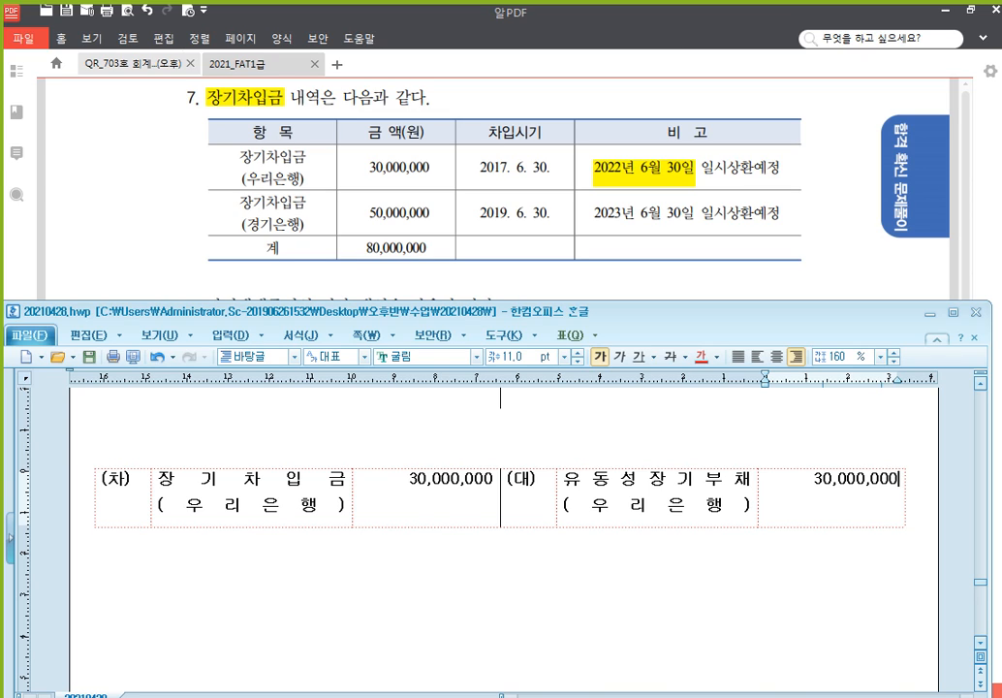
pyautogui.click(725, 267)
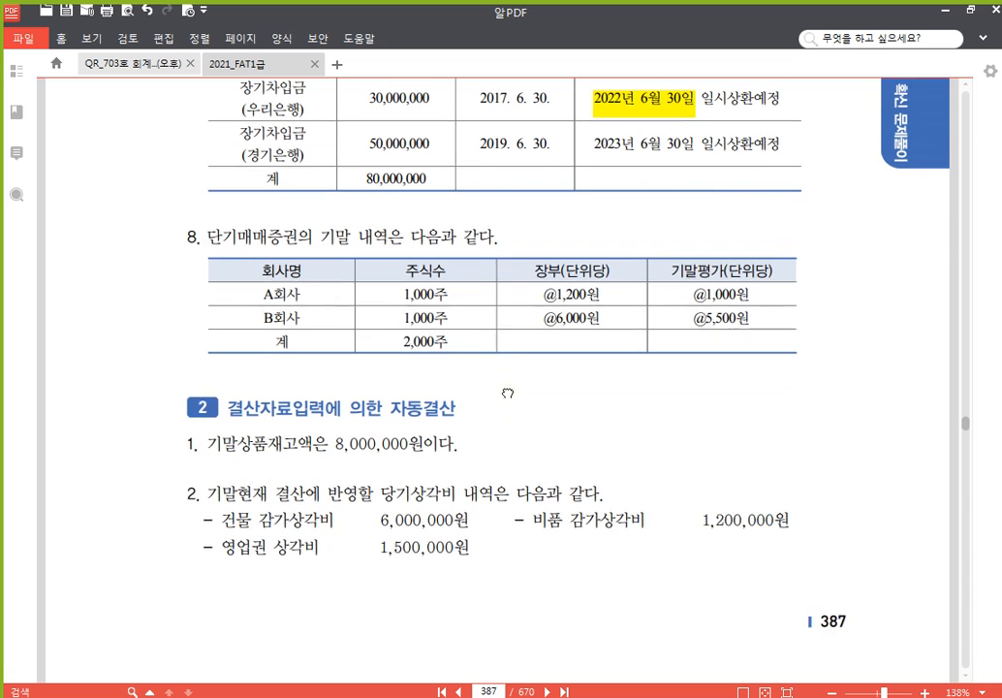
# Scroll the textbook to problem 8's trading-securities table on page 387, then return to the Hangul notes
pyautogui.scroll(-3, 508, 393)
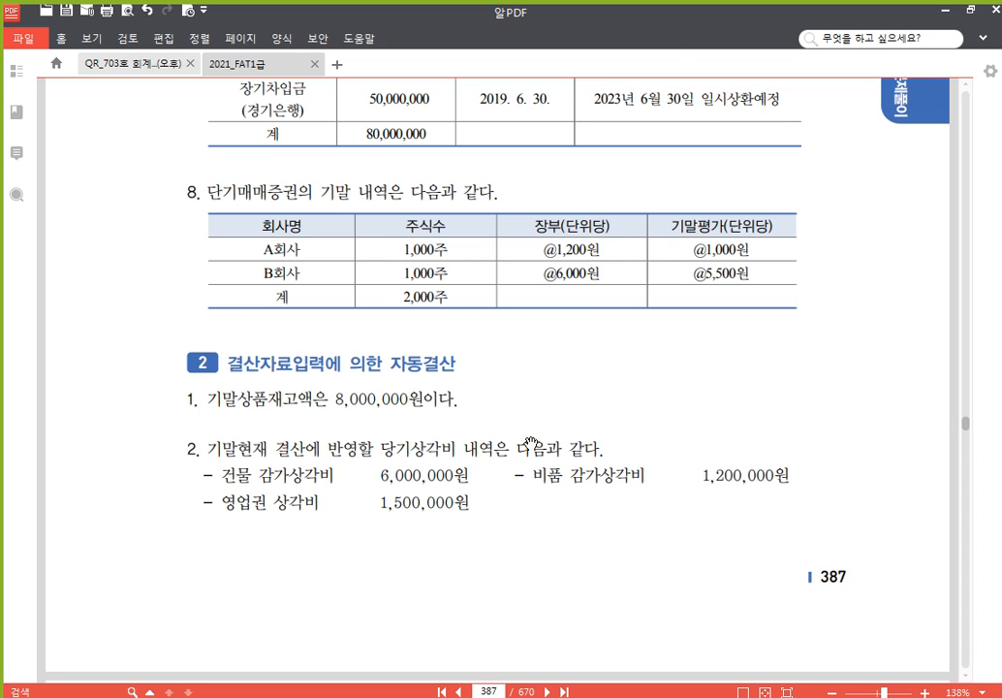
pyautogui.scroll(-2, 528, 458)
pyautogui.scroll(1, 528, 425)
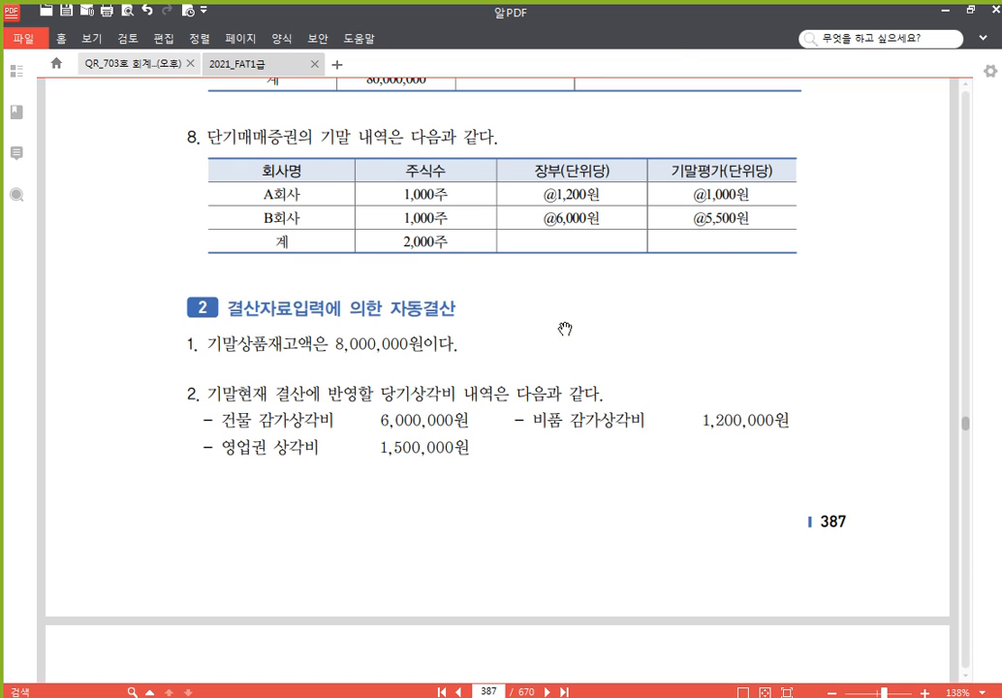
pyautogui.moveTo(566, 329); pyautogui.dragTo(561, 342)
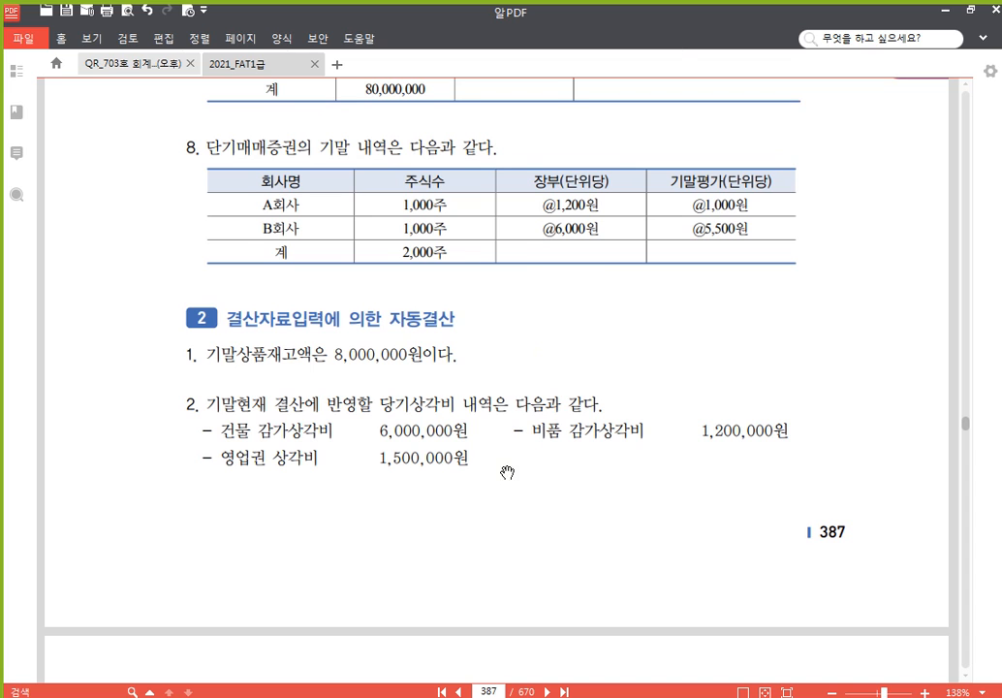
pyautogui.click(398, 696)
pyautogui.scroll(-1, 320, 543)
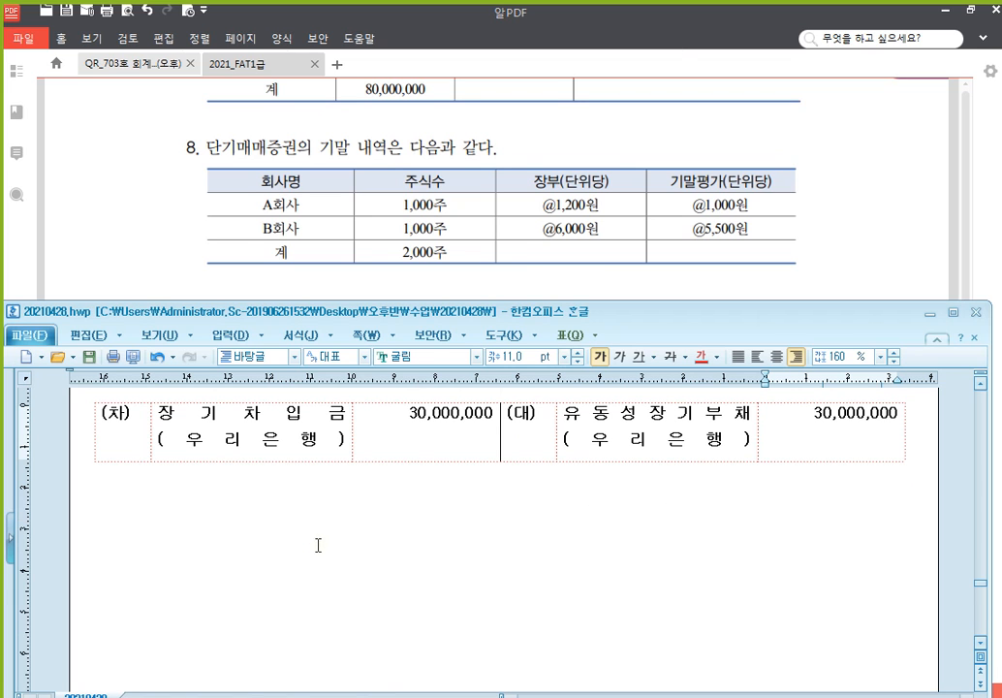
pyautogui.click(317, 517)
pyautogui.write('ㅁ')
pyautogui.press('BackSpace')
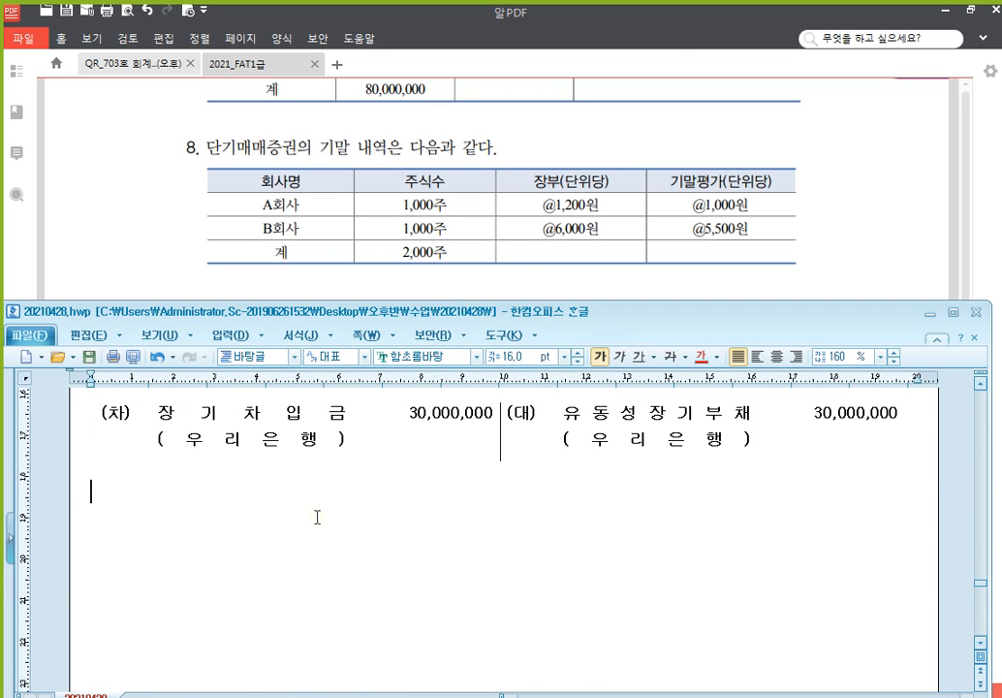
pyautogui.write('A회사')
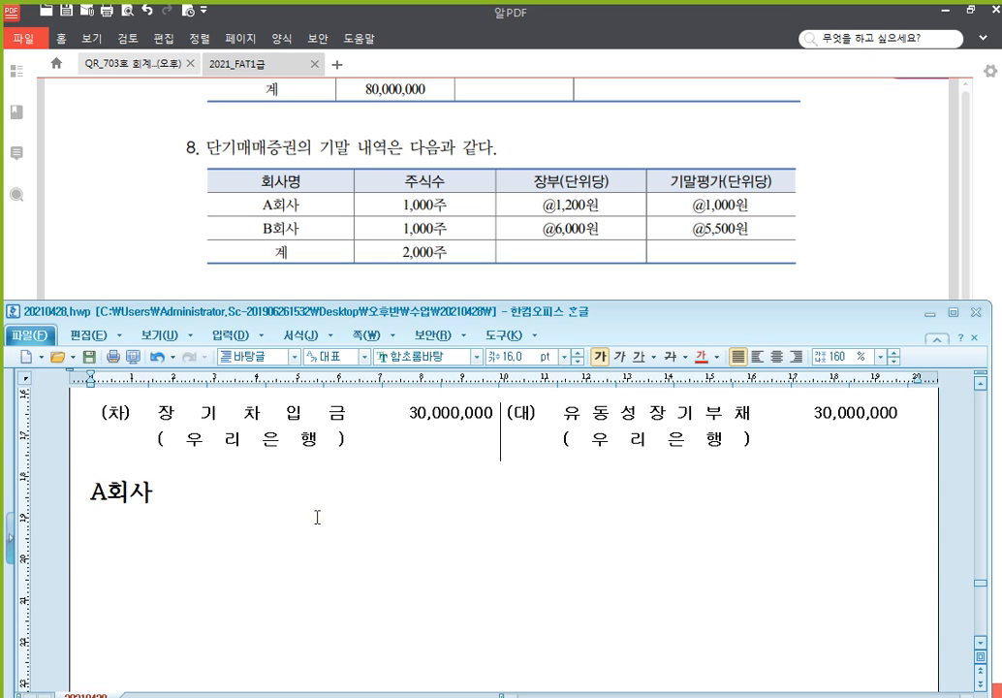
pyautogui.write(' 1,000주 X ')
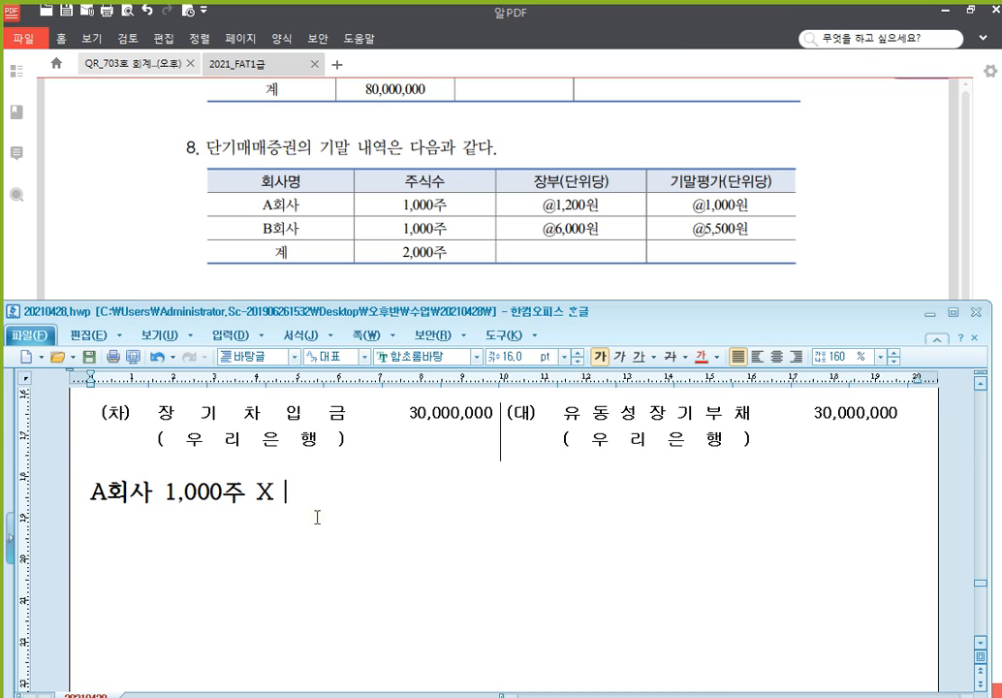
pyautogui.write('@200 = 200,000')
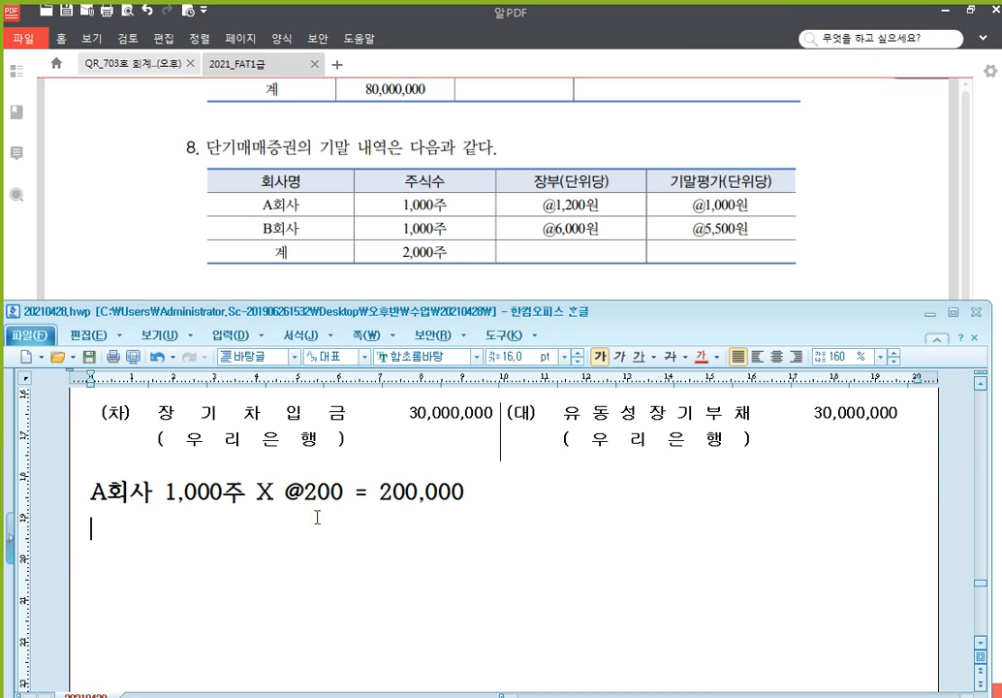
pyautogui.write('ㅠ')
pyautogui.press('BackSpace')
pyautogui.write('B회사 1,')
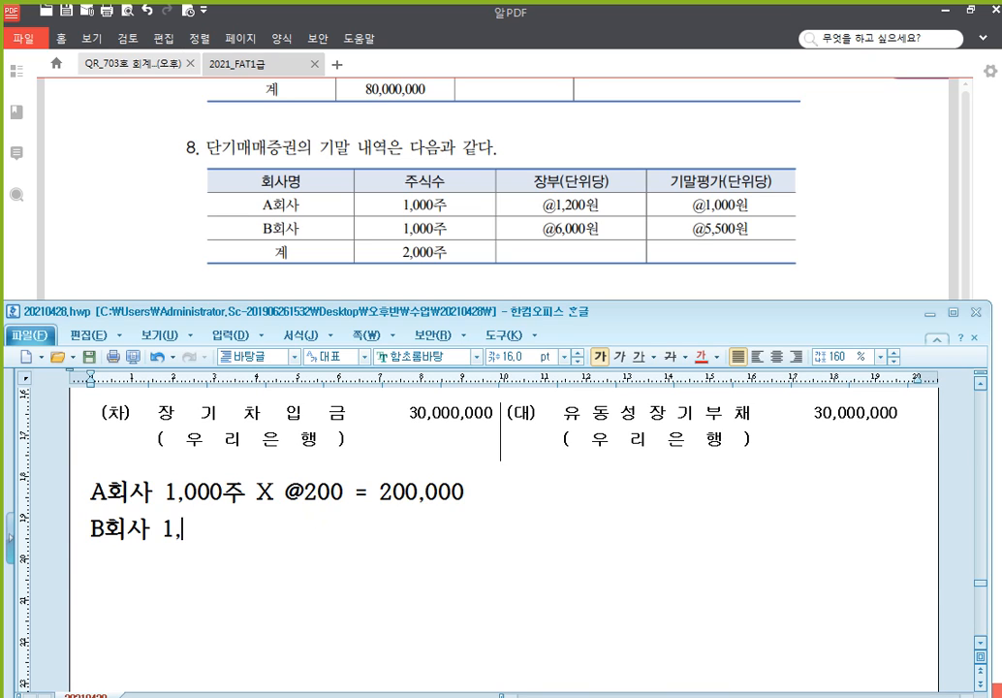
pyautogui.write('000주')
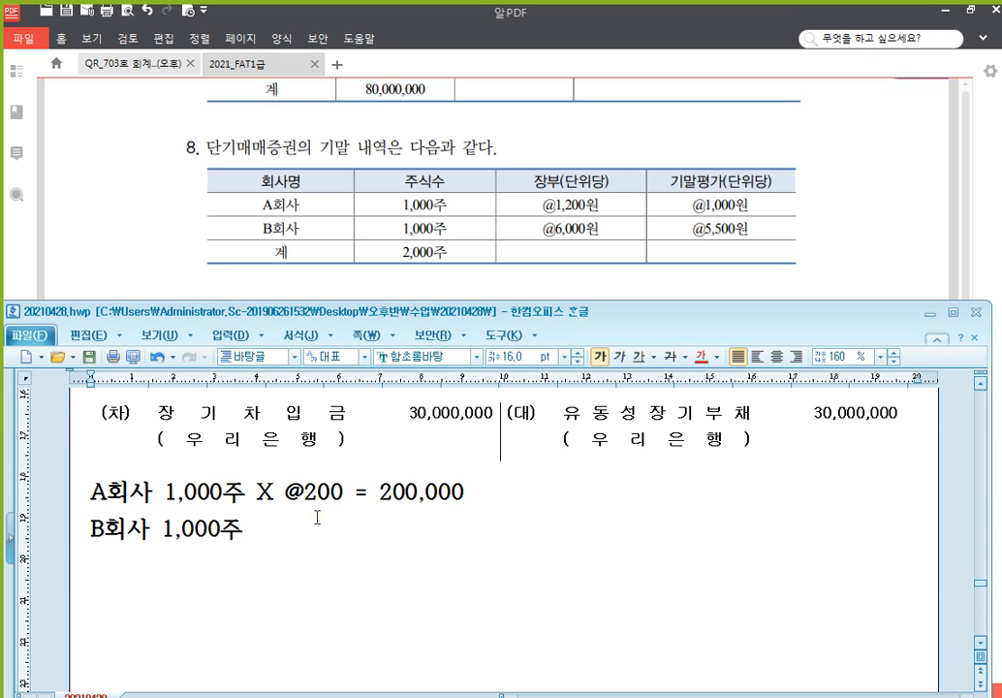
pyautogui.write(' X @500')
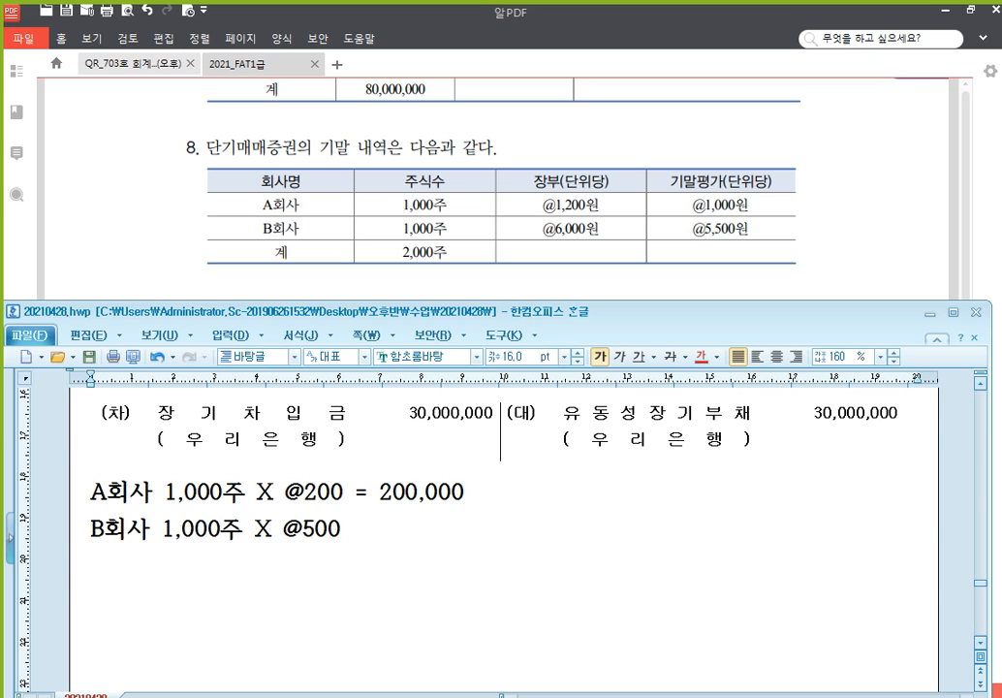
pyautogui.write(' = 500,000')
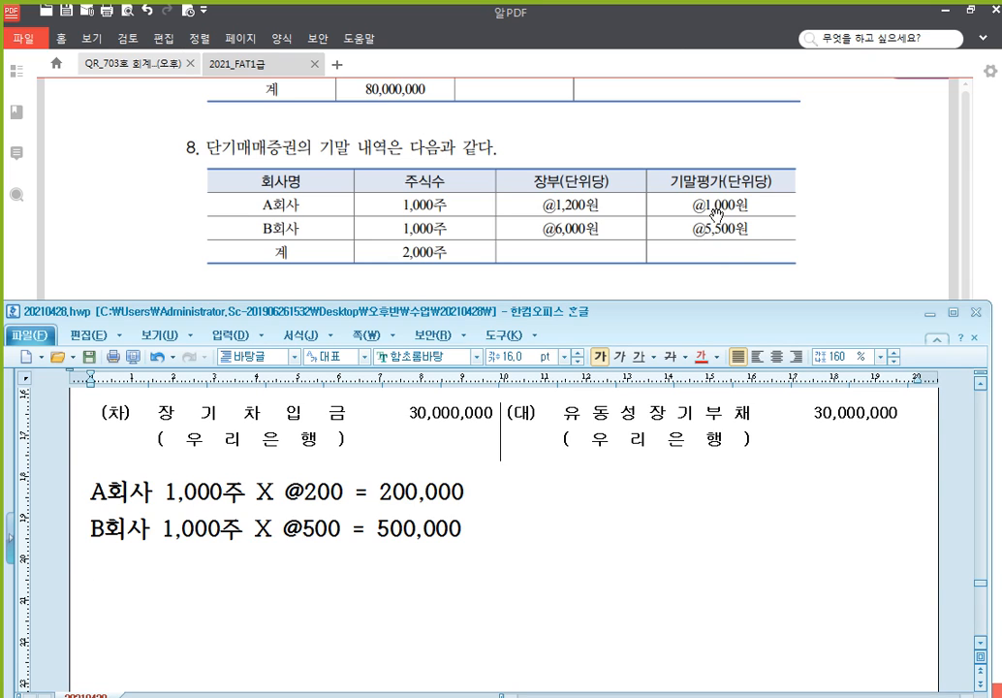
pyautogui.write('(차)\t(대)')
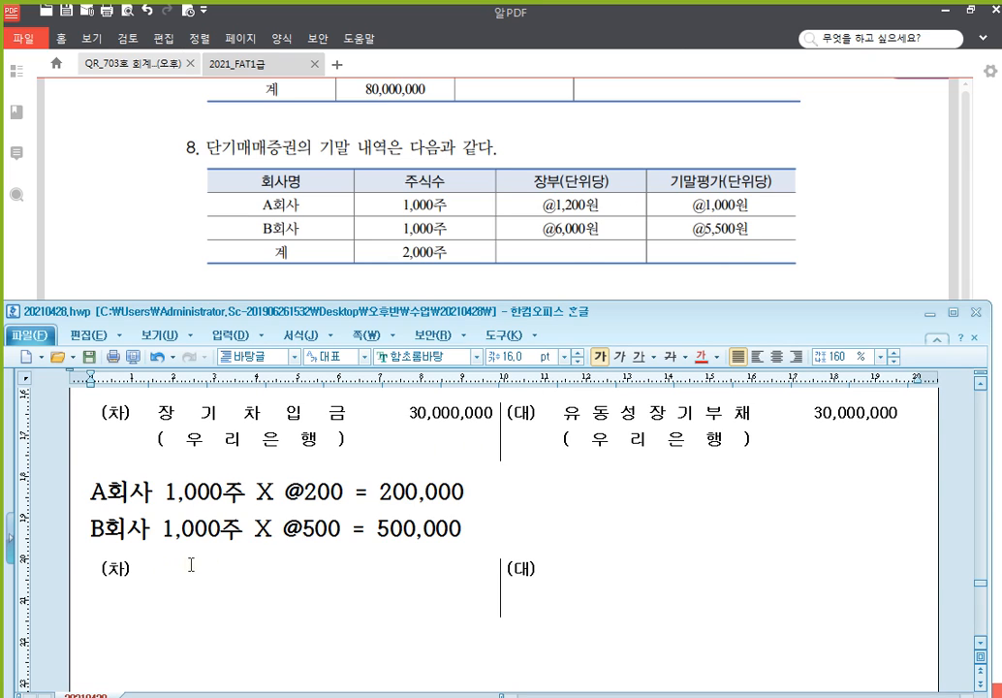
# Fill the entry table: credit 단기매매증권 700,000, debit 단기매매증권평가손실 700,000
pyautogui.scroll(-1, 303, 608)
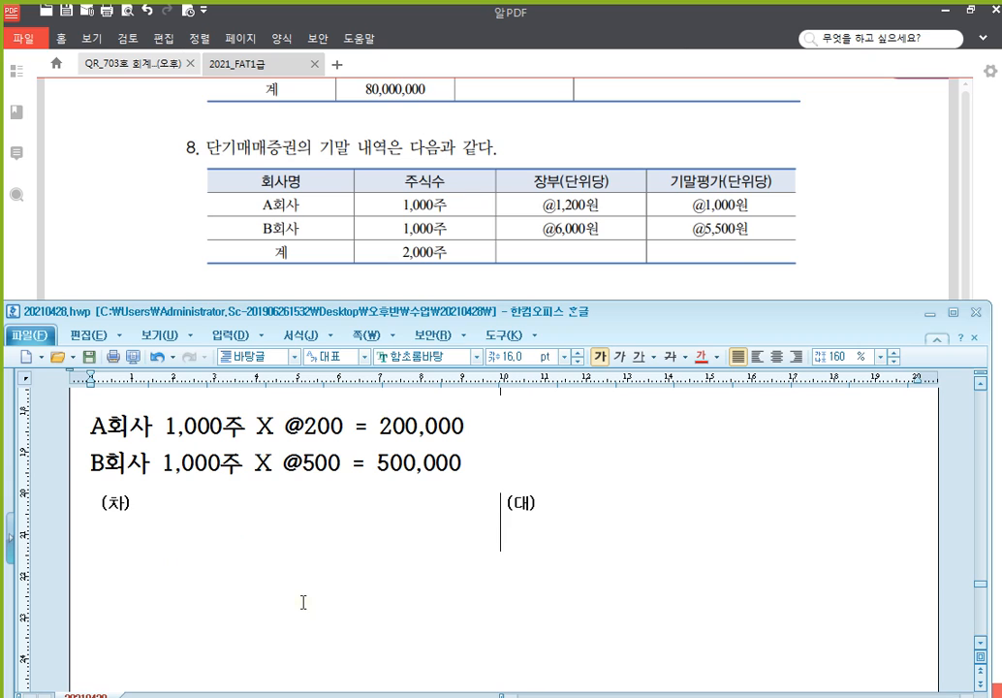
pyautogui.click(246, 554)
pyautogui.click(222, 519)
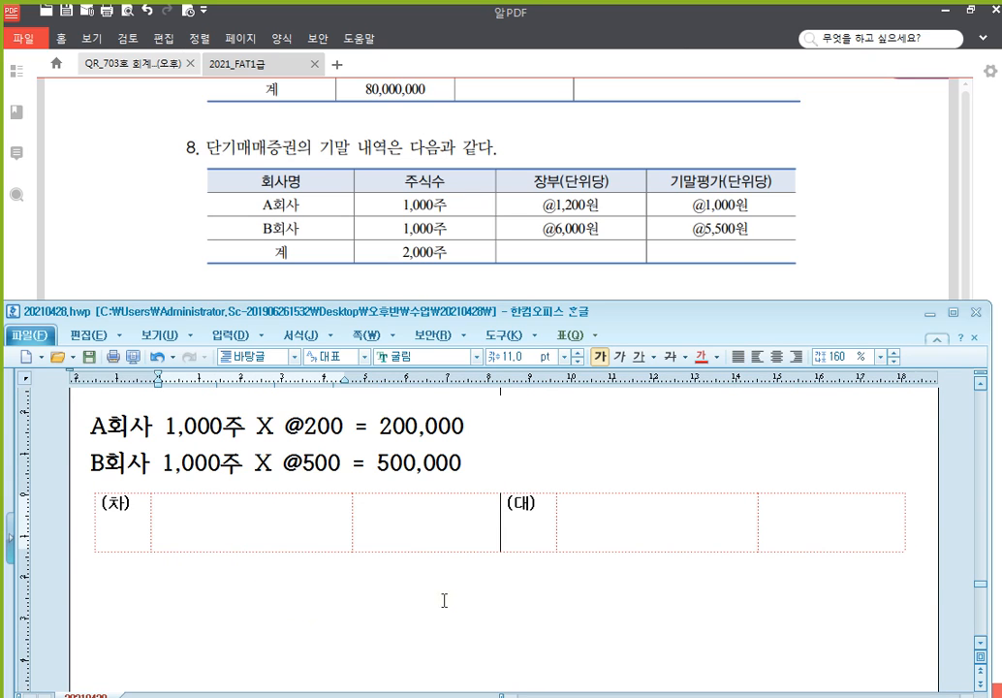
pyautogui.click(635, 526)
pyautogui.write('단기매매증')
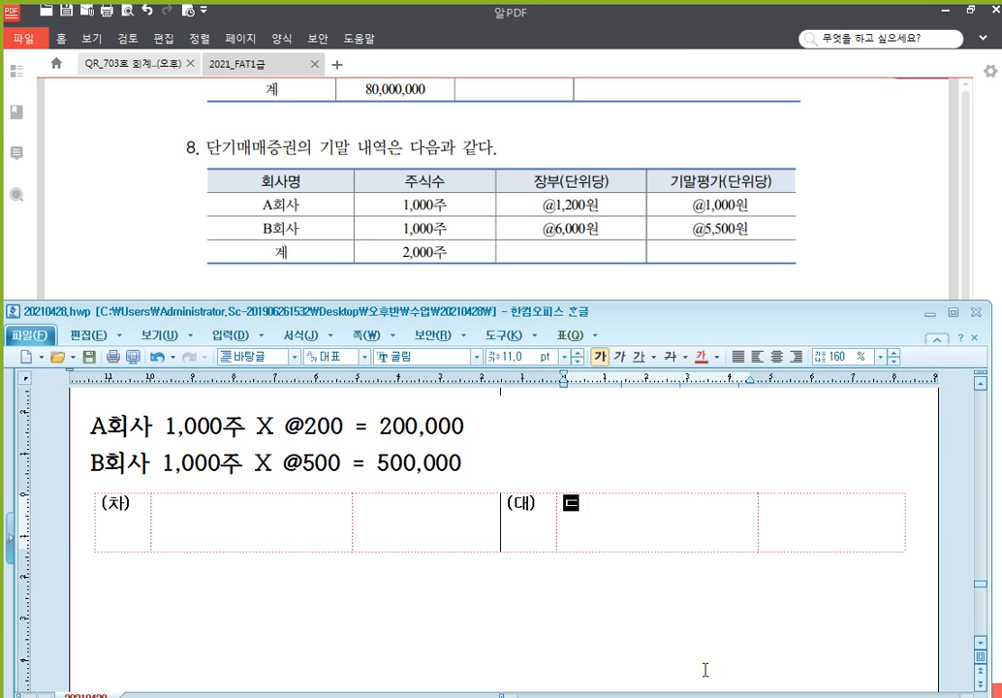
pyautogui.write('권')
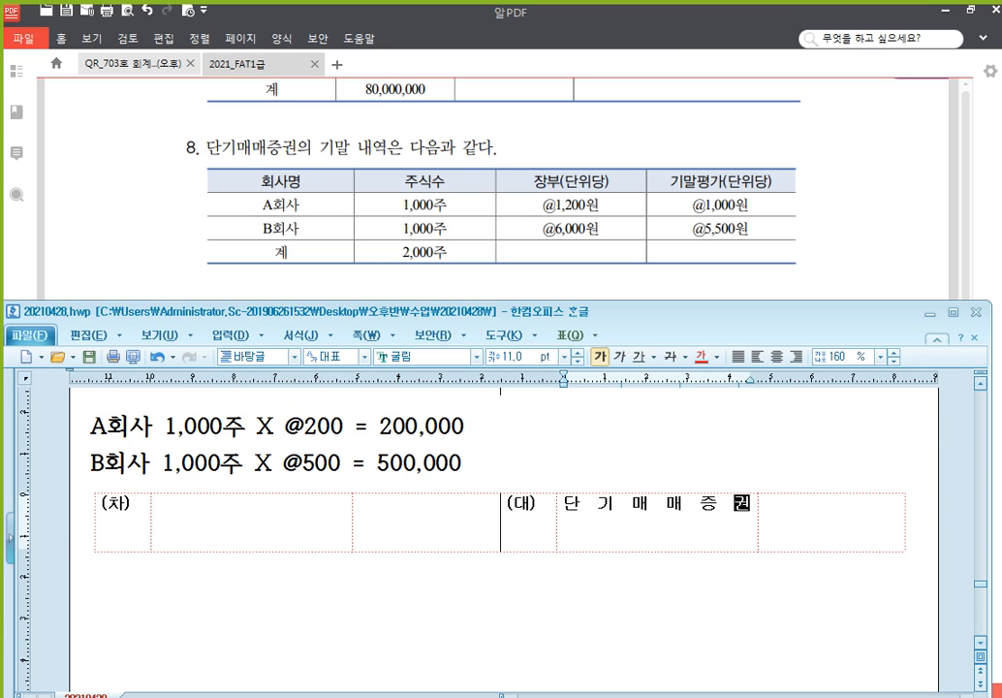
pyautogui.press('Tab')
pyautogui.write('700,000')
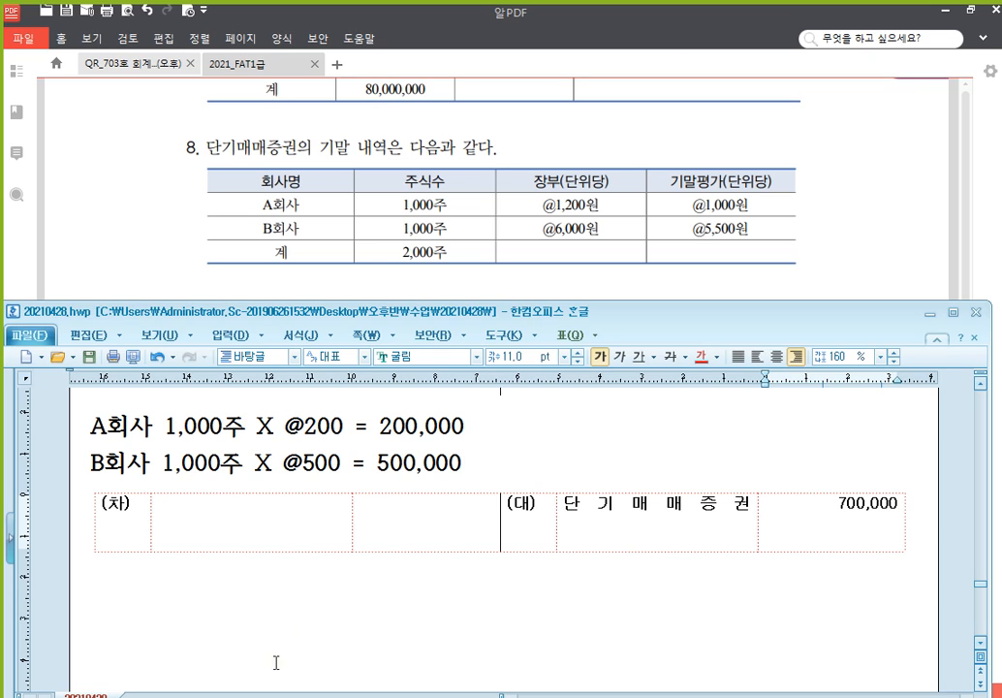
pyautogui.click(284, 532)
pyautogui.write('단기매매증')
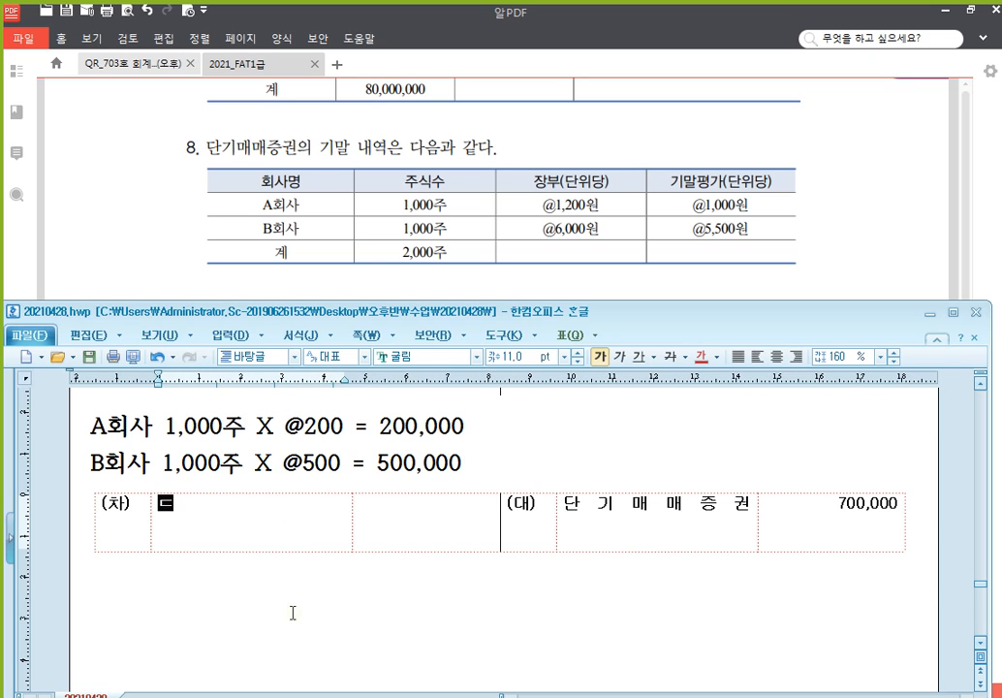
pyautogui.write('권')
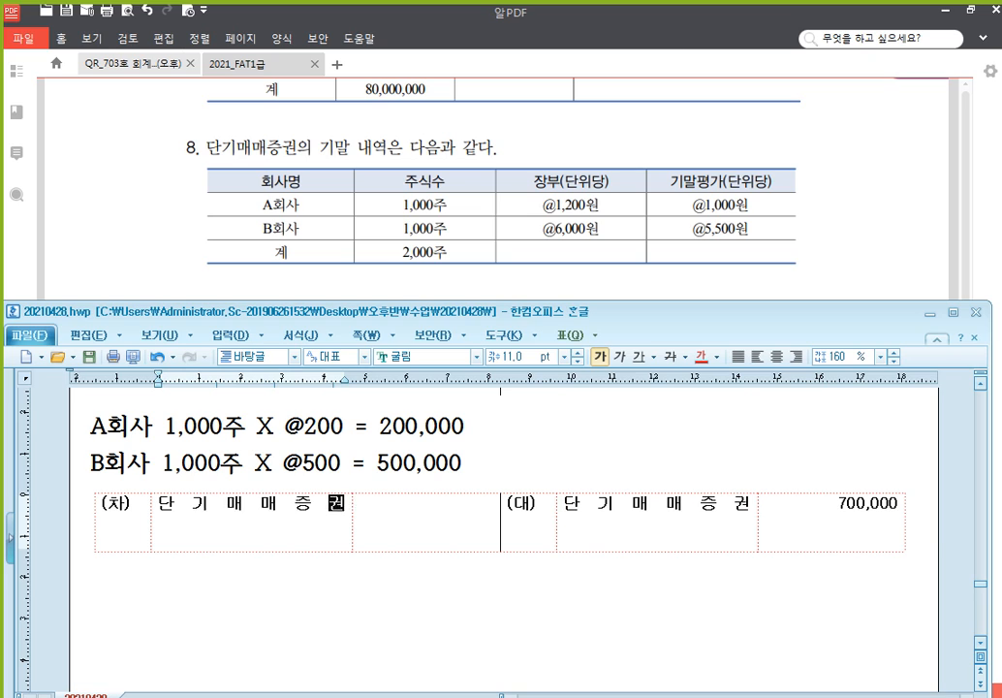
pyautogui.write('평가손ㅅㅣㄹ')
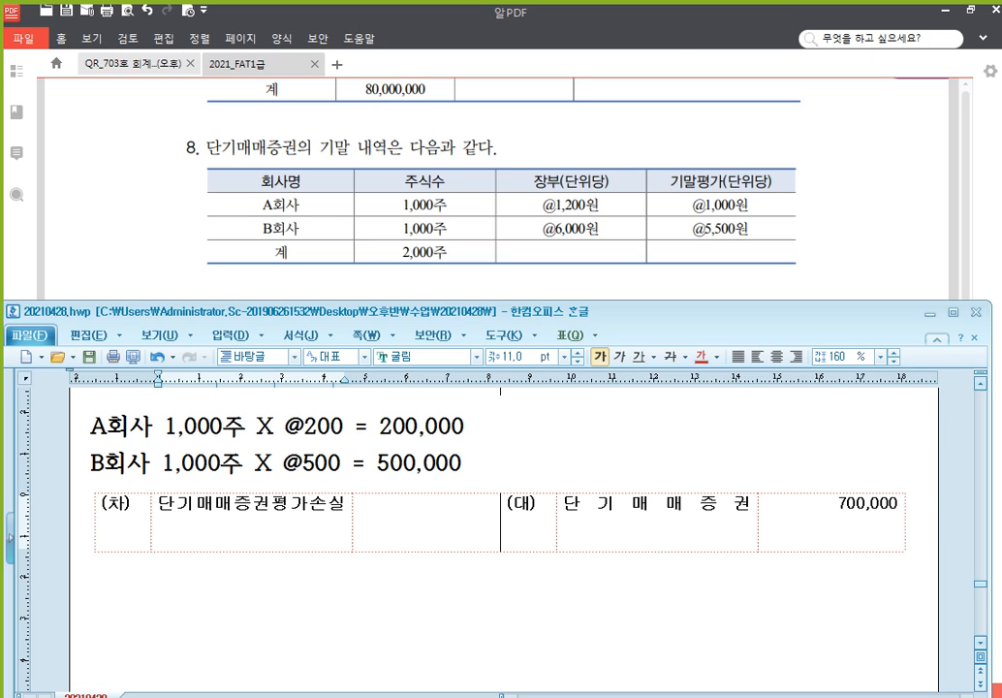
pyautogui.press('Tab')
pyautogui.write('700,000')
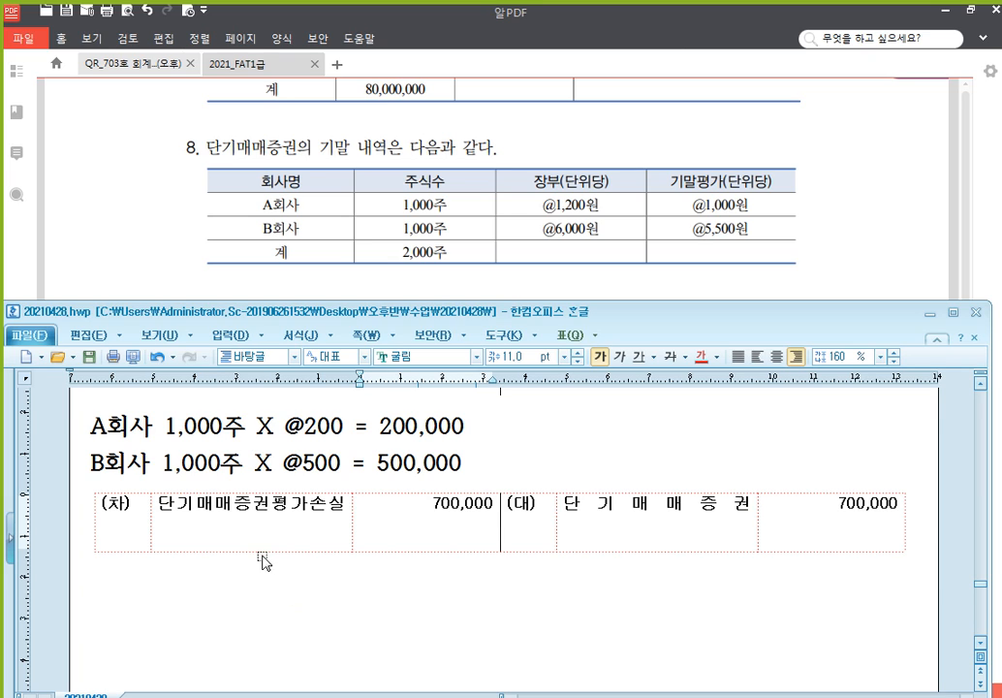
# Review the A회사 and B회사 valuation results, then return to the textbook PDF
pyautogui.click(402, 429)
pyautogui.scroll(1, 402, 432)
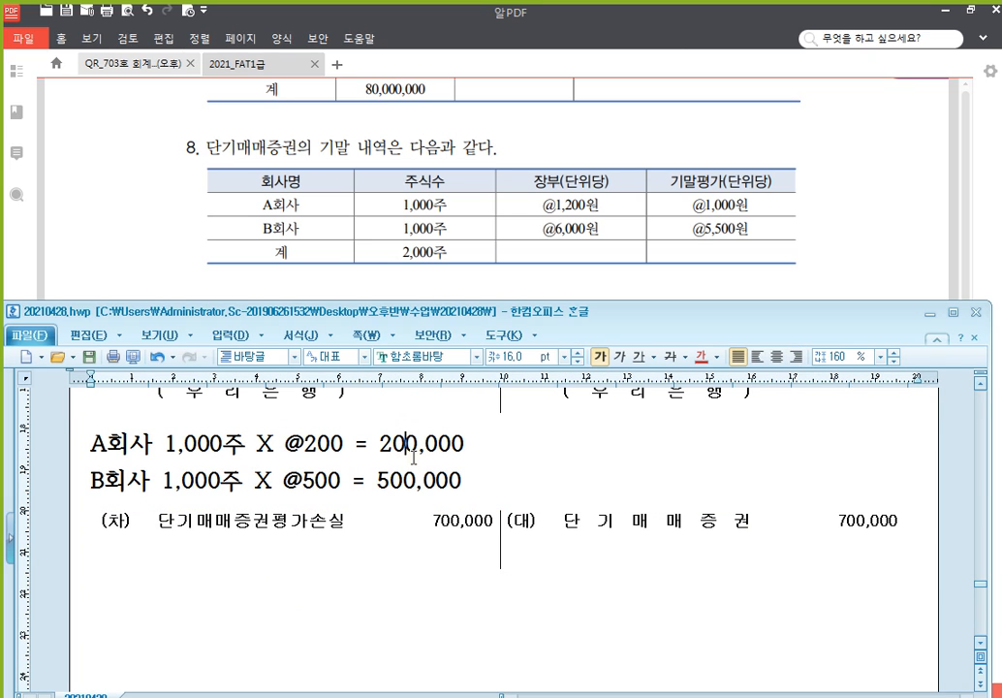
pyautogui.press('Down')
pyautogui.click(706, 166)
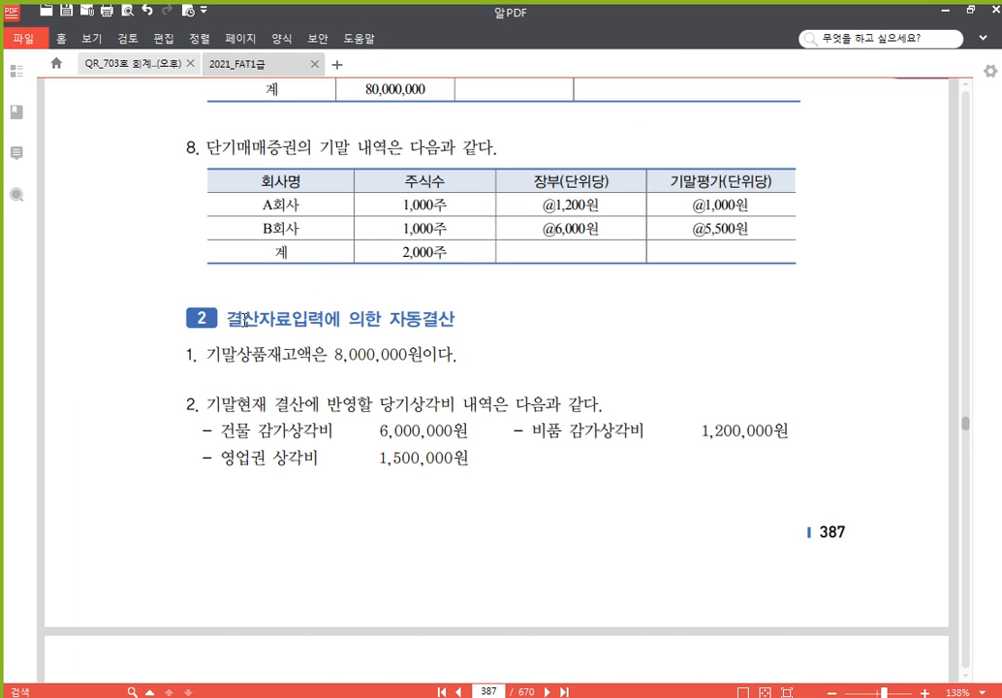
# In 일반전표입력, set the voucher date to December 31
pyautogui.hotkey('alt', 'Tab')
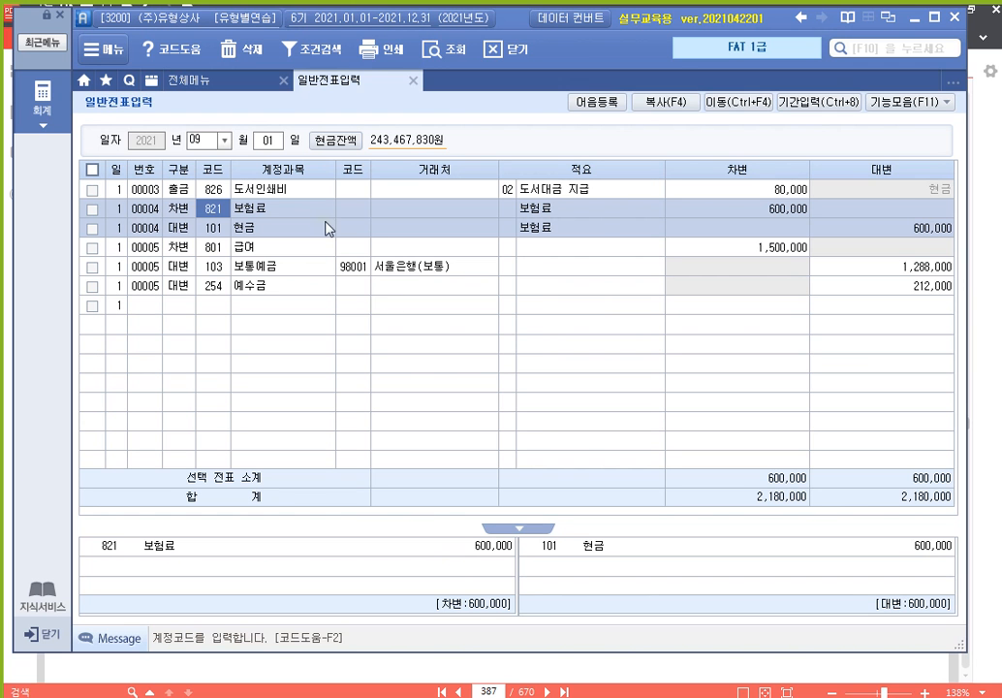
pyautogui.click(201, 141)
pyautogui.write('12')
pyautogui.press('Return')
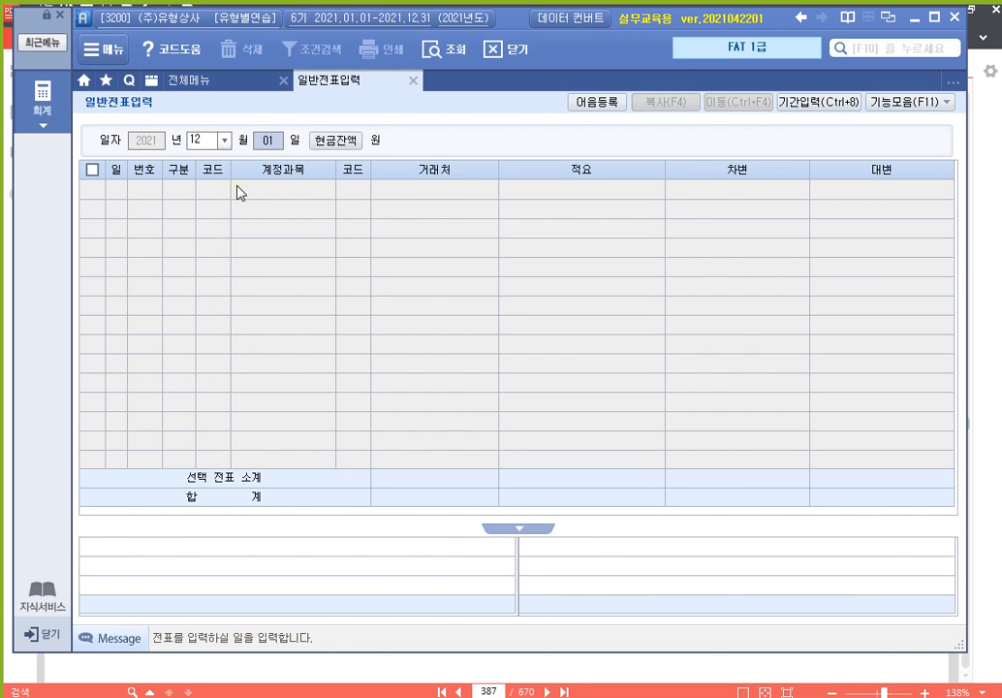
pyautogui.write('31')
pyautogui.press('Return')
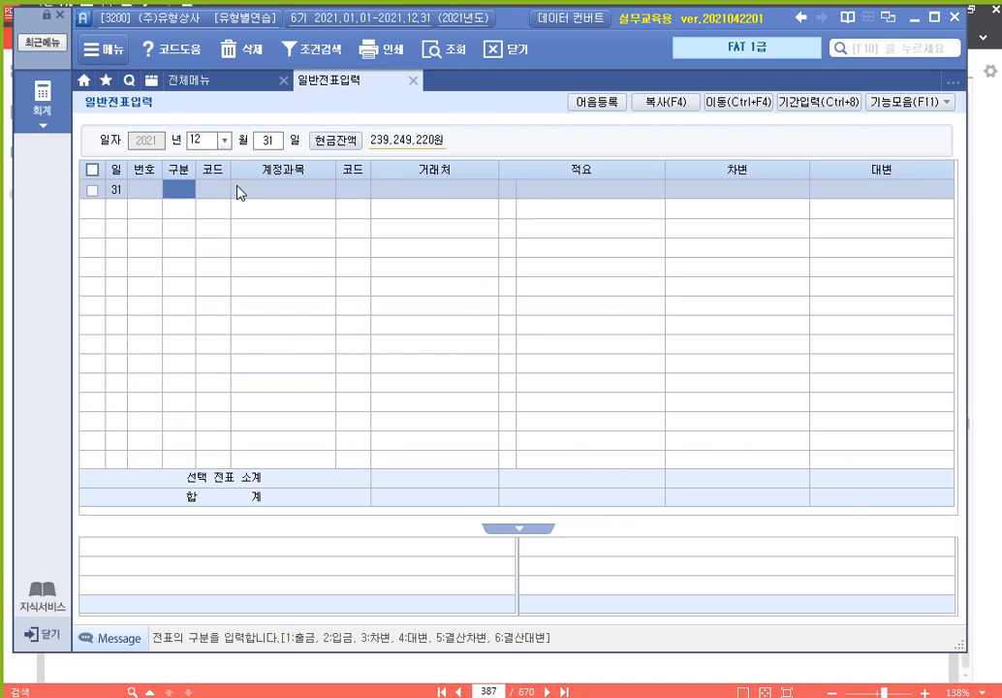
# Enter a voucher crediting 821 보험료 450,000 and debiting 133 선급비용 450,000
pyautogui.write('4')
pyautogui.press('Return')
pyautogui.write('821')
pyautogui.press('Return')
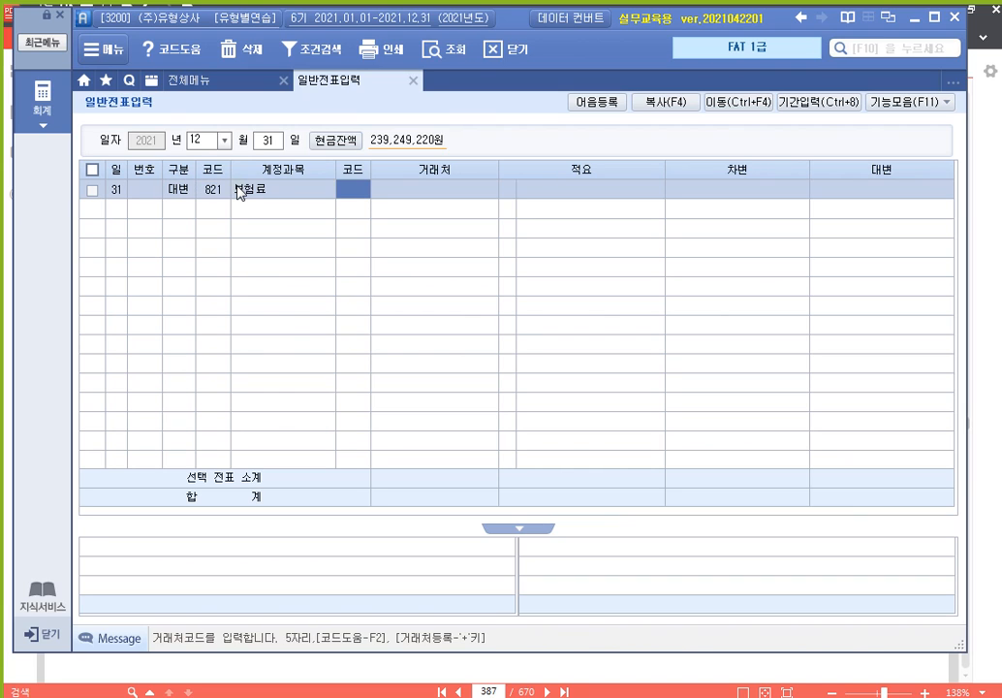
pyautogui.press('Return')
pyautogui.press('Return')
pyautogui.press('Return')
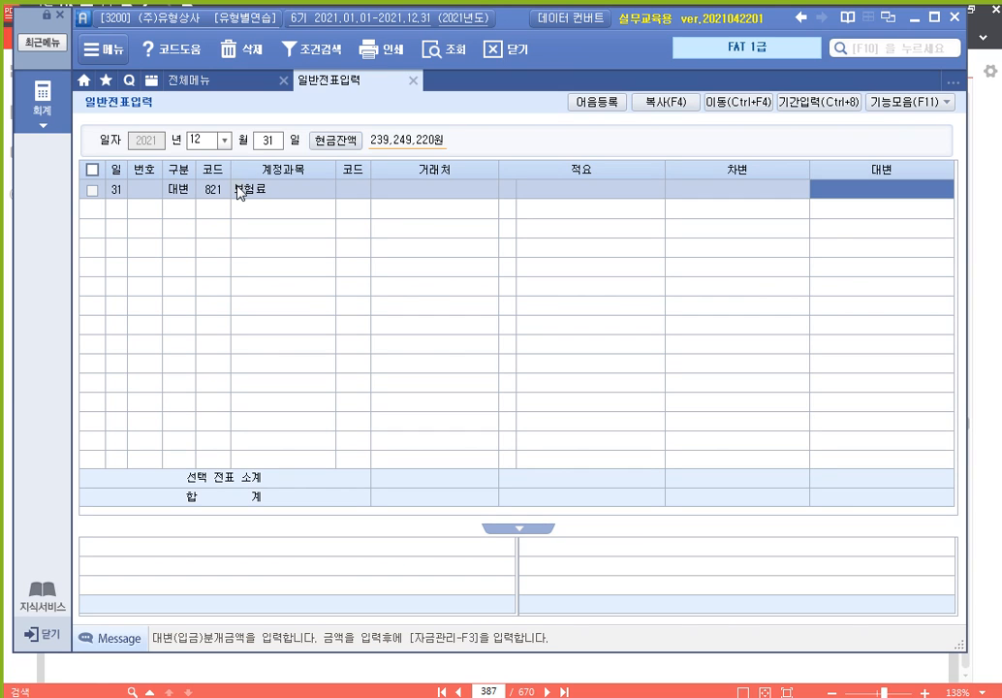
pyautogui.write('4500000')
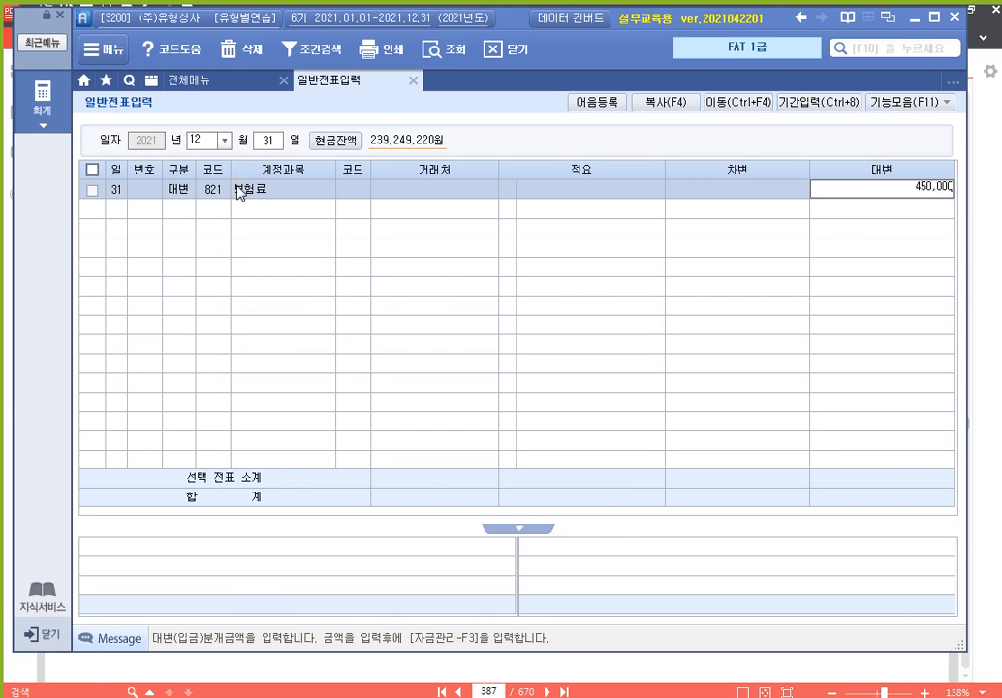
pyautogui.press('Return')
pyautogui.write('133')
pyautogui.press('Return')
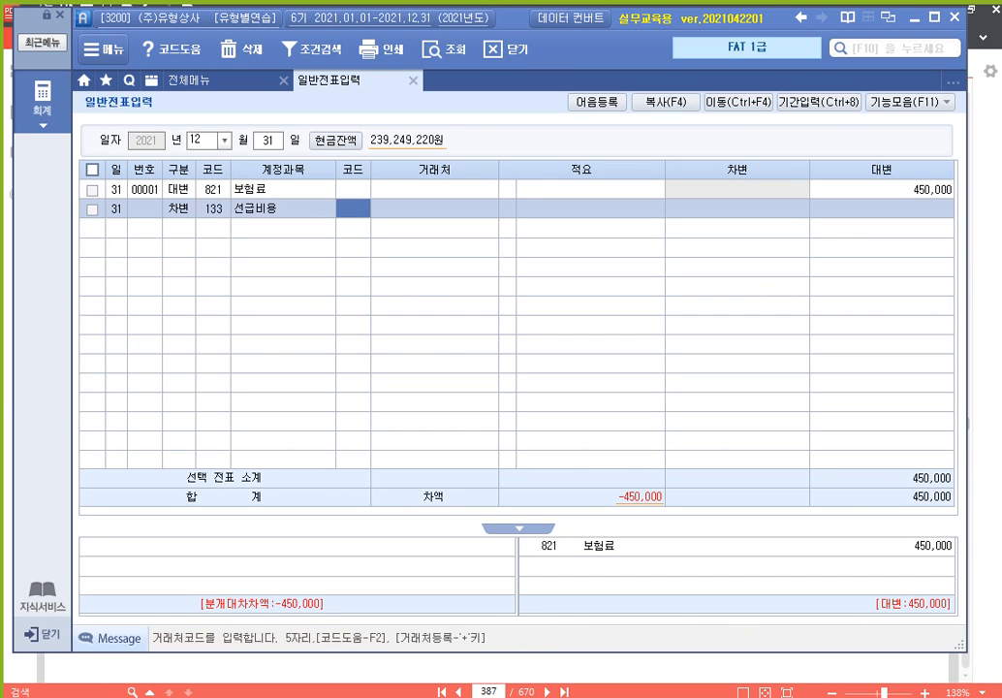
pyautogui.press('Return')
pyautogui.press('Return')
pyautogui.press('Return')
pyautogui.write('450000')
pyautogui.press('Return')
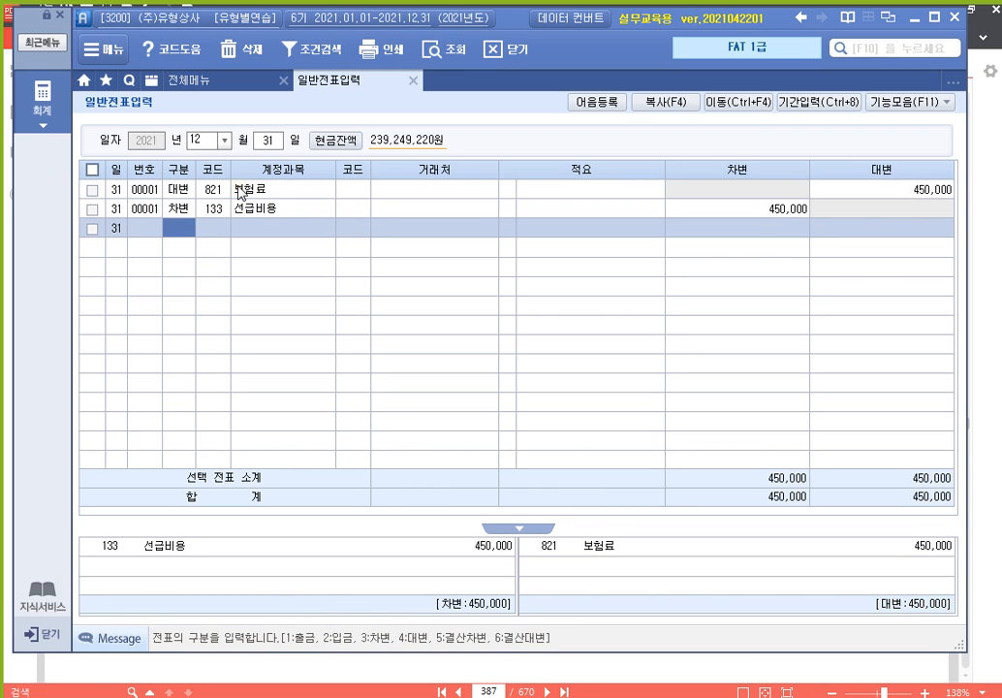
# Debit 931 이자비용 300,000, correcting the mistyped account code 3951
pyautogui.write('39')
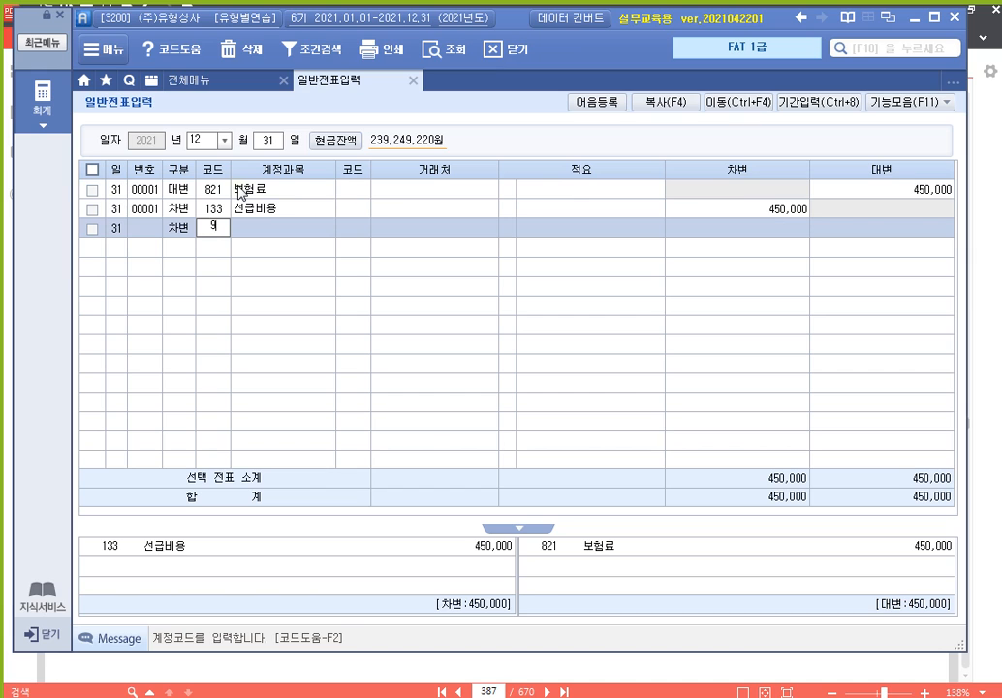
pyautogui.write('51')
pyautogui.press('Return')
pyautogui.press('Return')
pyautogui.press('Left')
pyautogui.press('Left')
pyautogui.press('Left')
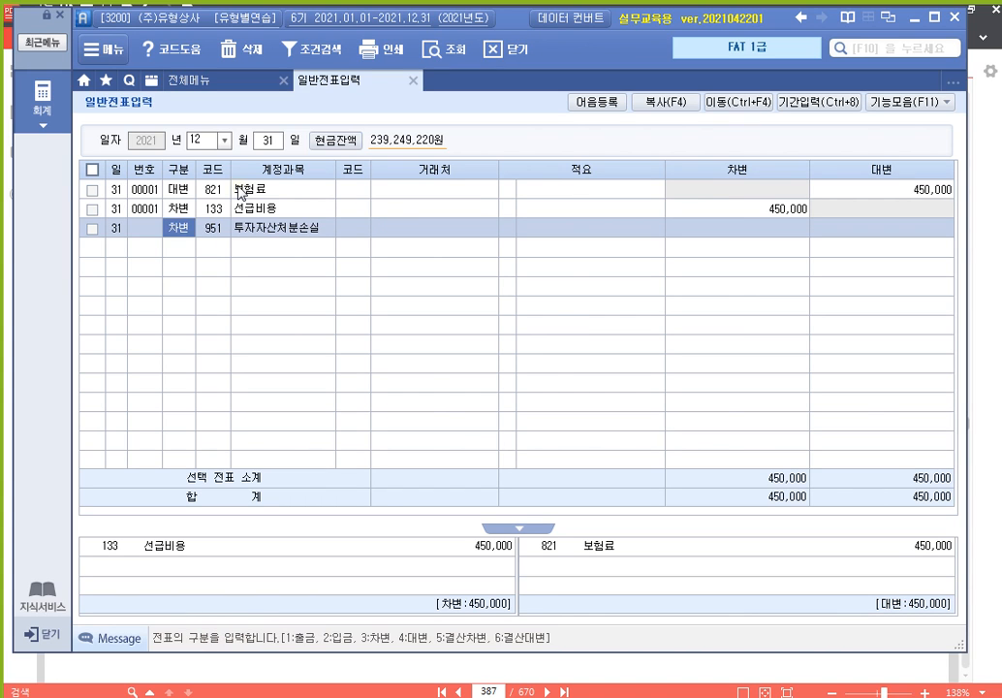
pyautogui.press('Return')
pyautogui.write('931')
pyautogui.press('Return')
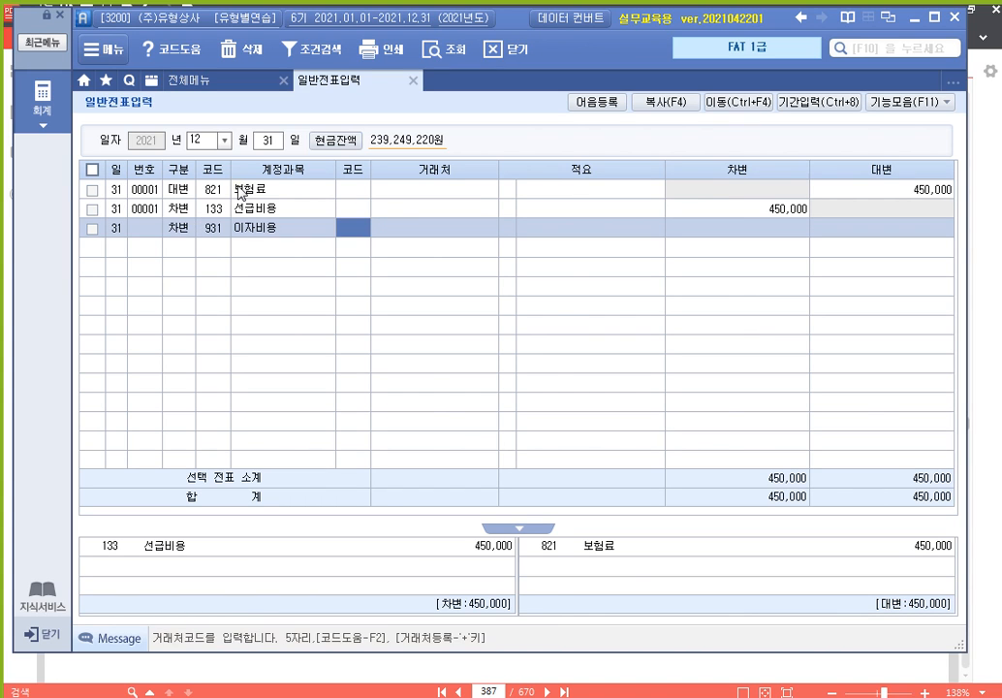
pyautogui.press('Return')
pyautogui.press('Return')
pyautogui.press('Return')
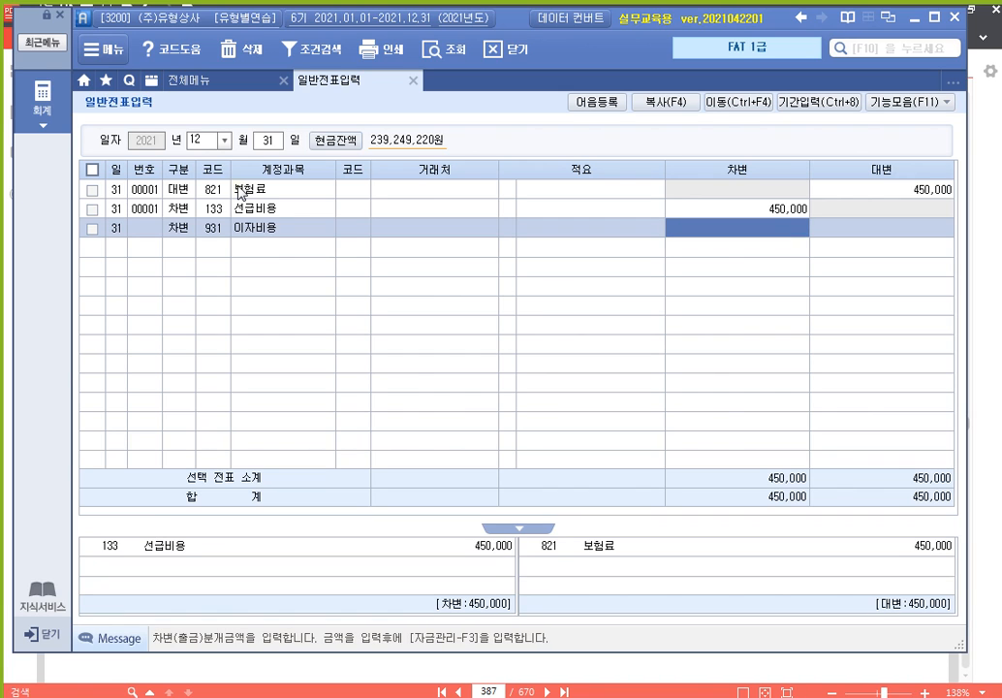
pyautogui.write('3000000')
pyautogui.press('Return')
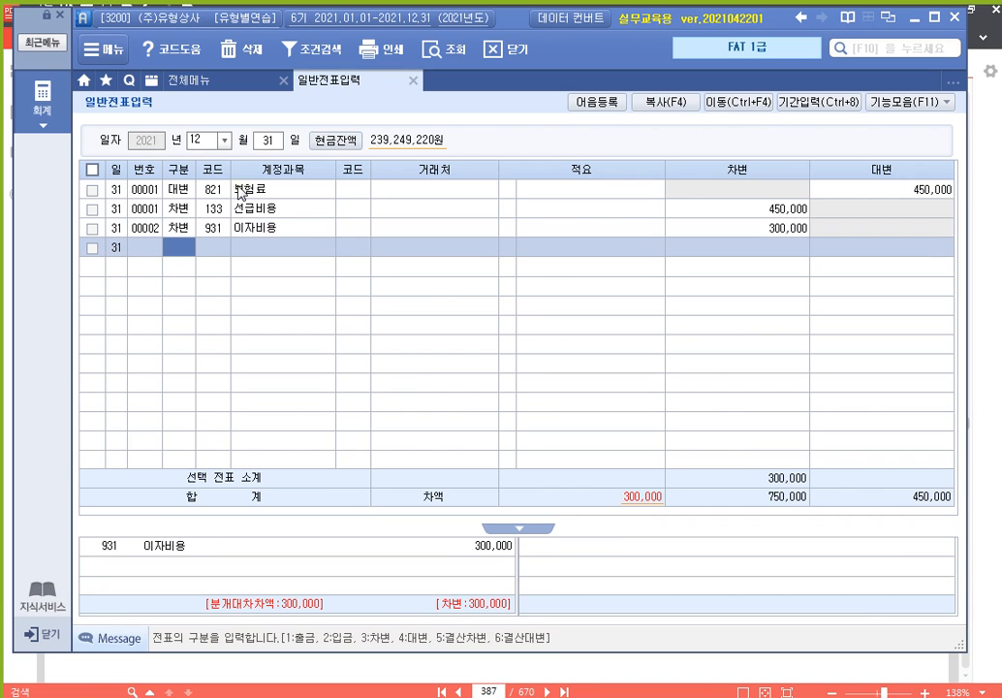
# Credit 262 미지급비용 300,000 to balance the accrued interest entry
pyautogui.write('4')
pyautogui.press('Return')
pyautogui.write('미지')
pyautogui.press('Return')
pyautogui.press('Down')
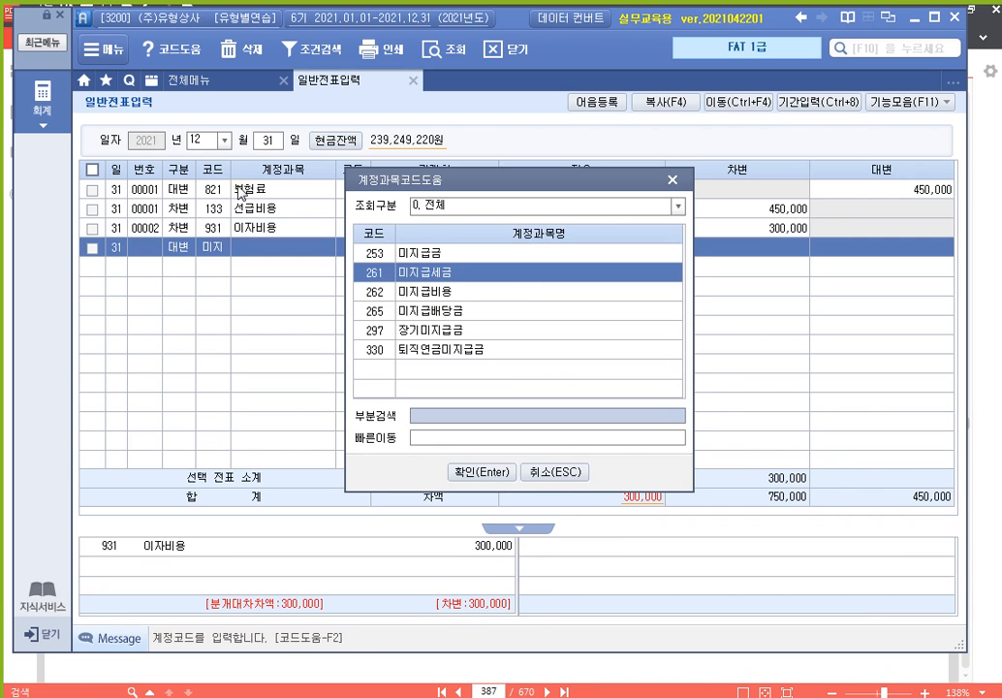
pyautogui.press('Down')
pyautogui.press('Return')
pyautogui.press('Return')
pyautogui.press('Return')
pyautogui.write('300')
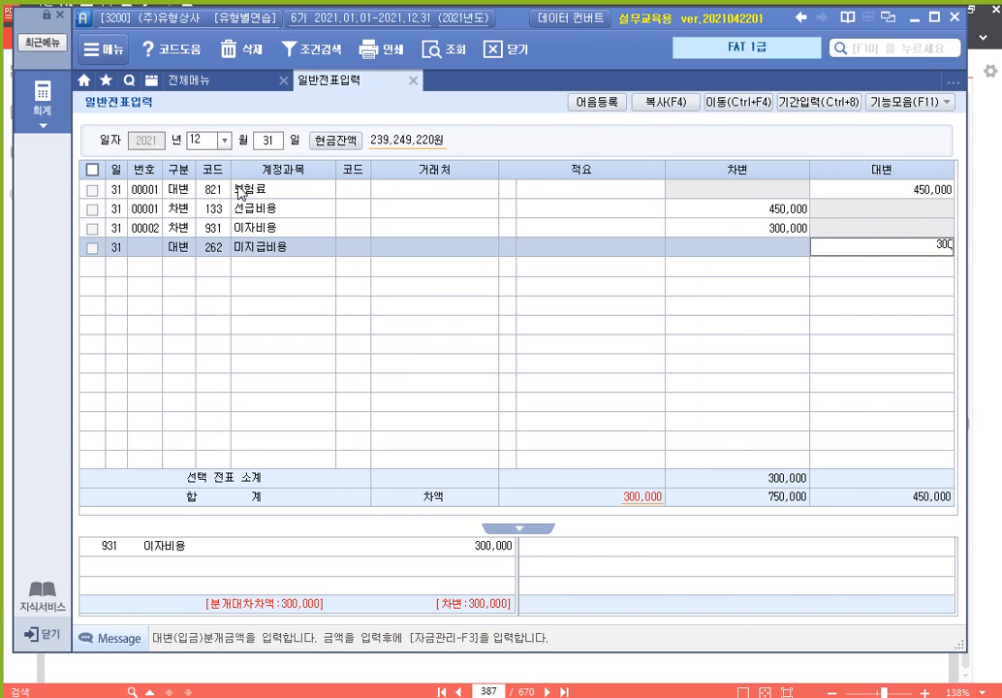
pyautogui.write(',000')
pyautogui.press('Return')
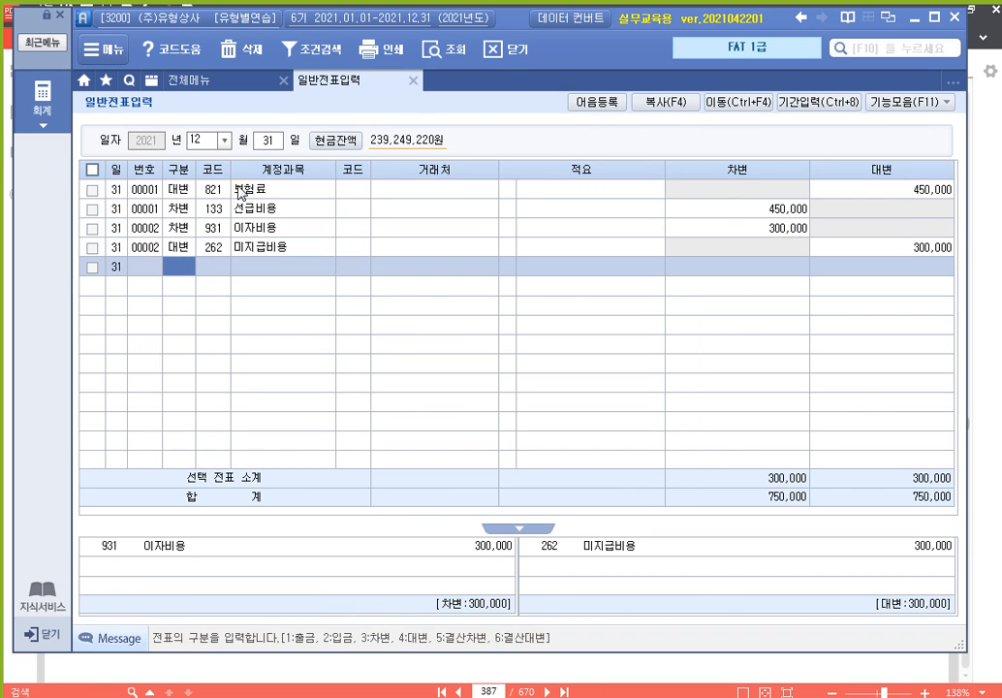
# Enter a voucher crediting 901 이자수익 25,000 and debiting 116 미수수익 25,000
pyautogui.write('4')
pyautogui.press('Return')
pyautogui.write('901')
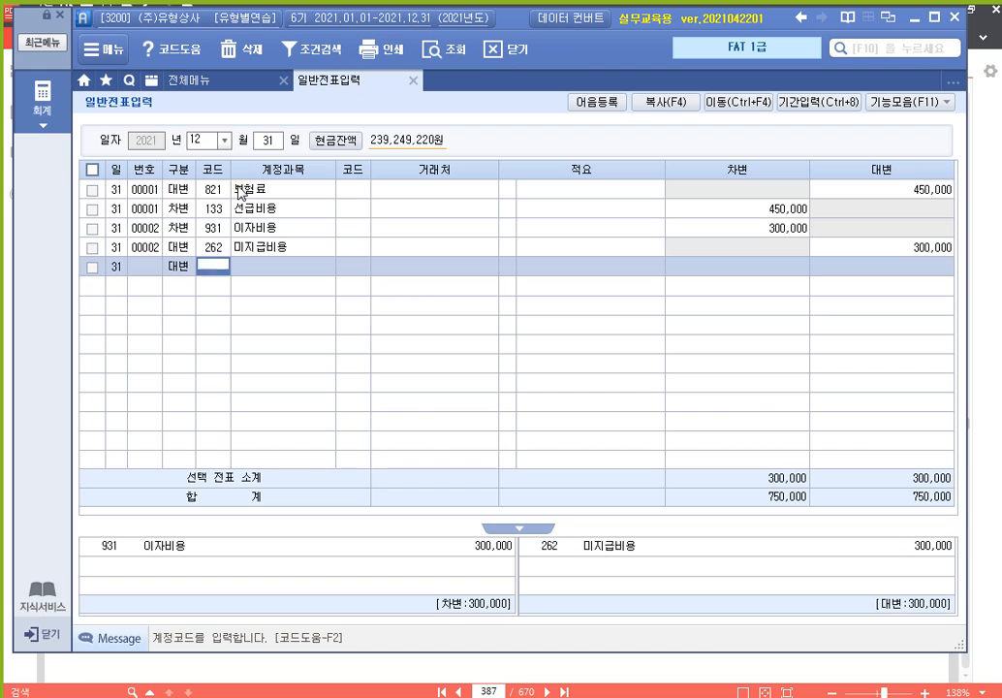
pyautogui.press('Return')
pyautogui.press('Return')
pyautogui.press('Return')
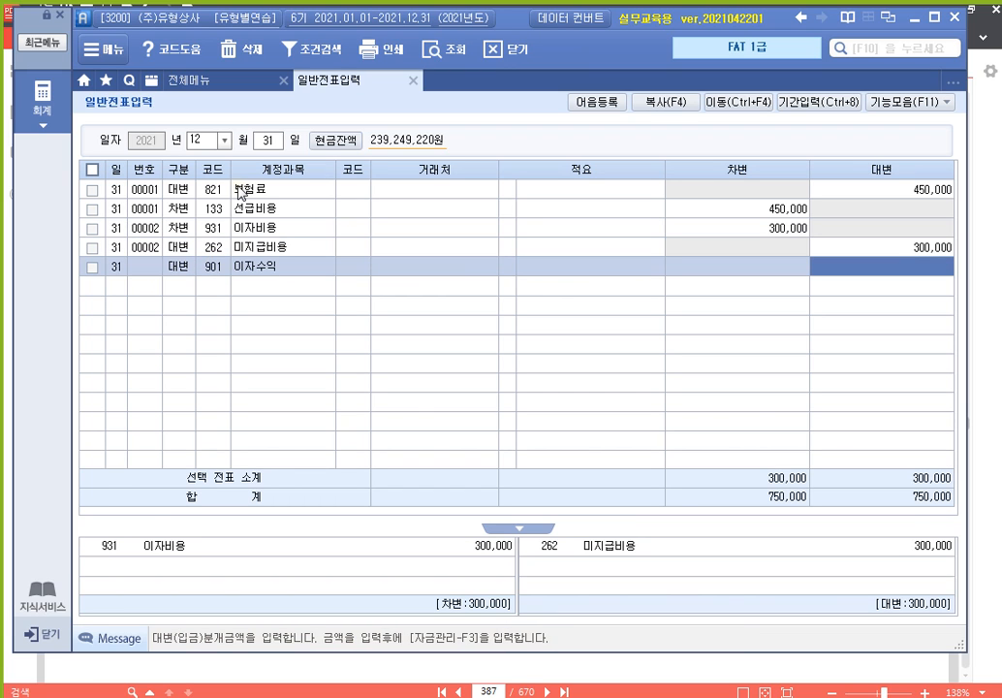
pyautogui.write('25000')
pyautogui.press('Return')
pyautogui.write('3')
pyautogui.press('Return')
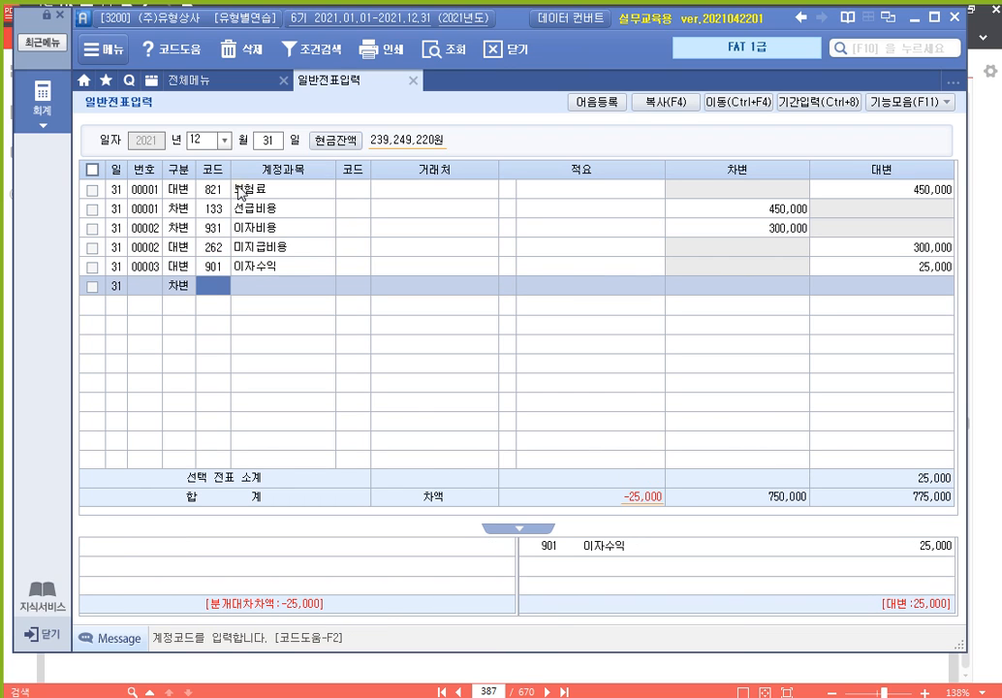
pyautogui.write('미수')
pyautogui.press('Return')
pyautogui.press('Down')
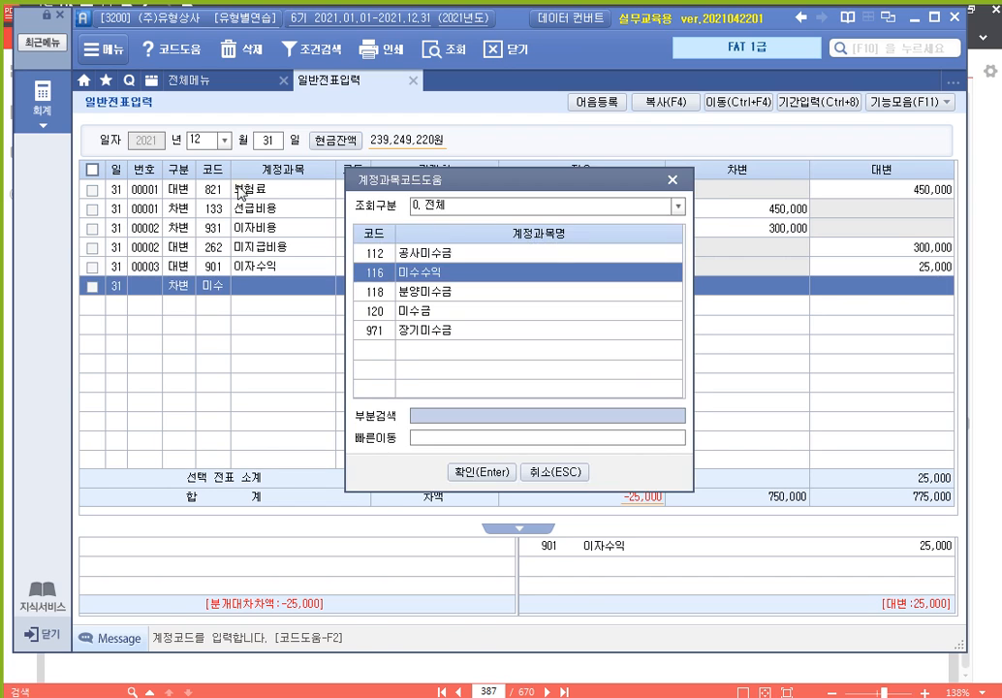
pyautogui.press('Return')
pyautogui.press('Return')
pyautogui.write('250000')
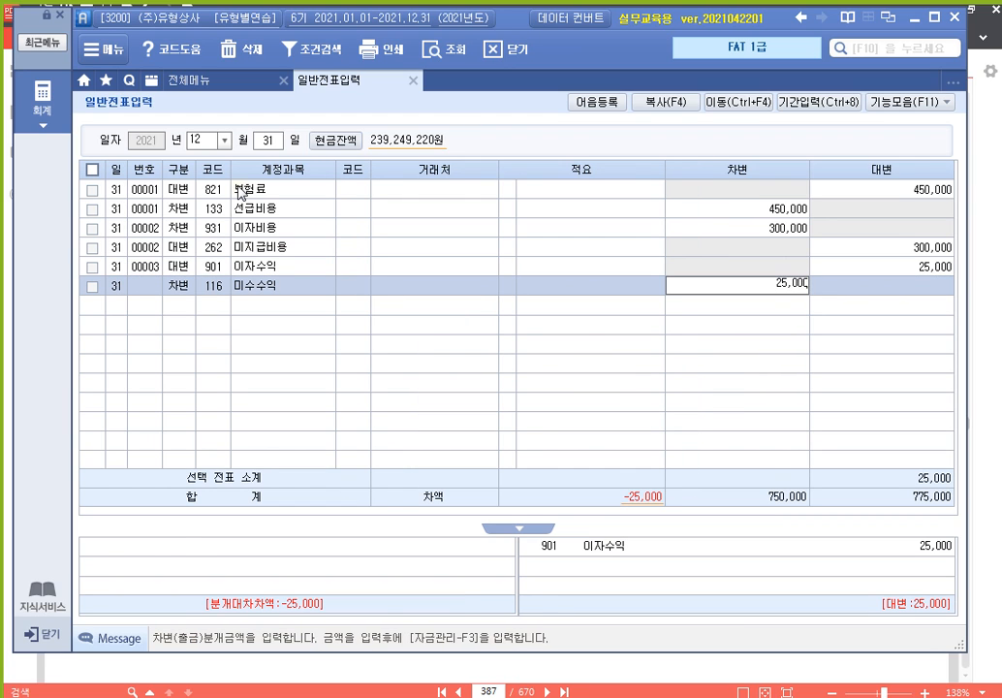
pyautogui.press('Return')
# Enter a voucher debiting 901 이자수익 50,000 and crediting 263 선수수익 50,000
pyautogui.write('3')
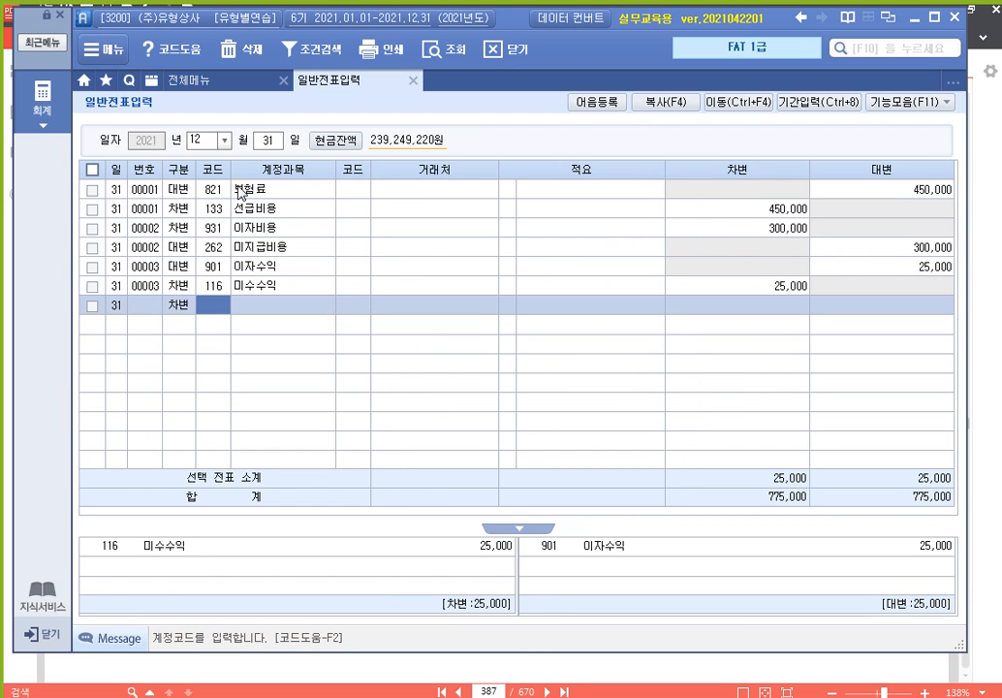
pyautogui.write('이자')
pyautogui.press('Return')
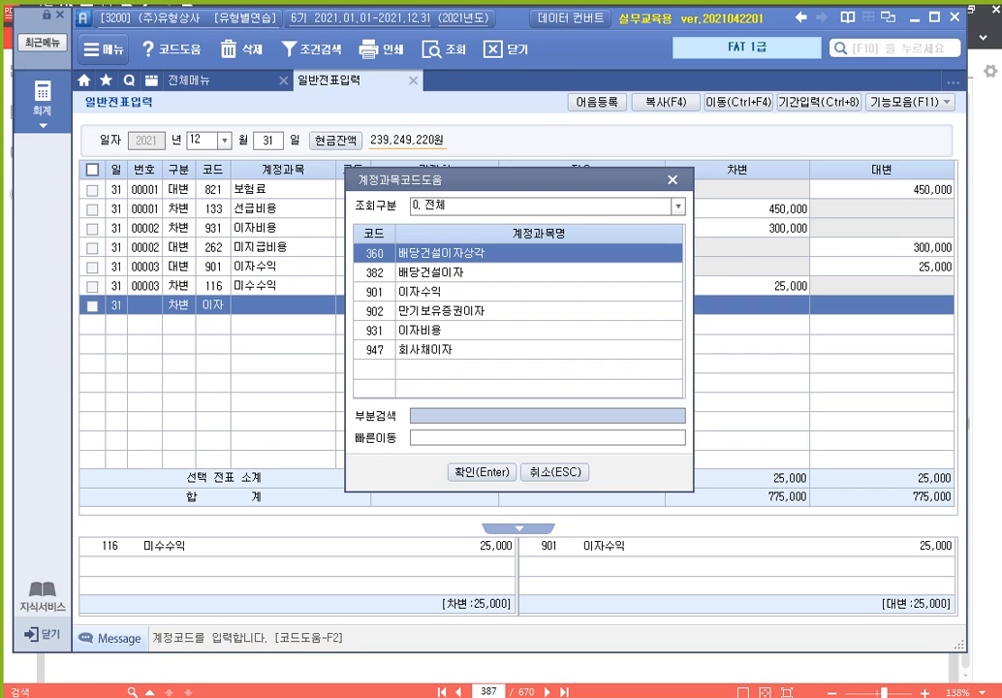
pyautogui.press('Down')
pyautogui.press('Down')
pyautogui.press('Return')
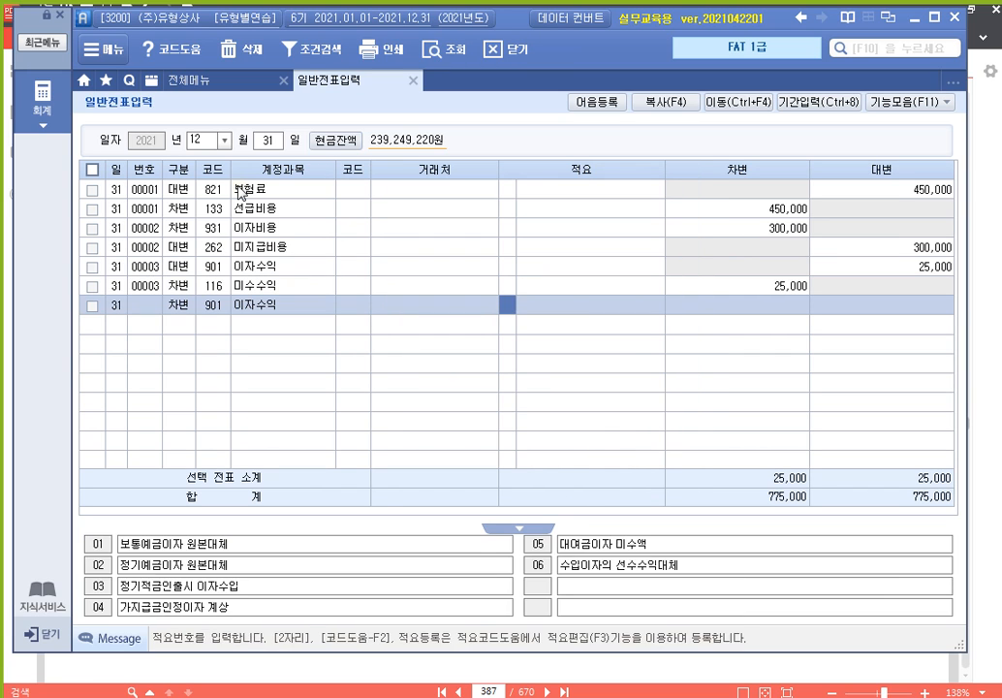
pyautogui.press('Return')
pyautogui.write('50000')
pyautogui.press('Return')
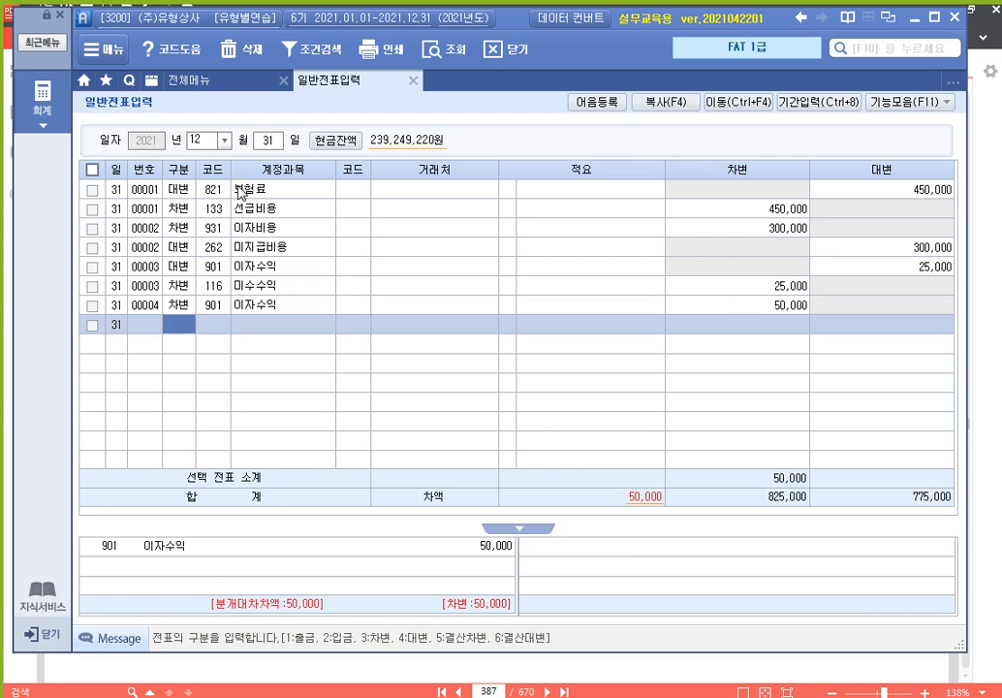
pyautogui.write('4')
pyautogui.press('Return')
pyautogui.write('ㅅㅓㄴ수')
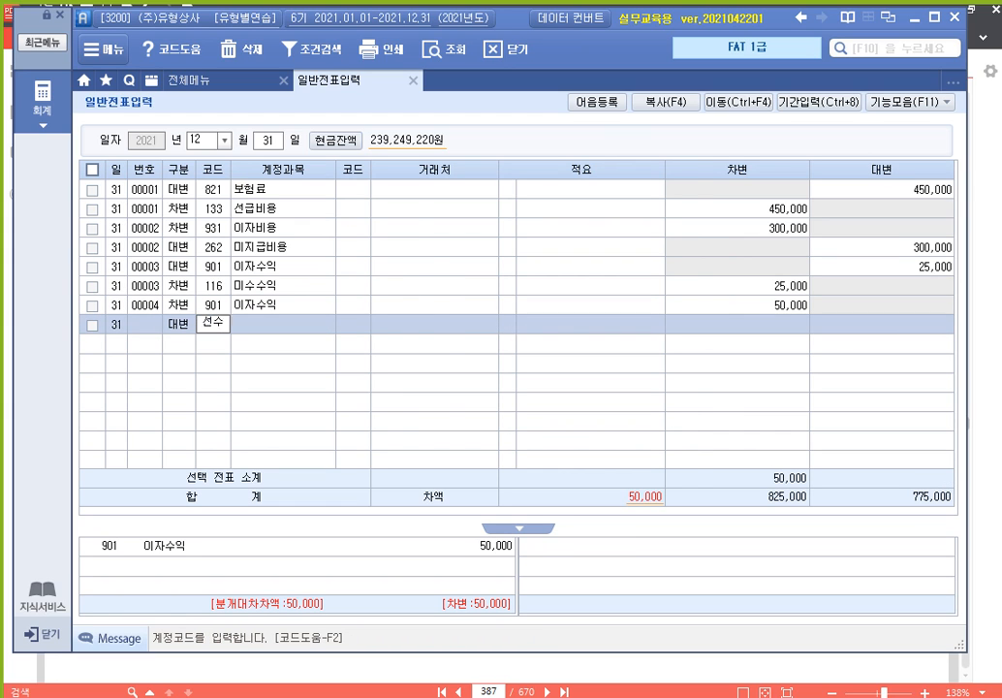
pyautogui.press('Return')
pyautogui.press('Down')
pyautogui.press('Return')
pyautogui.press('Return')
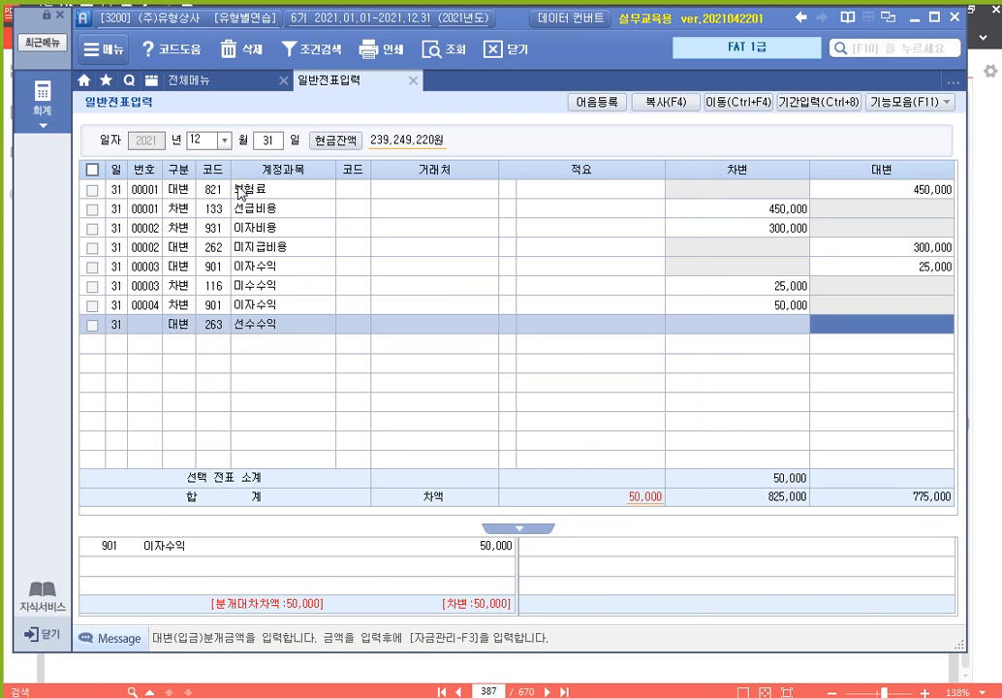
pyautogui.press('Return')
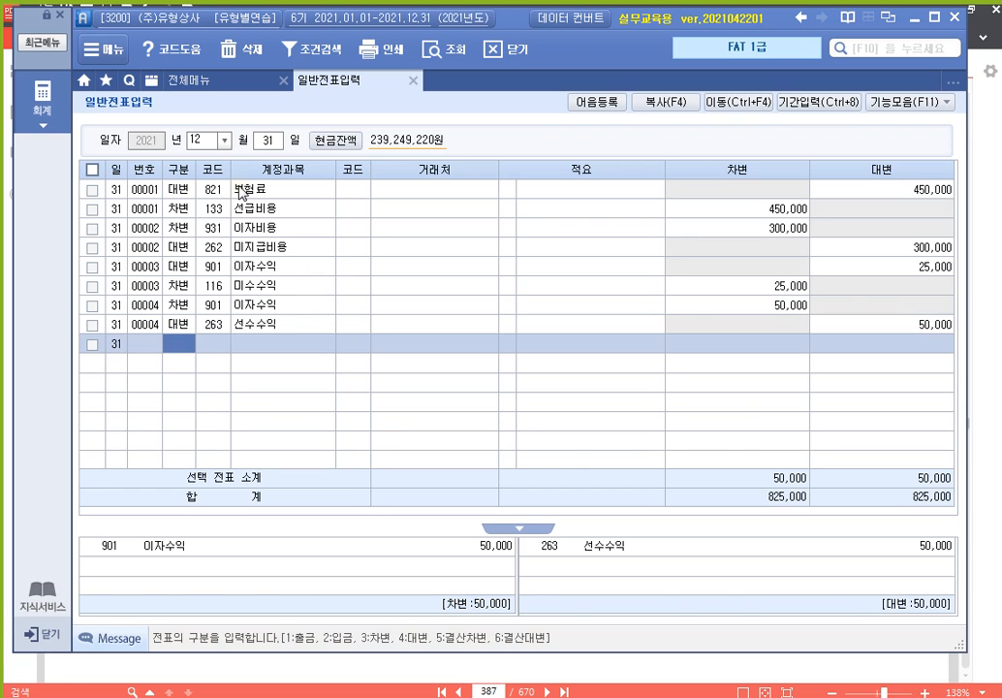
# Enter a voucher crediting 830 소모품비 100,000 and debiting 172 소모품 100,000
pyautogui.write('4')
pyautogui.press('Return')
pyautogui.write('8')
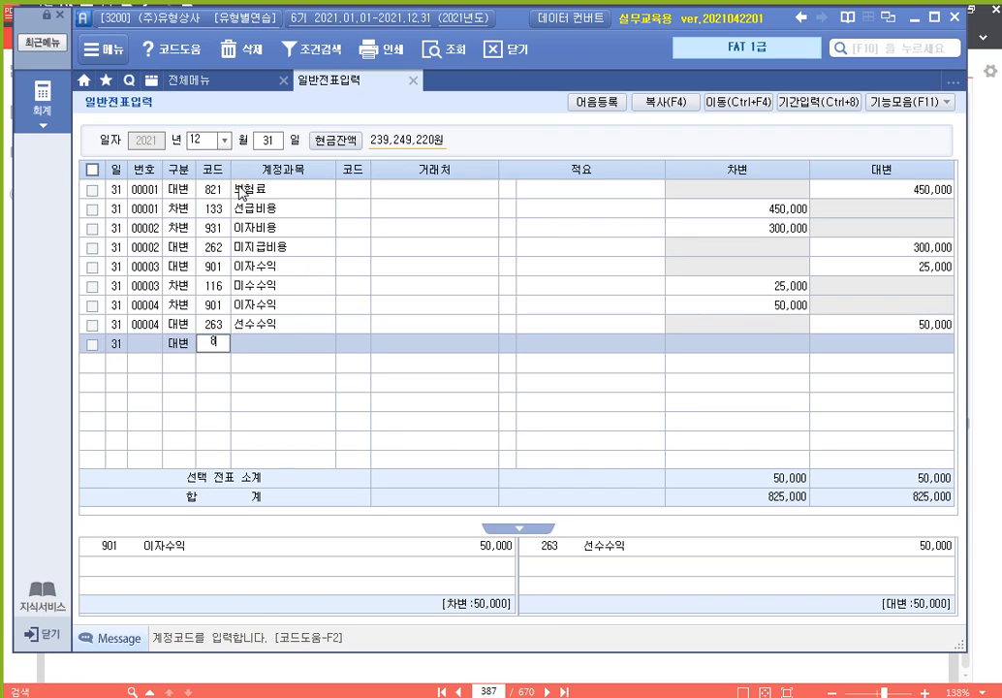
pyautogui.write('30')
pyautogui.press('Return')
pyautogui.press('Return')
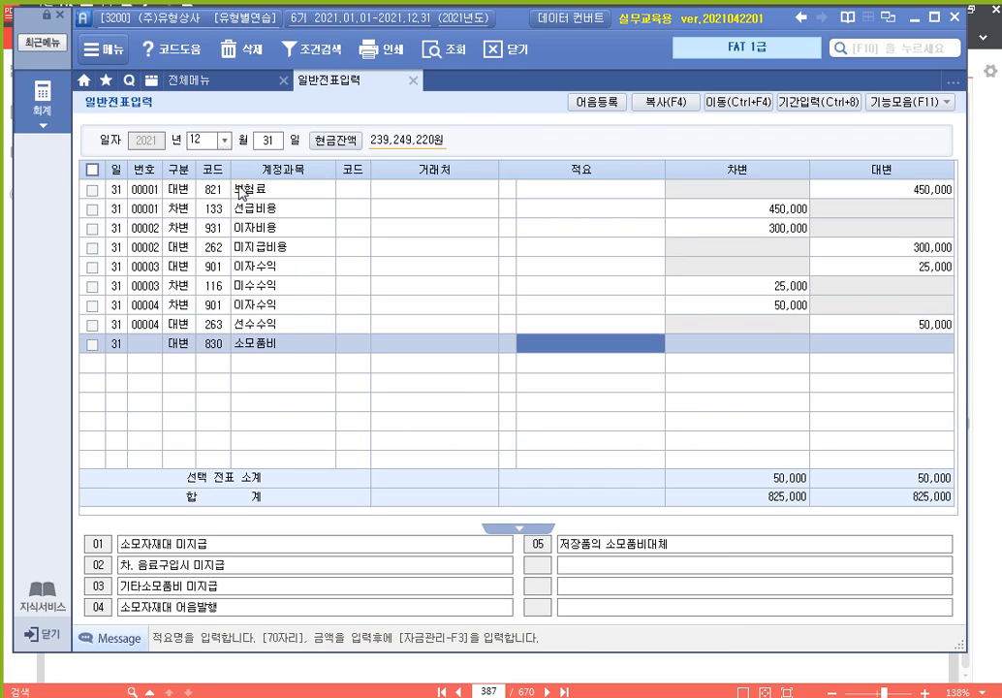
pyautogui.press('Return')
pyautogui.write('1000000')
pyautogui.press('Return')
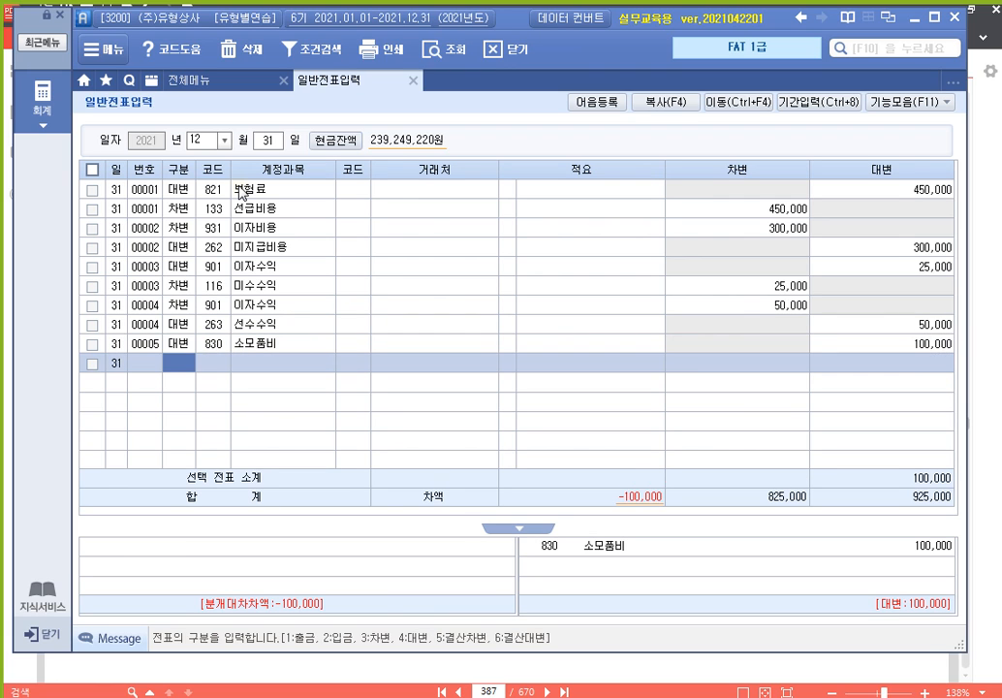
pyautogui.write('3')
pyautogui.press('Return')
pyautogui.write('소모')
pyautogui.press('Return')
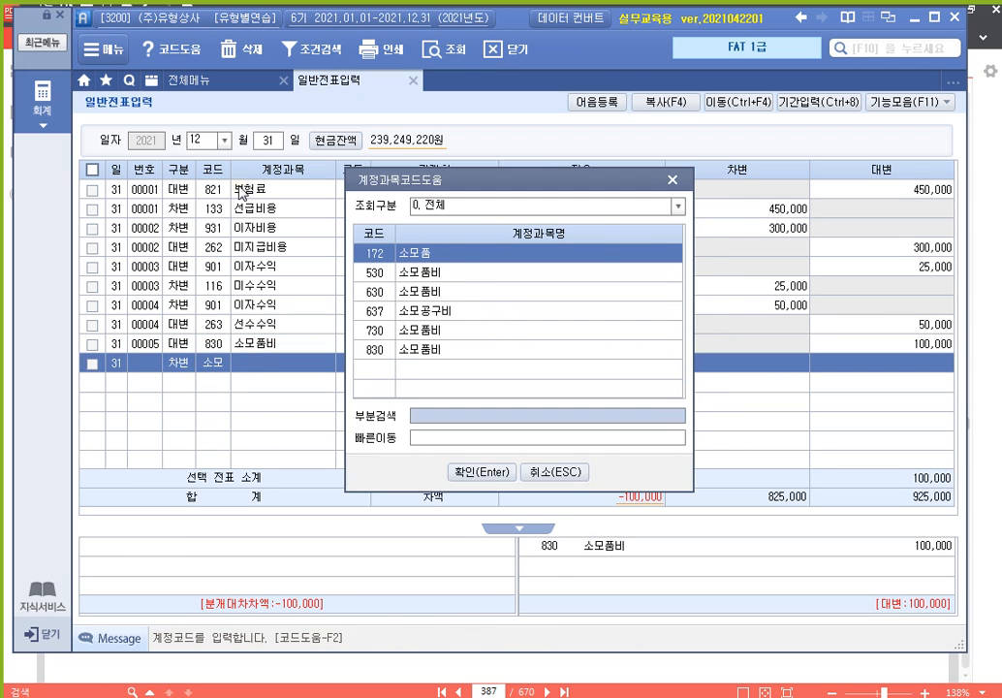
pyautogui.press('Return')
pyautogui.press('Return')
pyautogui.press('Return')
pyautogui.write('100,000')
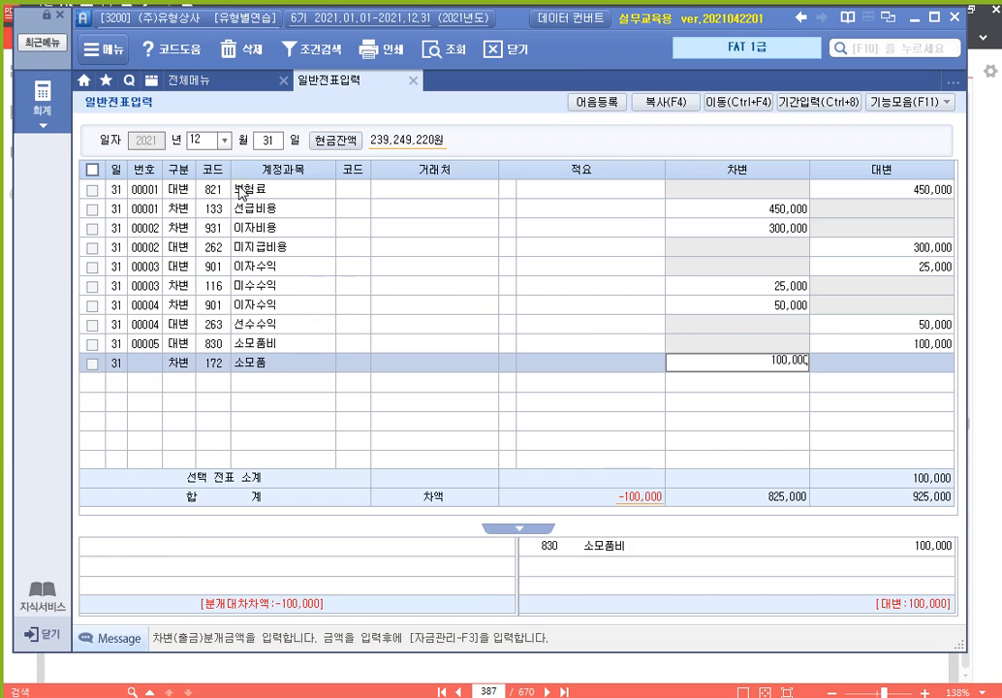
pyautogui.press('Return')
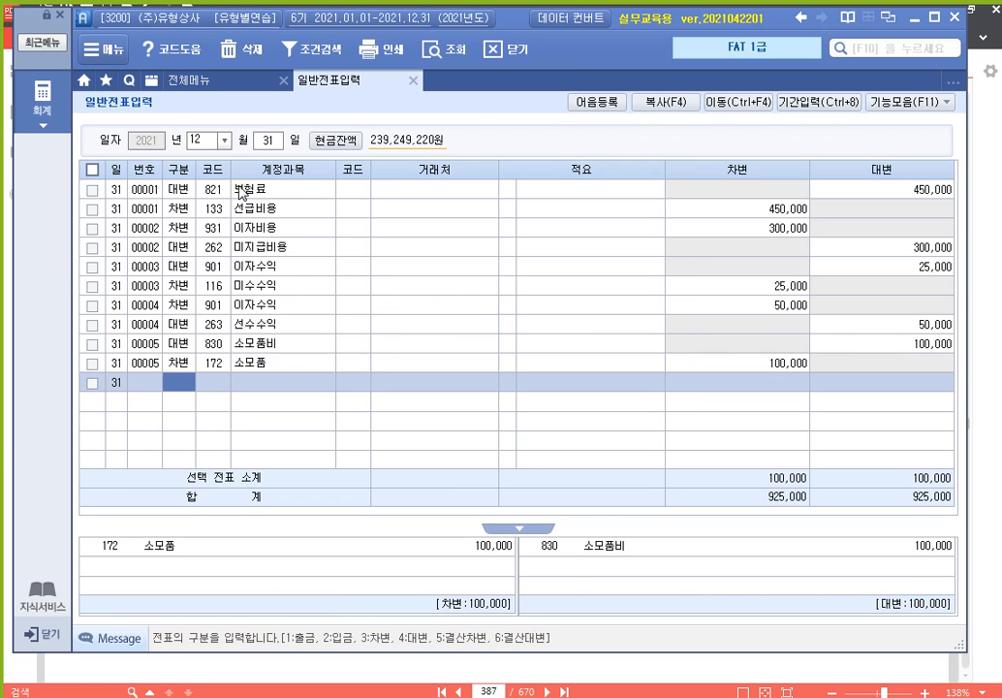
# Enter a voucher crediting 930 잡이익 30,000 and debiting 141 현금과부족 30,000
pyautogui.write('4')
pyautogui.press('Return')
pyautogui.write('930')
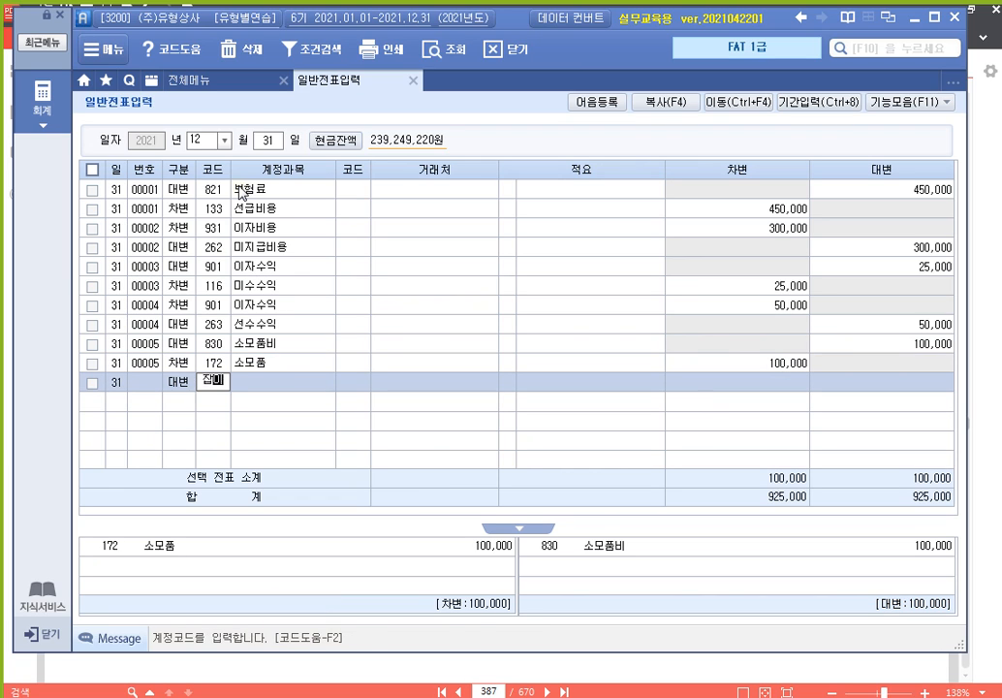
pyautogui.press('Return')
pyautogui.press('Return')
pyautogui.press('Return')
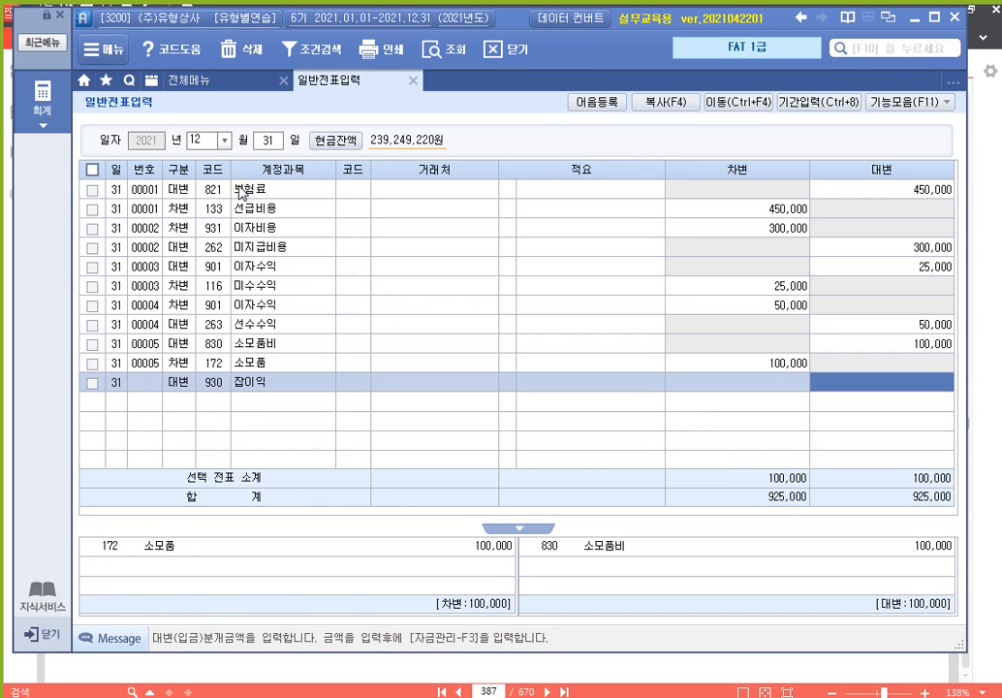
pyautogui.write('30000')
pyautogui.press('Return')
pyautogui.write('3')
pyautogui.press('Return')
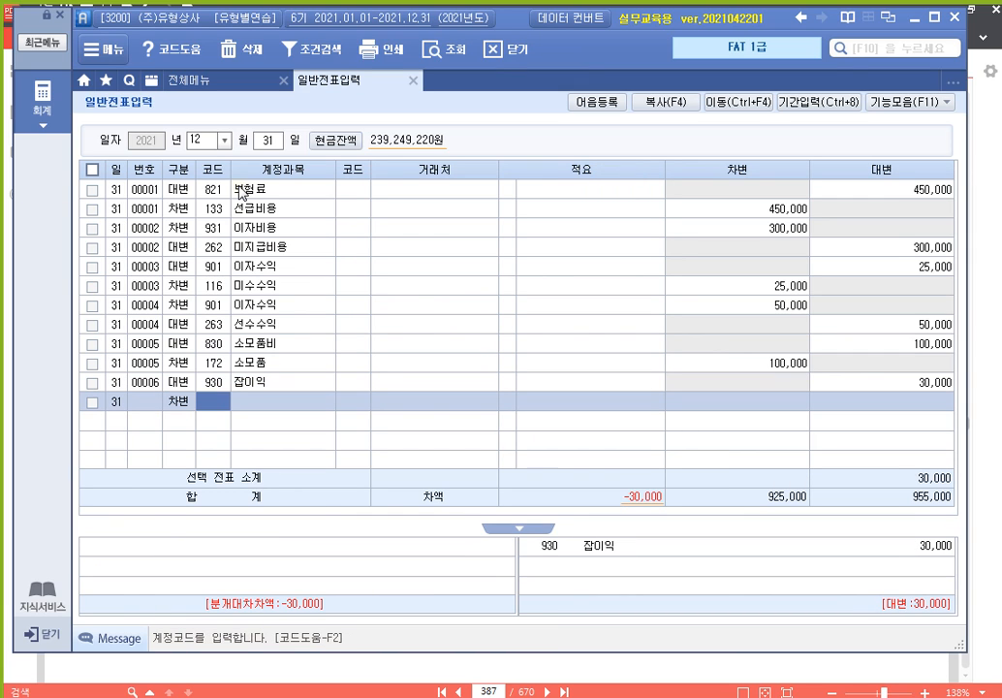
pyautogui.write('현')
pyautogui.press('Return')
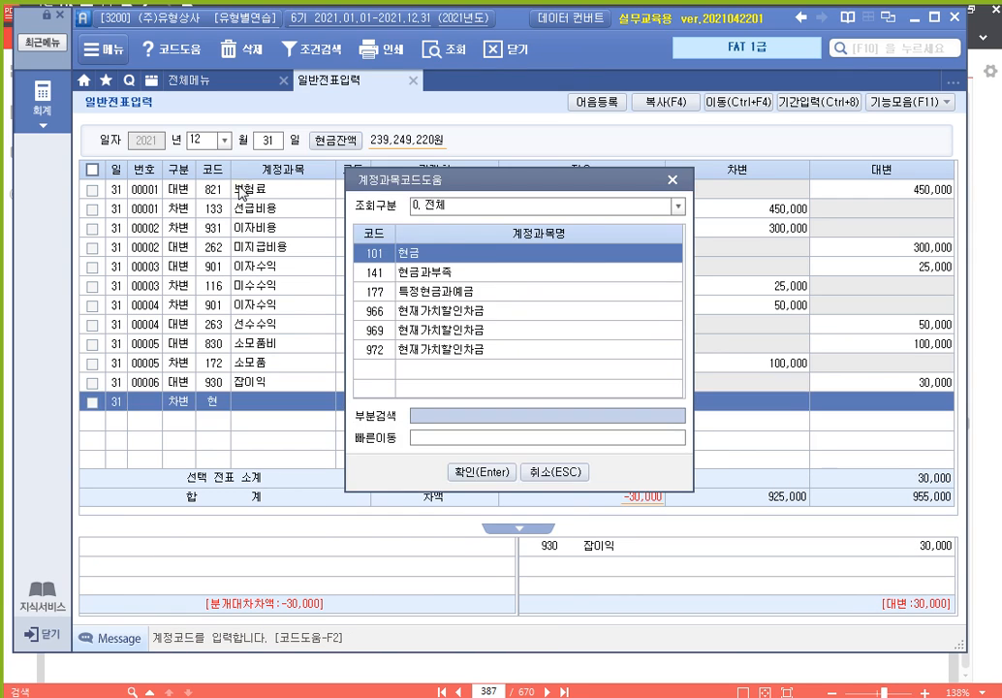
pyautogui.press('Down')
pyautogui.press('Return')
pyautogui.press('Return')
pyautogui.press('Return')
pyautogui.write('300000')
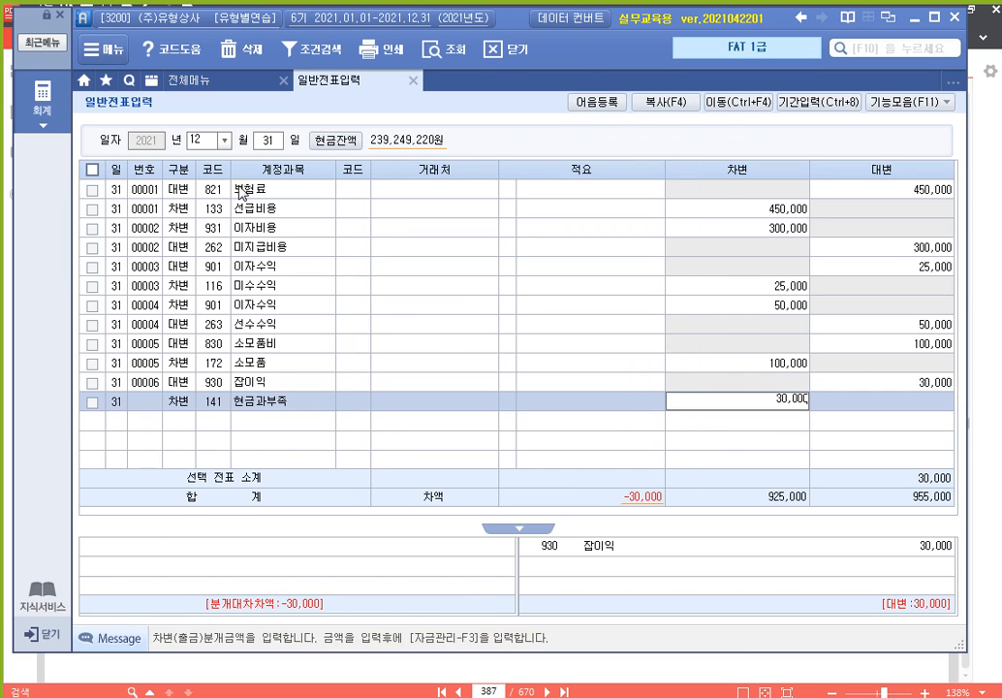
pyautogui.press('Return')
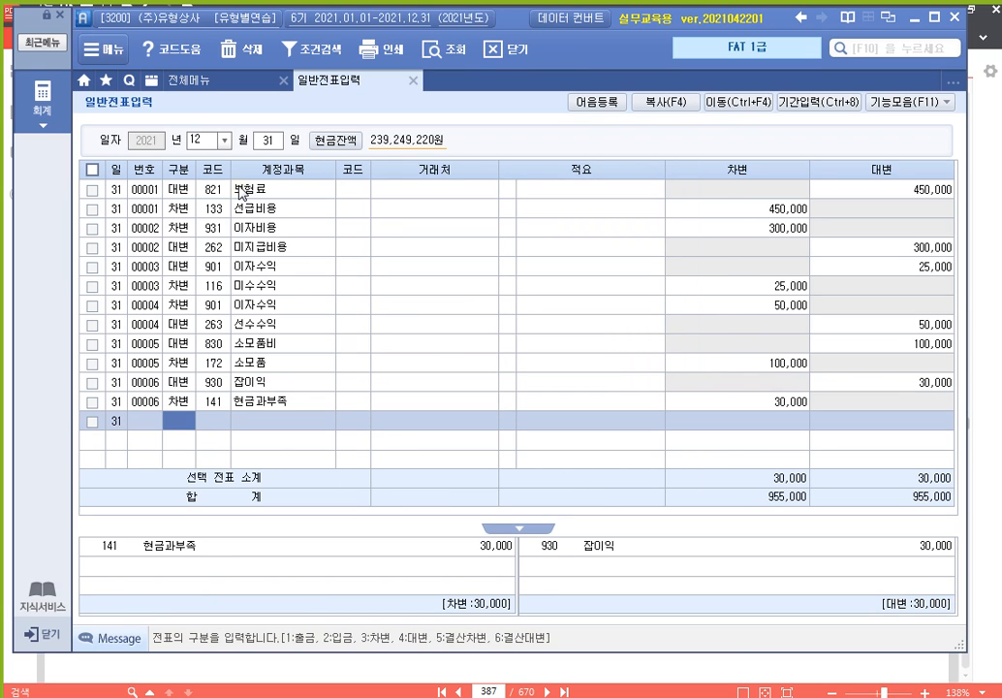
# Debit 293 장기차입금 30,000,000 with partner 98400 on a new 12/31 line
pyautogui.write('3')
pyautogui.press('Return')
pyautogui.write('장기')
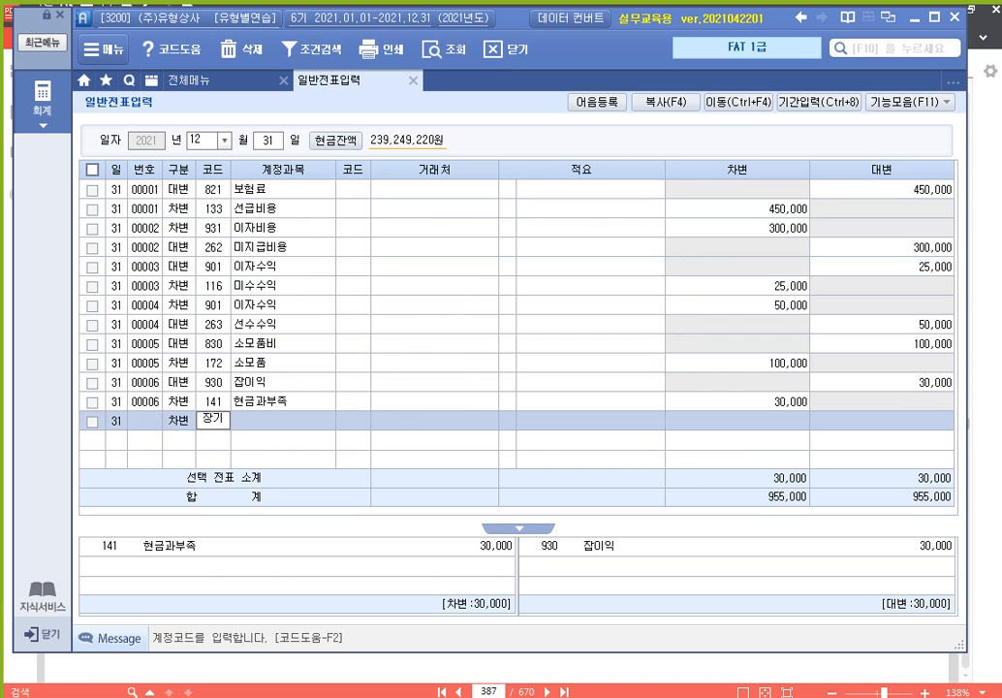
pyautogui.press('Return')
pyautogui.press('Down')
pyautogui.press('Down')
pyautogui.press('Down')
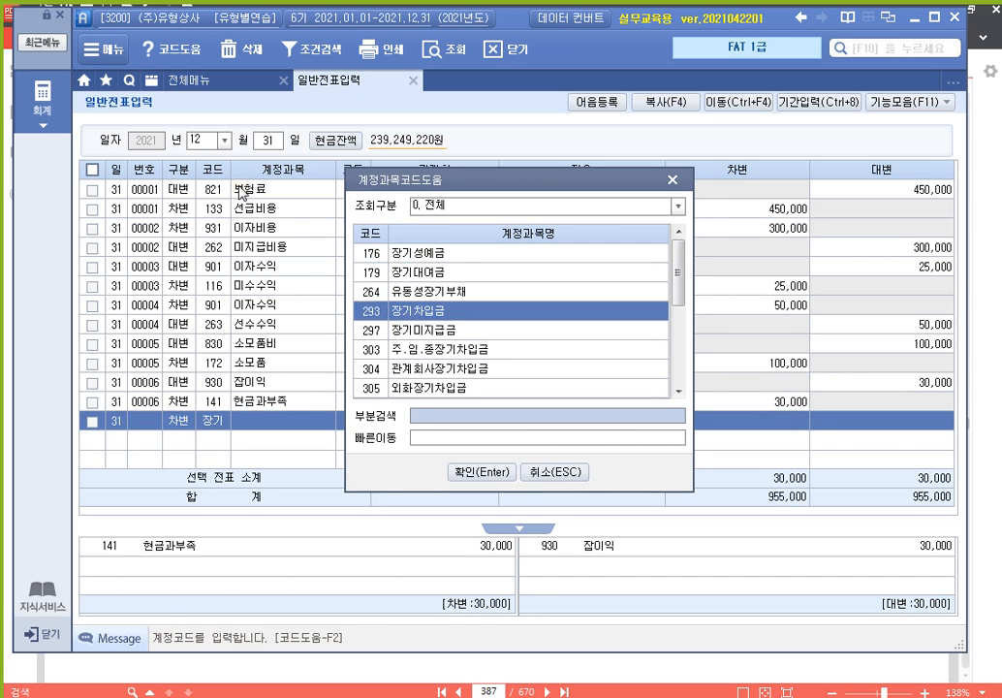
pyautogui.press('Return')
pyautogui.press('F2')
pyautogui.press('Down')
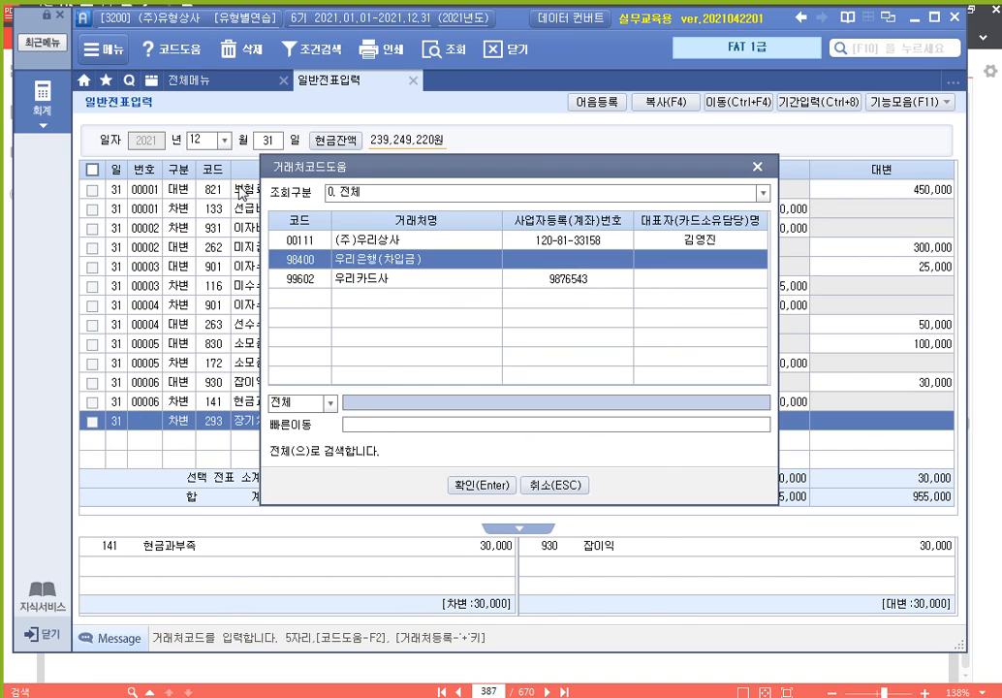
pyautogui.press('Return')
pyautogui.press('Return')
pyautogui.write('30000000')
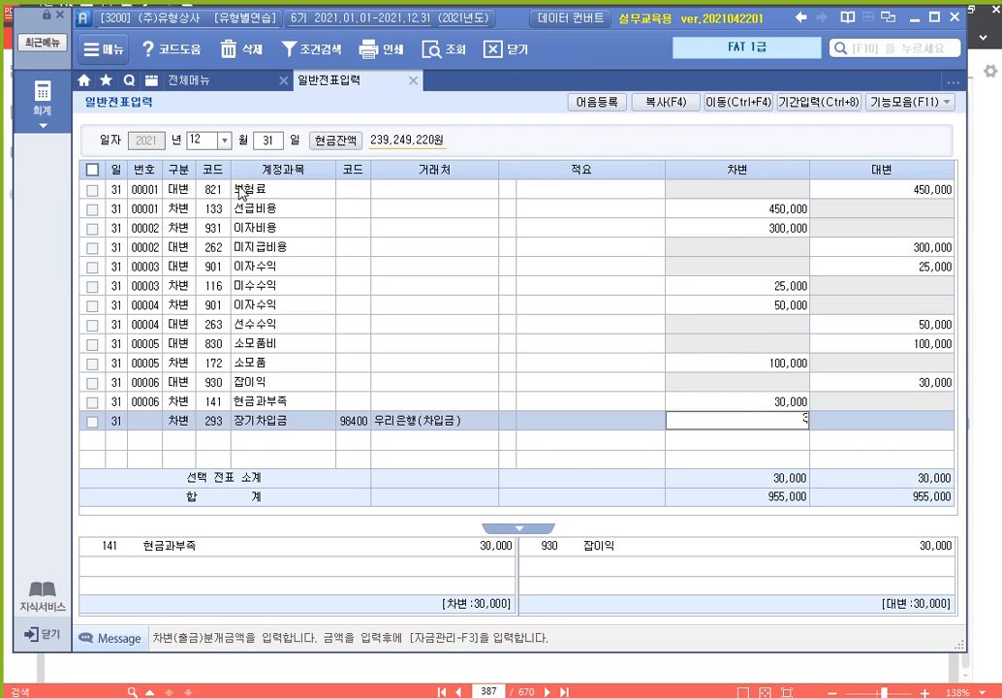
pyautogui.press('Return')
# Credit 264 유동성장기부채 30,000,000 with partner 98400 to balance the reclassification
pyautogui.write('4')
pyautogui.press('Return')
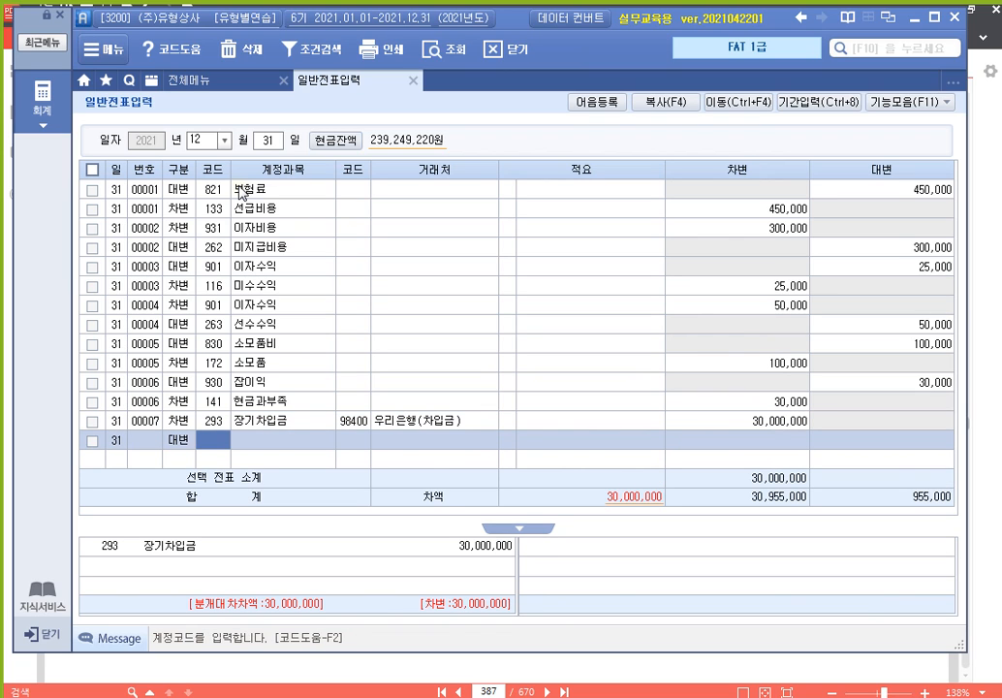
pyautogui.write('264')
pyautogui.press('Return')
pyautogui.write('98400')
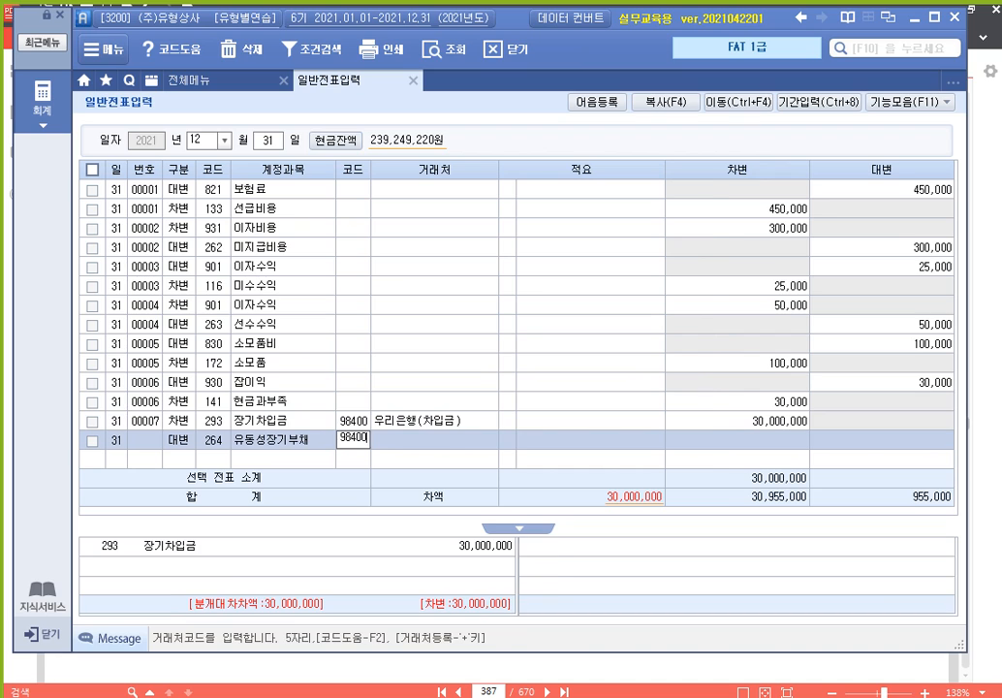
pyautogui.press('Return')
pyautogui.press('Return')
pyautogui.write('30000000')
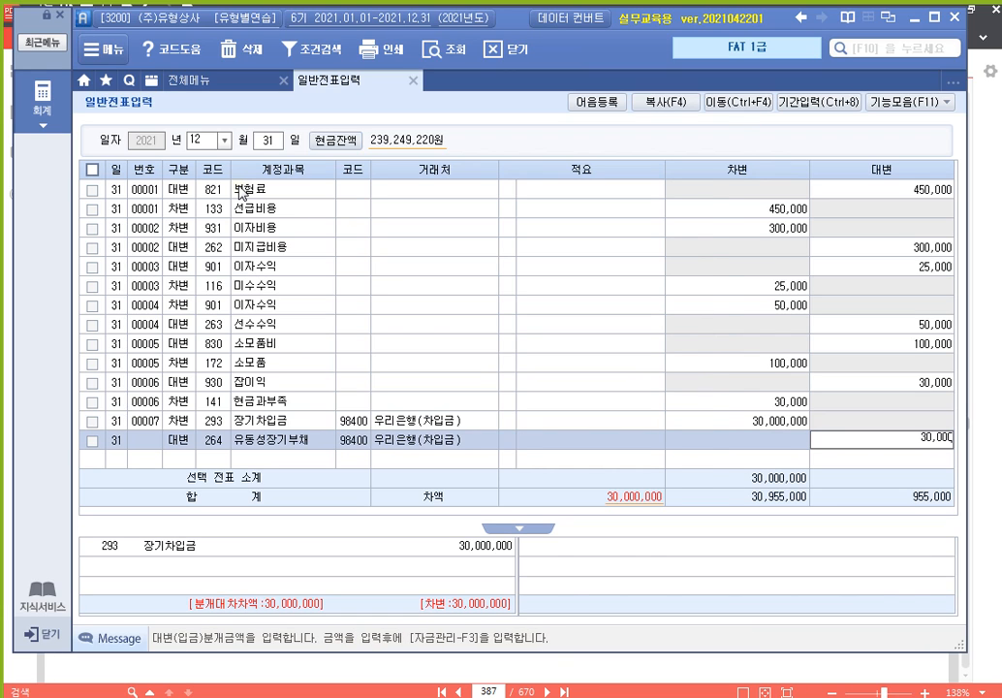
pyautogui.press('Return')
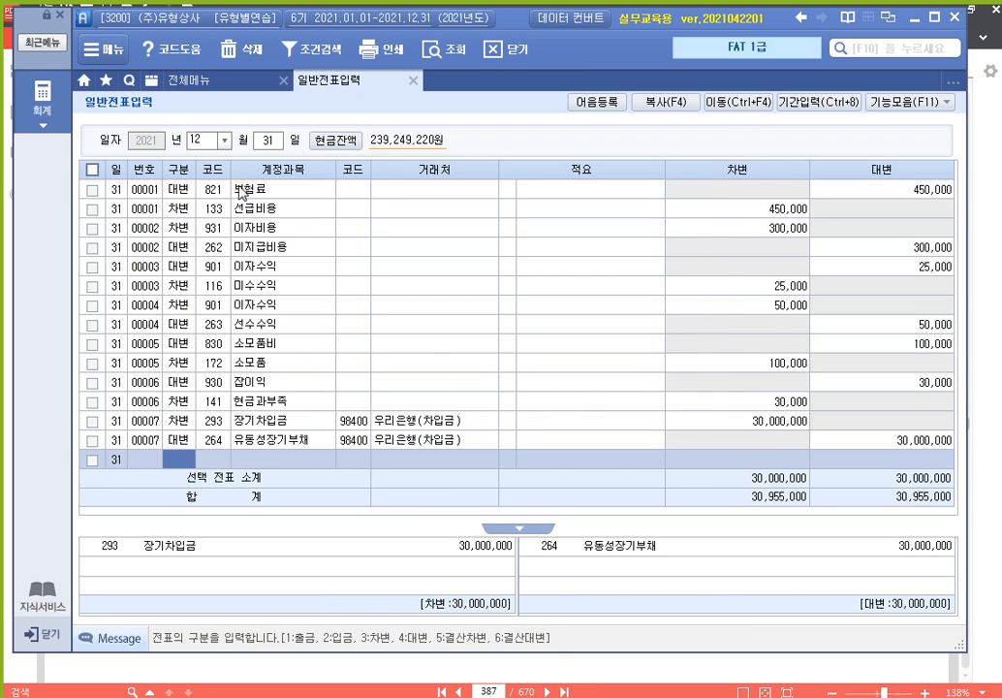
# Credit 107 단기매매증권 700,000 for the trading-securities valuation loss
pyautogui.write('4')
pyautogui.press('Return')
pyautogui.write('107')
pyautogui.press('Return')
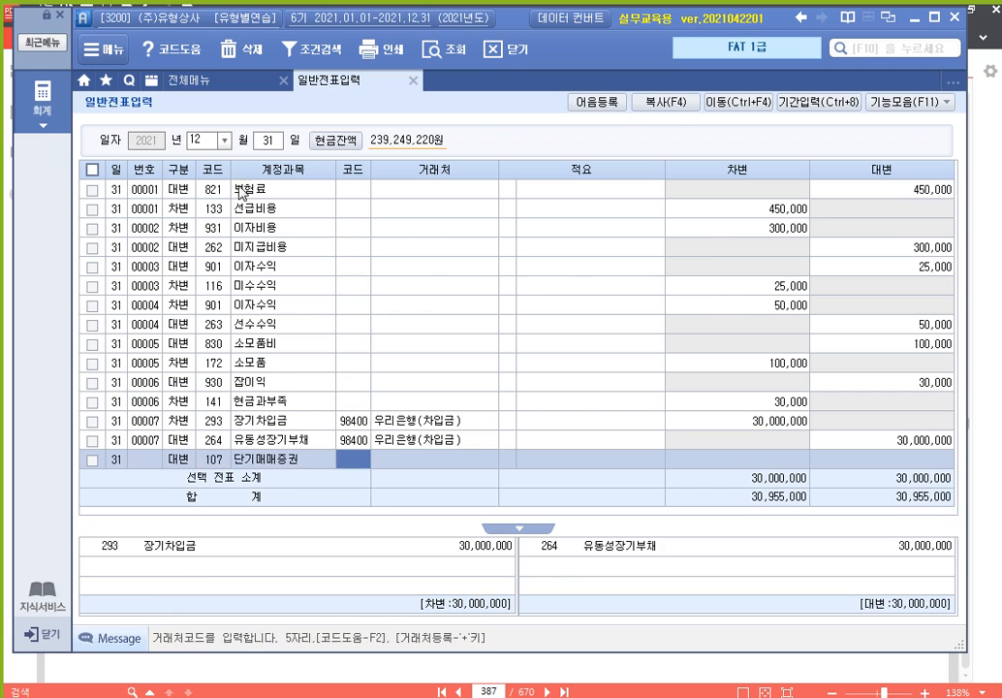
pyautogui.press('Return')
pyautogui.press('Return')
pyautogui.write('700000')
pyautogui.press('Return')
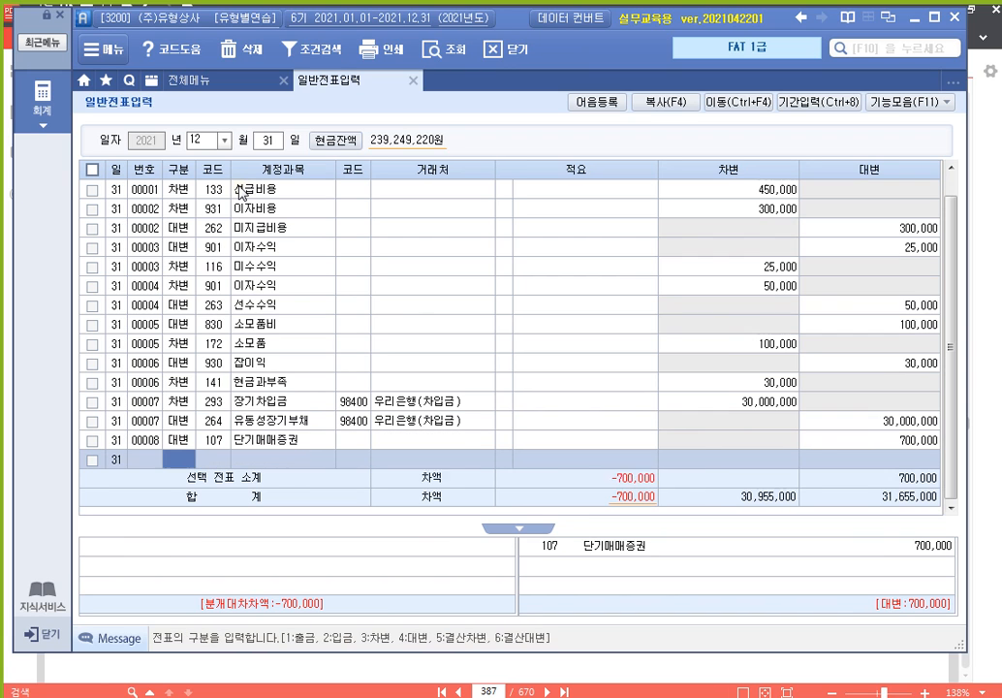
pyautogui.write('3')
# Debit 937 단기매매증권평가손 700,000 to balance, then return to the textbook PDF
pyautogui.press('Return')
pyautogui.write('단기')
pyautogui.press('Return')
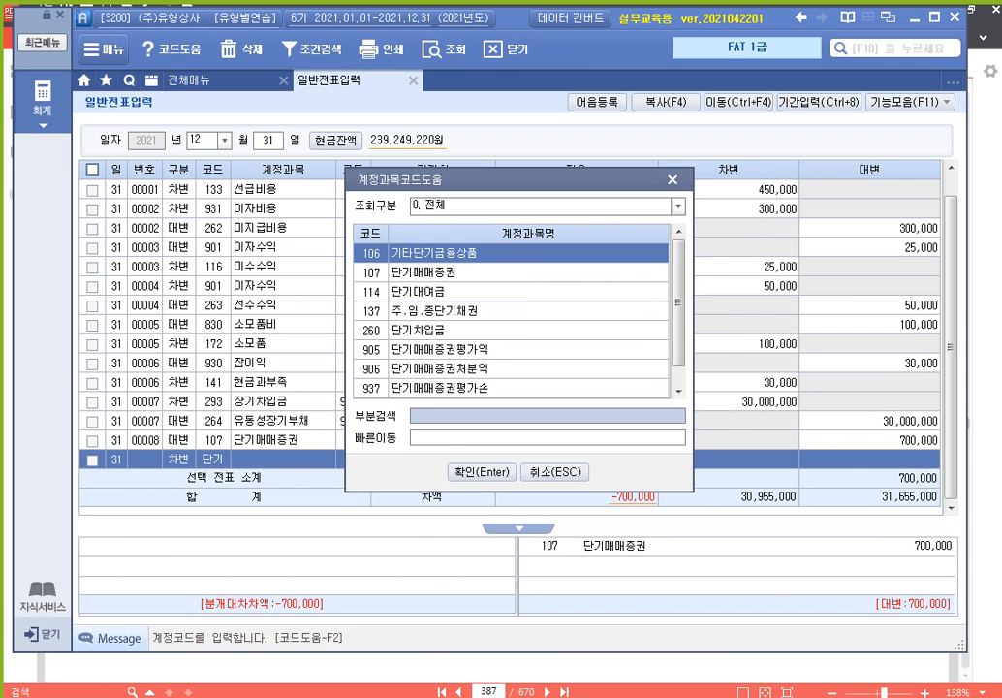
pyautogui.press('Down')
pyautogui.press('Down')
pyautogui.press('Down')
pyautogui.press('Down')
pyautogui.press('Down')
pyautogui.press('Down')
pyautogui.press('Down')
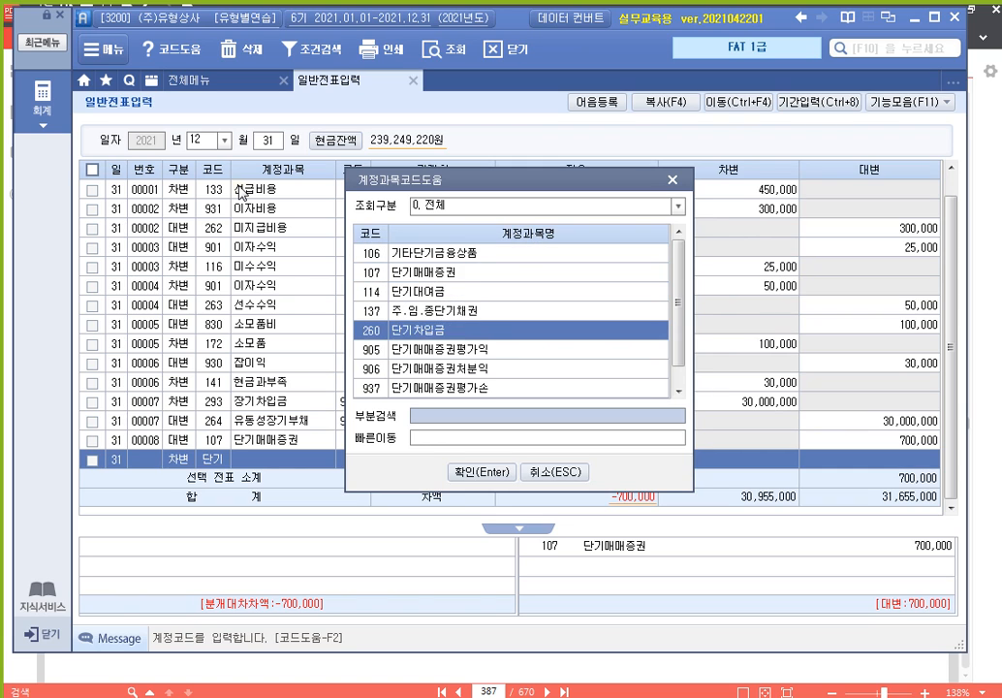
pyautogui.press('Return')
pyautogui.press('Return')
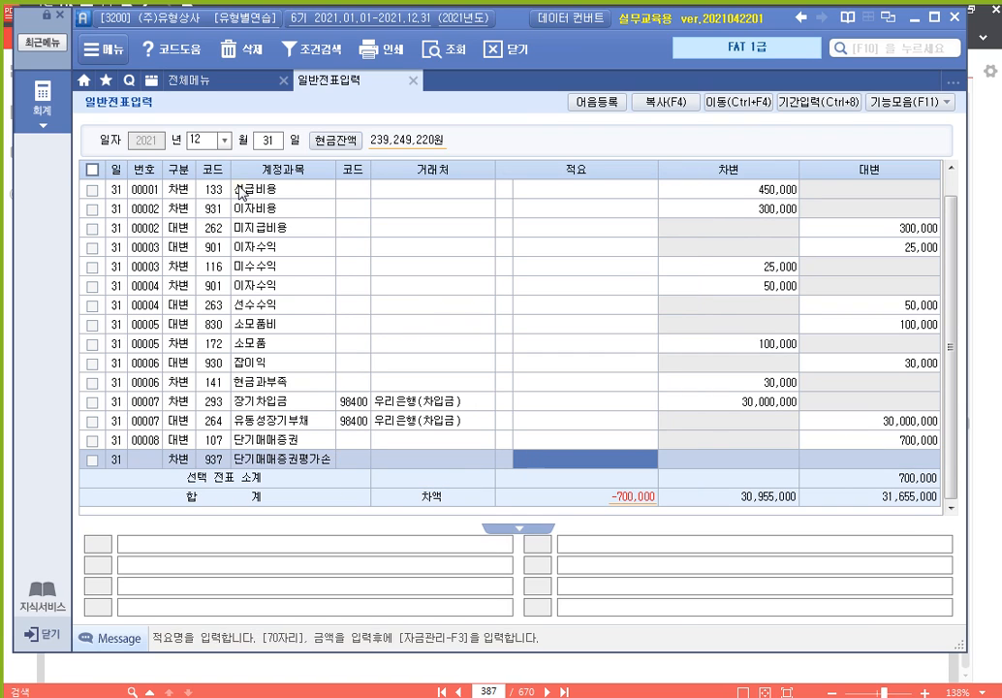
pyautogui.press('Return')
pyautogui.write('700,000')
pyautogui.press('Return')
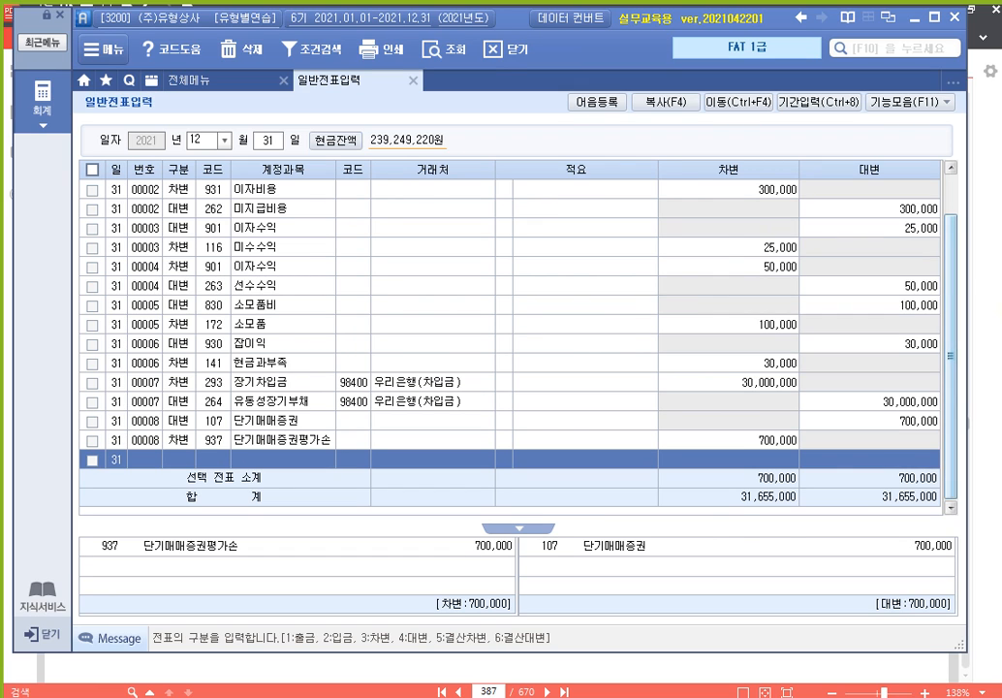
pyautogui.hotkey('alt', 'Tab')
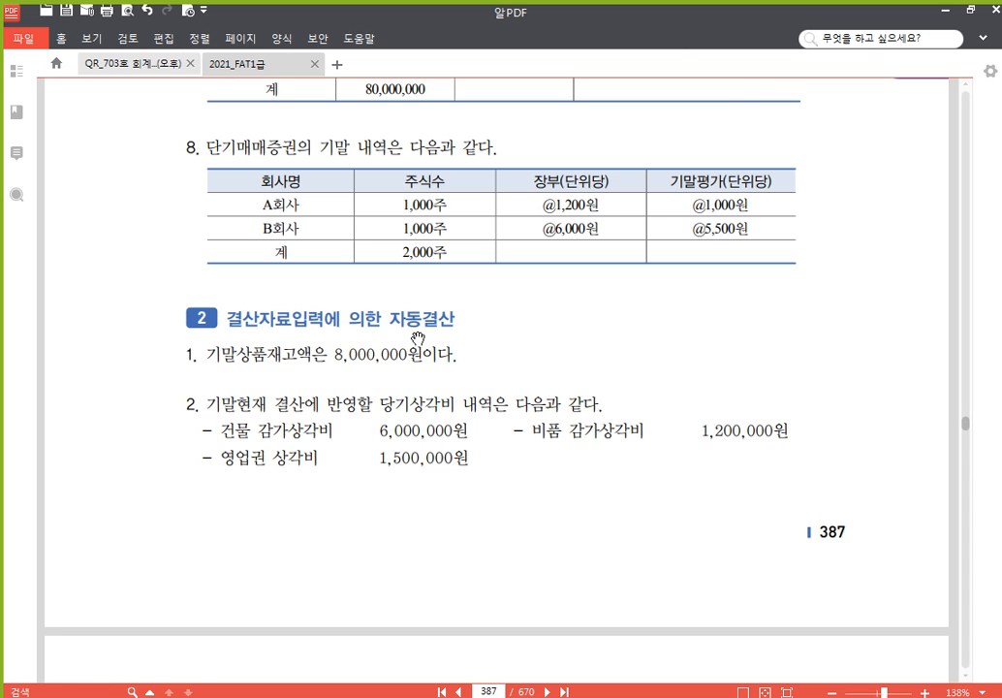
# Highlight '당기상각비 내역' in yellow on page 387
pyautogui.scroll(-3, 405, 339)
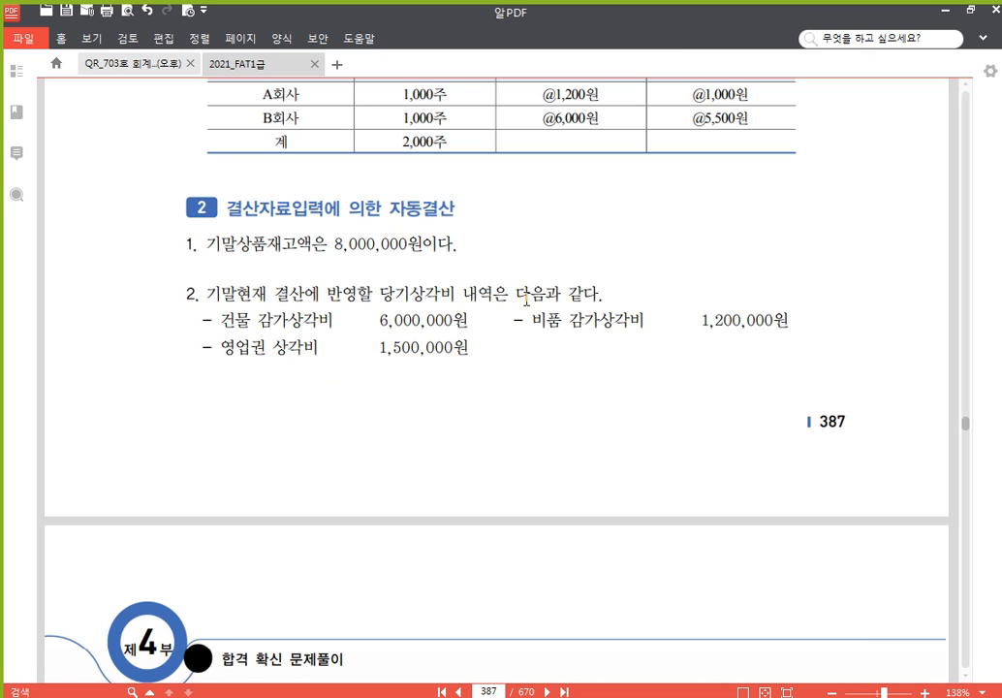
pyautogui.scroll(-2, 515, 310)
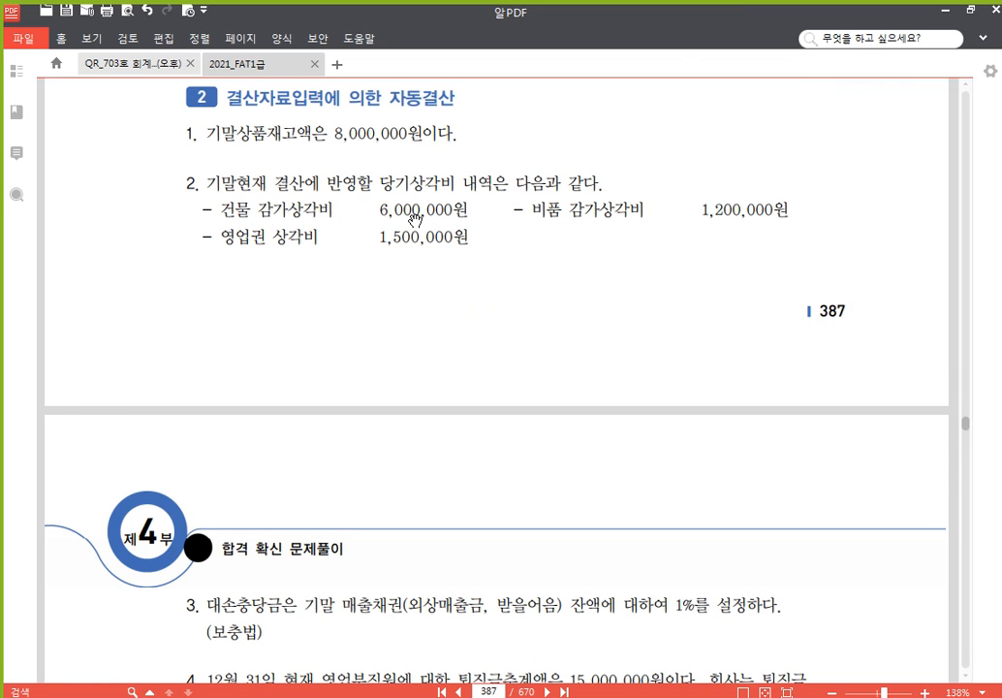
pyautogui.moveTo(379, 183); pyautogui.dragTo(492, 183)
pyautogui.click(501, 162)
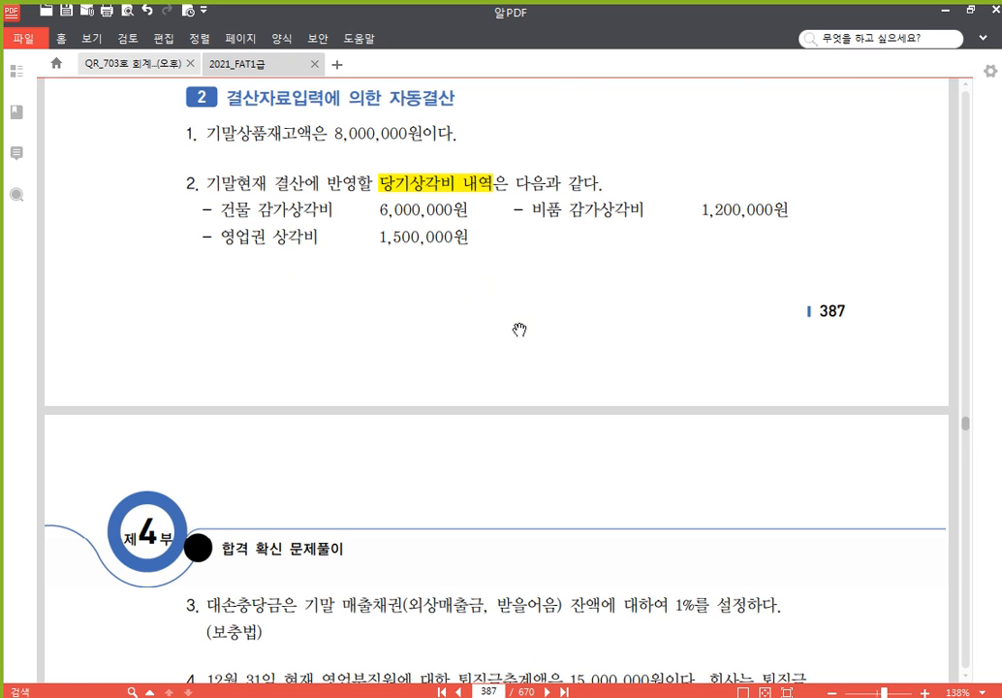
# Highlight 외상매출금, 받을어음 and 1% in problem 3 on page 388
pyautogui.scroll(-5, 520, 330)
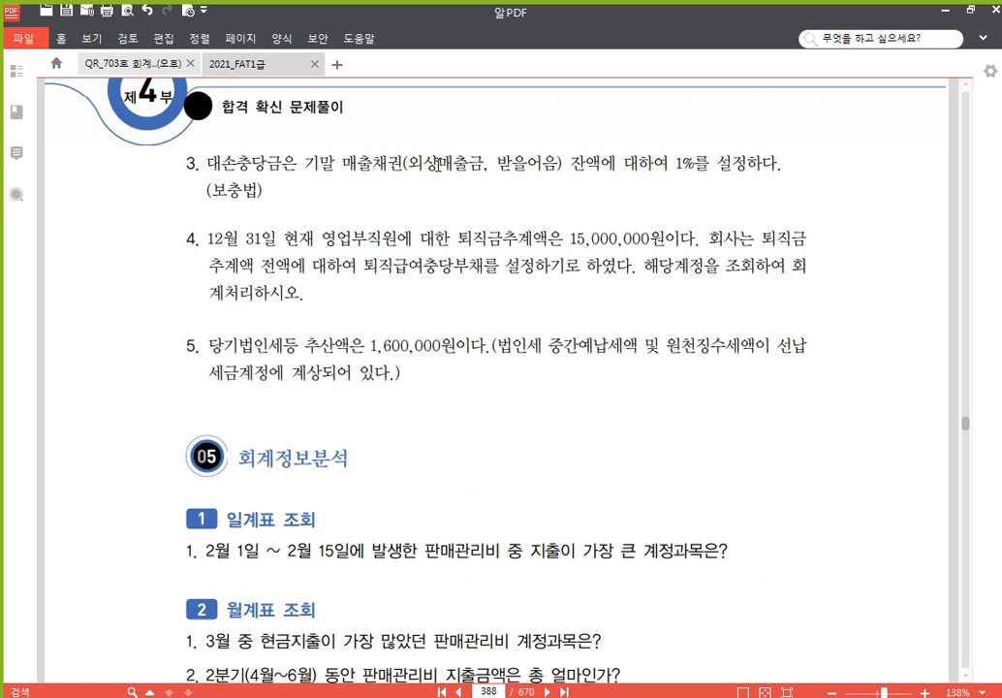
pyautogui.moveTo(415, 165); pyautogui.dragTo(558, 165)
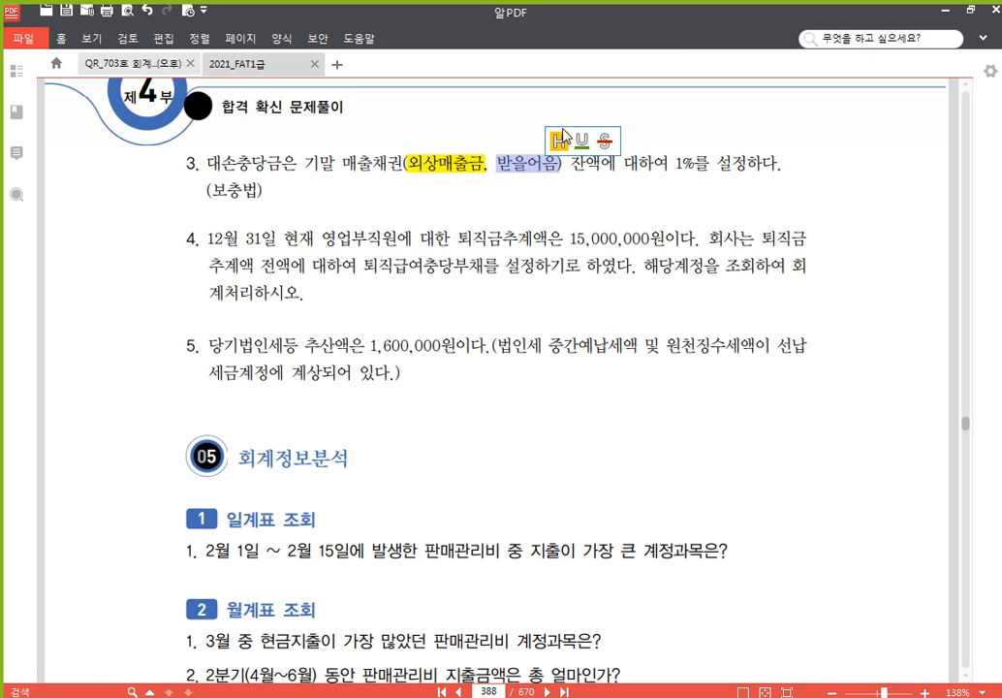
pyautogui.moveTo(676, 163); pyautogui.dragTo(695, 165)
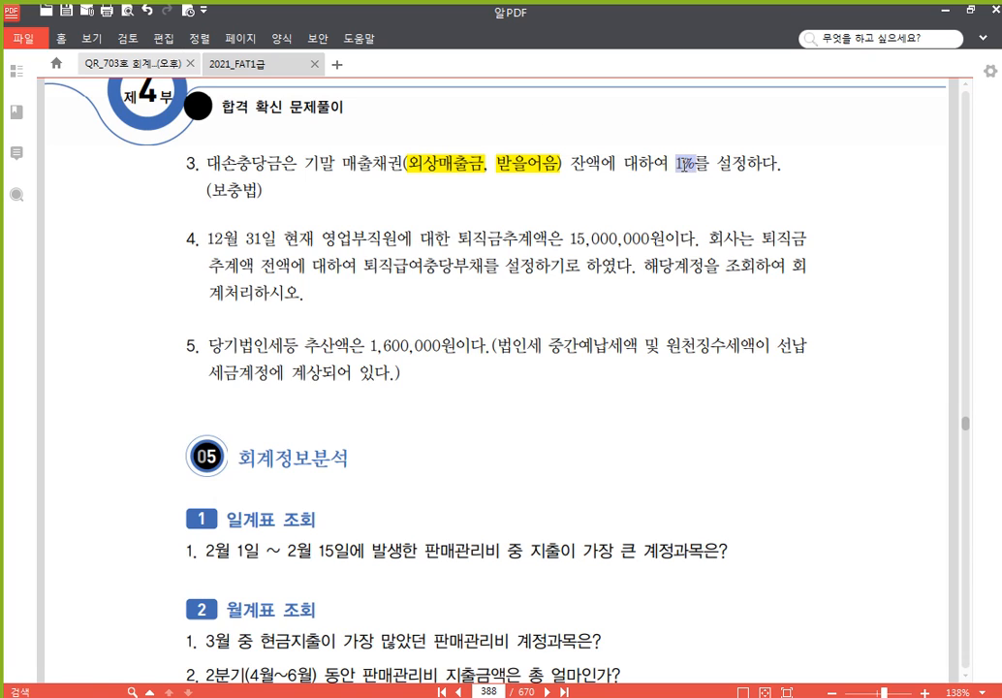
pyautogui.click(697, 137)
pyautogui.click(330, 169)
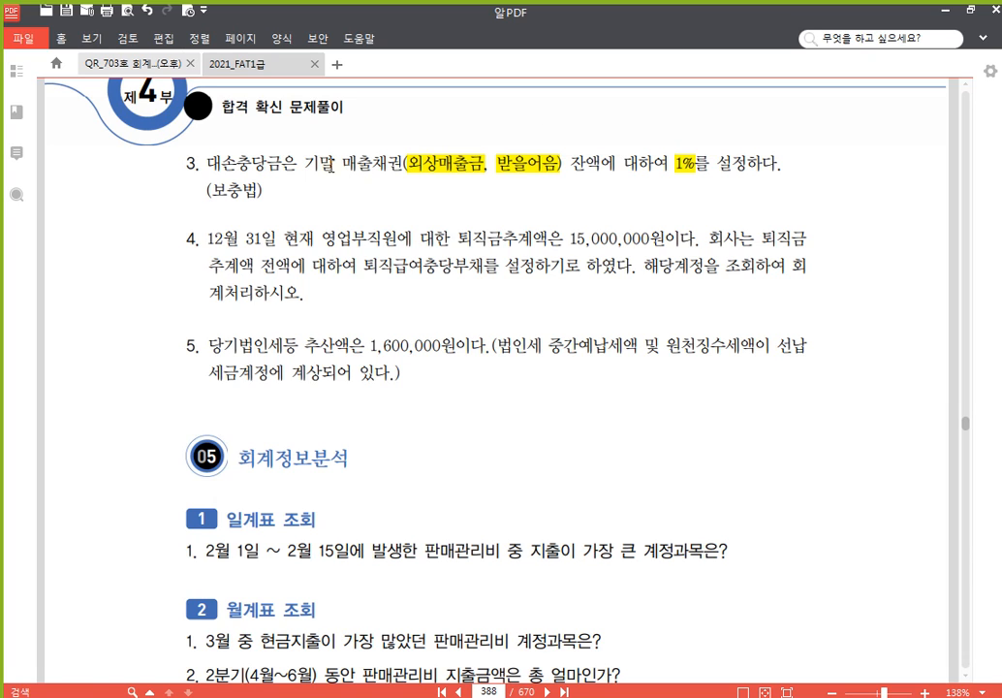
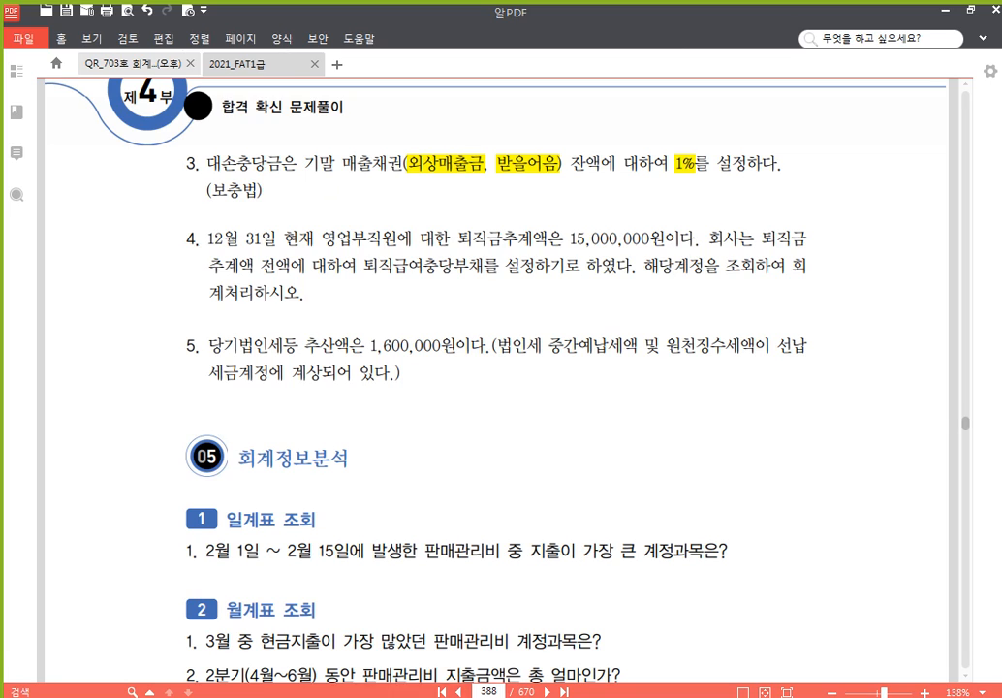
# Switch from 알PDF back to Smart A and open the full accounting menu
pyautogui.hotkey('alt', 'Tab')
pyautogui.click(198, 80)
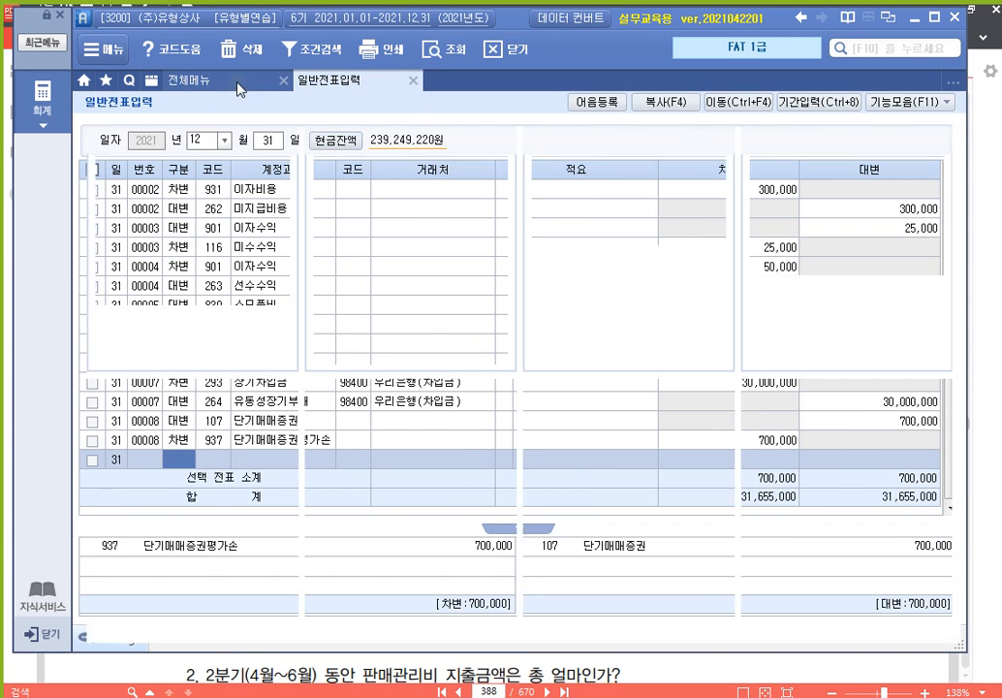
# Open 합계잔액시산표 through 2021-12-31, scroll to 외상매출금, then return to the Hangul note
pyautogui.click(769, 179)
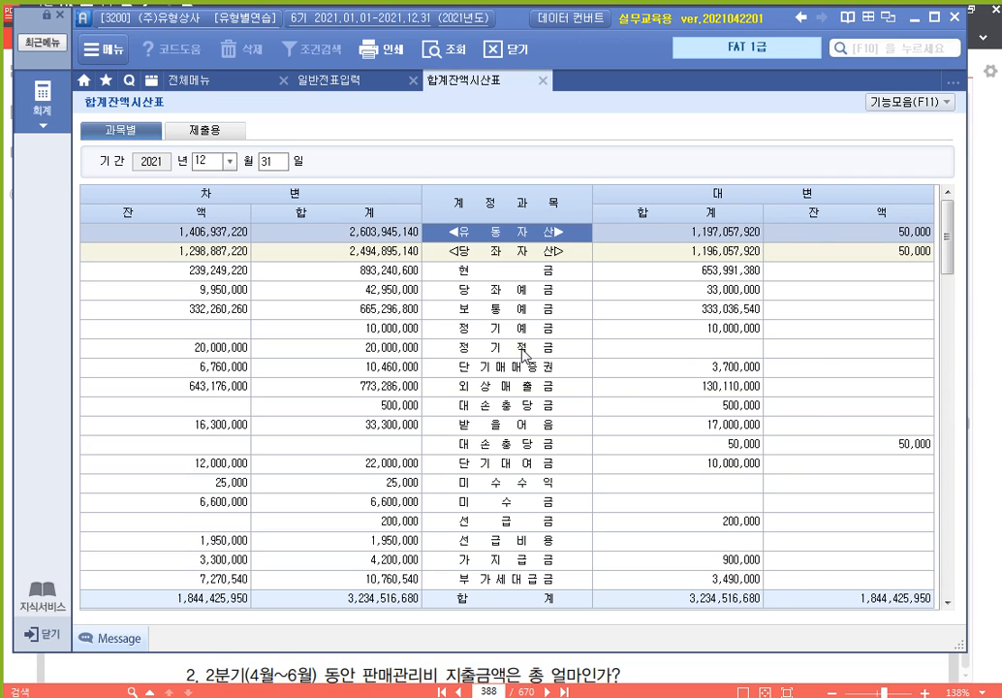
pyautogui.scroll(-3, 523, 354)
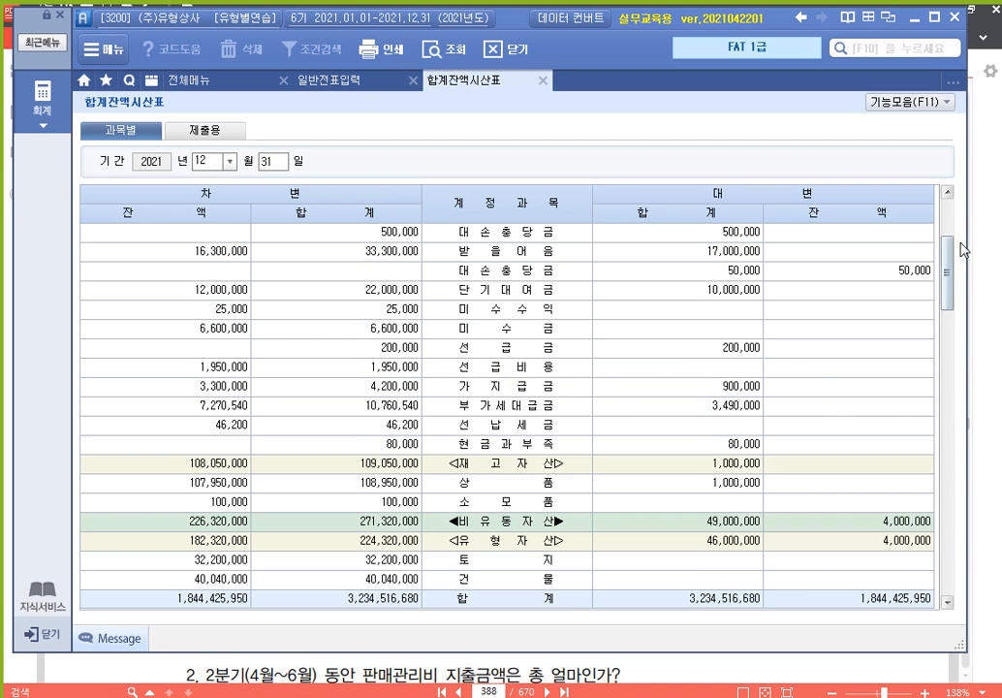
pyautogui.click(947, 193)
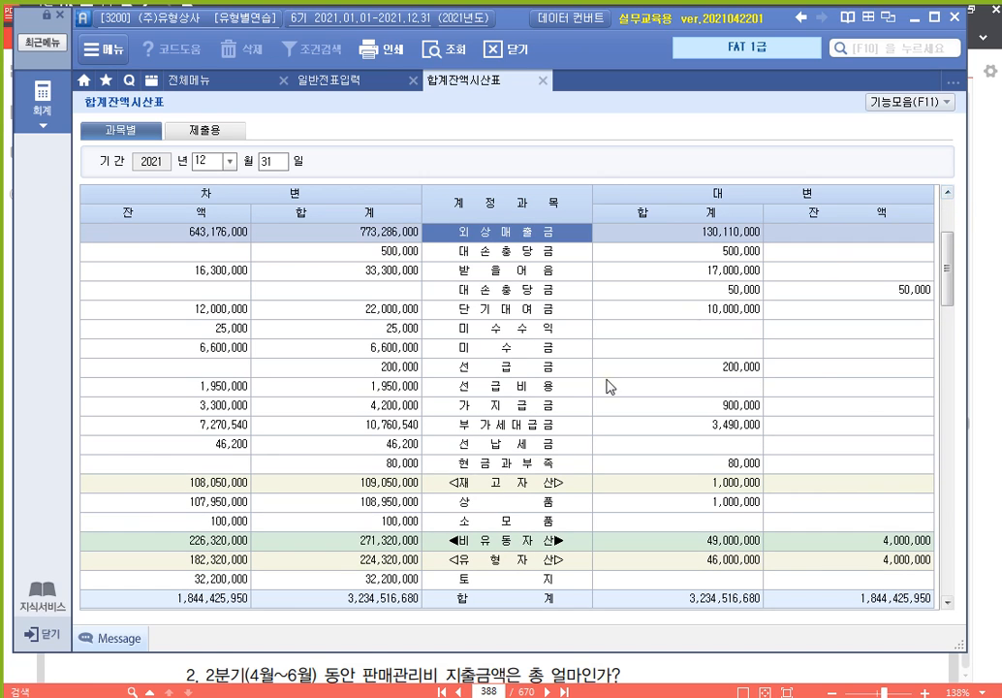
pyautogui.hotkey('alt', 'Tab')
pyautogui.scroll(-3, 387, 548)
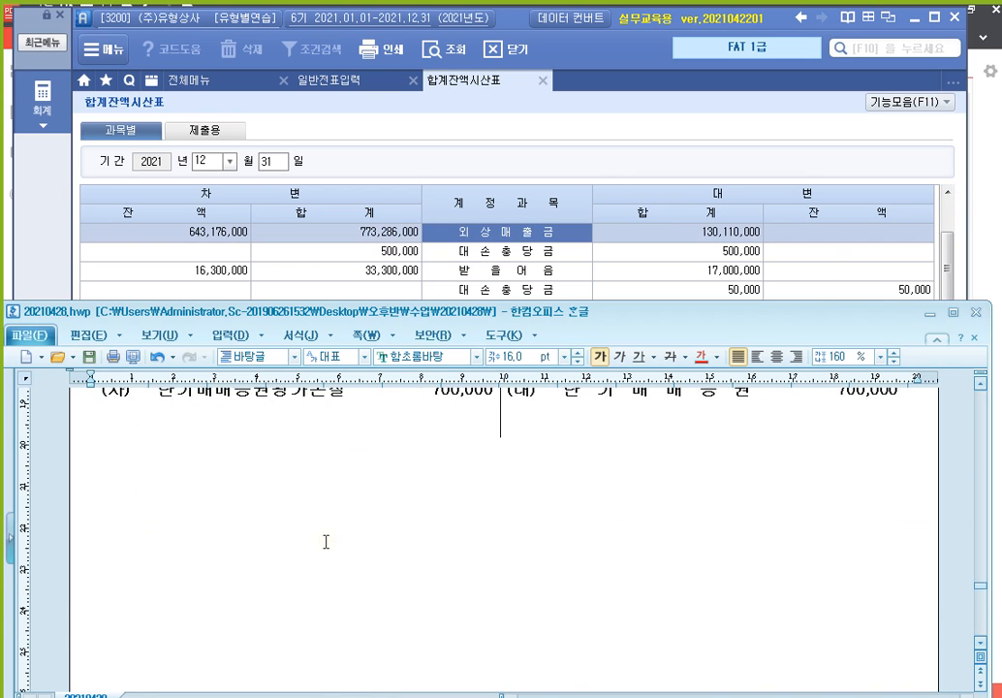
# Write the heading '* 외상매출금 대손충당금' with 643,176,000 on the line beneath
pyautogui.press('Up')
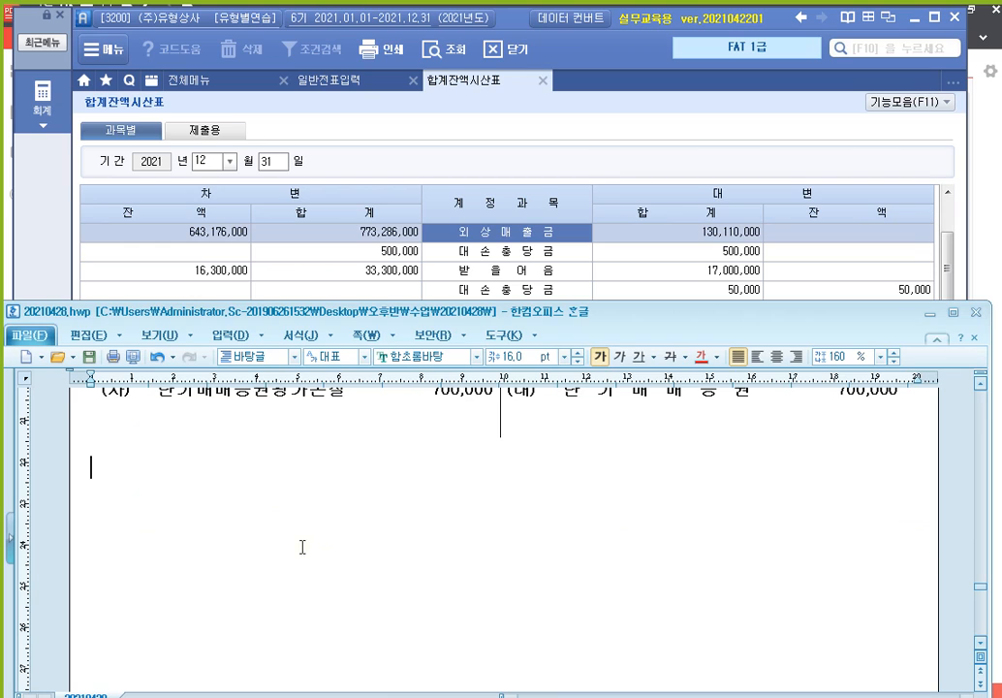
pyautogui.write('* 외상맻')
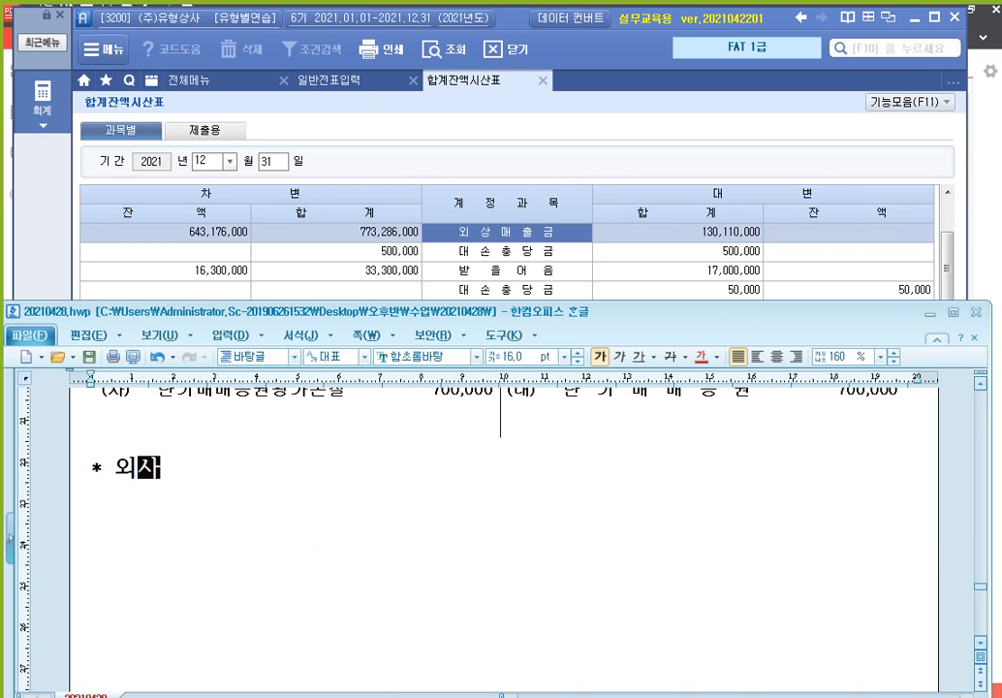
pyautogui.write('출금 대손충')
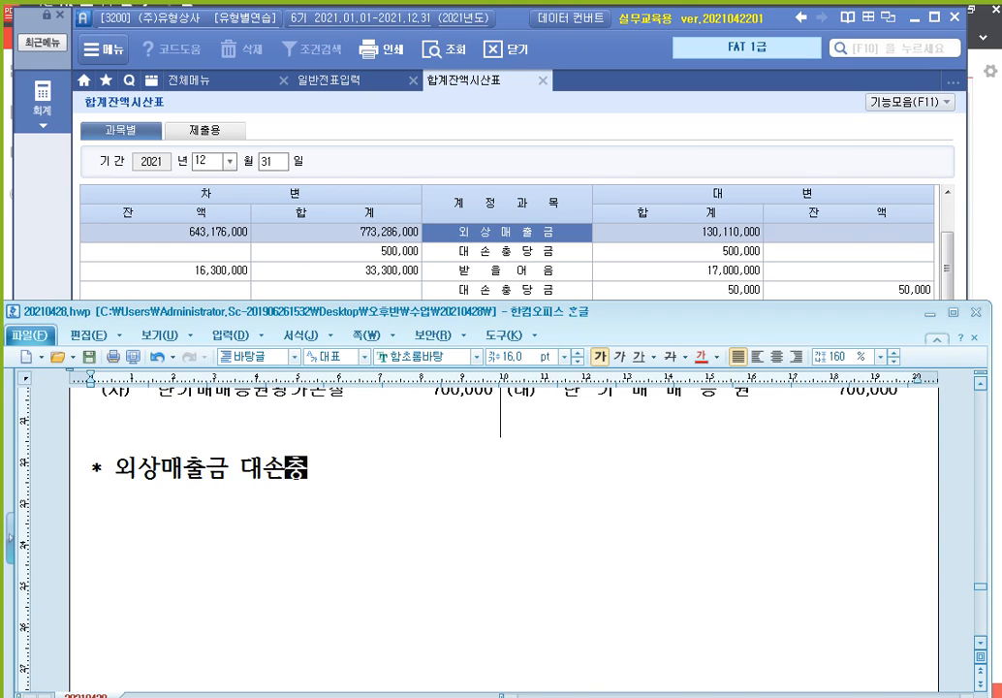
pyautogui.write('다금')
pyautogui.press('Return')
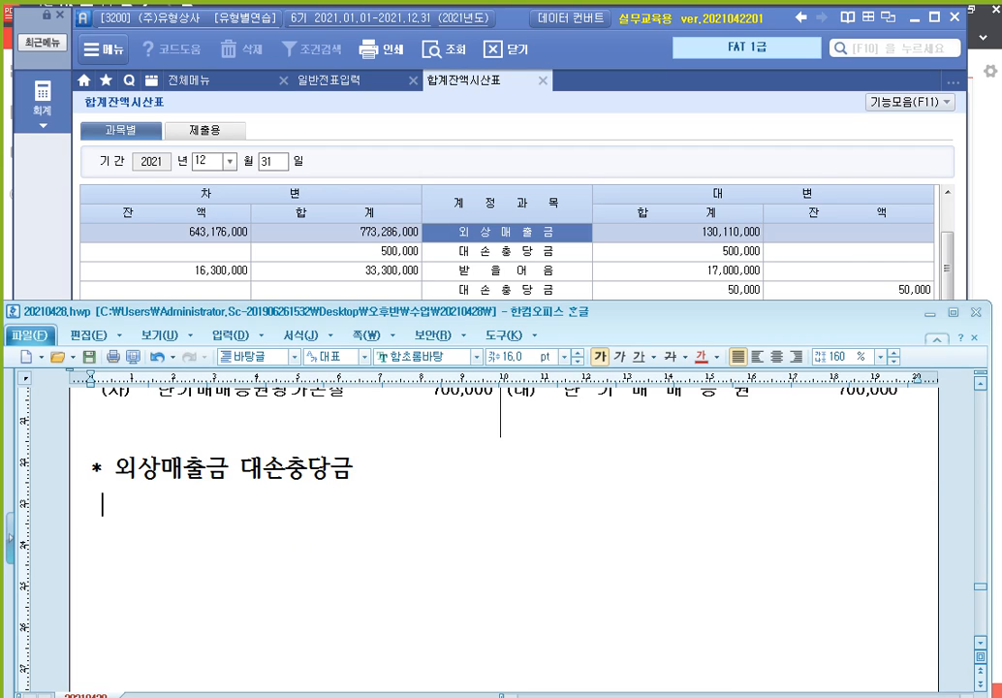
pyautogui.write('64317')
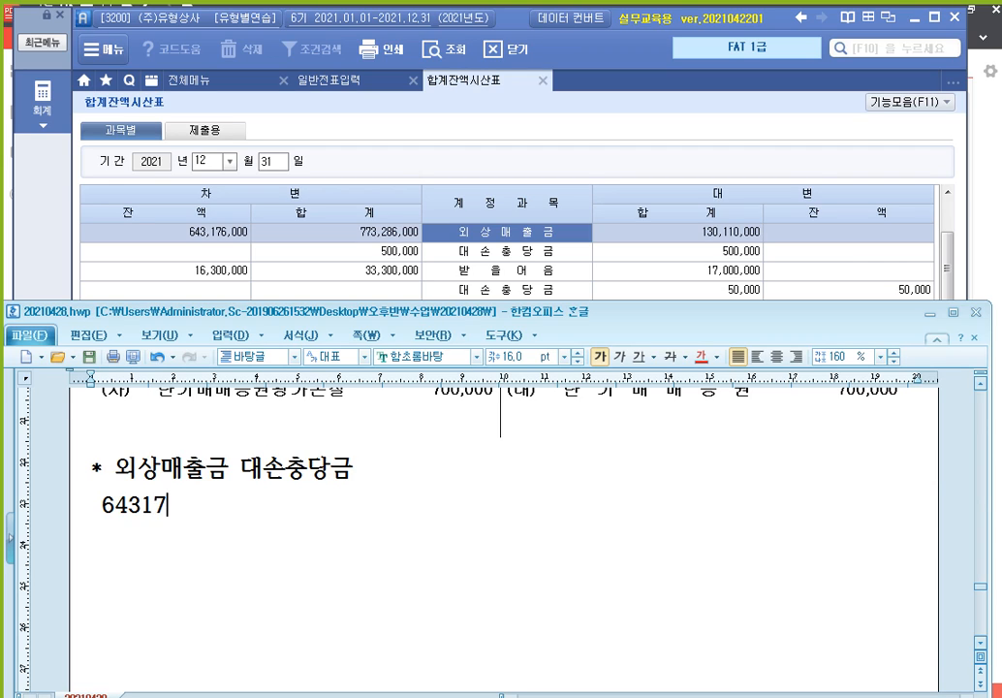
pyautogui.write('6000')
pyautogui.press('Left')
pyautogui.press('Left')
pyautogui.press('Left')
pyautogui.press('Left')
pyautogui.press('Left')
pyautogui.press('Left')
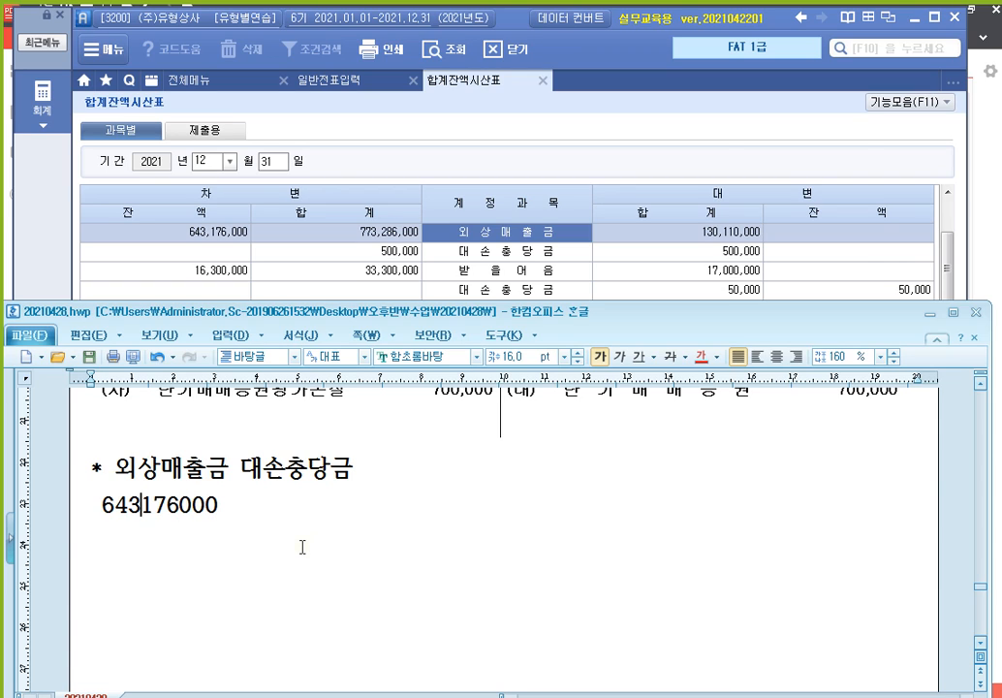
pyautogui.write(',')
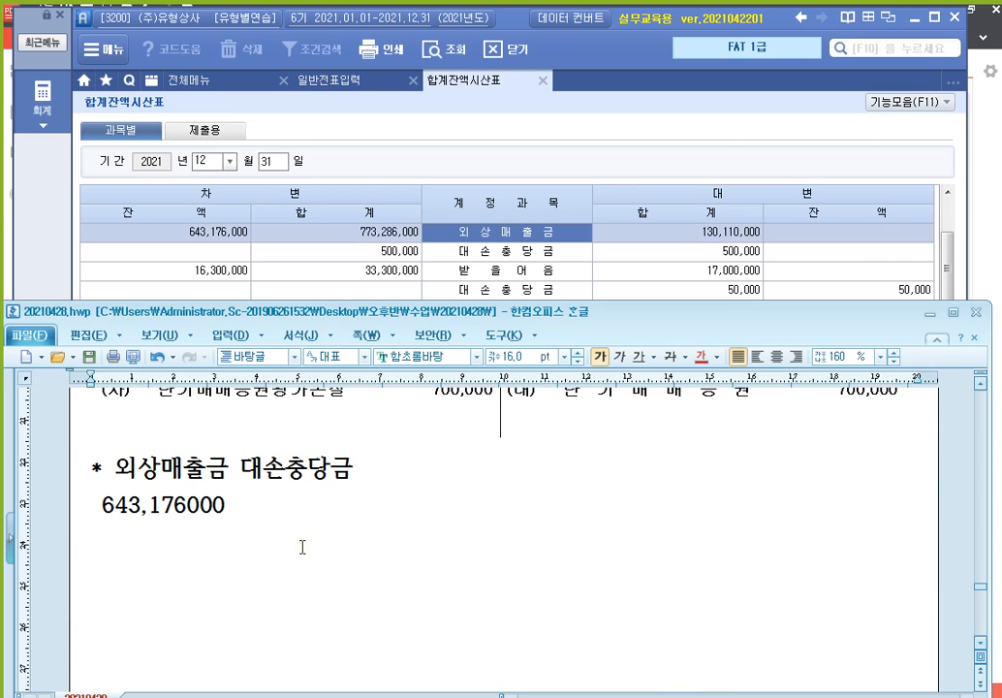
pyautogui.press('Right')
pyautogui.press('Right')
pyautogui.press('Right')
pyautogui.write(',')
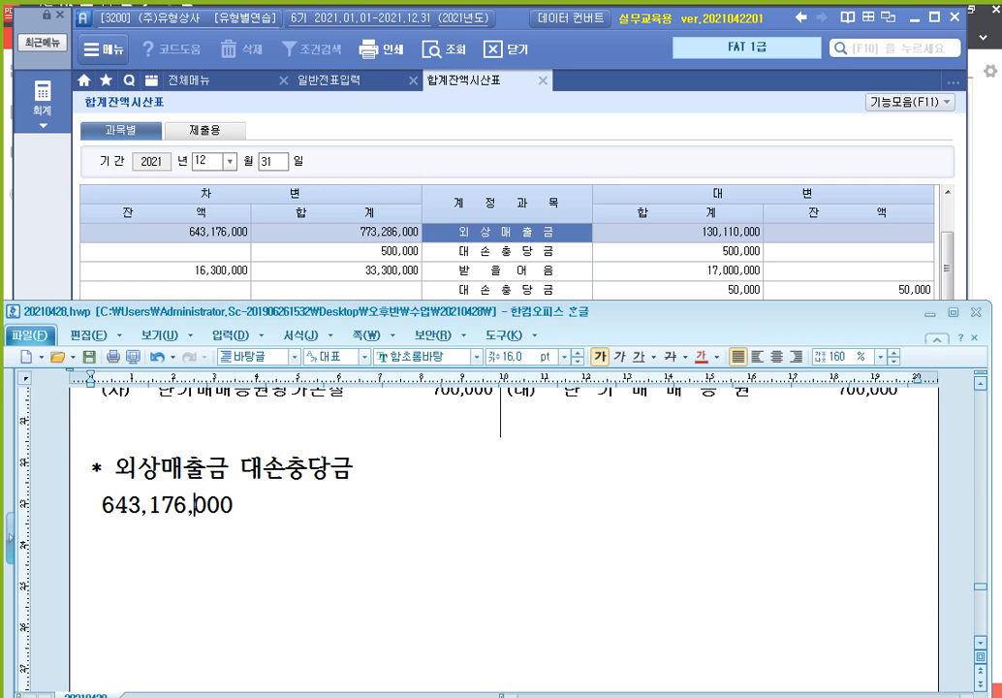
# Extend the balance line to read 643,176,000 X 1% = 6,431,760
pyautogui.click(302, 546)
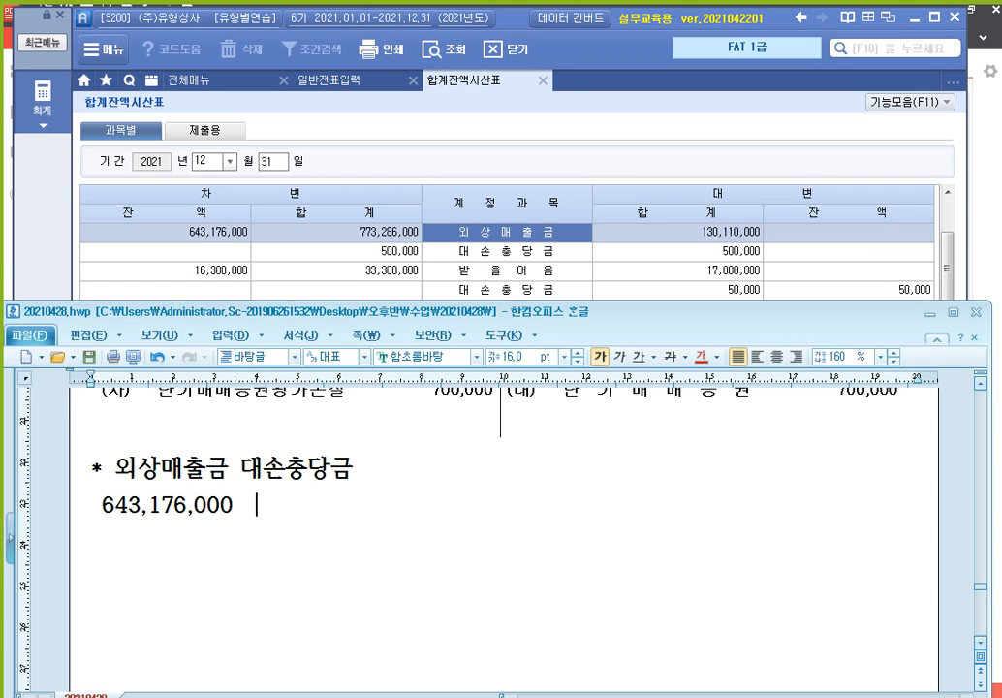
pyautogui.write('X')
pyautogui.press('Left')
pyautogui.press('Left')
pyautogui.press('BackSpace')
pyautogui.press('End')
pyautogui.write('1% ')
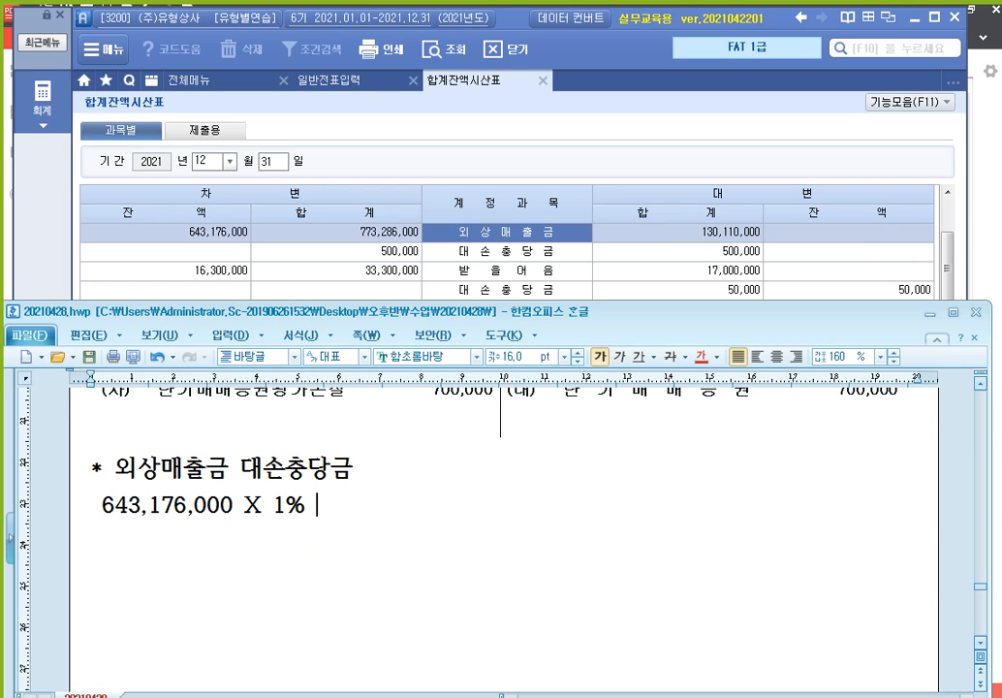
pyautogui.write('= 6431')
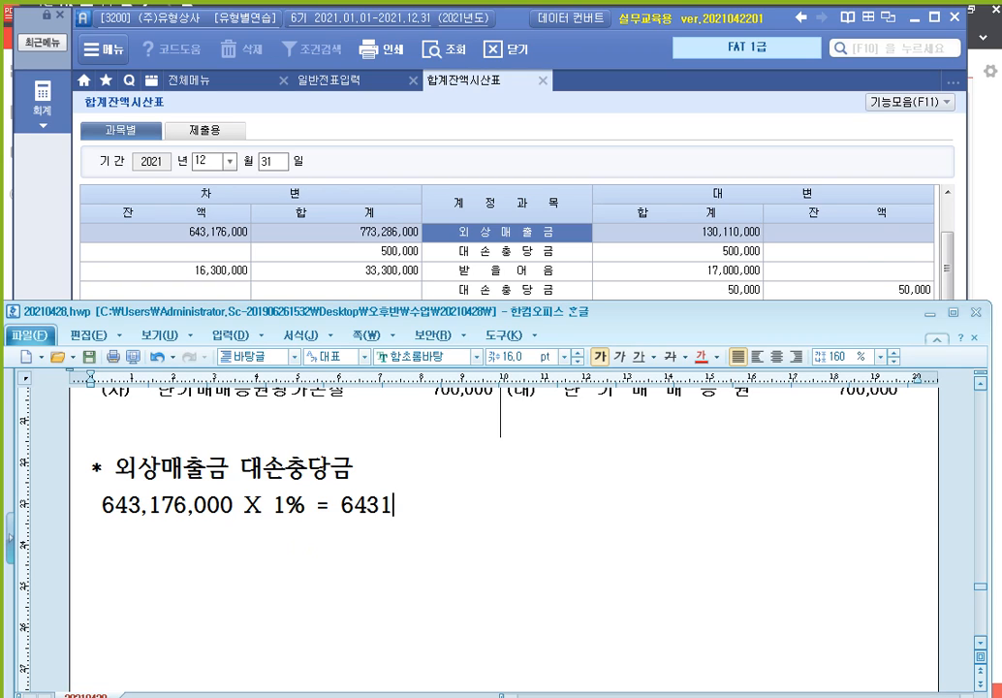
pyautogui.write('760')
pyautogui.press('Left')
pyautogui.press('Left')
pyautogui.press('Left')
pyautogui.write(',')
pyautogui.press('Left')
pyautogui.press('Left')
pyautogui.press('Left')
pyautogui.press('Left')
pyautogui.write(',')
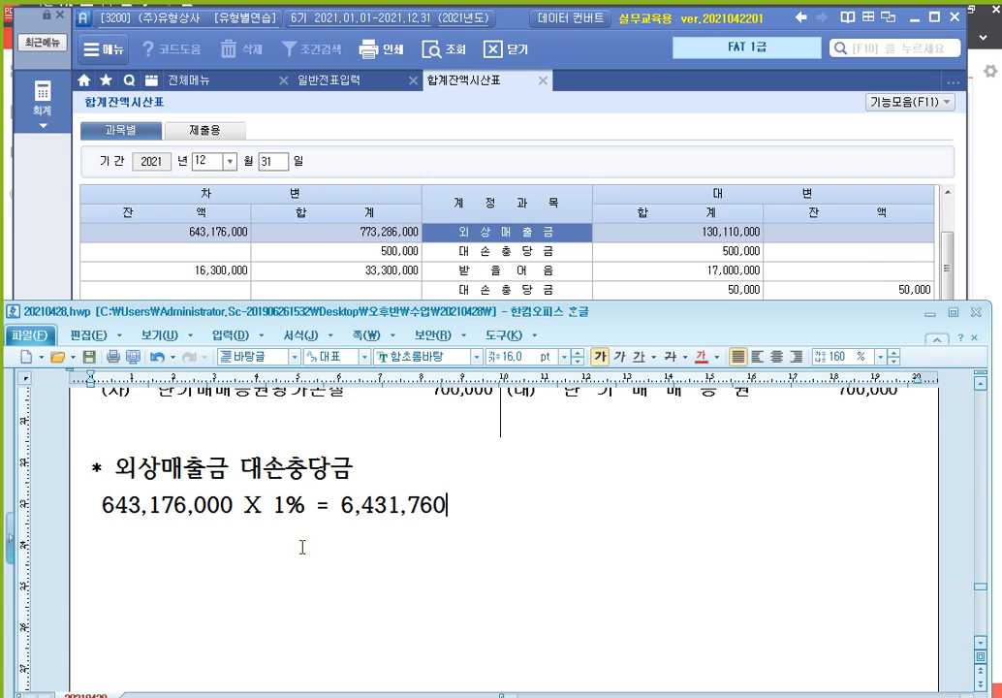
# Append '- 0 = 6,431,760' and begin a new '*' note line
pyautogui.press('End')
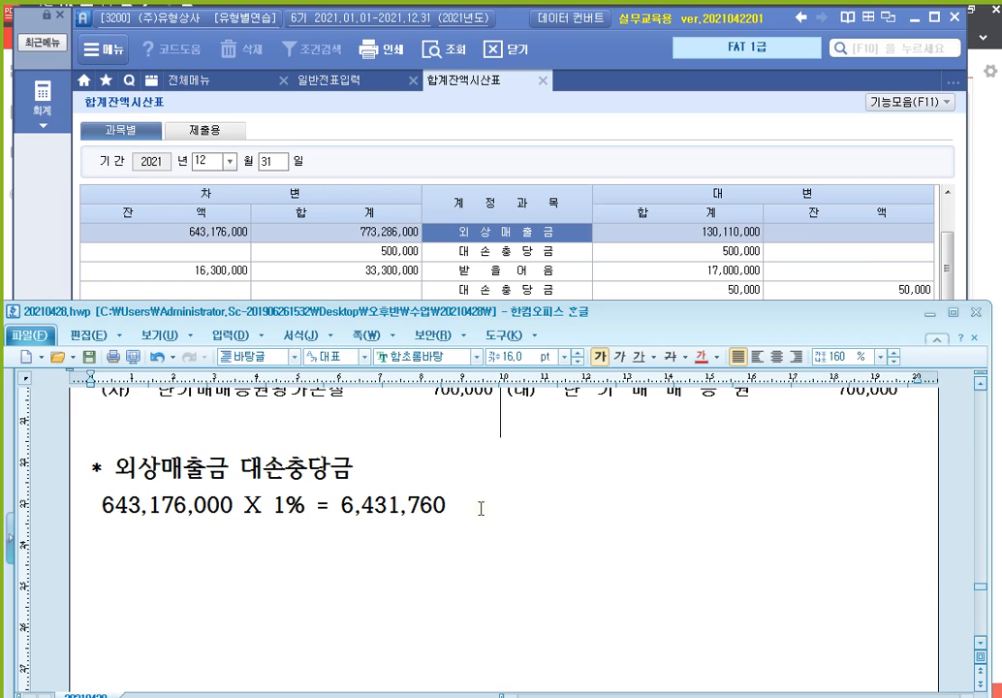
pyautogui.write('- 0 = 6,431')
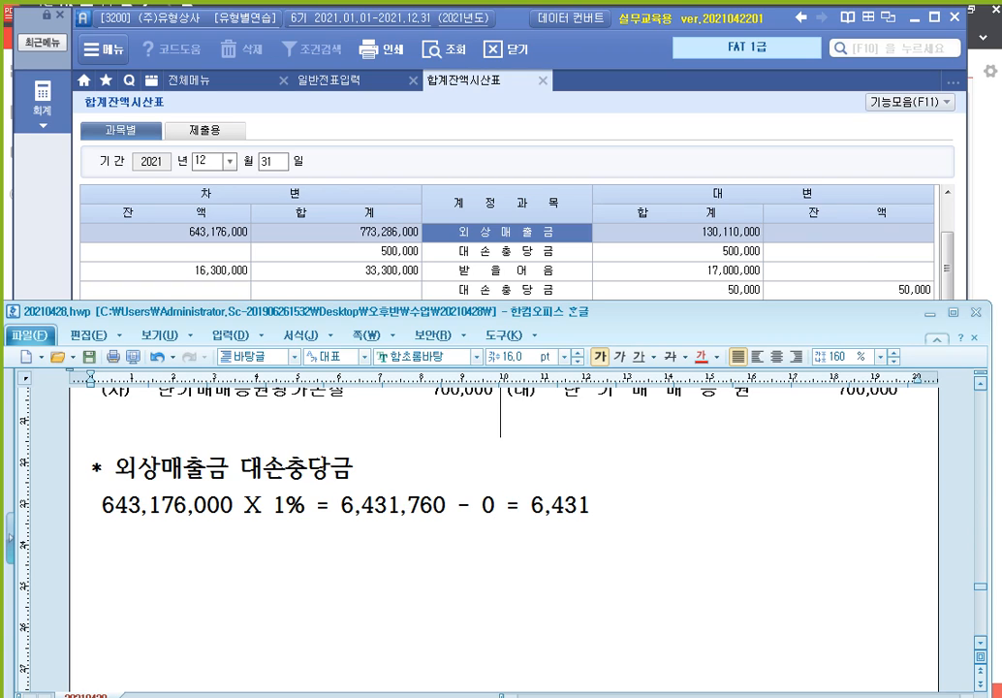
pyautogui.write(',7600')
pyautogui.press('BackSpace')
pyautogui.press('Return')
pyautogui.write('* qk')
pyautogui.press('BackSpace')
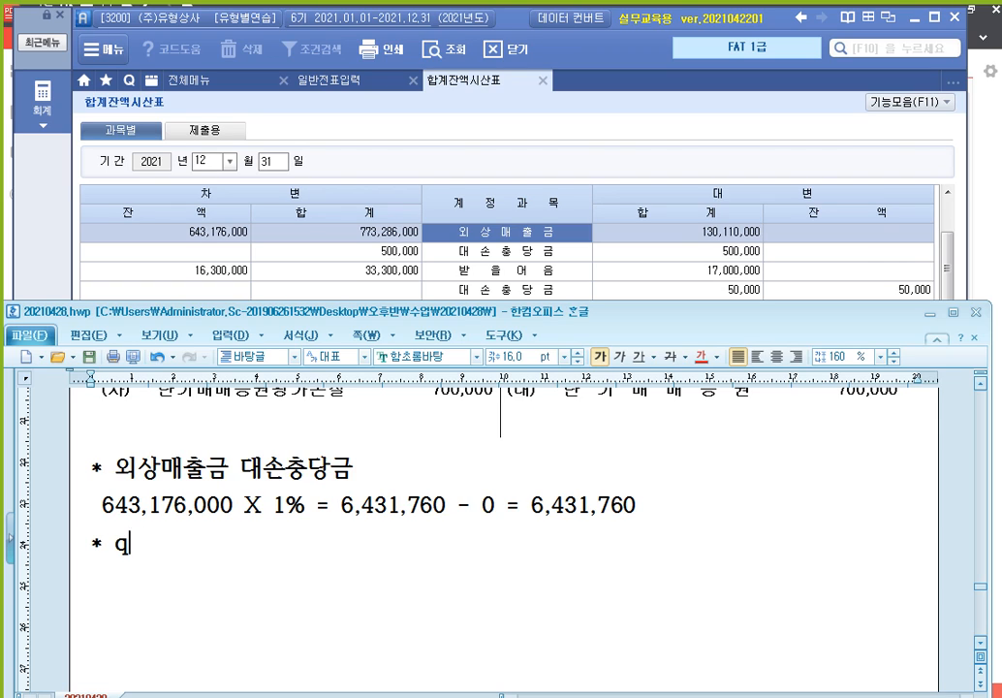
# Type '* 받을어음 대손충당금' and beneath it 16,300,000 X 1% = 163,000 - 50,000 = 113,000
pyautogui.press('BackSpace')
pyautogui.press('Hangul')
pyautogui.write('바ㄷ을어음 대소')
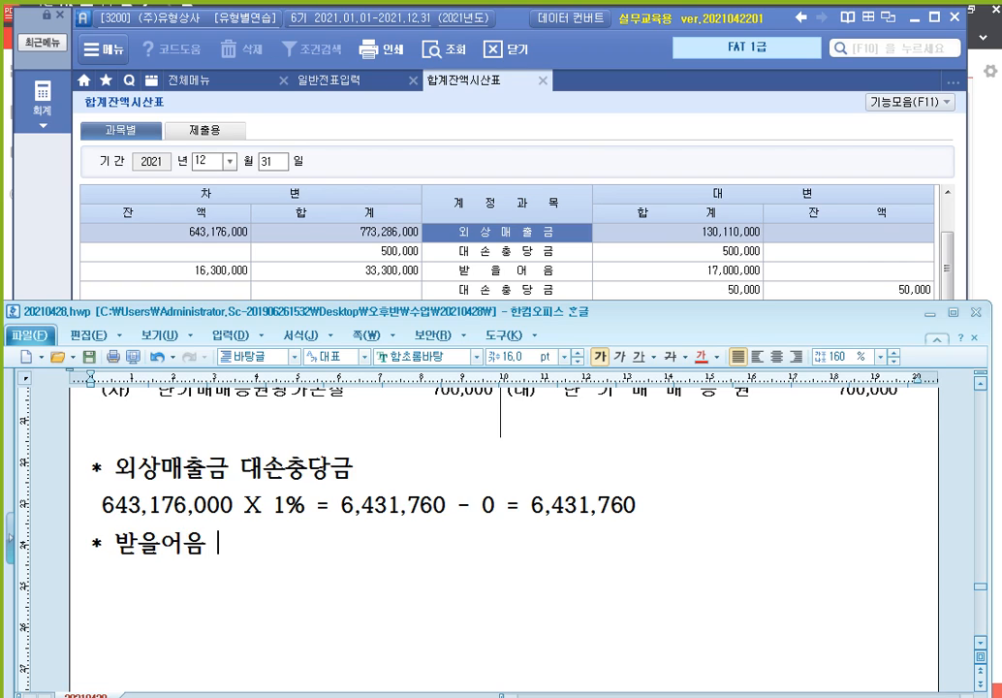
pyautogui.write('ㄴ충당금')
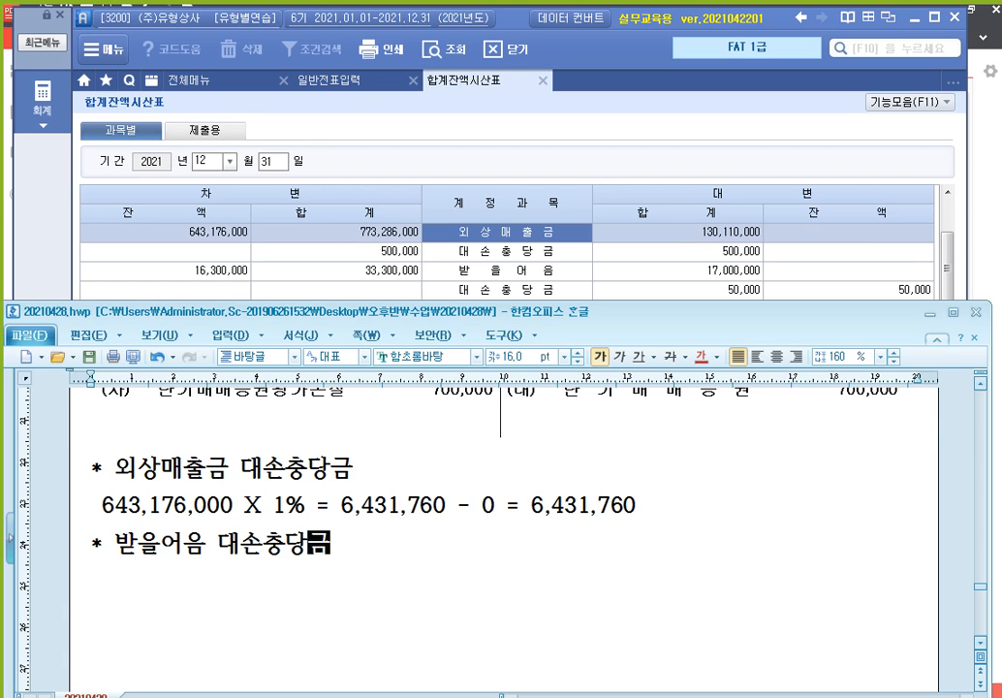
pyautogui.press('Return')
pyautogui.write('1')
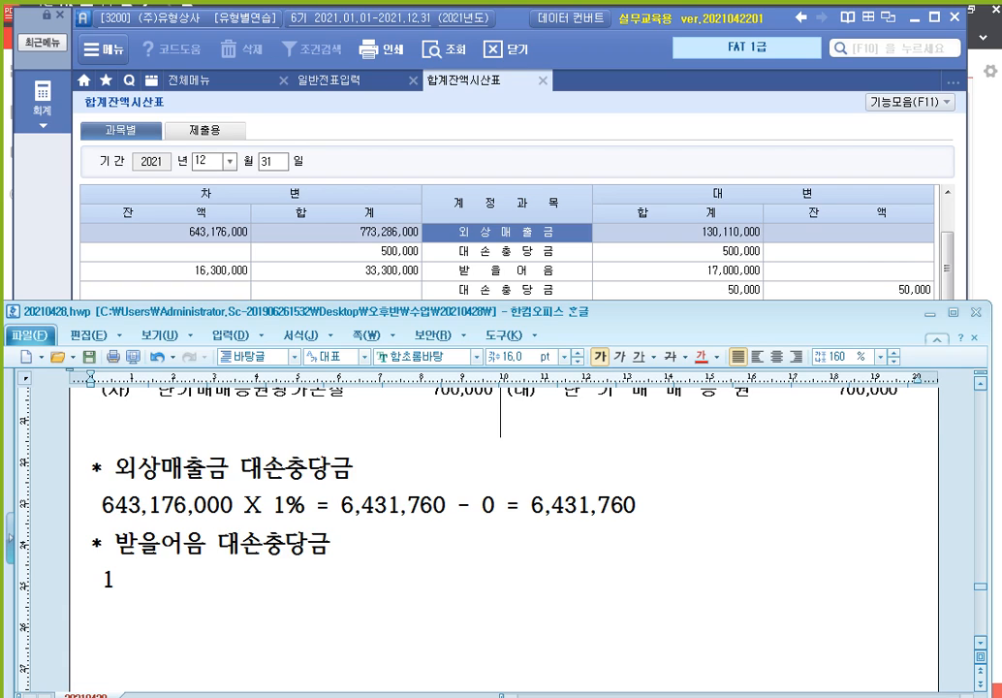
pyautogui.write('6,300,000')
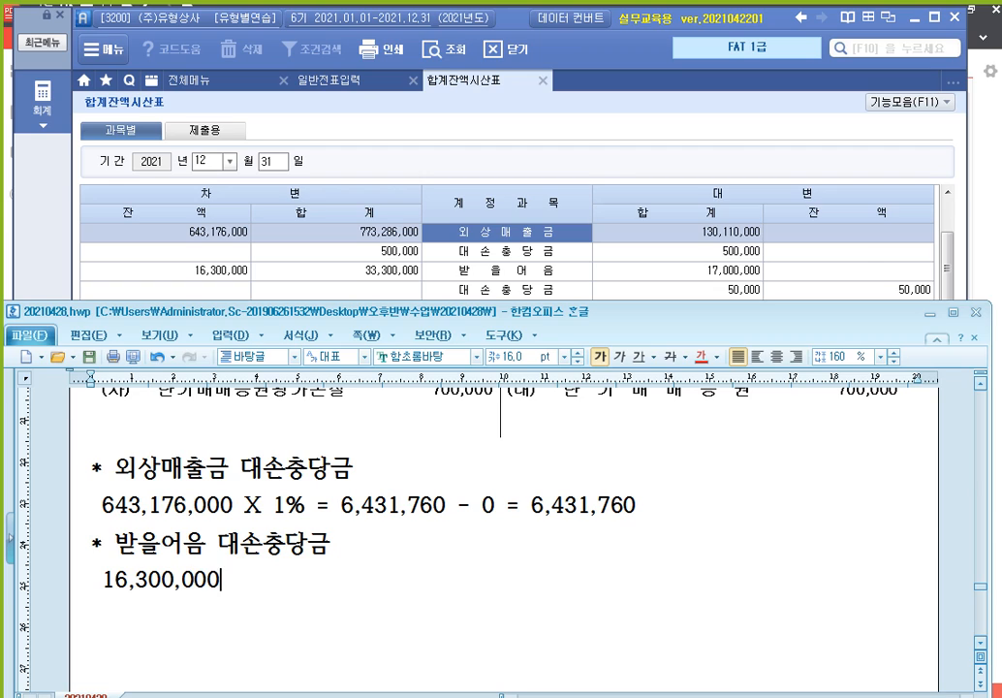
pyautogui.write(' X 1% =')
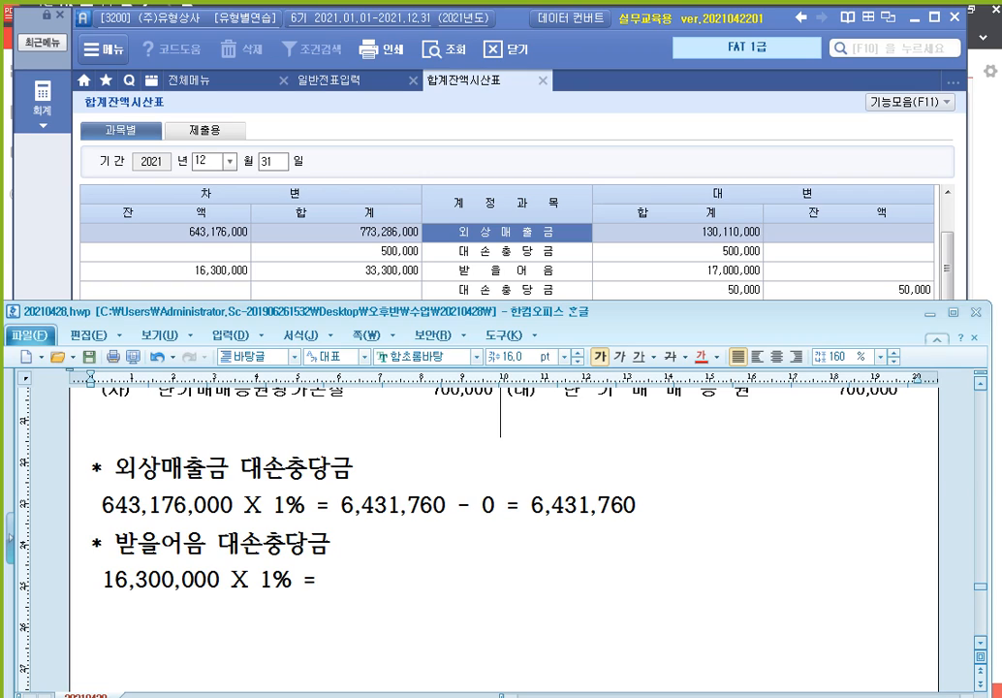
pyautogui.write(' 163,000')
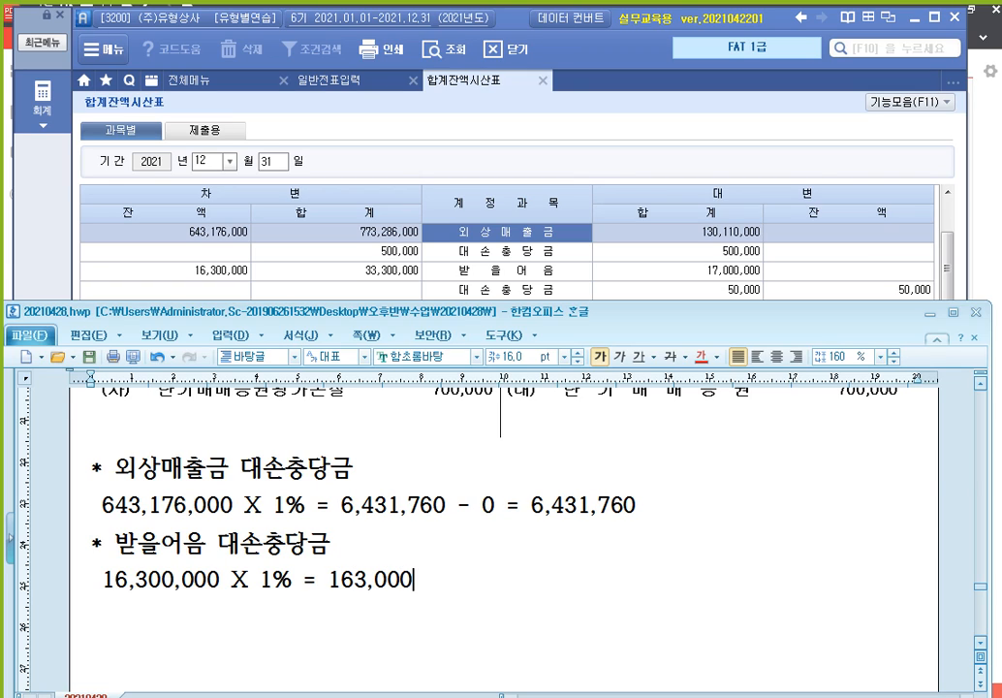
pyautogui.write(' - 50,000')
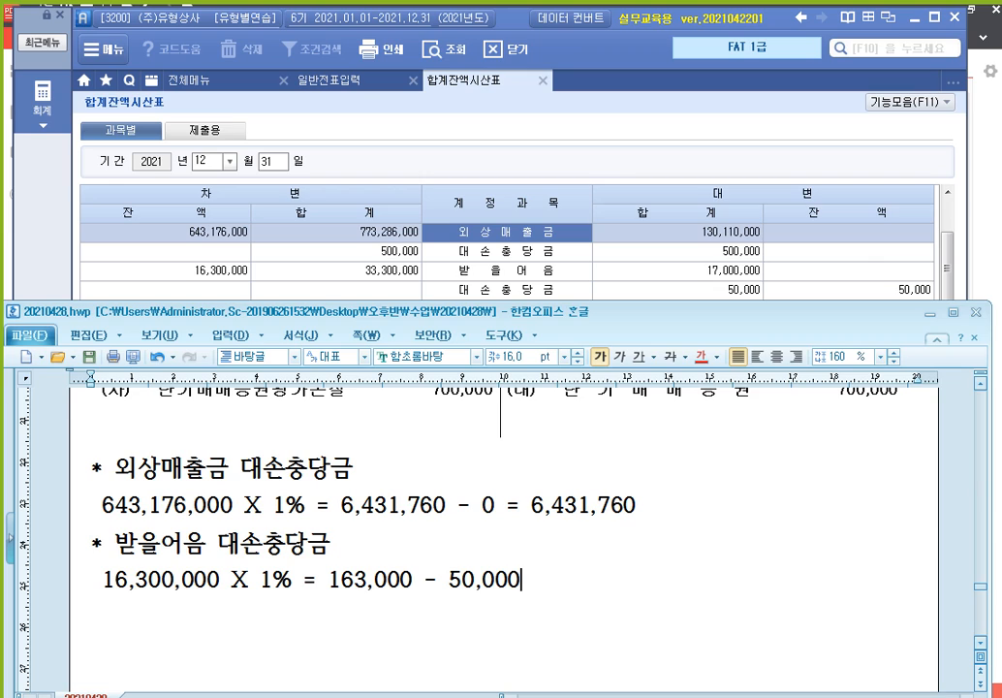
pyautogui.write(' = 113,000')
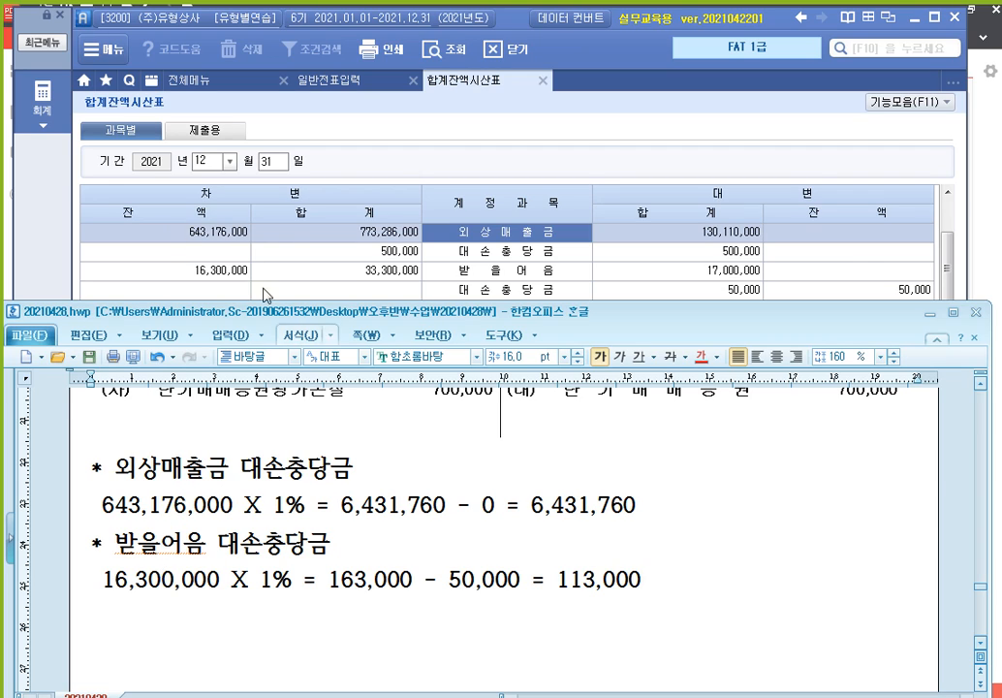
# Box 643,176,000 and 16,300,000 in the trial balance, clear the marks, and return to 알PDF
pyautogui.moveTo(179, 222); pyautogui.dragTo(256, 245)
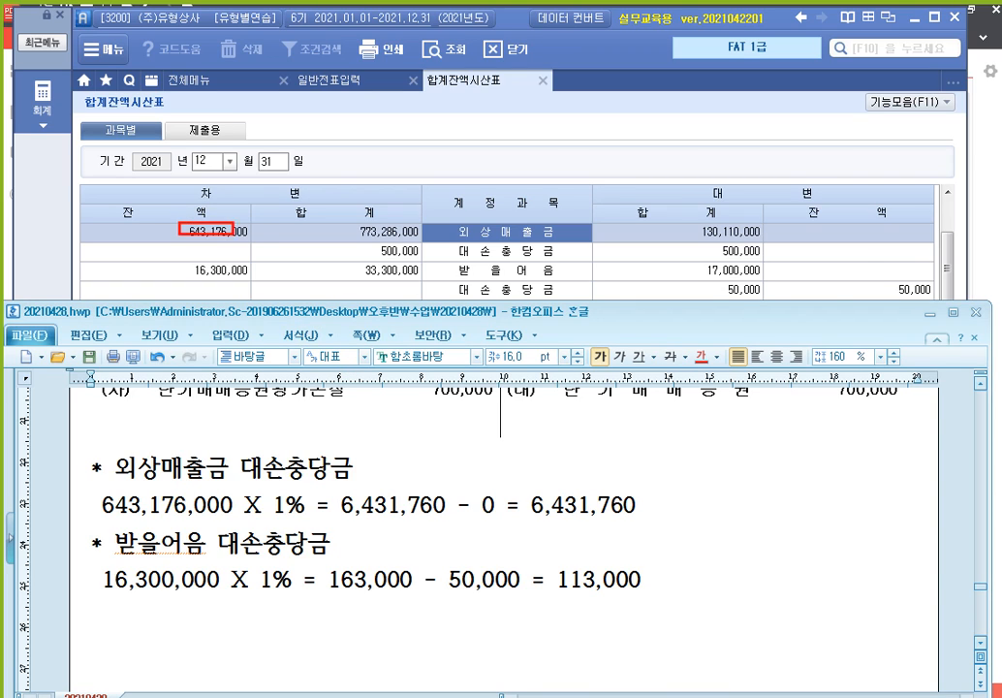
pyautogui.moveTo(184, 262); pyautogui.dragTo(253, 281)
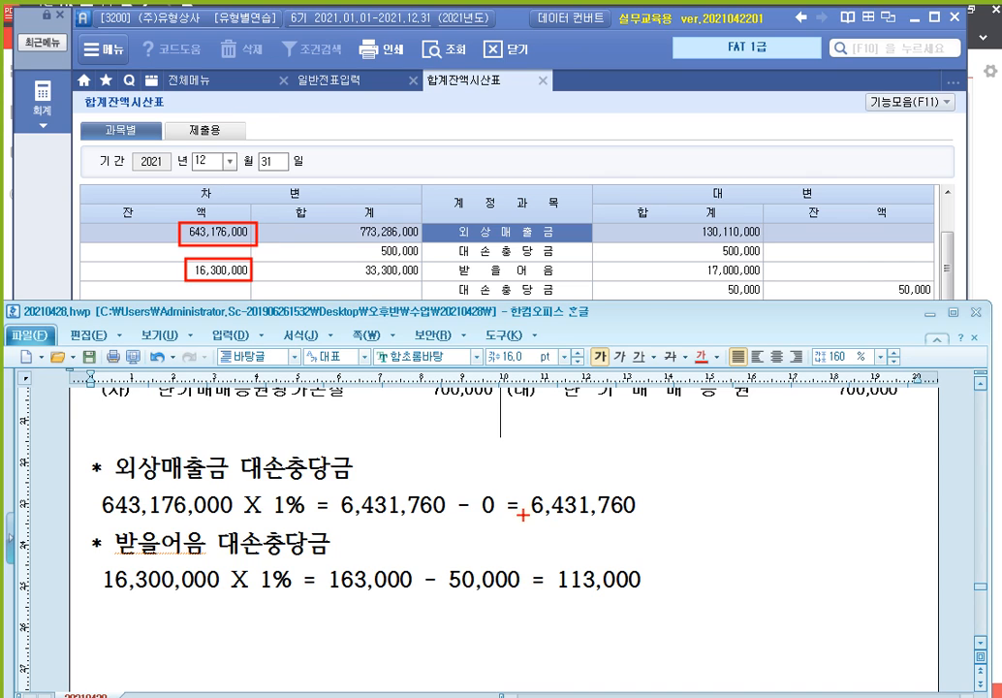
pyautogui.press('Escape')
pyautogui.click(996, 187)
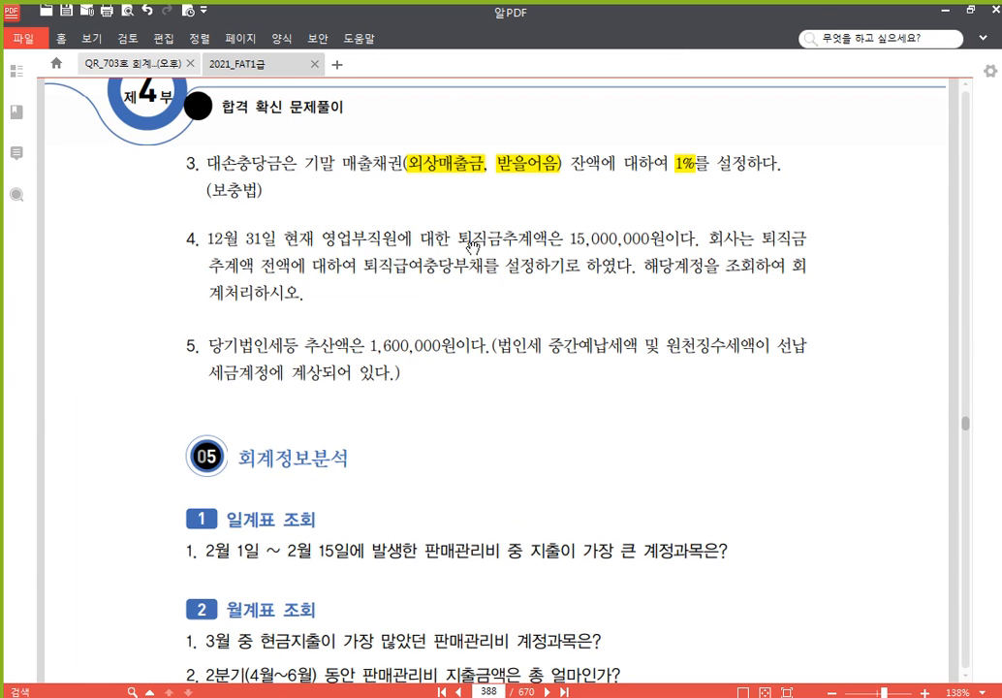
pyautogui.scroll(-1, 493, 281)
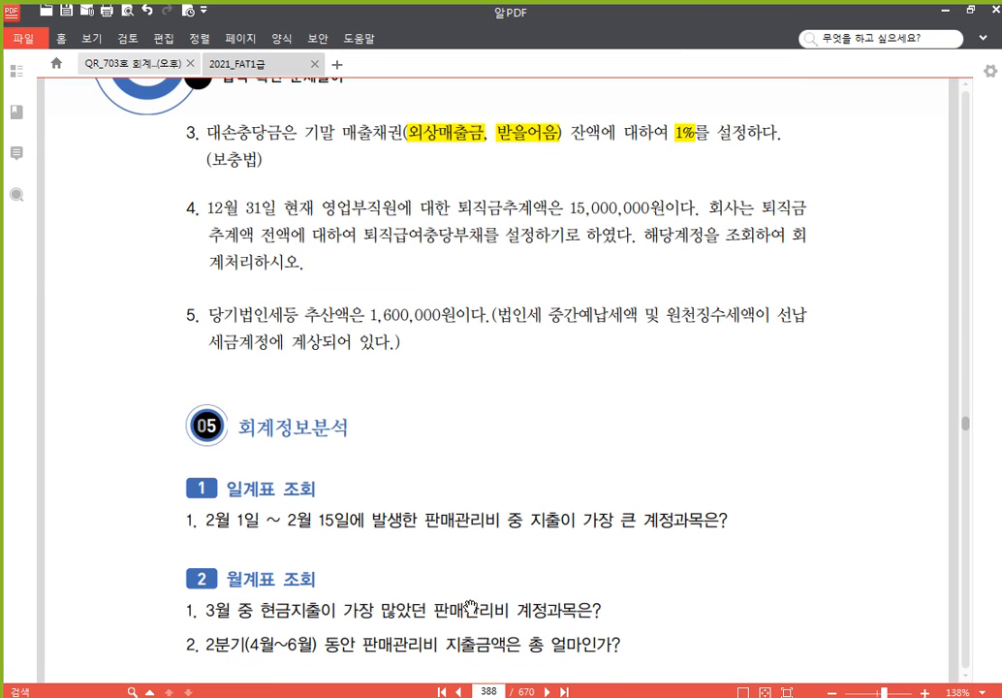
pyautogui.click(415, 696)
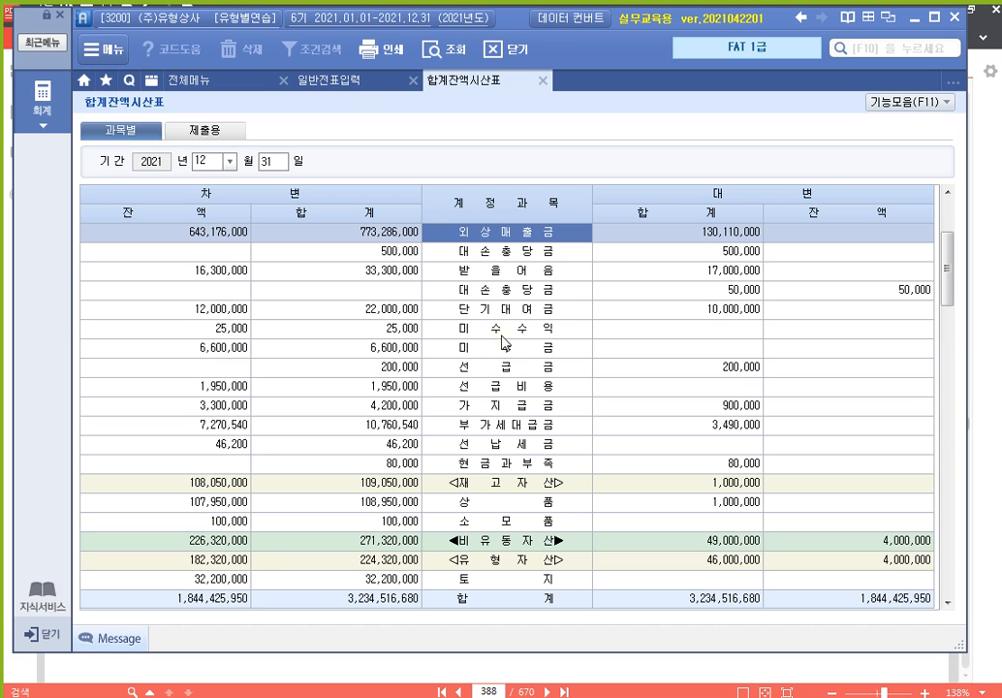
pyautogui.click(525, 406)
pyautogui.scroll(-9, 526, 407)
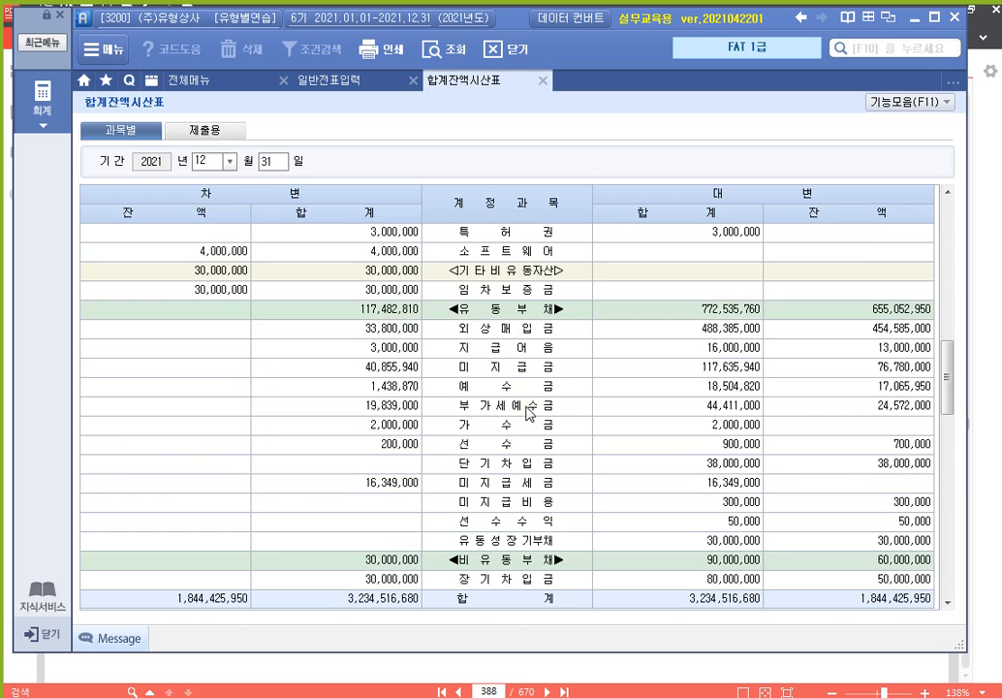
pyautogui.scroll(-3, 527, 411)
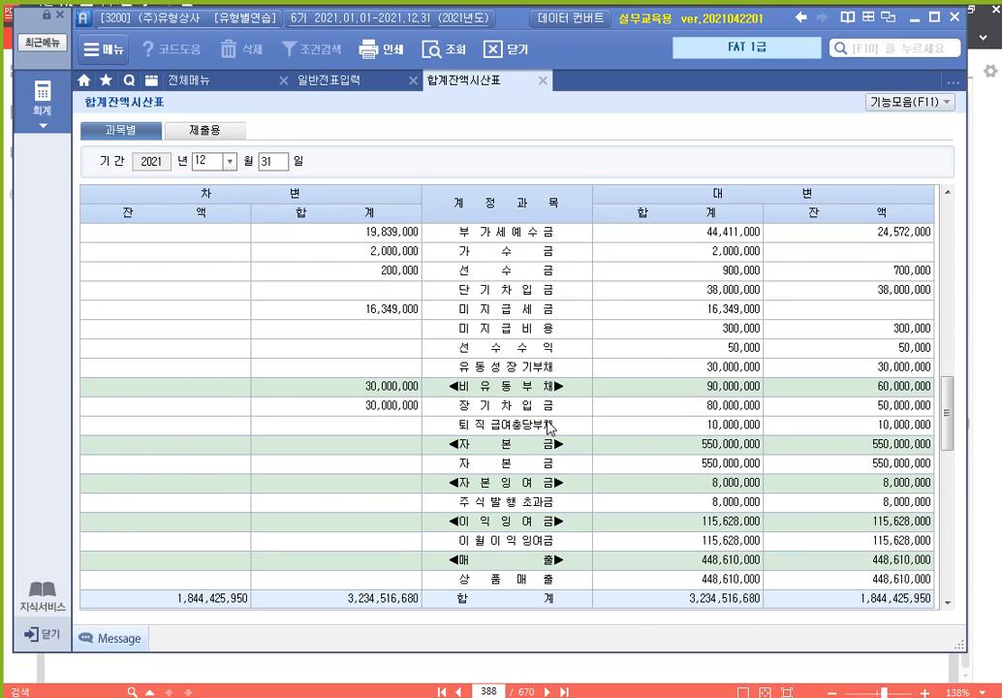
pyautogui.click(550, 427)
pyautogui.click(838, 432)
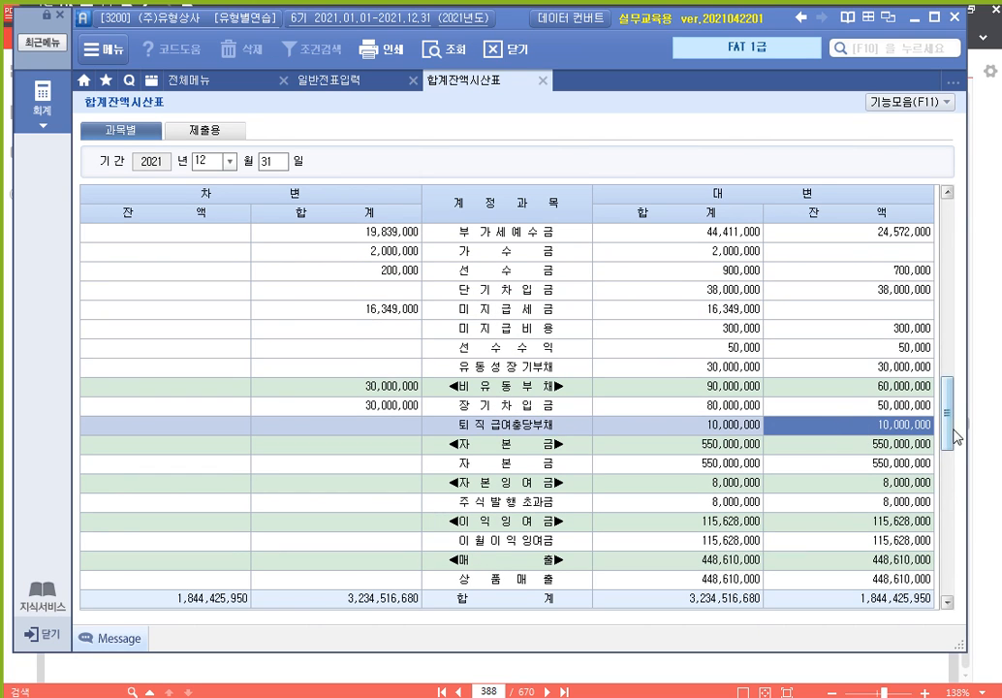
pyautogui.scroll(-2, 948, 402)
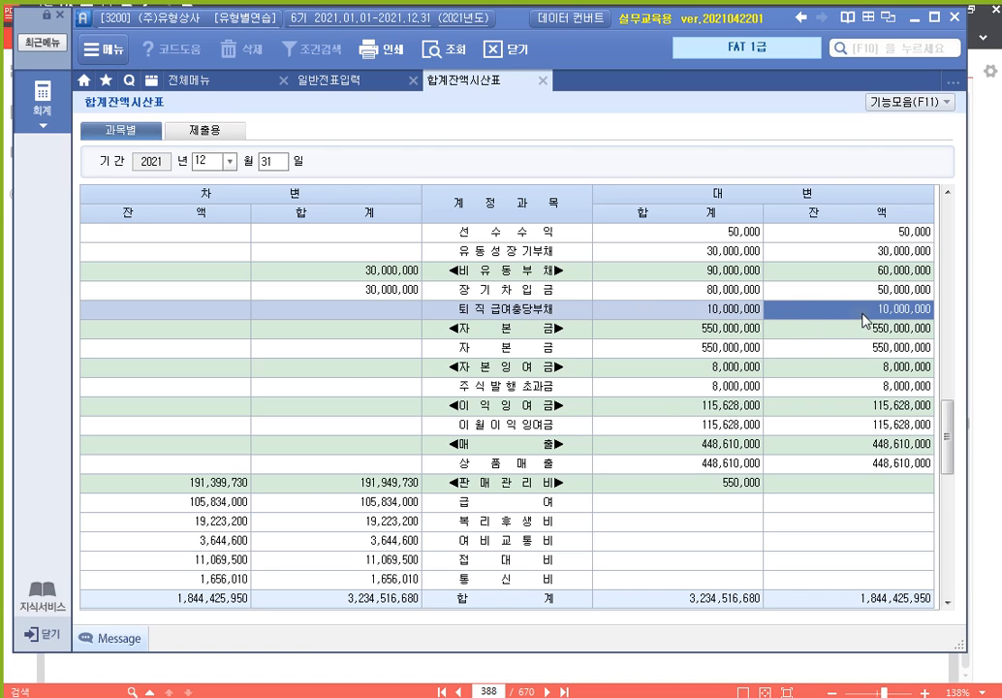
pyautogui.hotkey('alt', 'Tab')
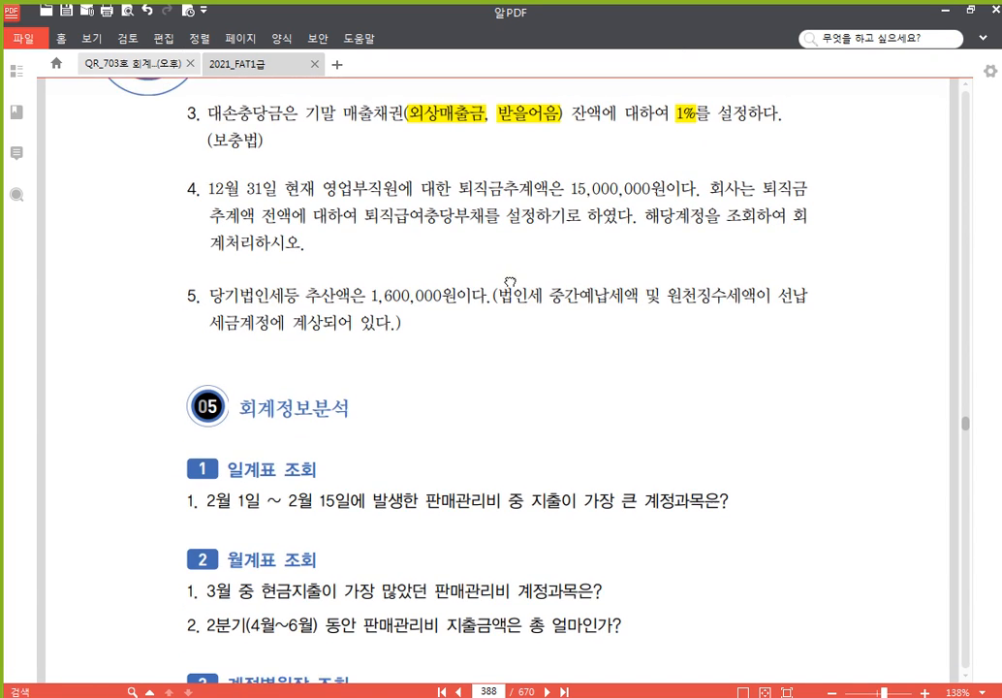
# Write '* 퇴직급여충당부채 추가액' with 15,000,000 - 10,000,000 = 5,000,000 => 퇴직급여(전입액) beneath it
pyautogui.moveTo(510, 282); pyautogui.dragTo(510, 208)
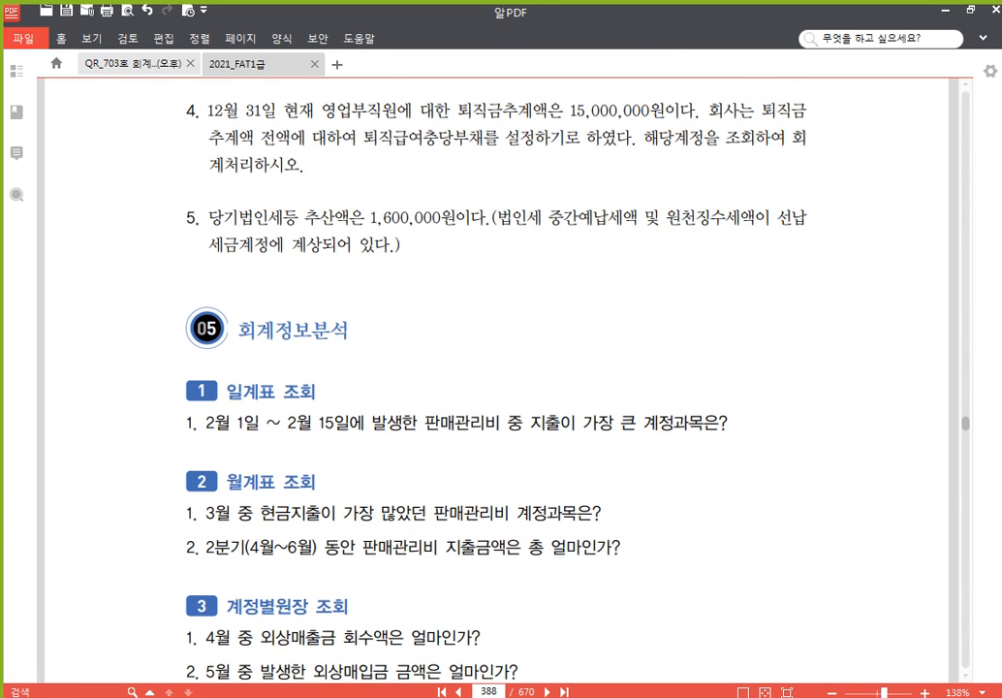
pyautogui.hotkey('alt', 'Tab')
pyautogui.scroll(-2, 348, 581)
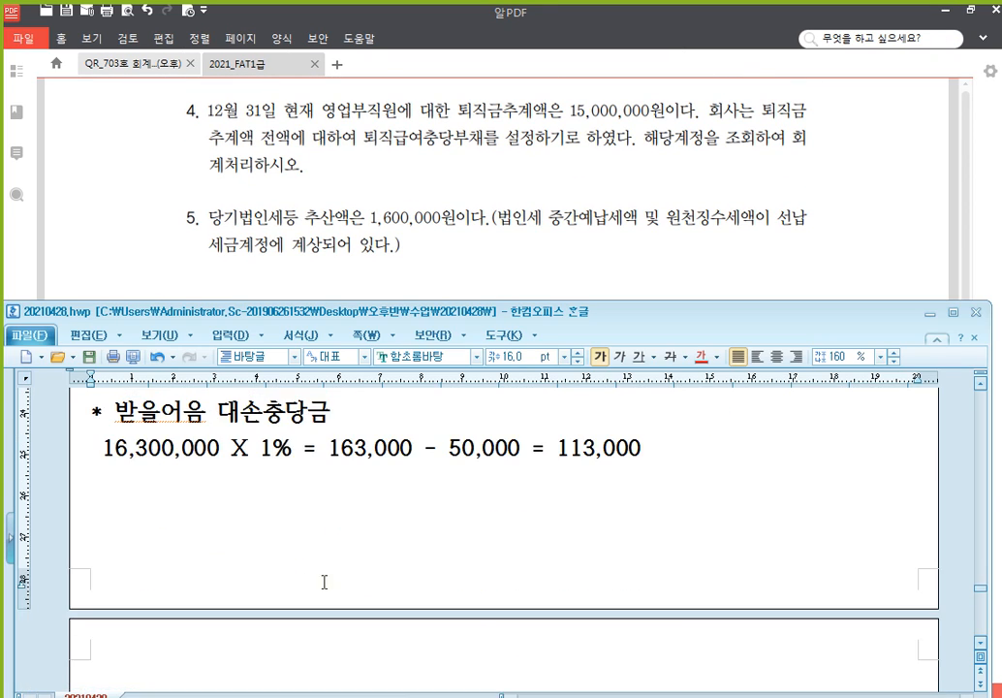
pyautogui.write('* xh')
pyautogui.write('퇴직급여충ㄷ')
pyautogui.write('당')
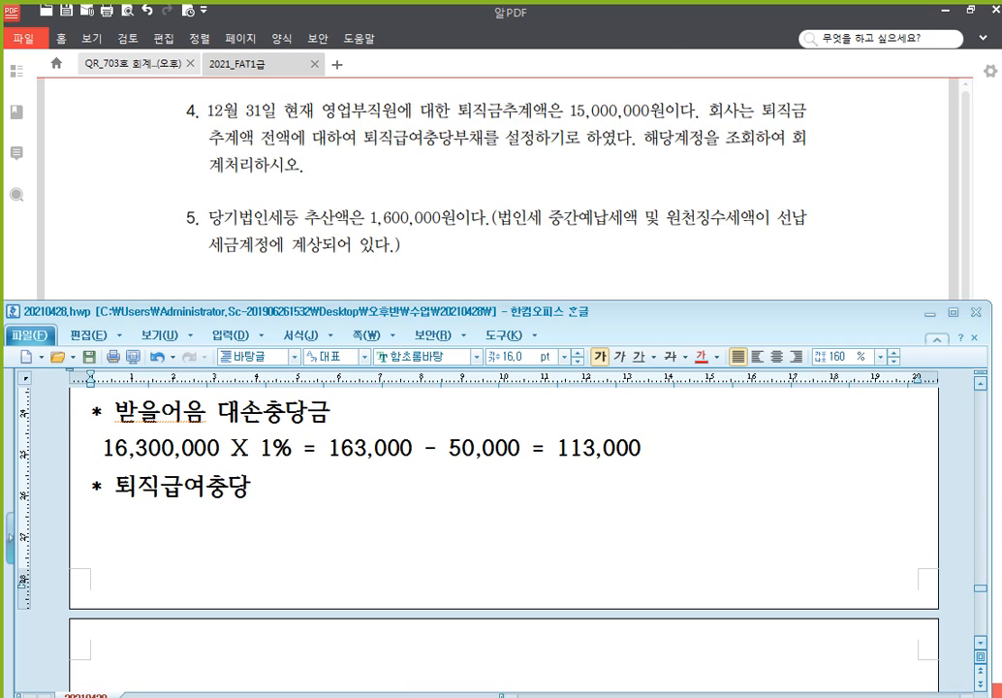
pyautogui.write('부채 축가액')
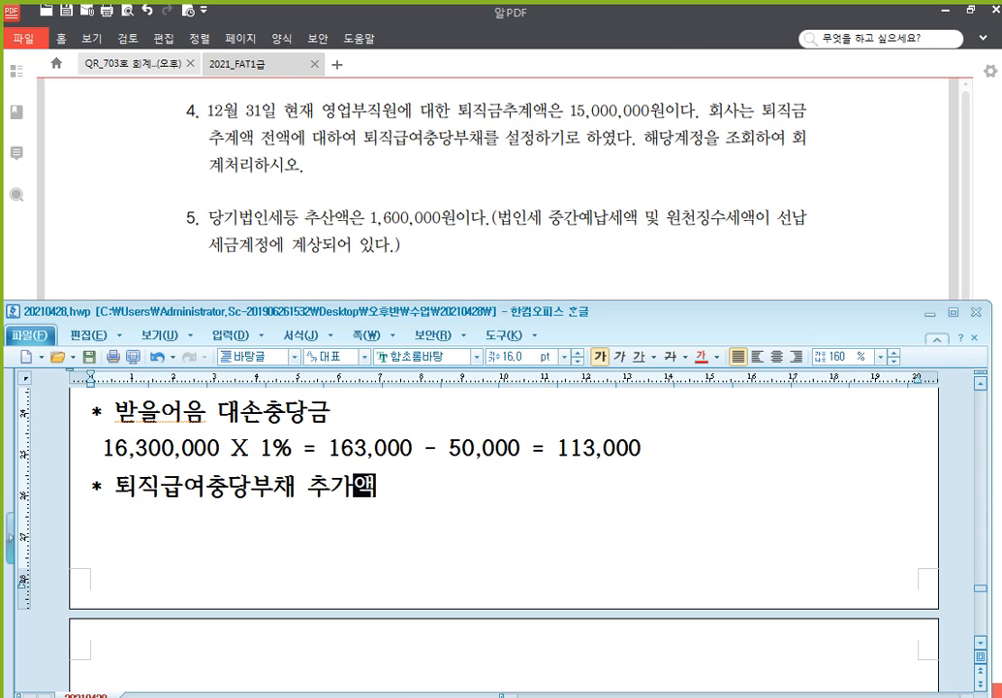
pyautogui.press('Return')
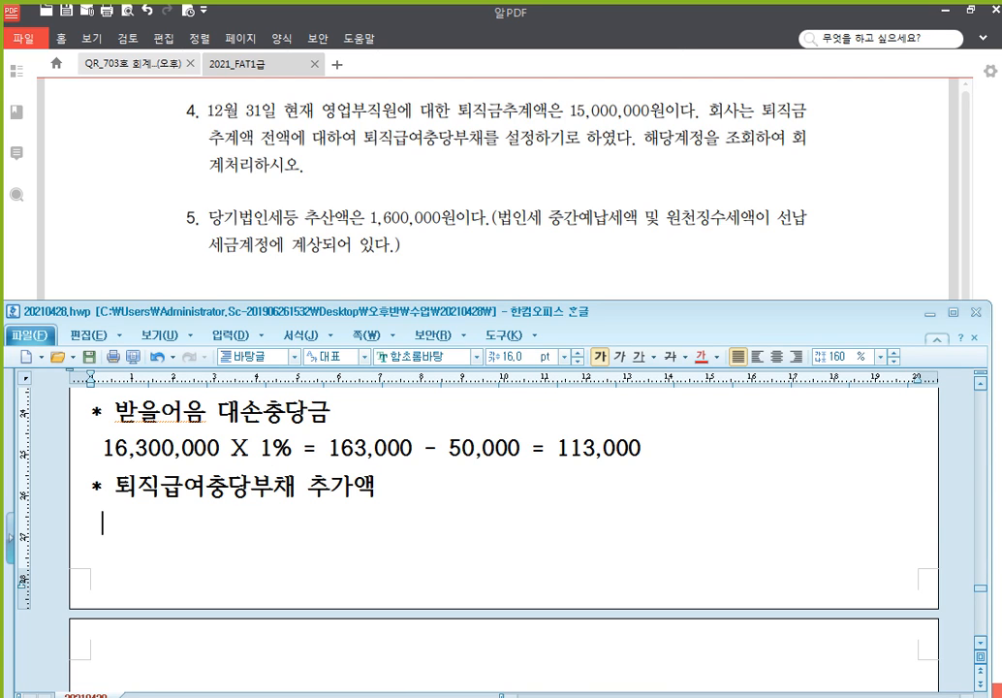
pyautogui.write('15,000,000 ')
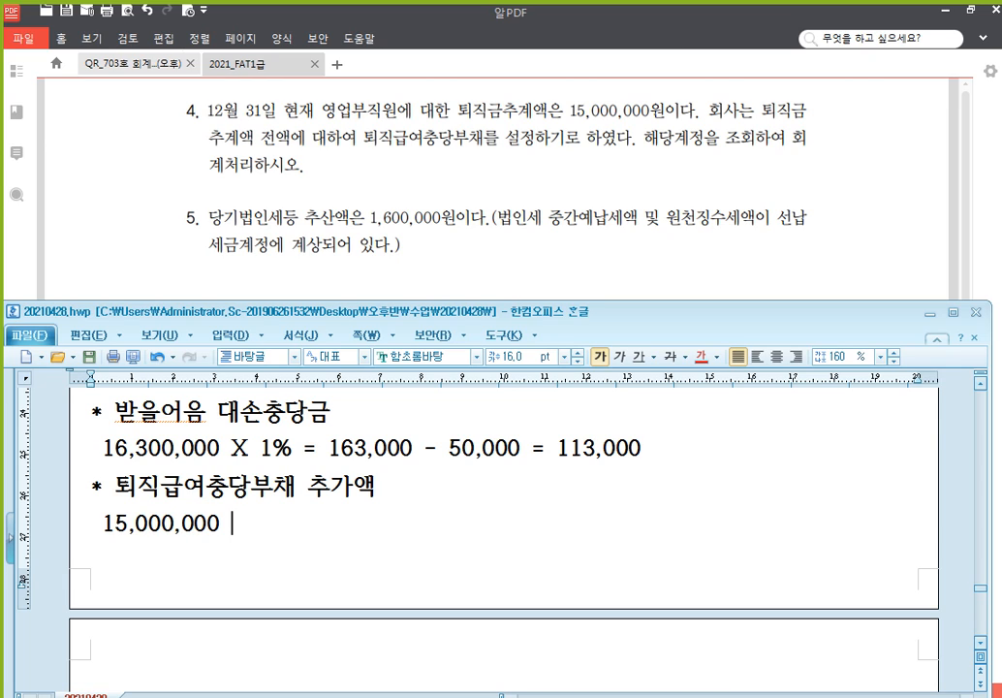
pyautogui.write('- 10,000,')
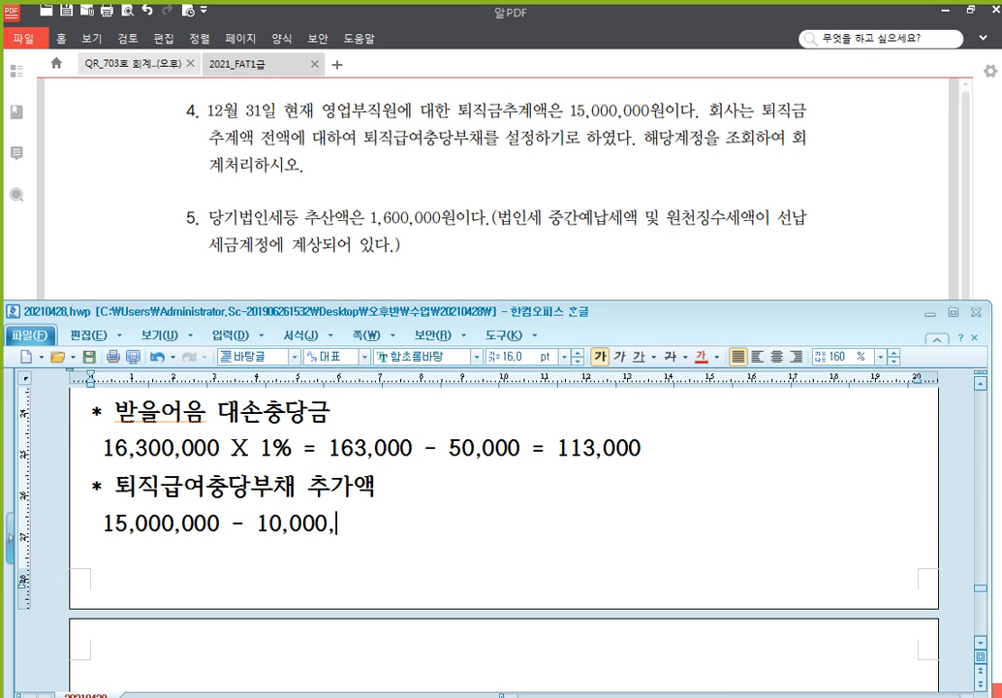
pyautogui.write('000 = 5')
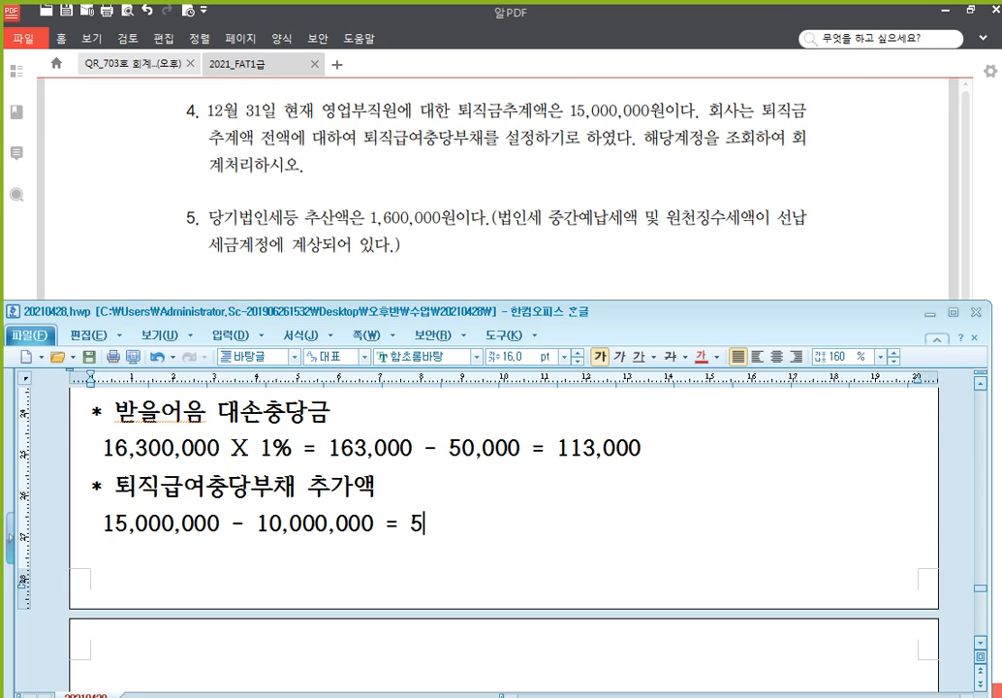
pyautogui.write(',000,000')
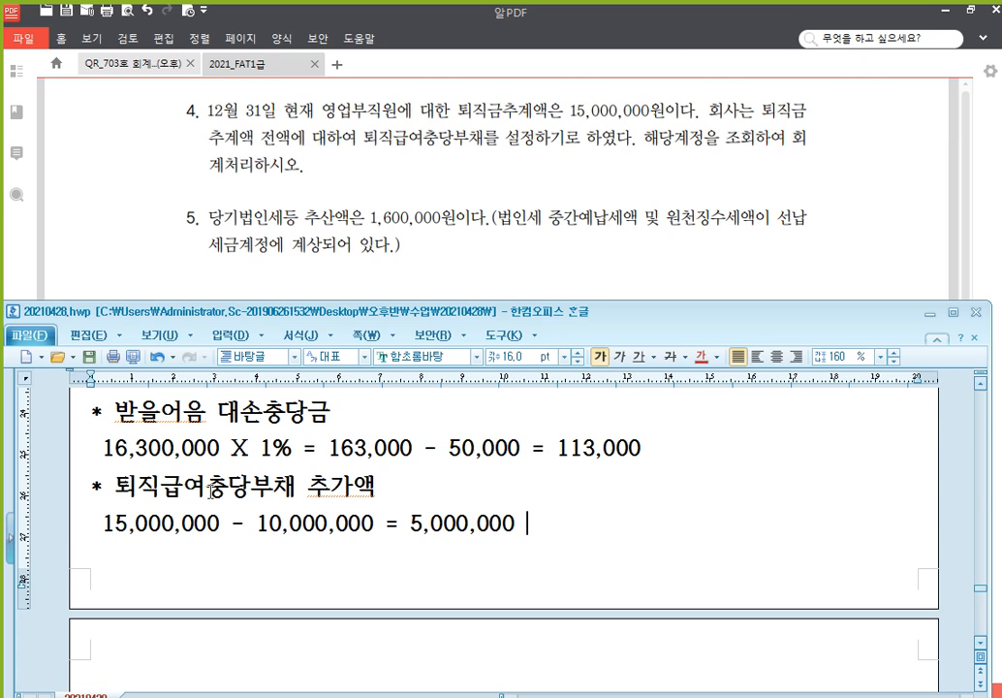
pyautogui.write('=> 퇴직')
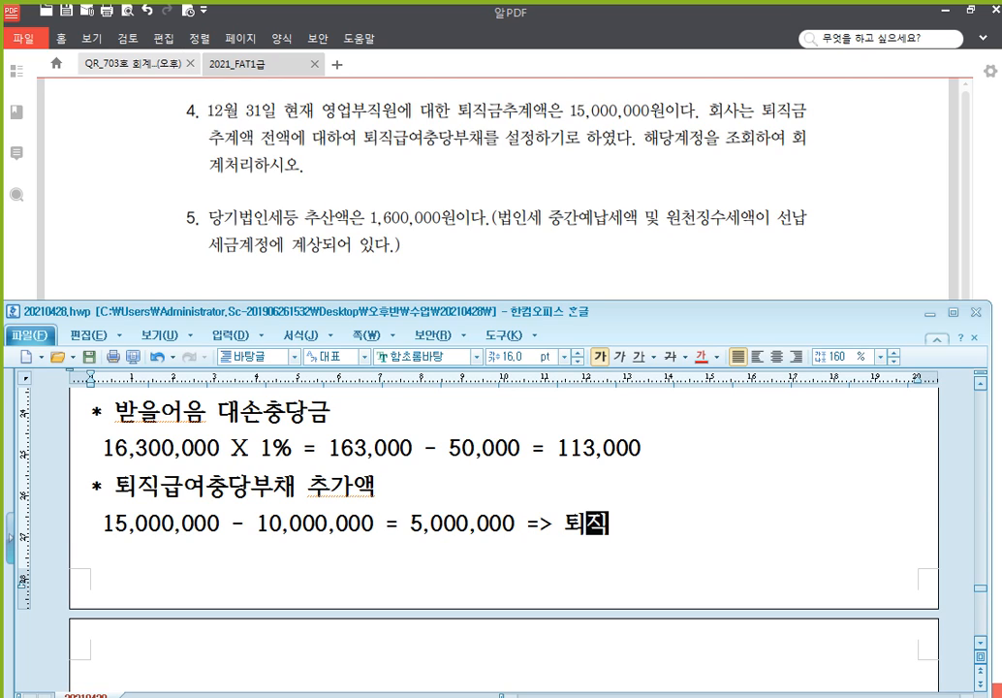
pyautogui.write('급여(전입액)')
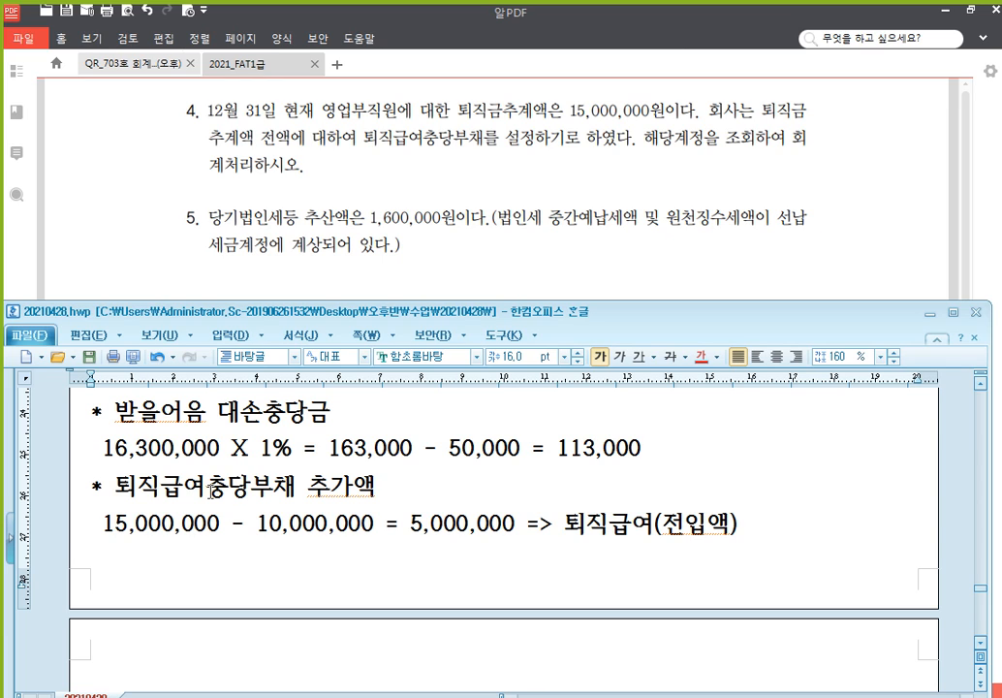
pyautogui.scroll(-1, 261, 494)
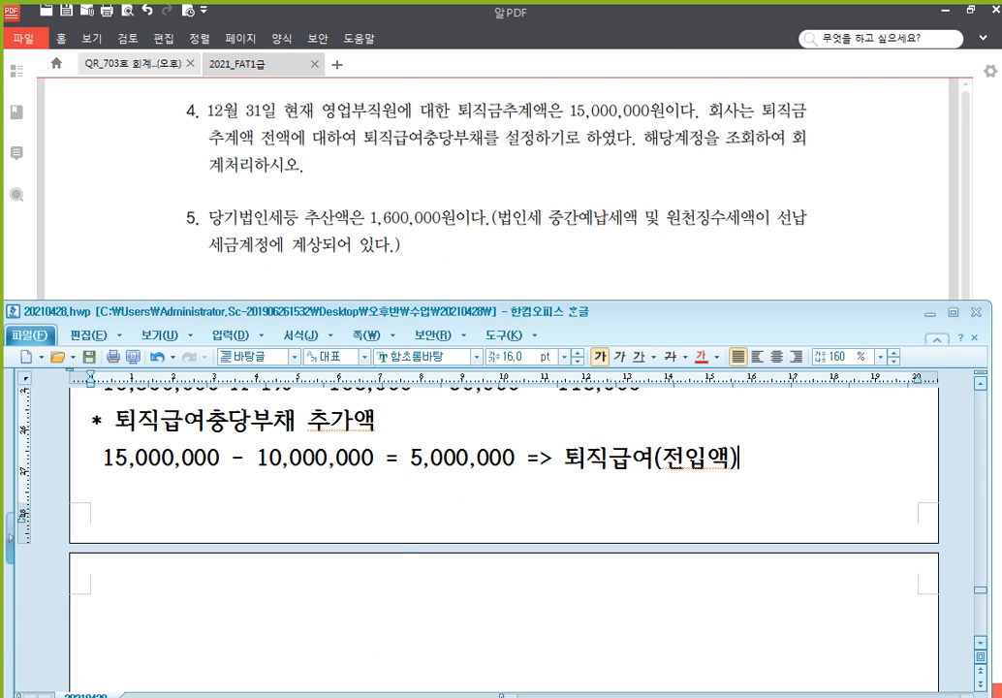
pyautogui.click(383, 695)
pyautogui.scroll(10, 559, 453)
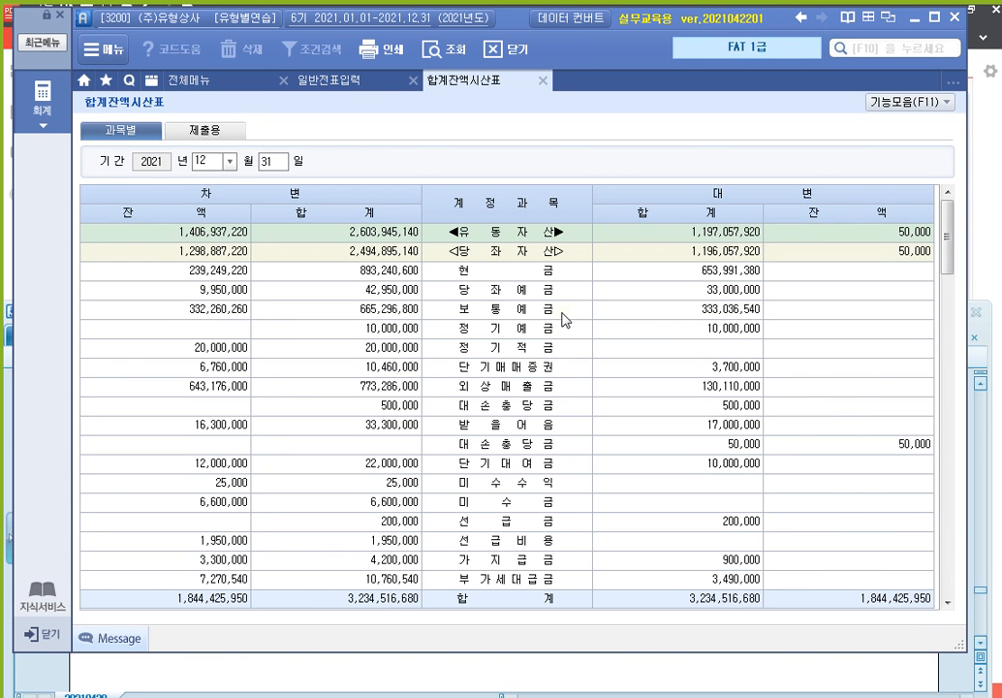
pyautogui.scroll(-3, 546, 499)
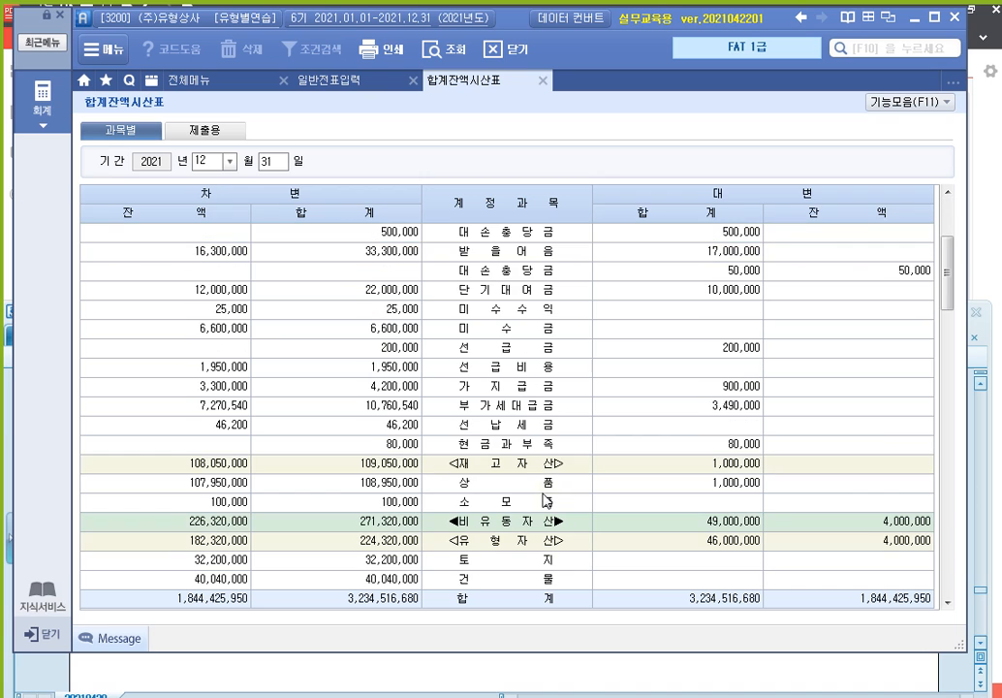
pyautogui.scroll(3, 509, 351)
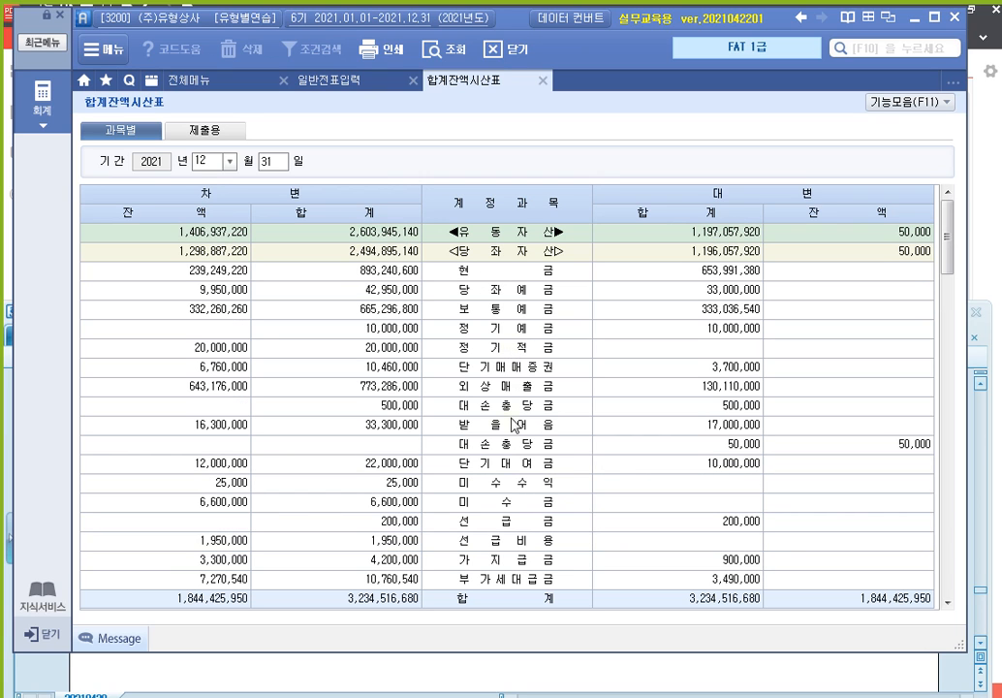
pyautogui.click(947, 602)
pyautogui.click(947, 602)
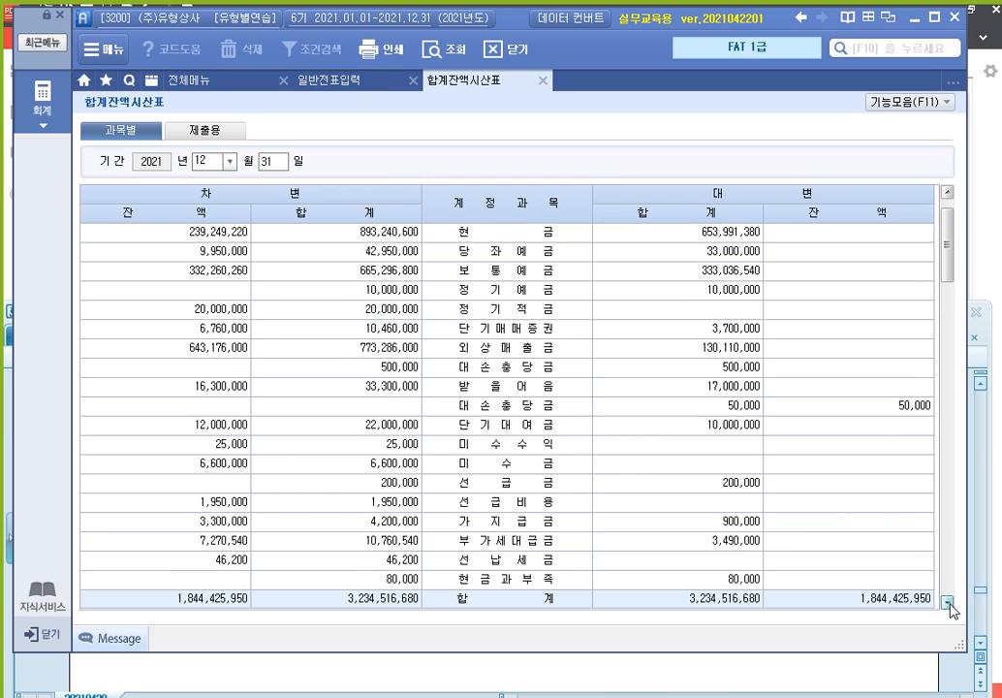
pyautogui.click(948, 602)
pyautogui.click(948, 602)
pyautogui.click(948, 602)
pyautogui.click(948, 602)
pyautogui.click(490, 483)
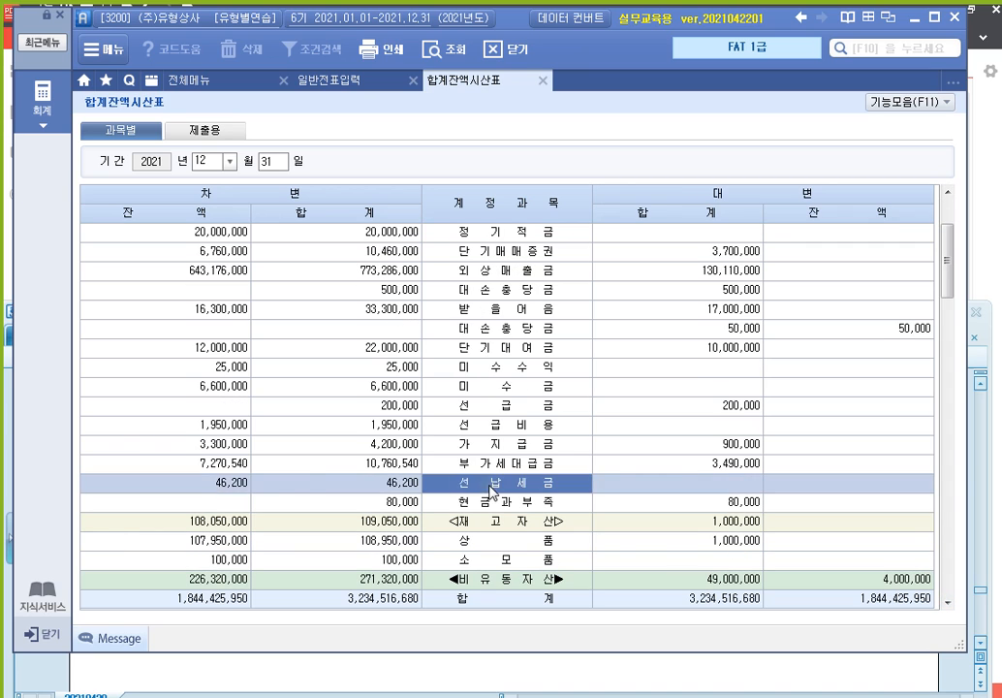
pyautogui.click(213, 482)
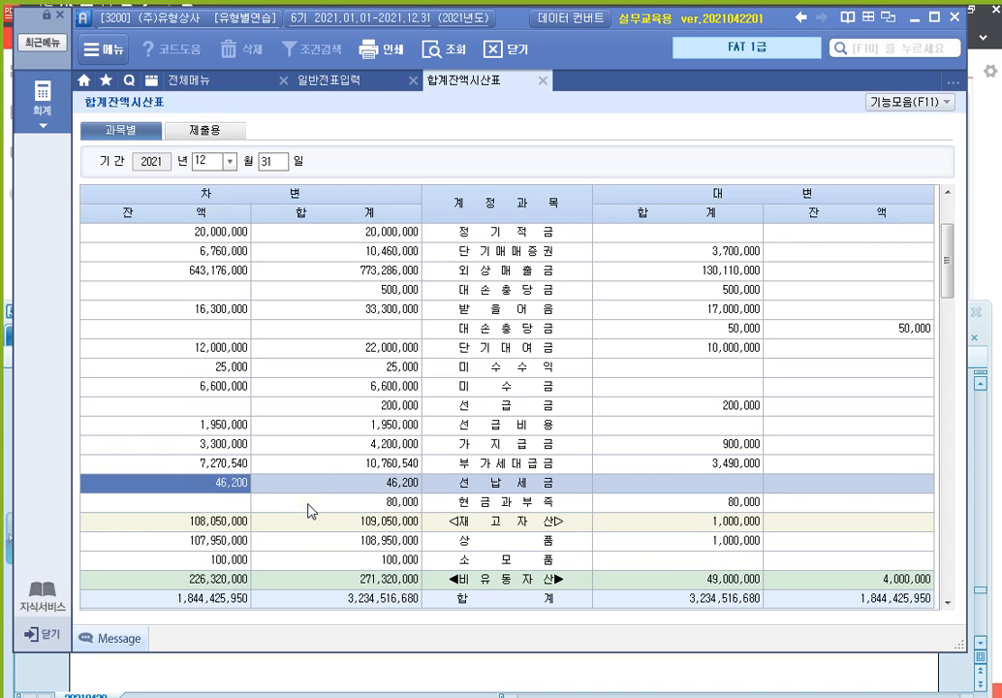
pyautogui.scroll(-3, 330, 472)
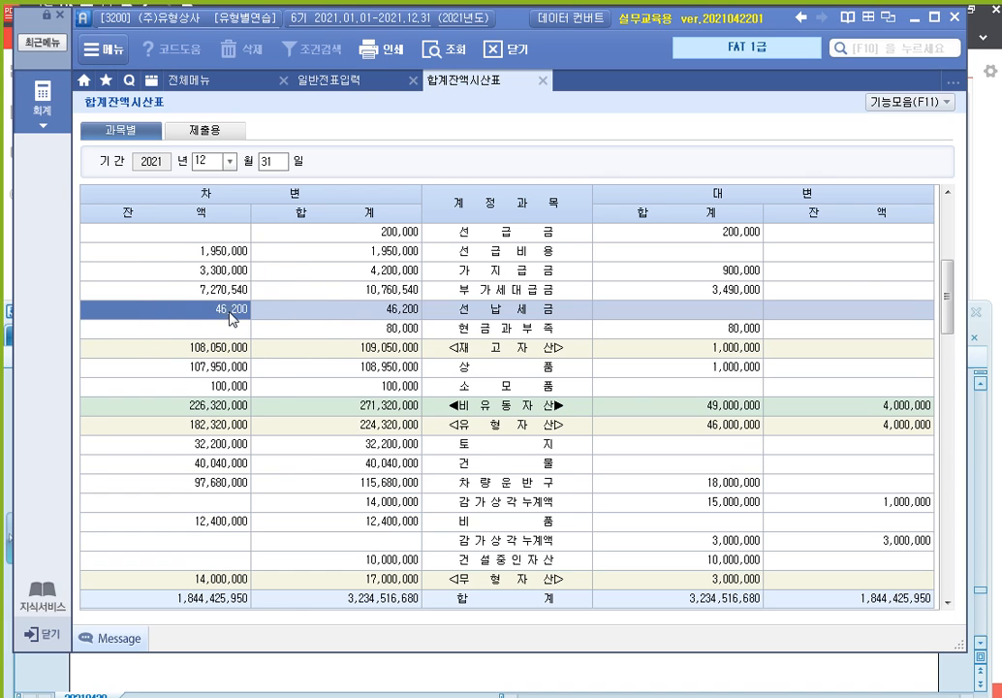
pyautogui.scroll(-3, 233, 319)
pyautogui.scroll(3, 232, 319)
pyautogui.click(330, 601)
pyautogui.scroll(-1, 323, 598)
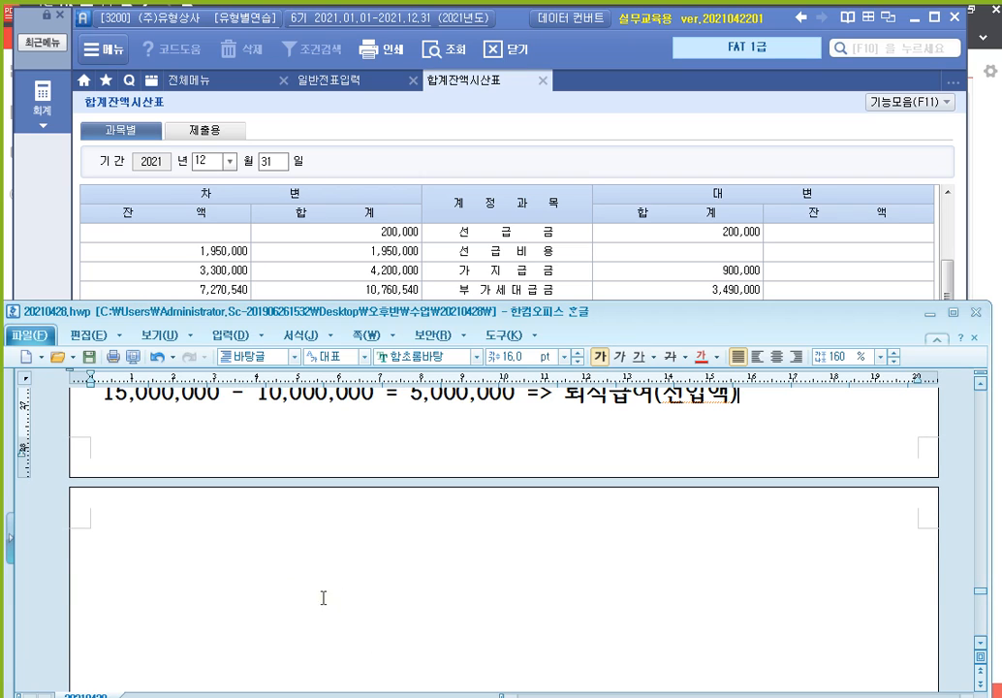
# Type the heading 수동결산 on the new page and undo the accidentally pasted lines
pyautogui.click(313, 560)
pyautogui.write('수동결산')
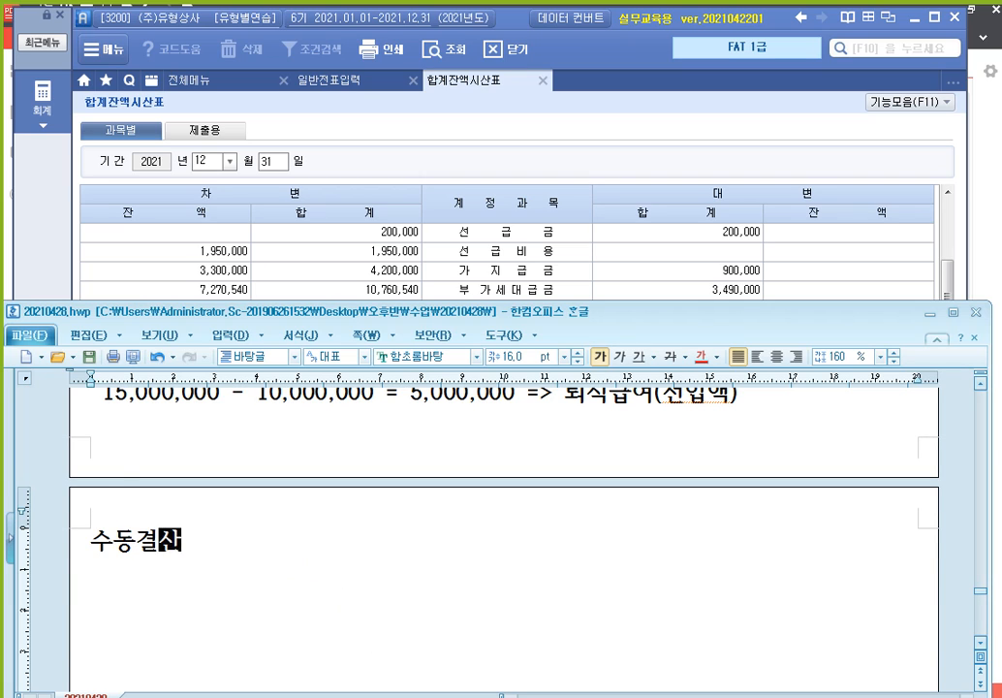
pyautogui.press('Return')
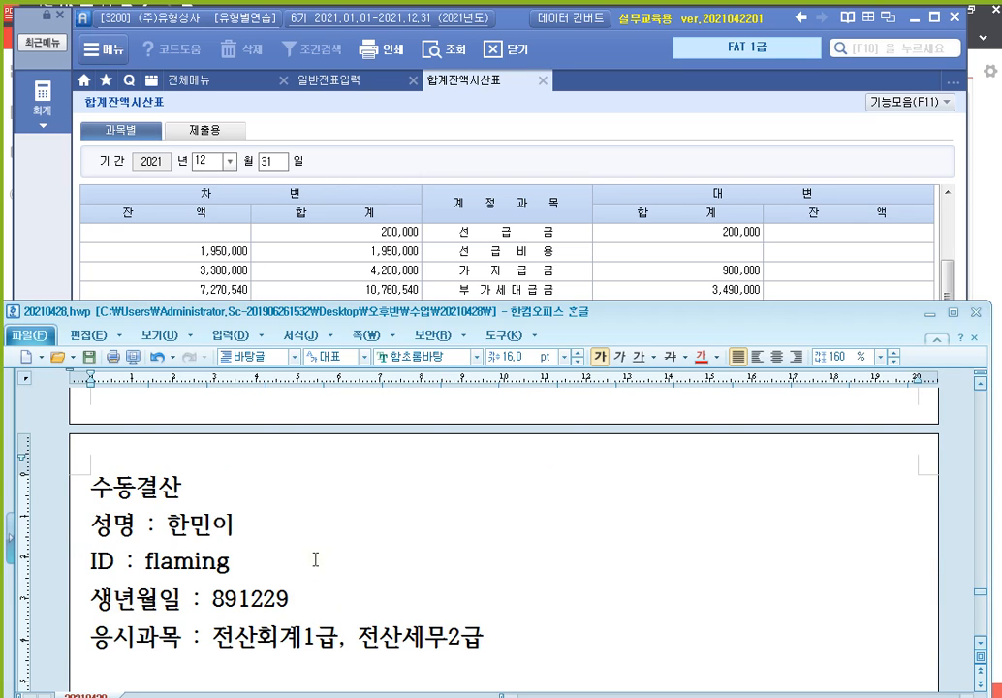
pyautogui.hotkey('ctrl', 'z')
pyautogui.scroll(-5, 424, 590)
pyautogui.scroll(-5, 302, 538)
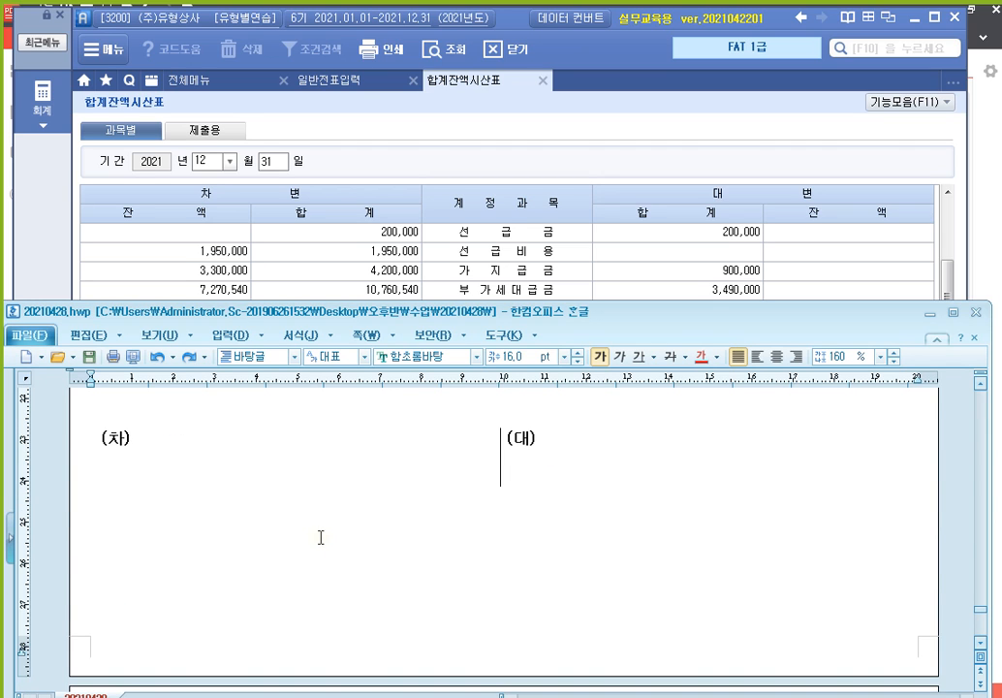
# Move the (차)/(대) table to just below the 수동결산 heading
pyautogui.click(284, 451)
pyautogui.click(310, 436)
pyautogui.scroll(10, 293, 504)
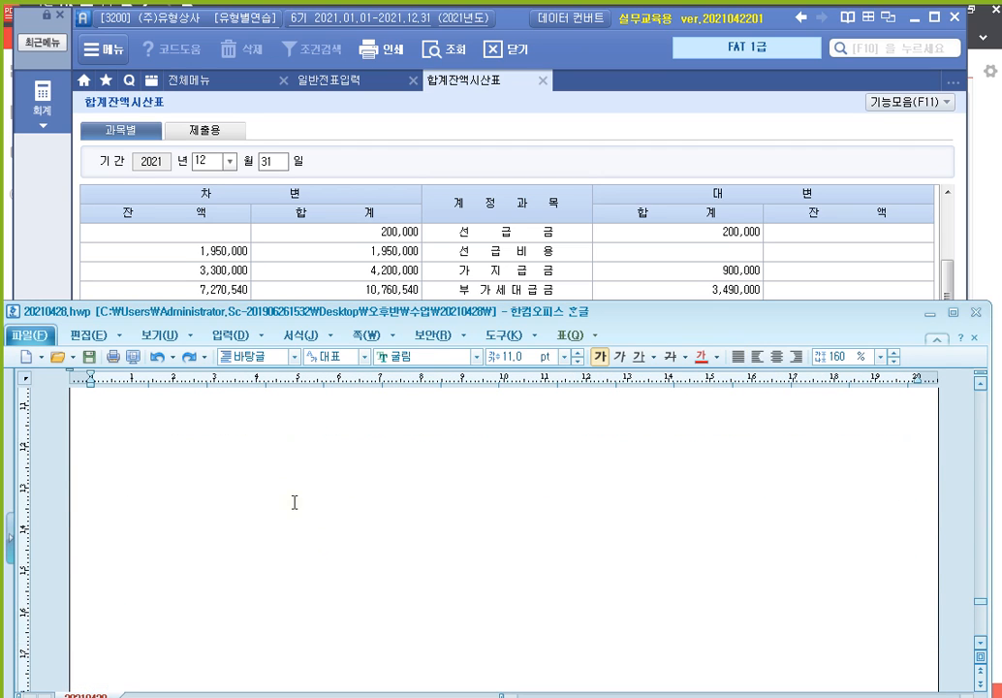
pyautogui.click(176, 466)
pyautogui.hotkey('ctrl', 'v')
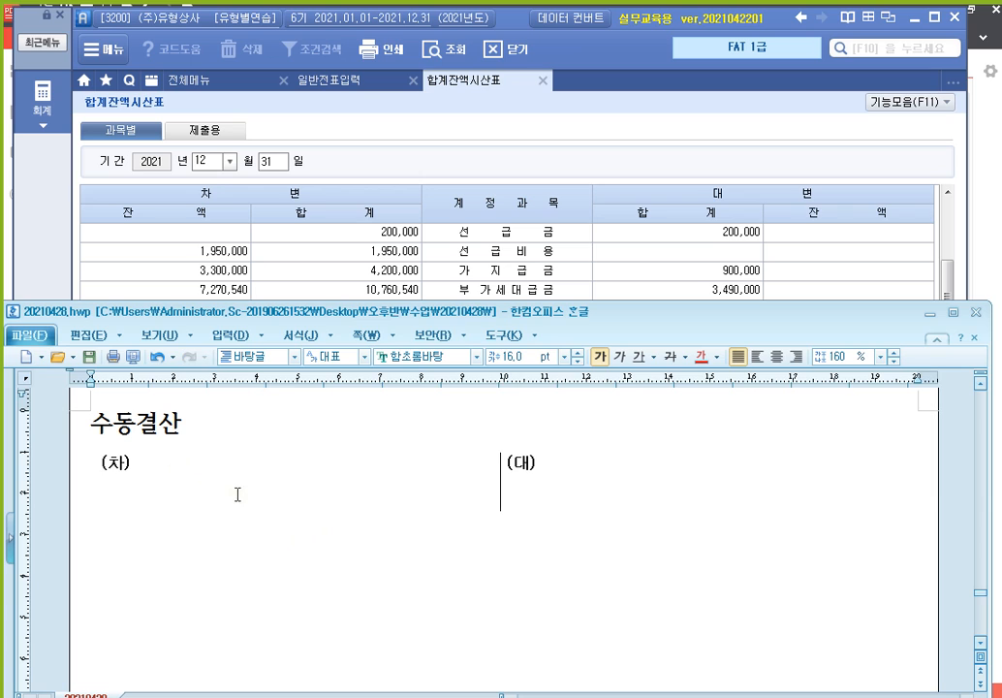
# Check the 선납세금 debit balance of 46,200 in the trial balance, then return to the note
pyautogui.click(318, 254)
pyautogui.click(473, 316)
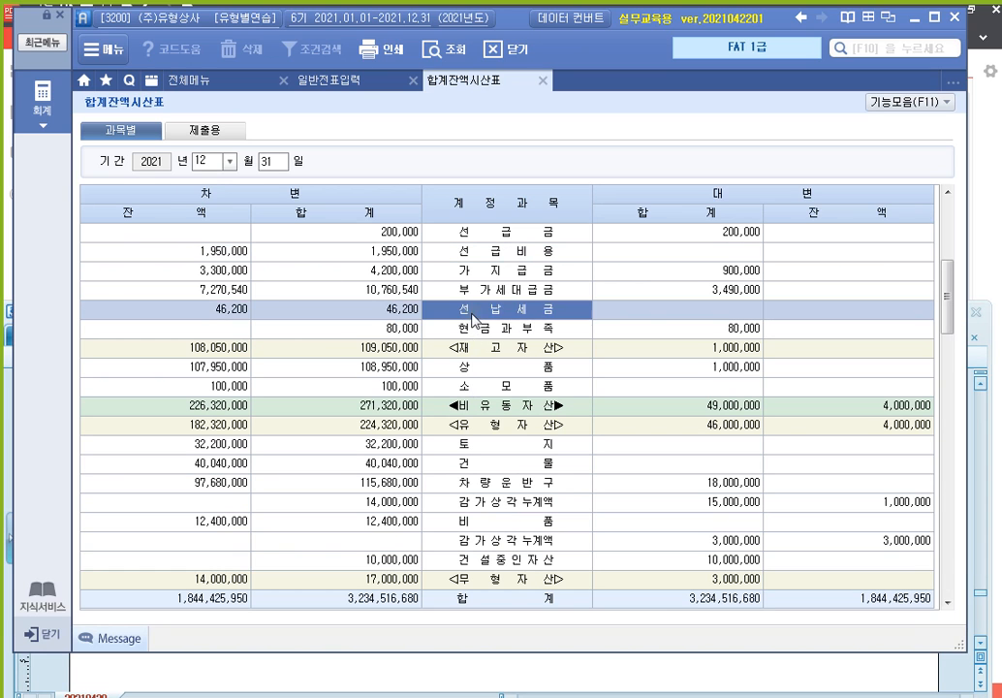
pyautogui.click(233, 312)
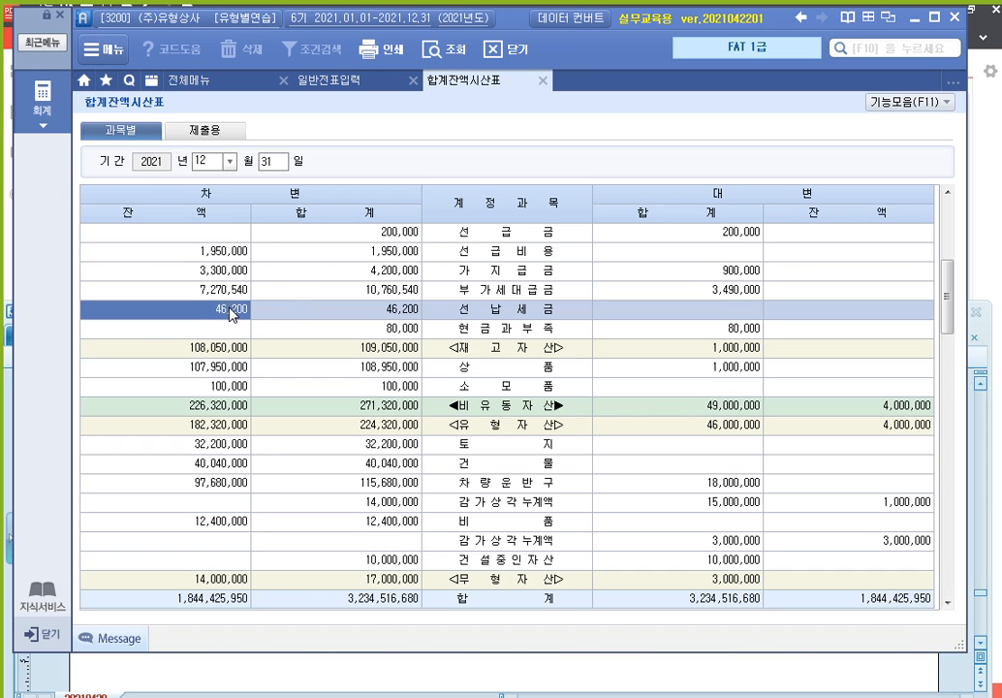
pyautogui.press('ctrl')
pyautogui.press('ctrl')
pyautogui.press('ctrl')
pyautogui.click(948, 601)
pyautogui.click(948, 601)
pyautogui.click(948, 601)
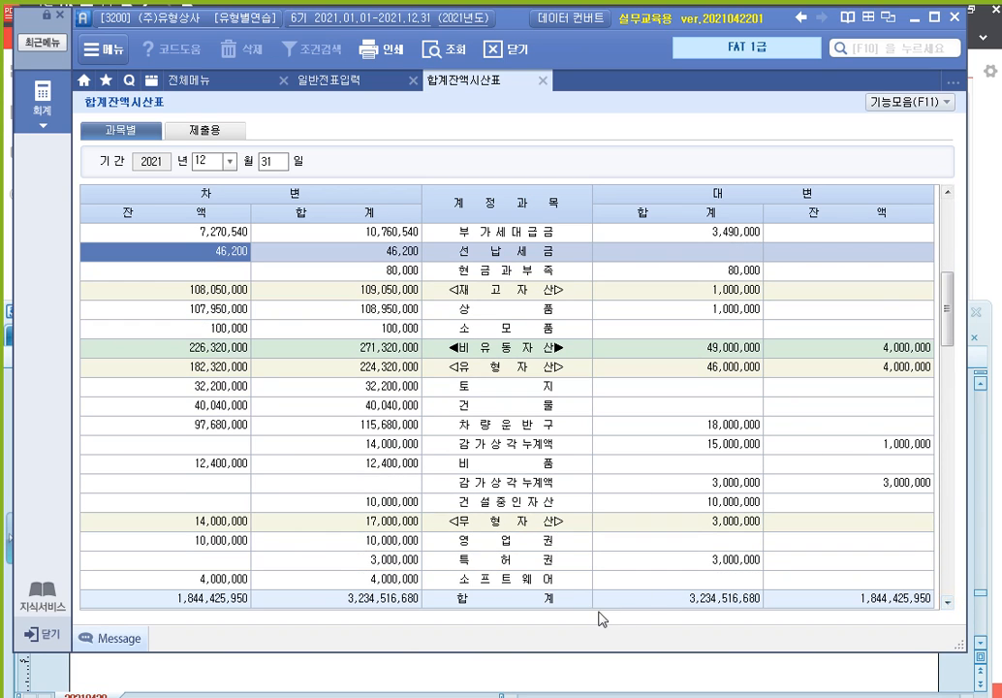
pyautogui.click(342, 680)
# Fill the table with (대) 선납세금 46,200 and (차) 법인세등 46,200
pyautogui.click(639, 506)
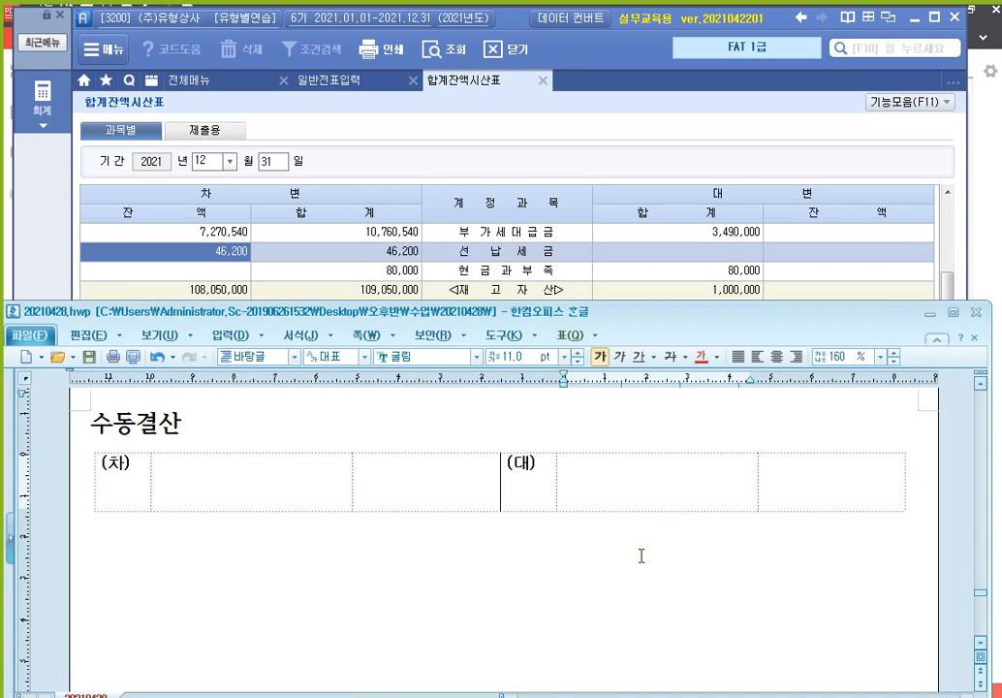
pyautogui.write('선납세금')
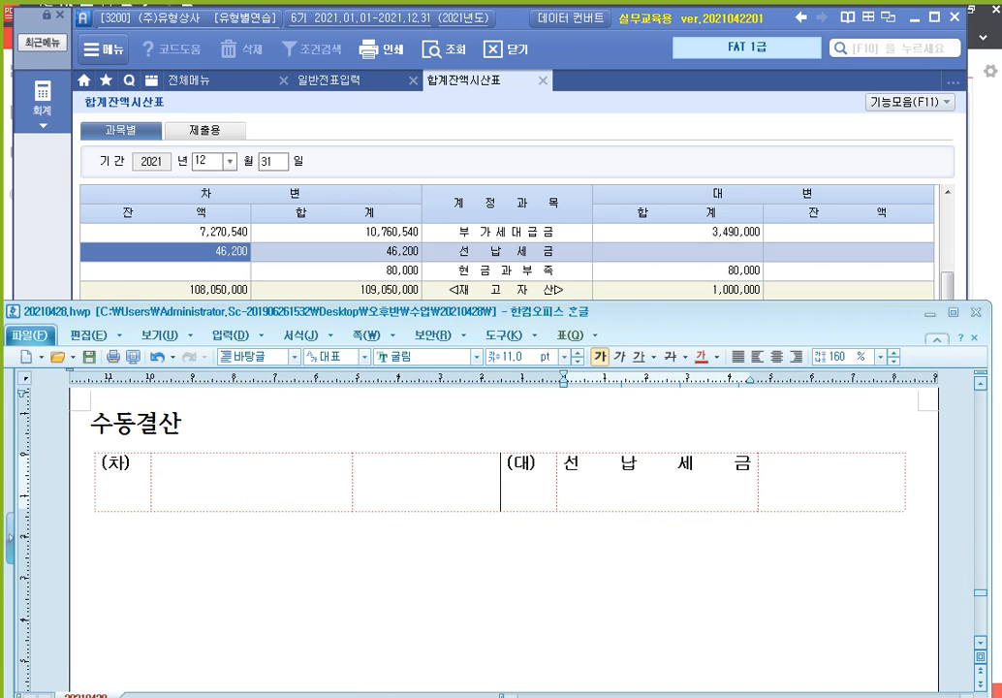
pyautogui.press('Tab')
pyautogui.write('46,2')
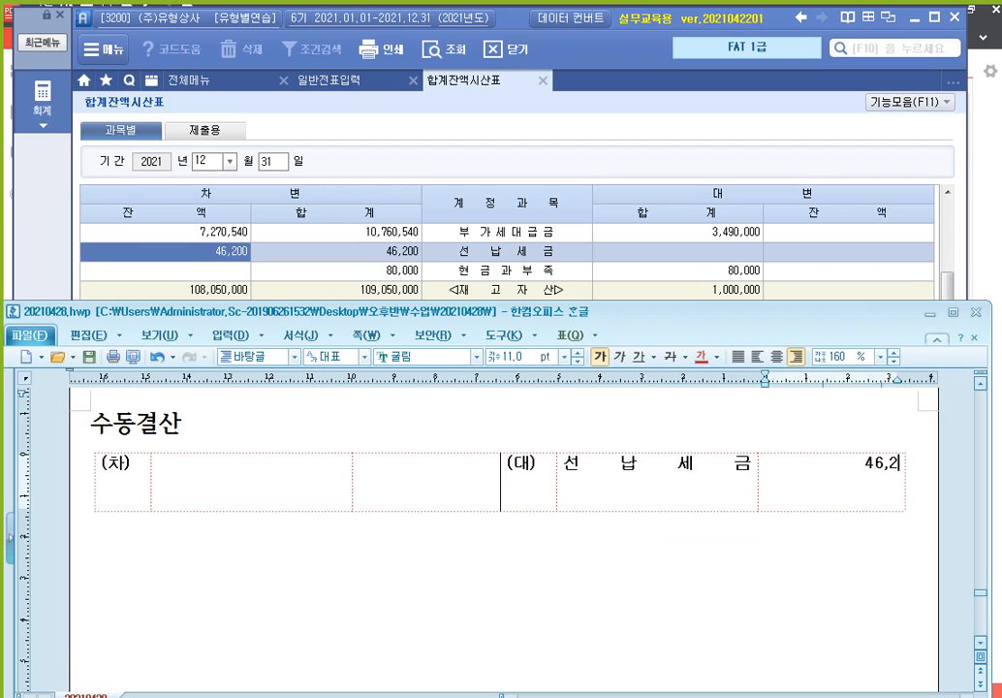
pyautogui.write('00')
pyautogui.click(280, 484)
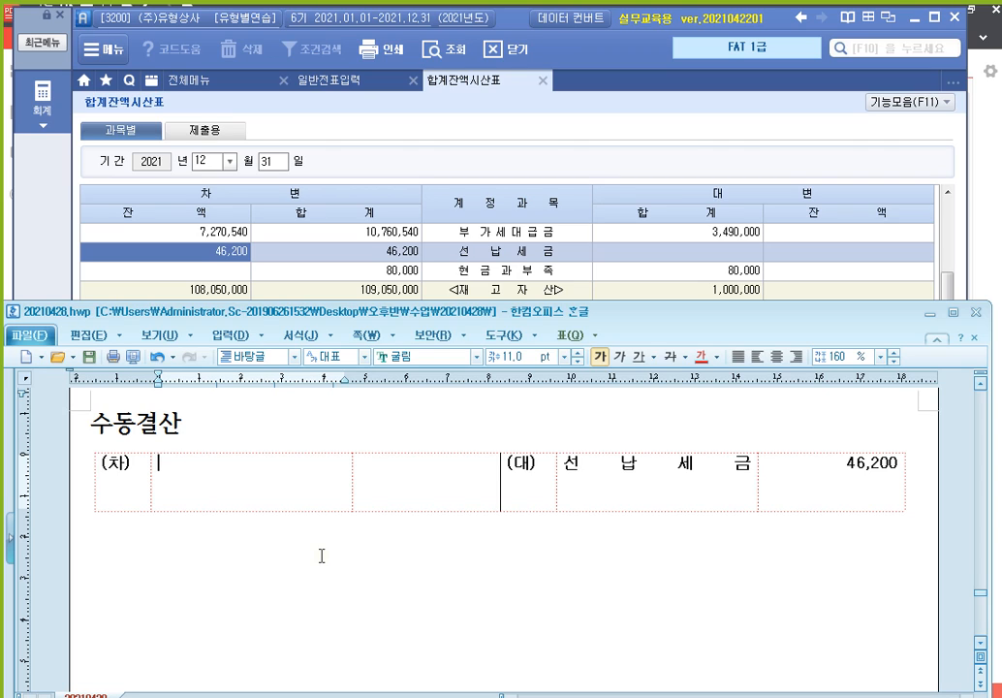
pyautogui.write('법인세등')
pyautogui.press('Tab')
pyautogui.write('46,200')
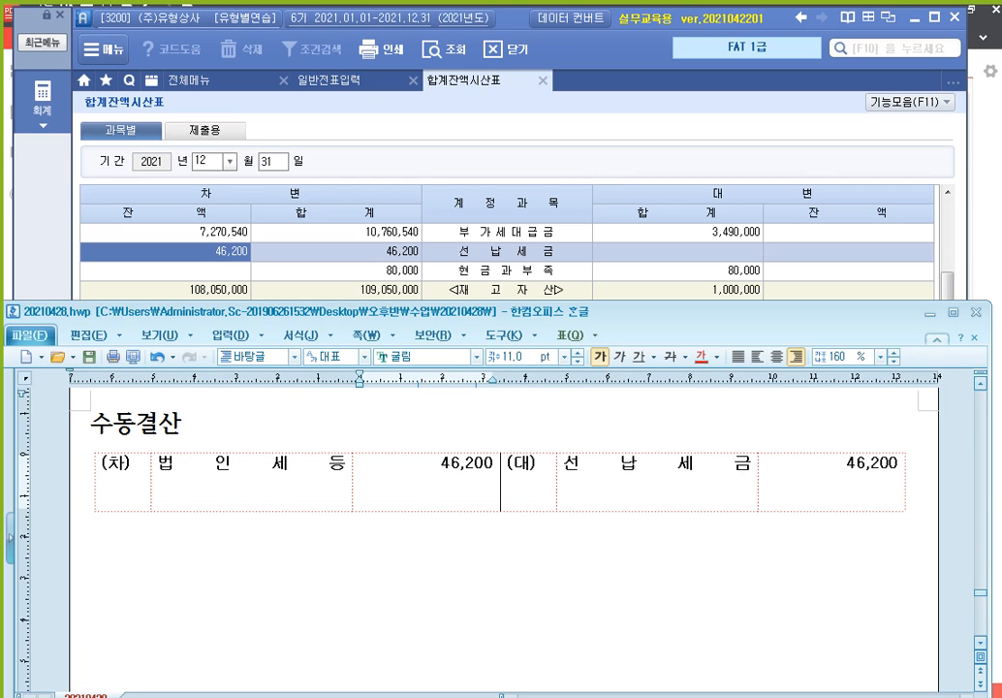
pyautogui.click(321, 555)
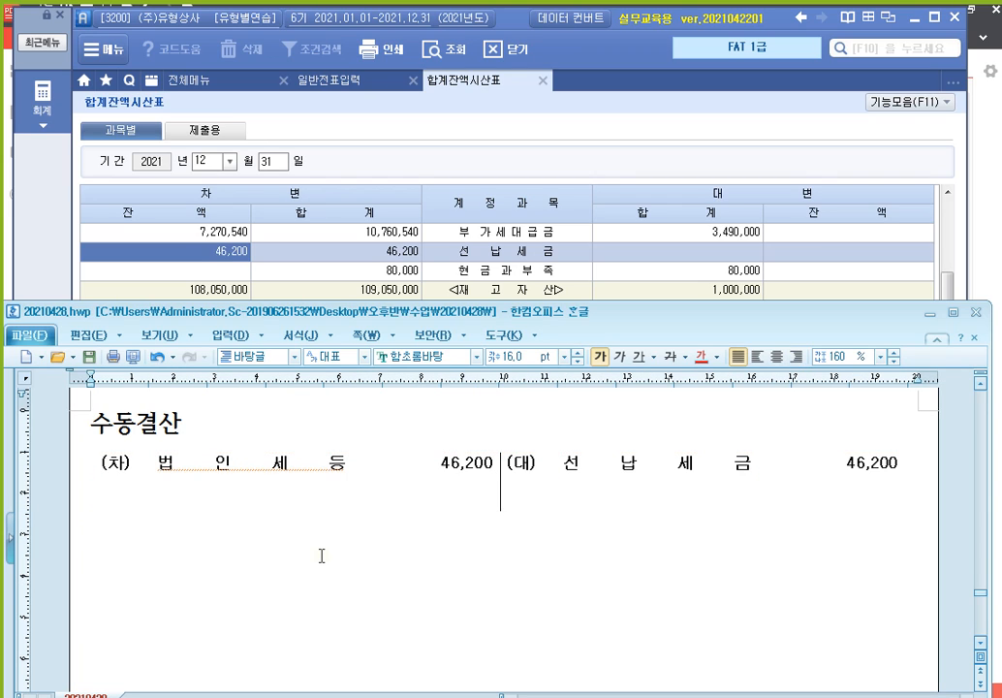
# Write 자동결산 with 1,600,000 - 46,200 = 1,553,800 => 법인세계상액 입력 beneath it
pyautogui.write('자동결')
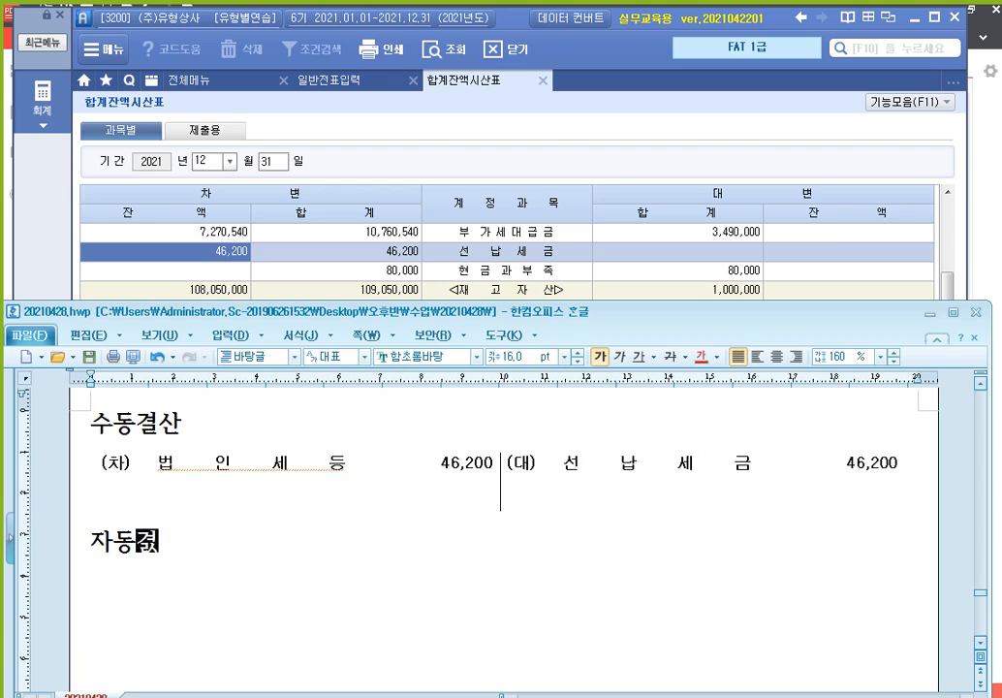
pyautogui.write('산  ')
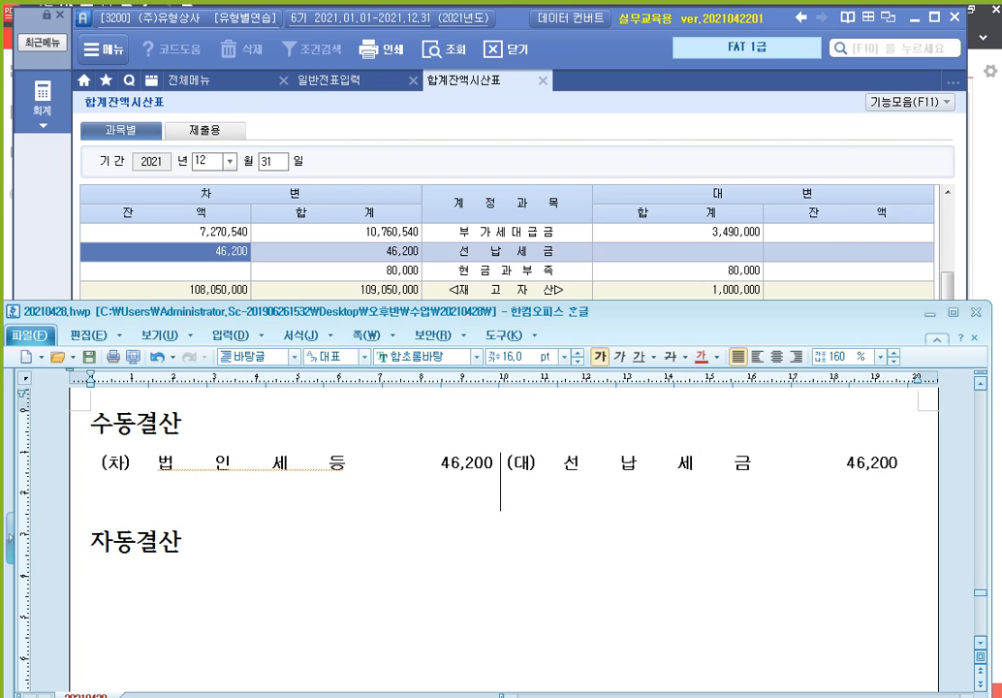
pyautogui.write('법인세계상')
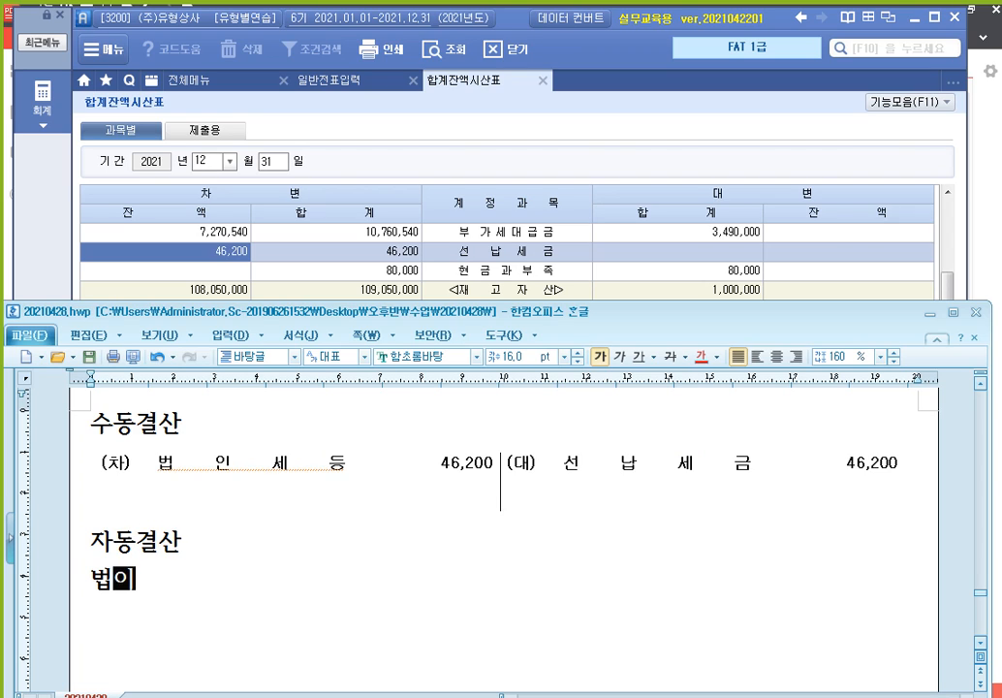
pyautogui.write('액')
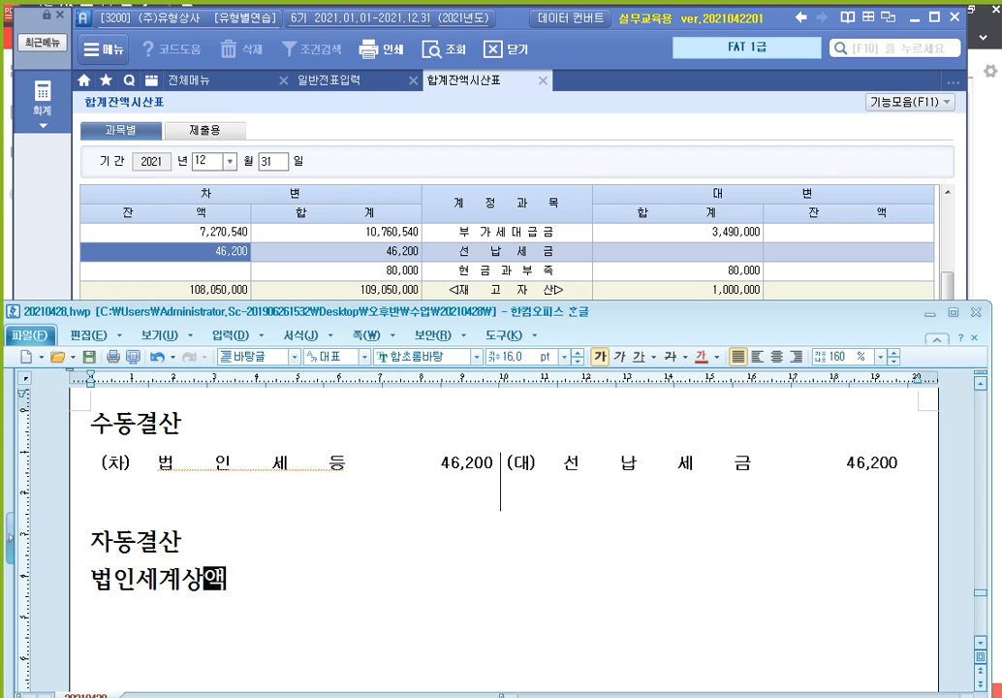
pyautogui.click(322, 555)
pyautogui.press('Return')
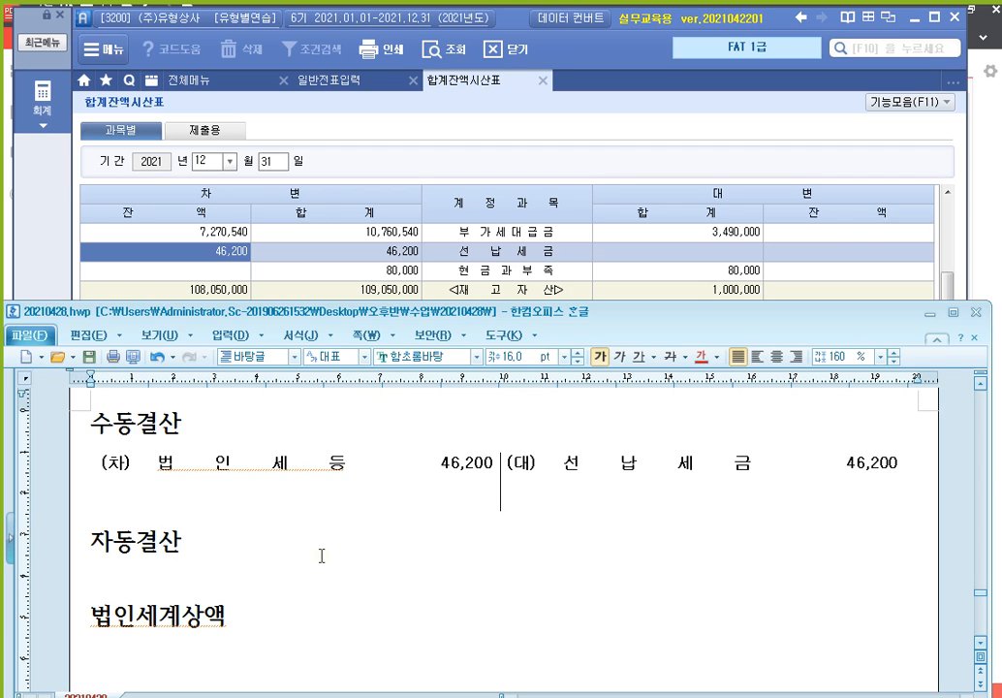
pyautogui.write('1,600,000')
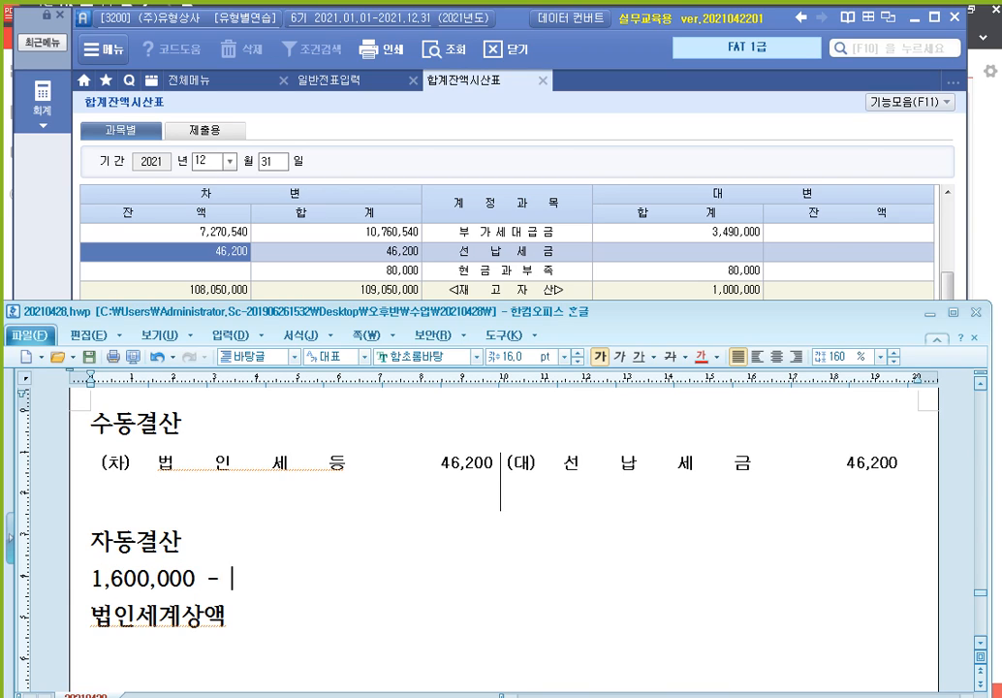
pyautogui.write(' - 46,2')
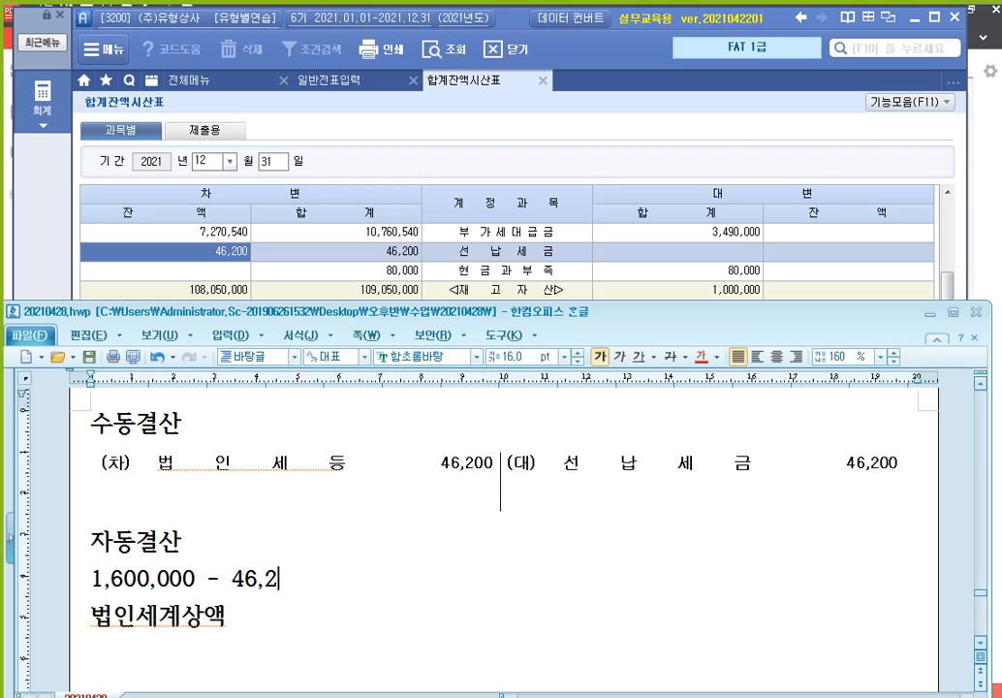
pyautogui.write('00 =')
pyautogui.write('1')
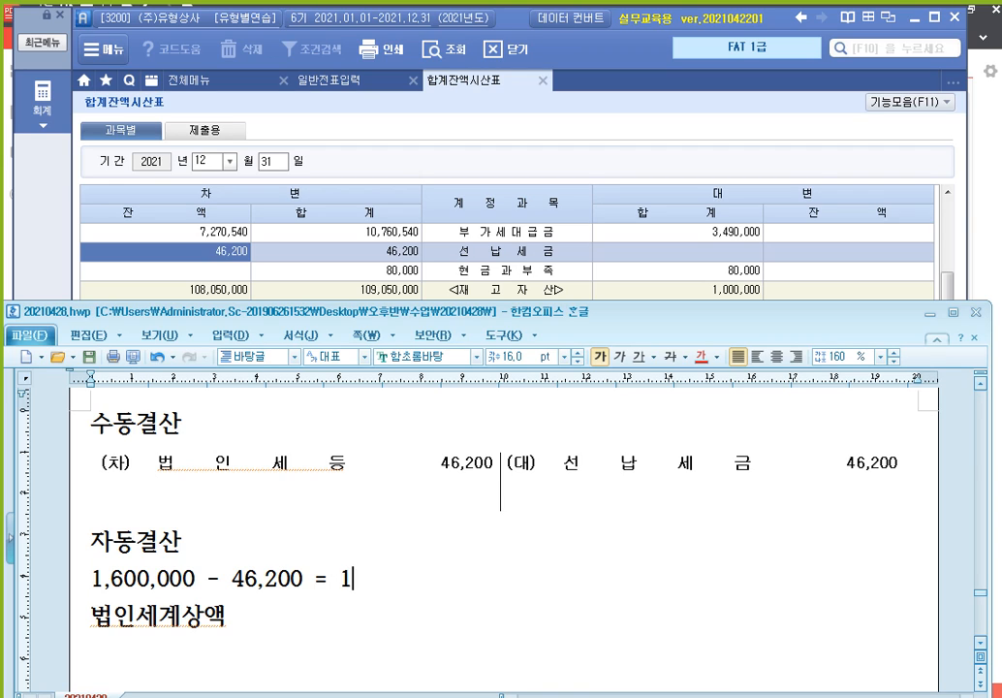
pyautogui.write(',553,800')
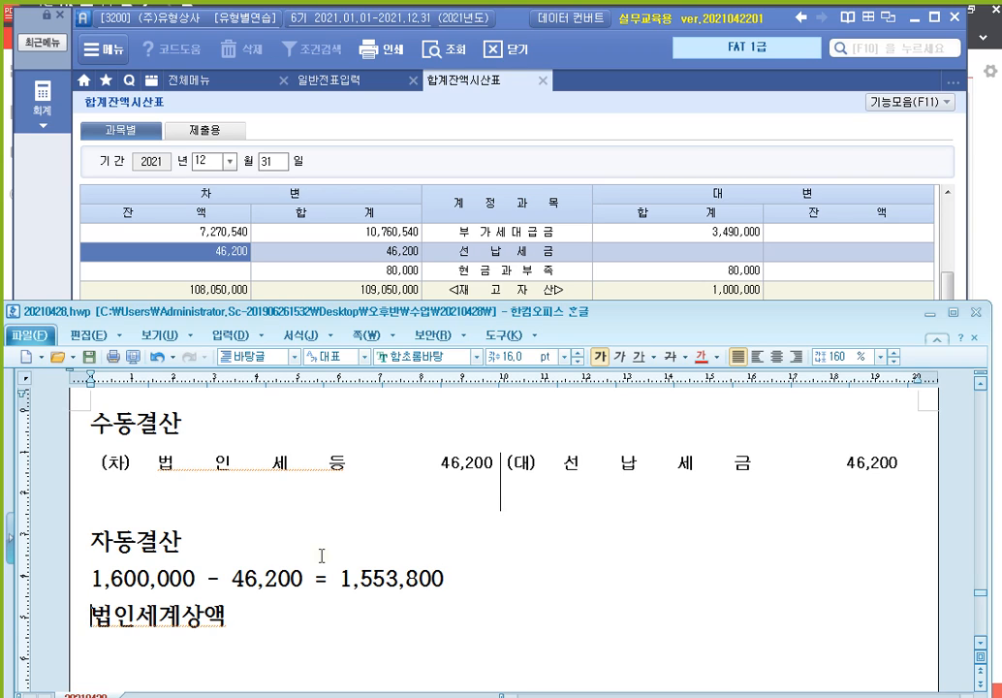
pyautogui.press('Delete')
pyautogui.write('=> 법인세계상액')
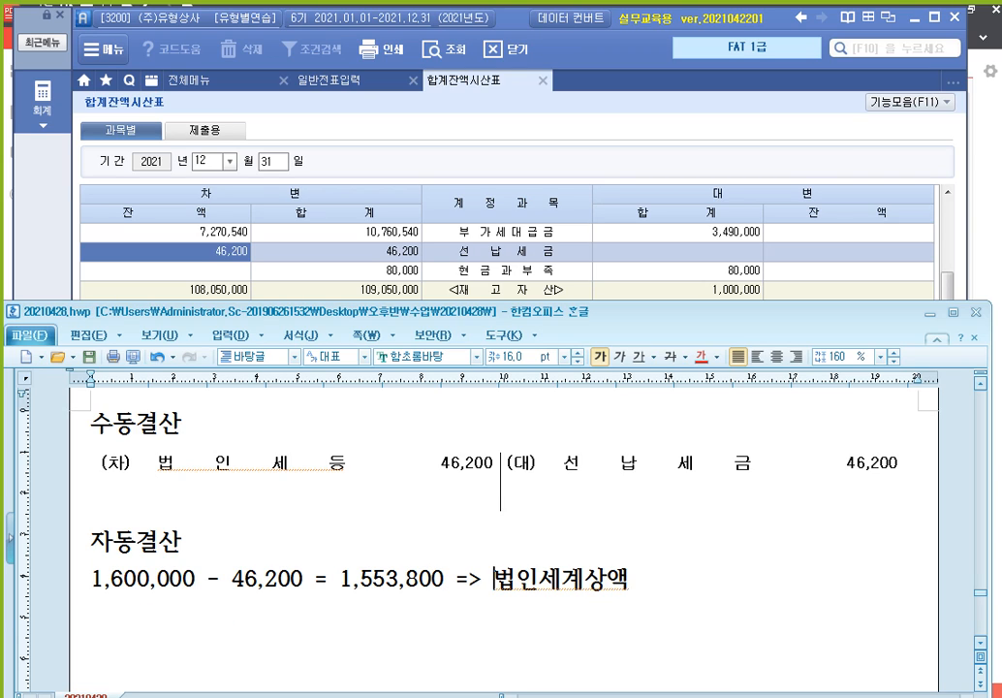
pyautogui.press('End')
pyautogui.write('입력')
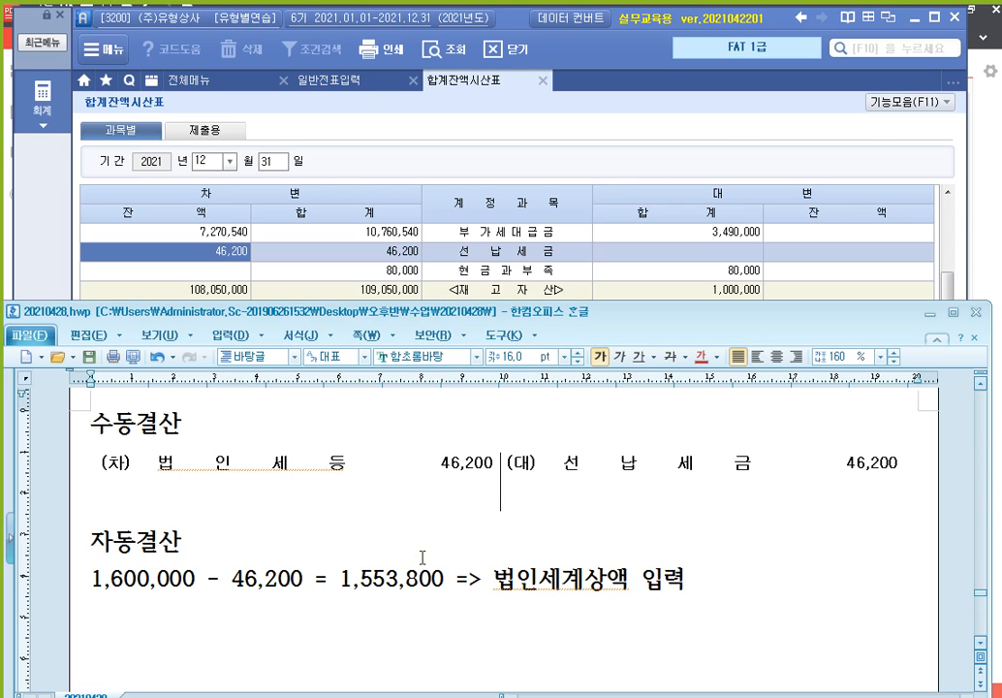
# Maximize the Hangul window, review the notes from the top, then return to Smart A
pyautogui.click(953, 314)
pyautogui.scroll(5, 515, 438)
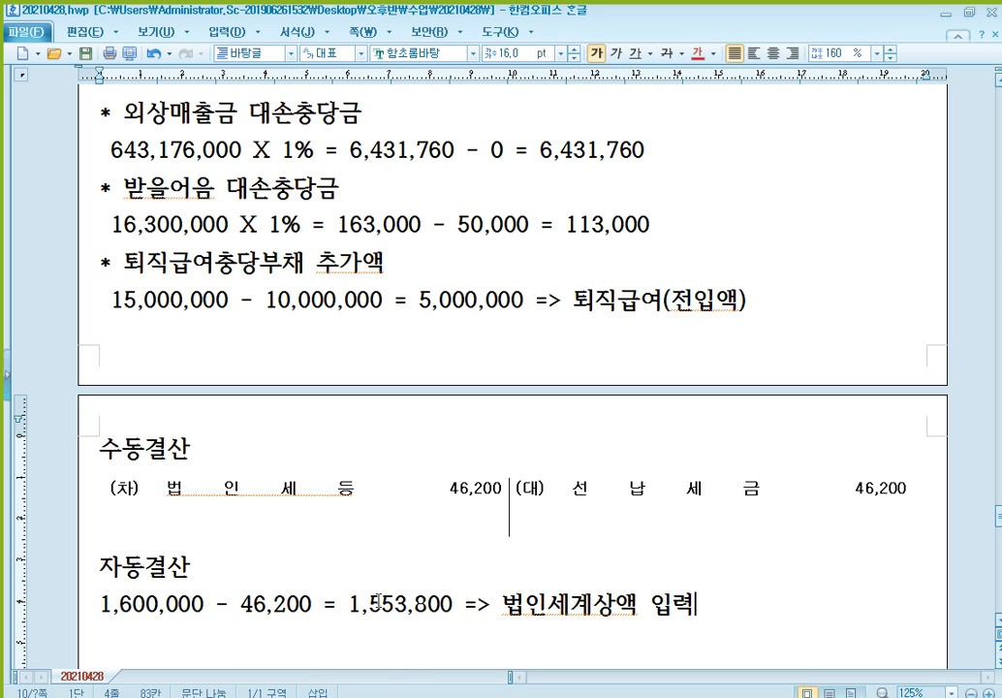
pyautogui.hotkey('alt', 'Tab')
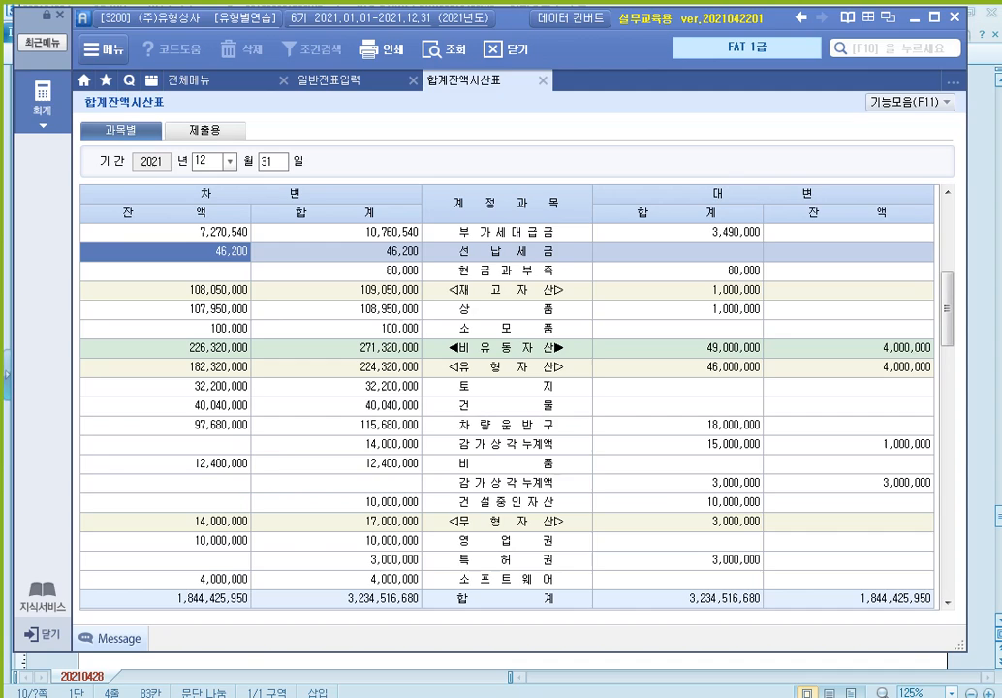
# In 일반전표입력, start a new 12/31 debit row for account 998 법인세등
pyautogui.click(329, 79)
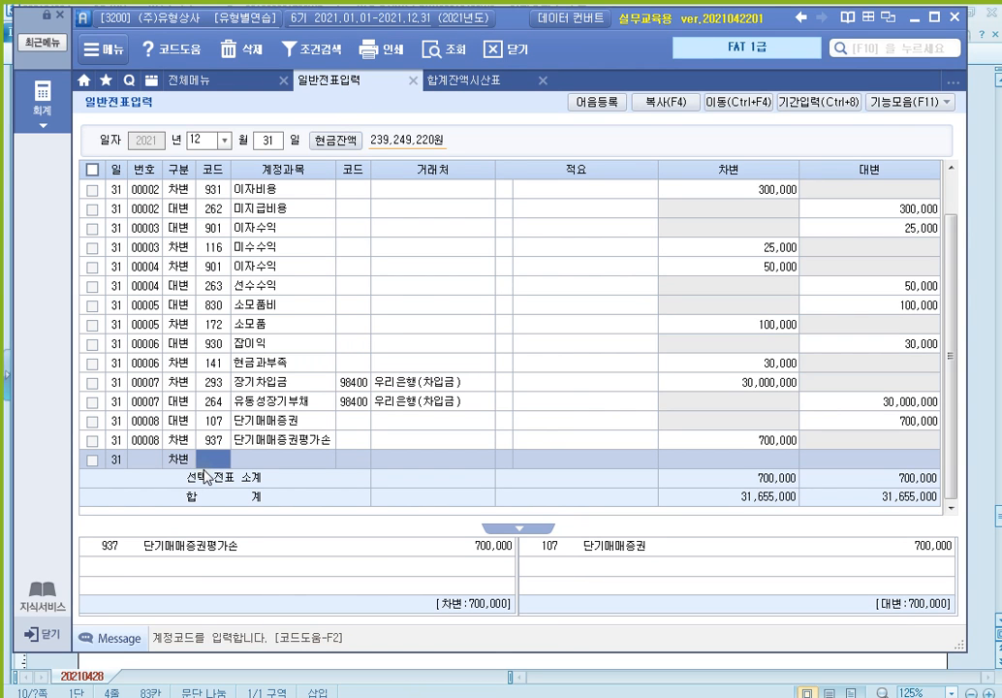
pyautogui.write('3')
pyautogui.press('Return')
pyautogui.write('998')
pyautogui.press('Return')
pyautogui.press('Return')
pyautogui.press('Return')
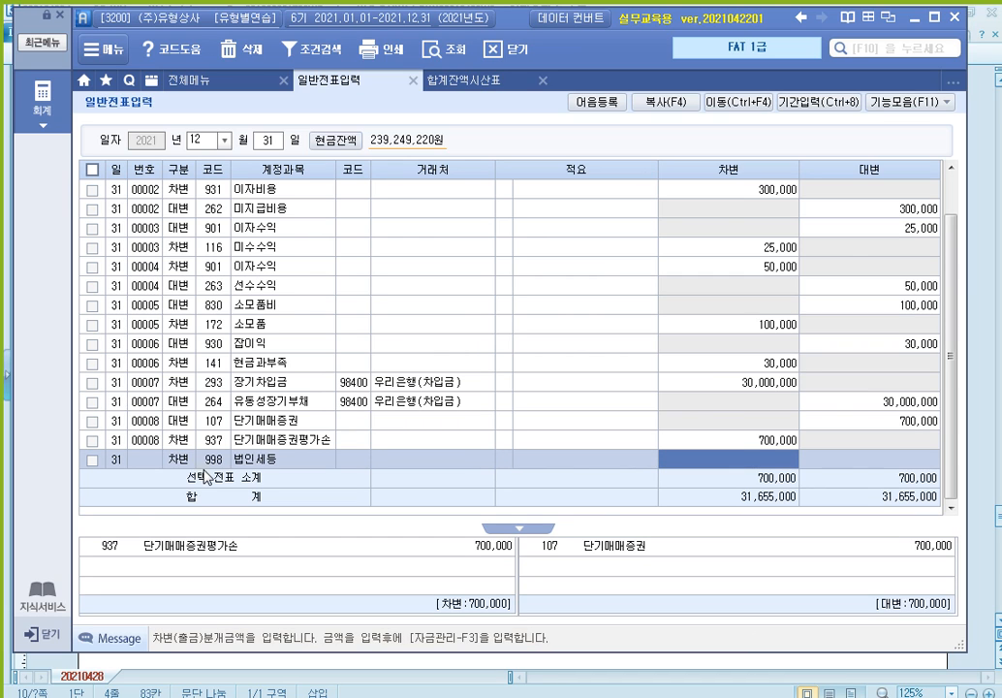
pyautogui.click(973, 306)
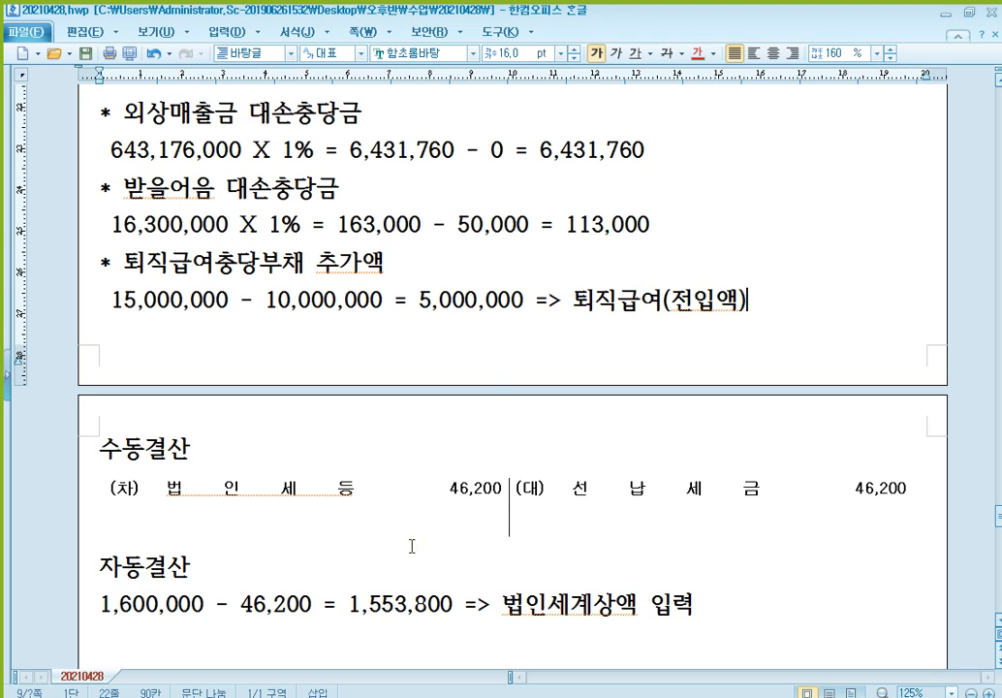
pyautogui.hotkey('alt', 'Tab')
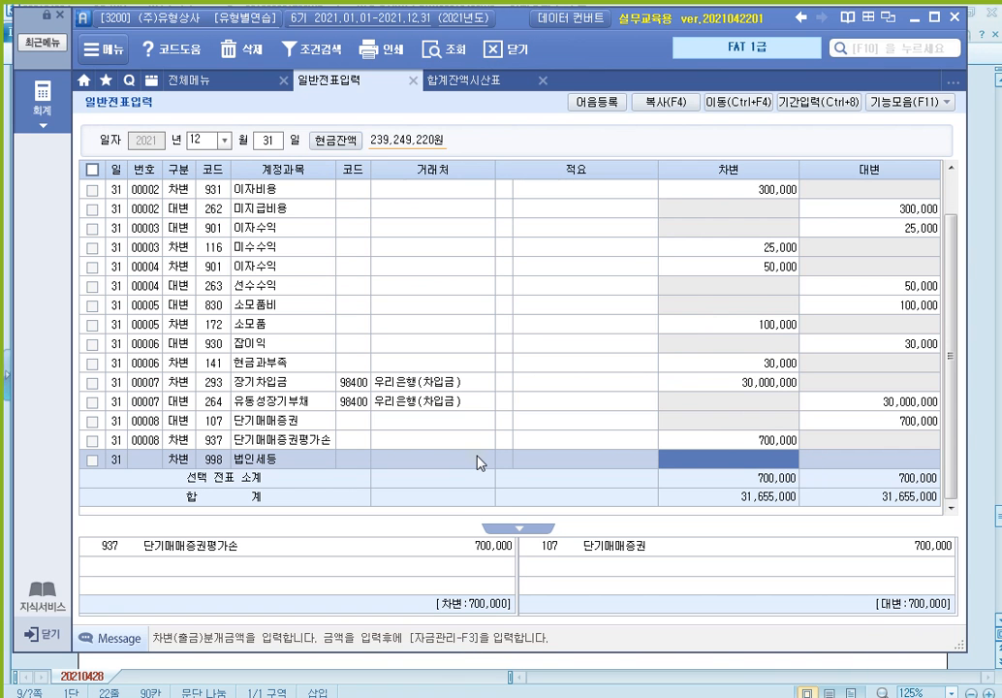
# Debit 46,200 and credit 136 선납세금 46,200, balancing totals at 31,701,200
pyautogui.write('46200')
pyautogui.press('Return')
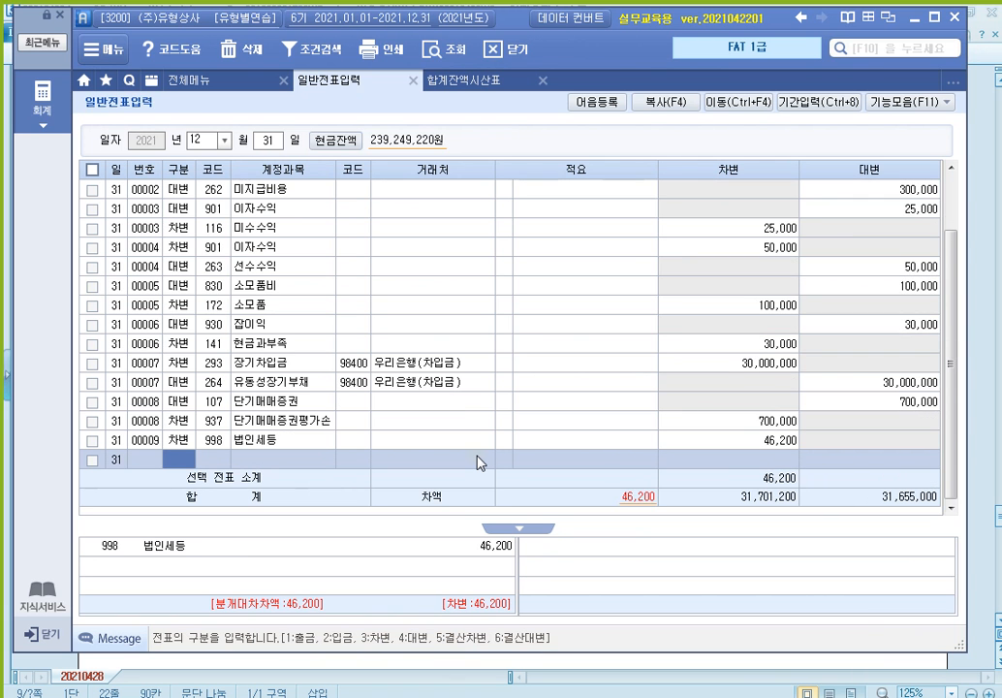
pyautogui.write('41')
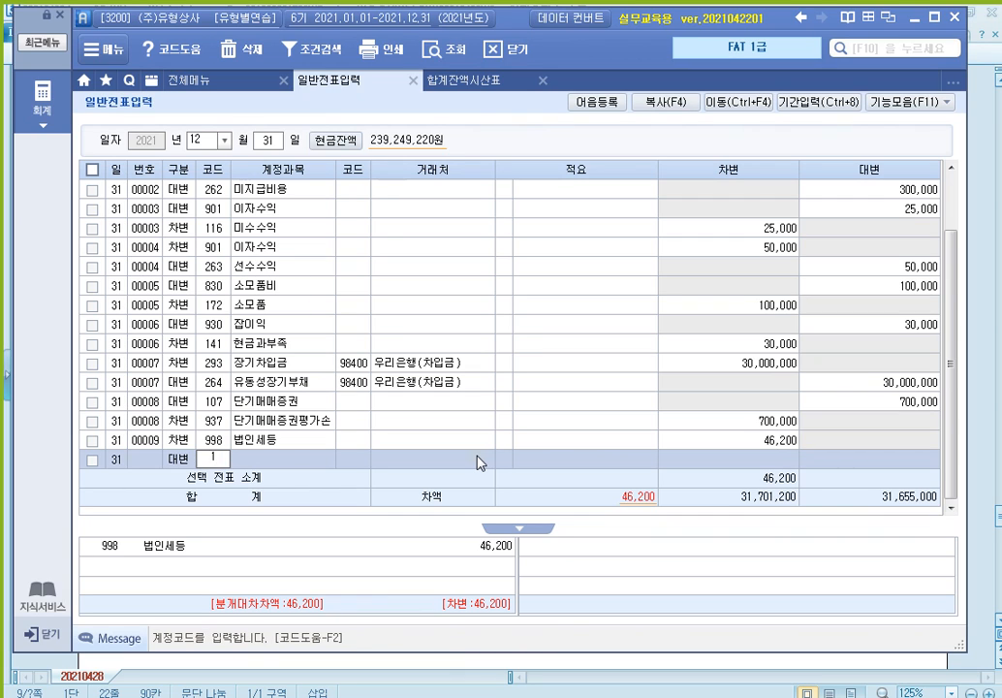
pyautogui.write('36')
pyautogui.press('Return')
pyautogui.press('Return')
pyautogui.press('Return')
pyautogui.press('Return')
pyautogui.write('4')
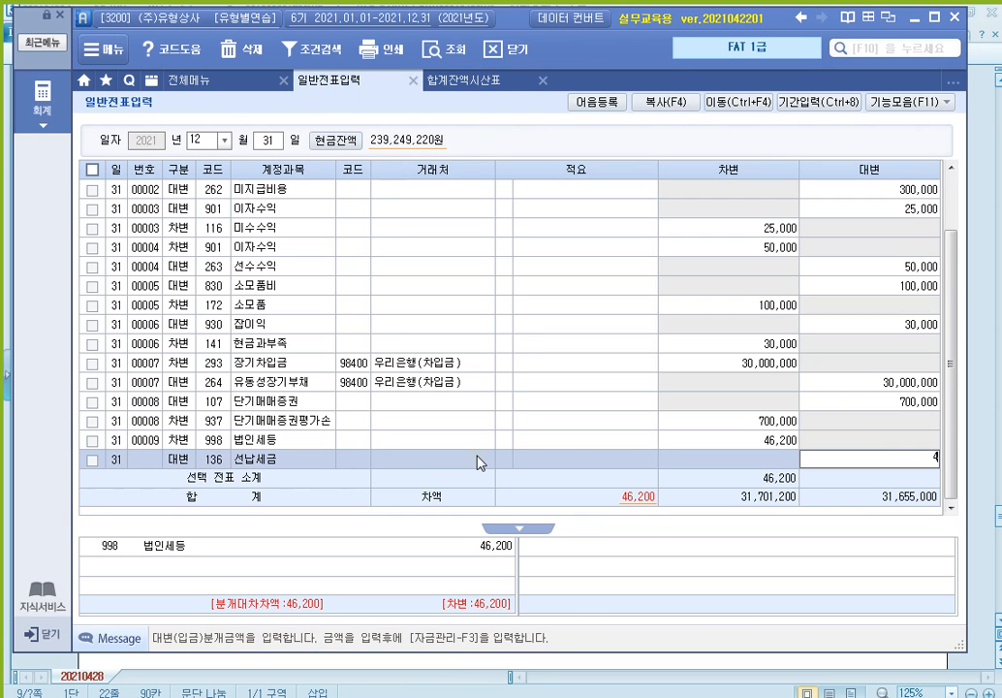
pyautogui.write('6,200')
pyautogui.press('Return')
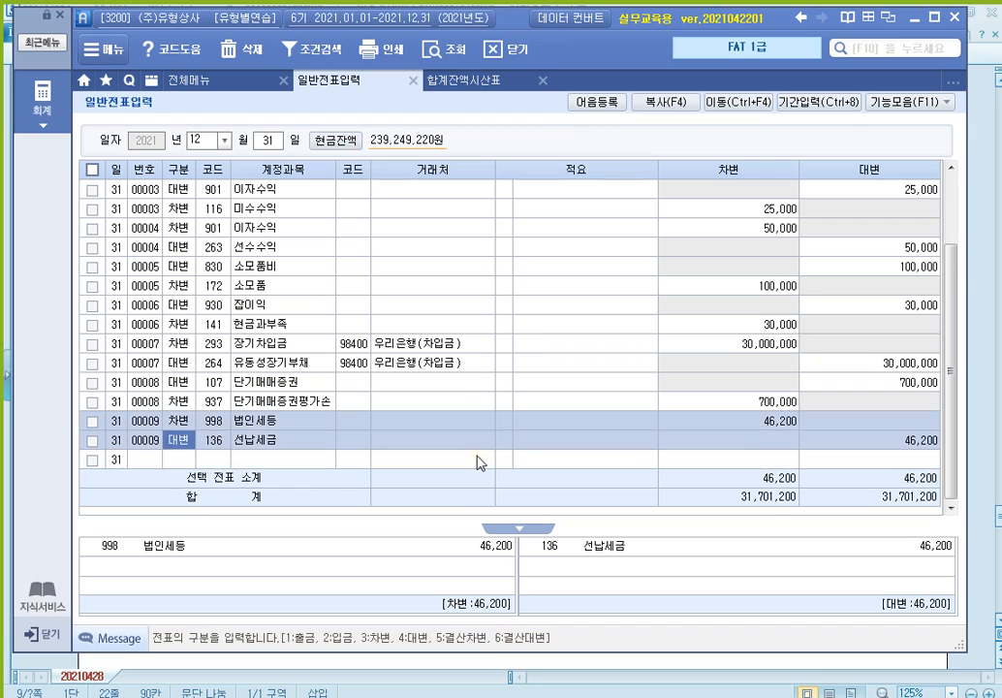
pyautogui.press('Return')
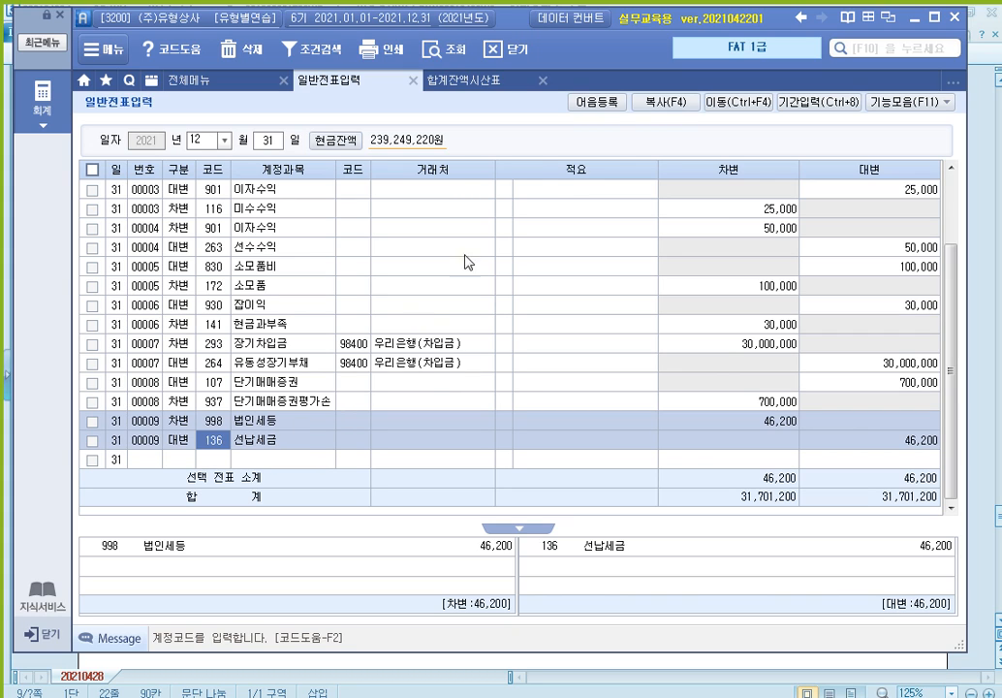
# Close the 합계잔액시산표 trial balance tab so only the 12/31 일반전표입력 screen remains
pyautogui.click(544, 83)
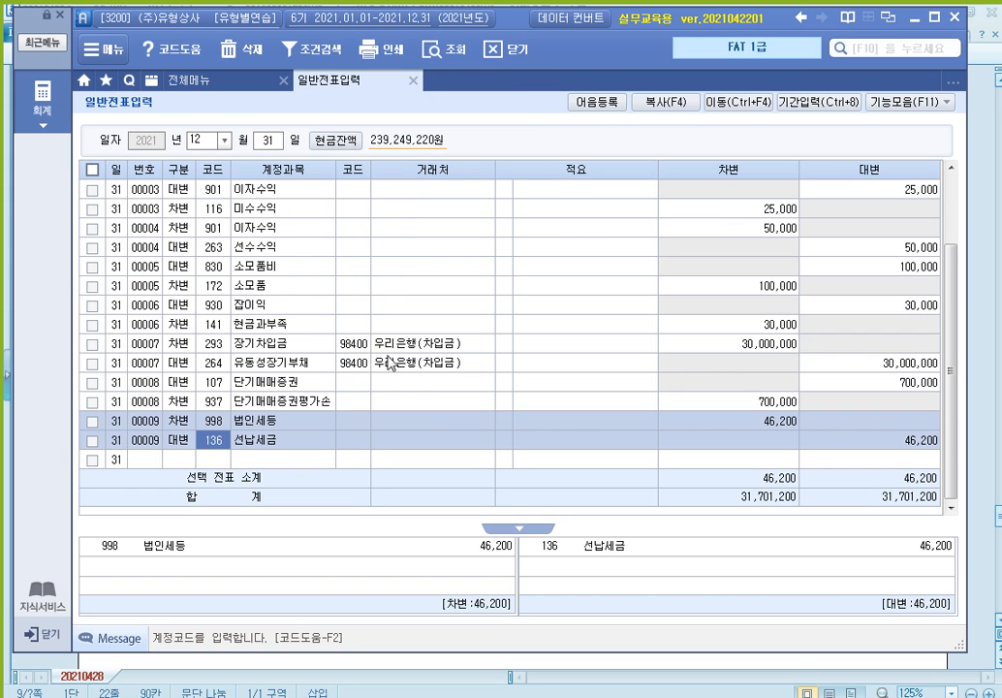
# Swap 일반전표입력 for 결산자료입력 covering months 01–12 with the 2021 closing figures loaded
pyautogui.click(413, 81)
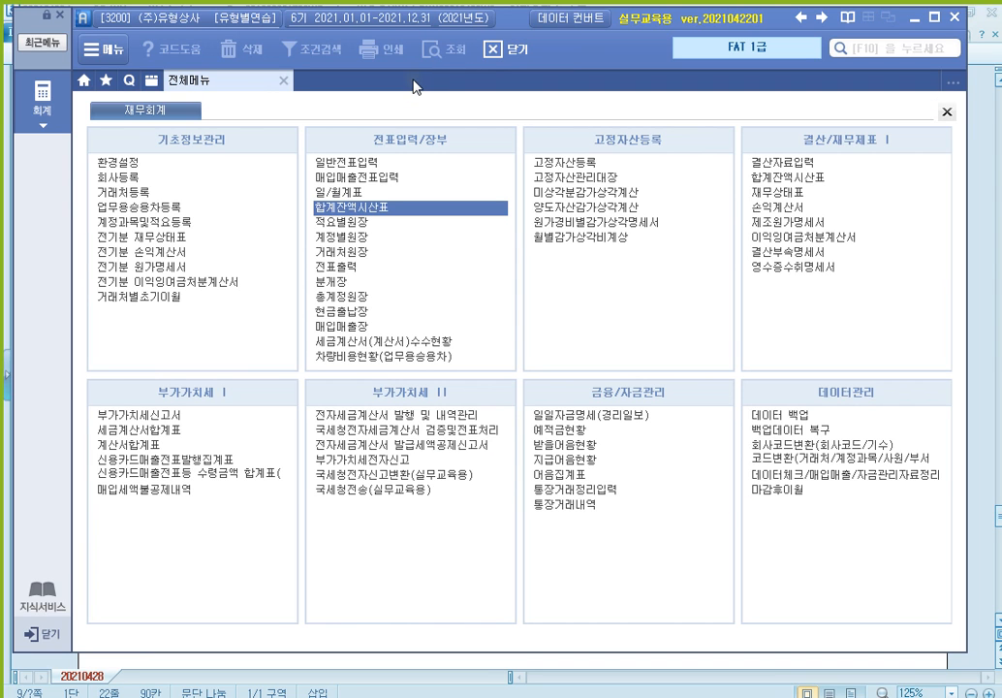
pyautogui.click(770, 165)
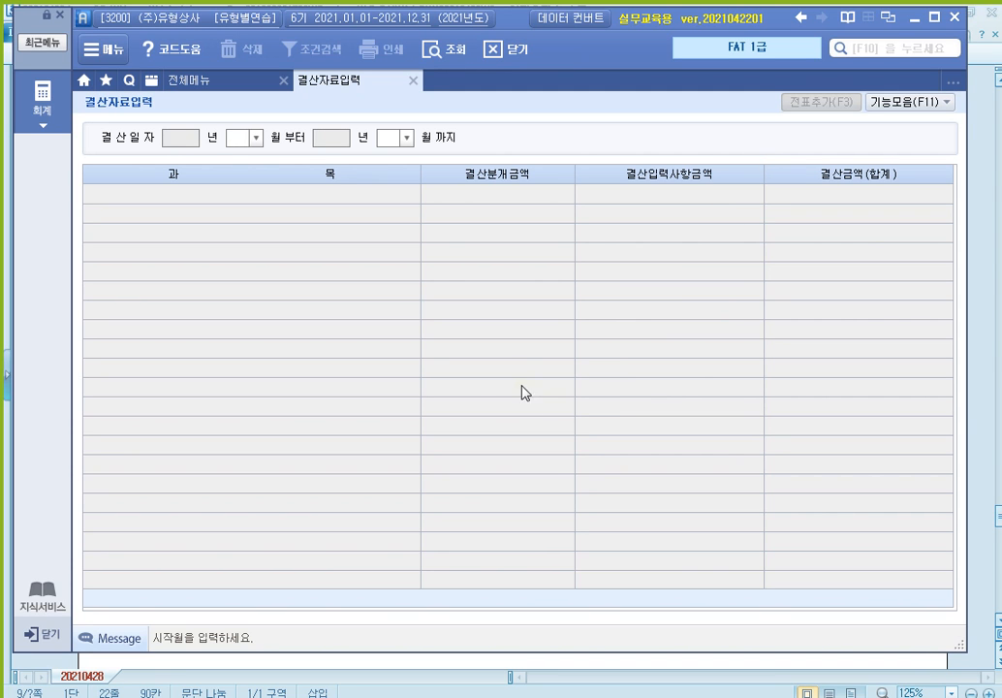
pyautogui.write('01')
pyautogui.press('Return')
pyautogui.write('12')
pyautogui.press('Return')
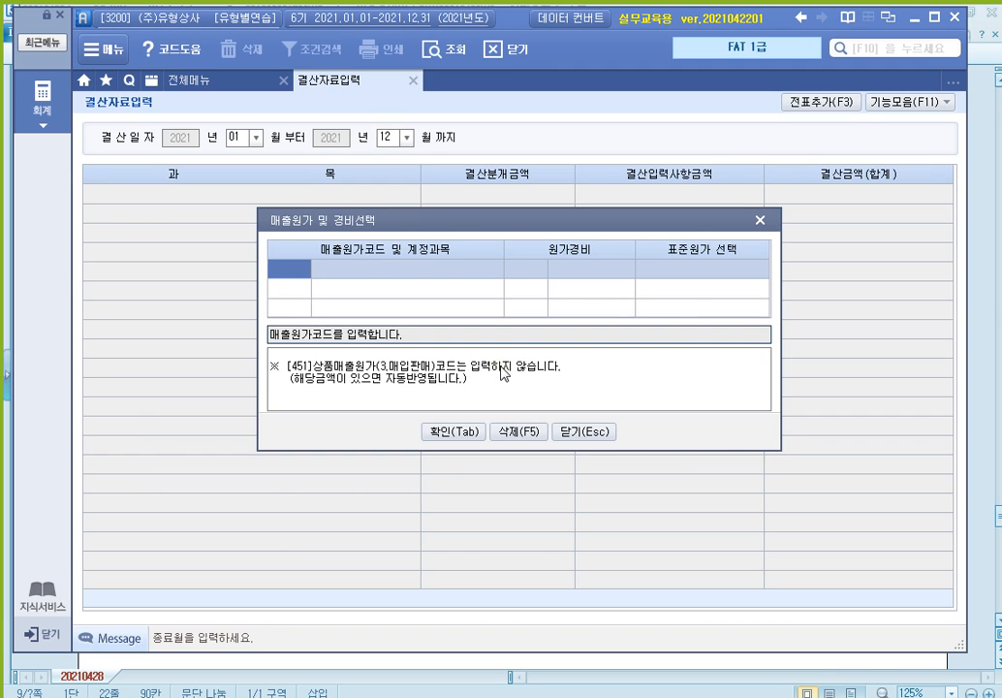
pyautogui.press('Tab')
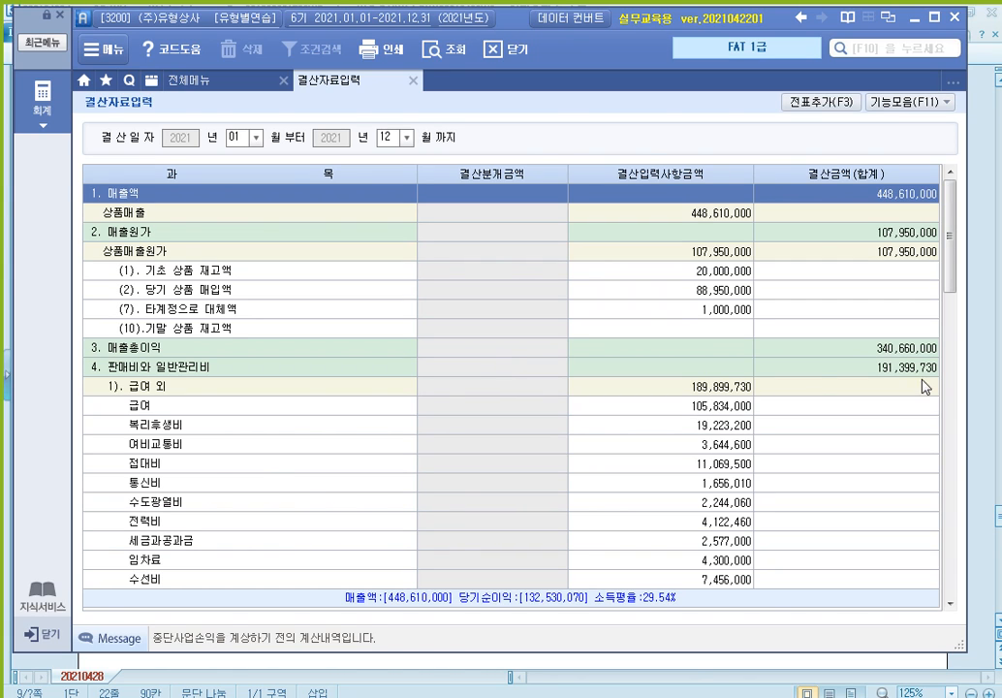
# Check page 387's 결산자료입력에 의한 자동결산 exercise in 알PDF, then return to Smart A
pyautogui.hotkey('alt', 'Tab')
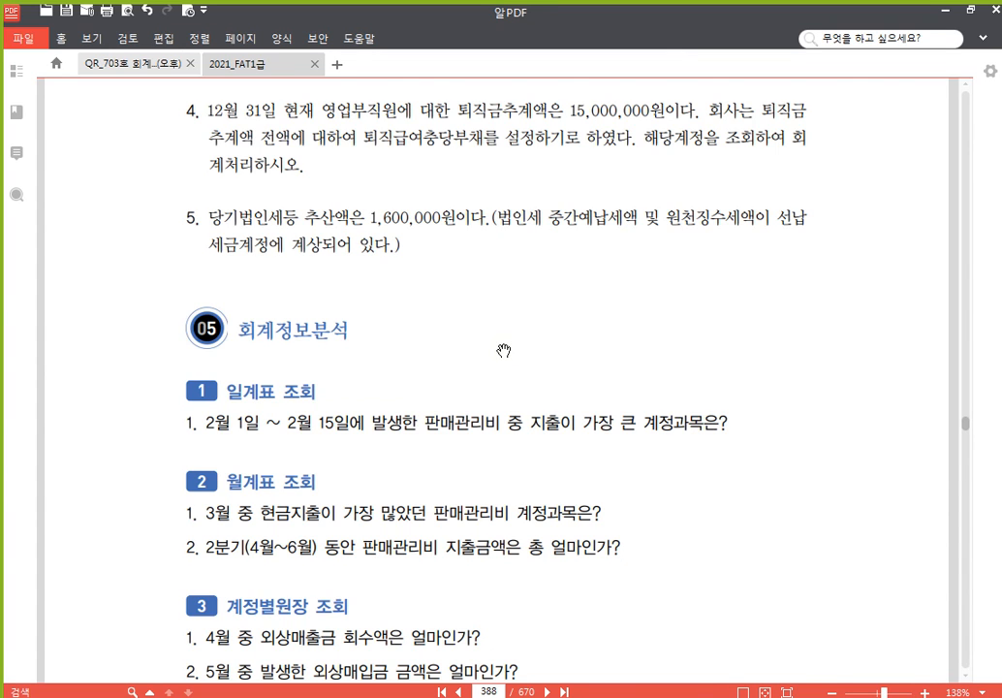
pyautogui.scroll(7, 504, 349)
pyautogui.scroll(-3, 510, 347)
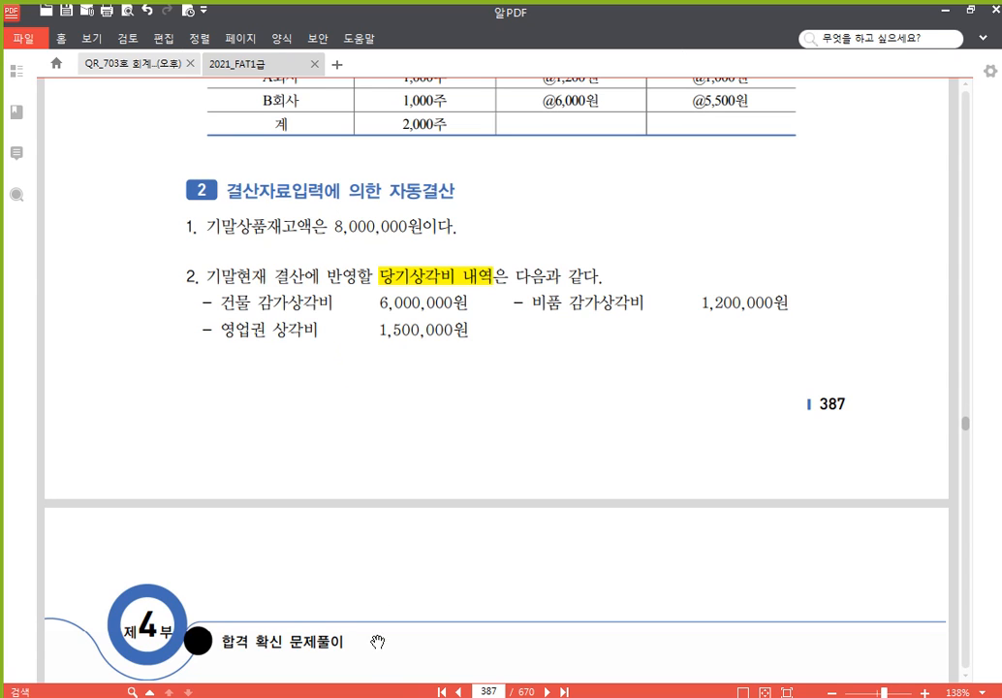
pyautogui.hotkey('alt', 'Tab')
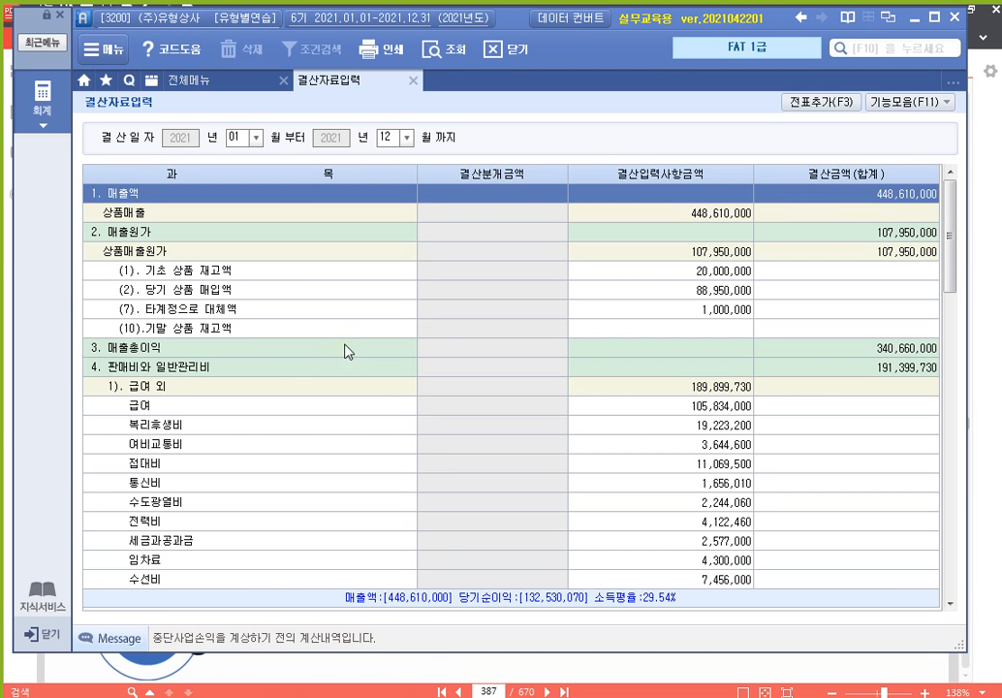
# Enter 8,000,000 as (10) 기말 상품 재고액, bringing 매출원가 down to 99,950,000
pyautogui.click(678, 330)
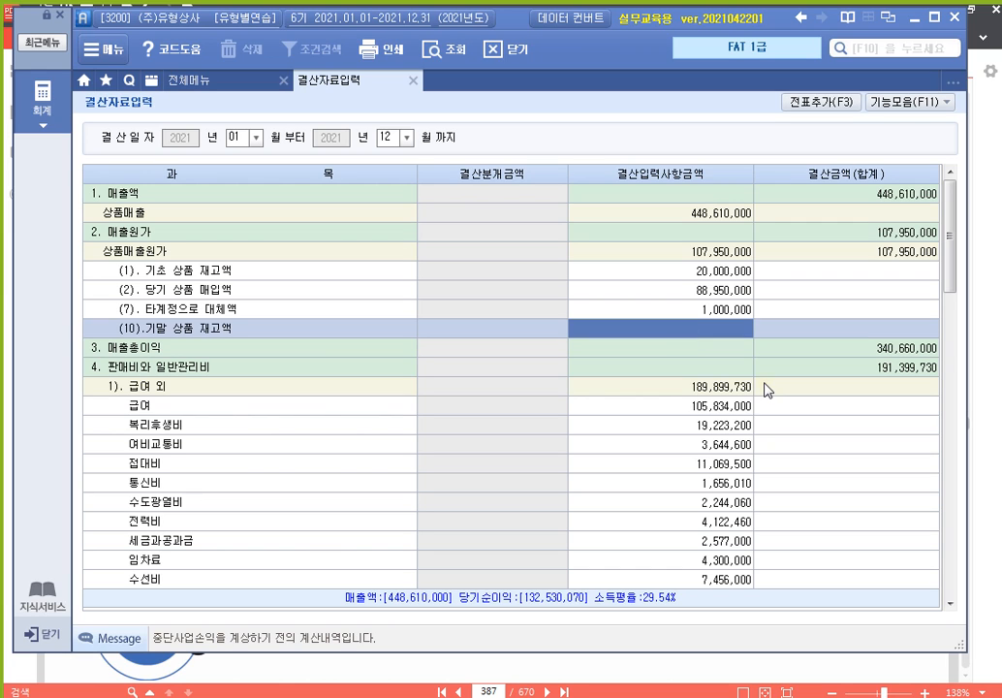
pyautogui.write('8000000')
pyautogui.press('Return')
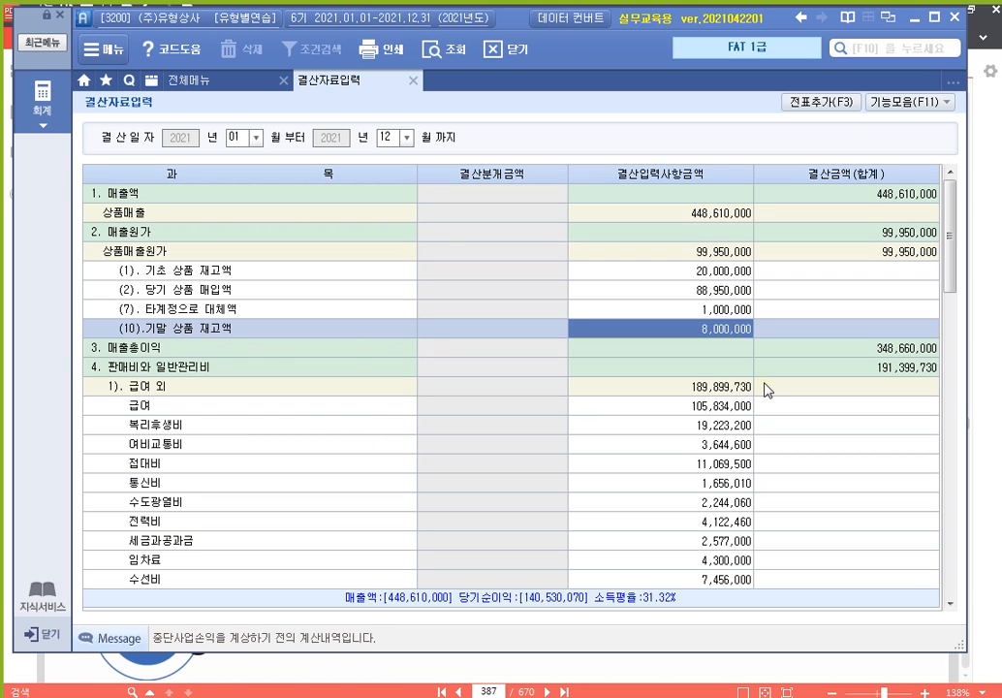
pyautogui.click(714, 309)
pyautogui.click(725, 329)
# Read the next closing amounts in the textbook and move to the 판매비와 일반관리비 section
pyautogui.hotkey('alt', 'Tab')
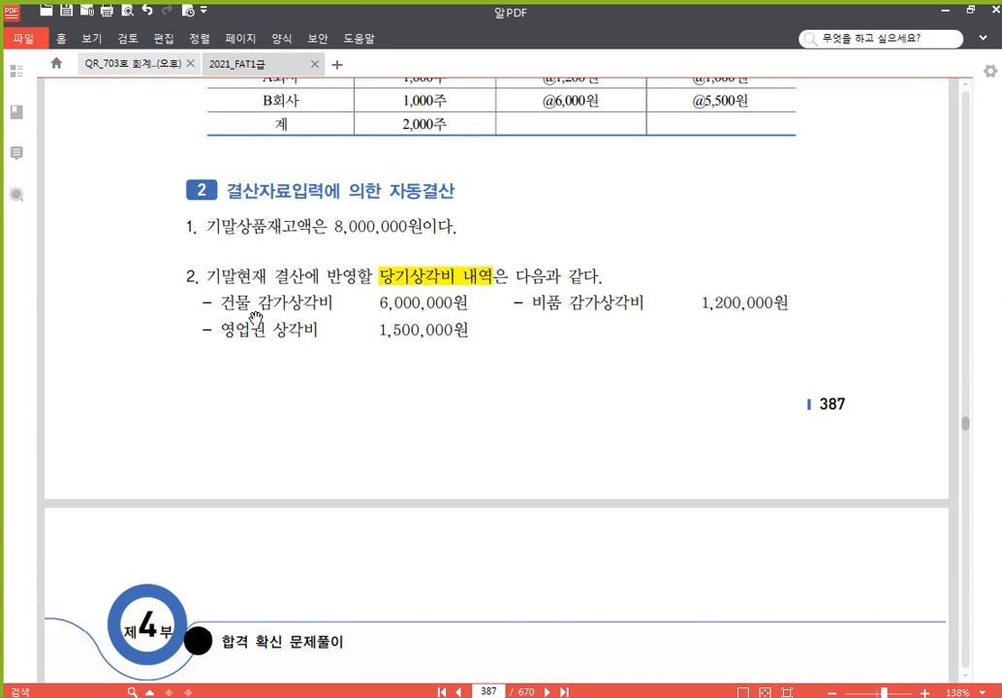
pyautogui.scroll(-1, 341, 349)
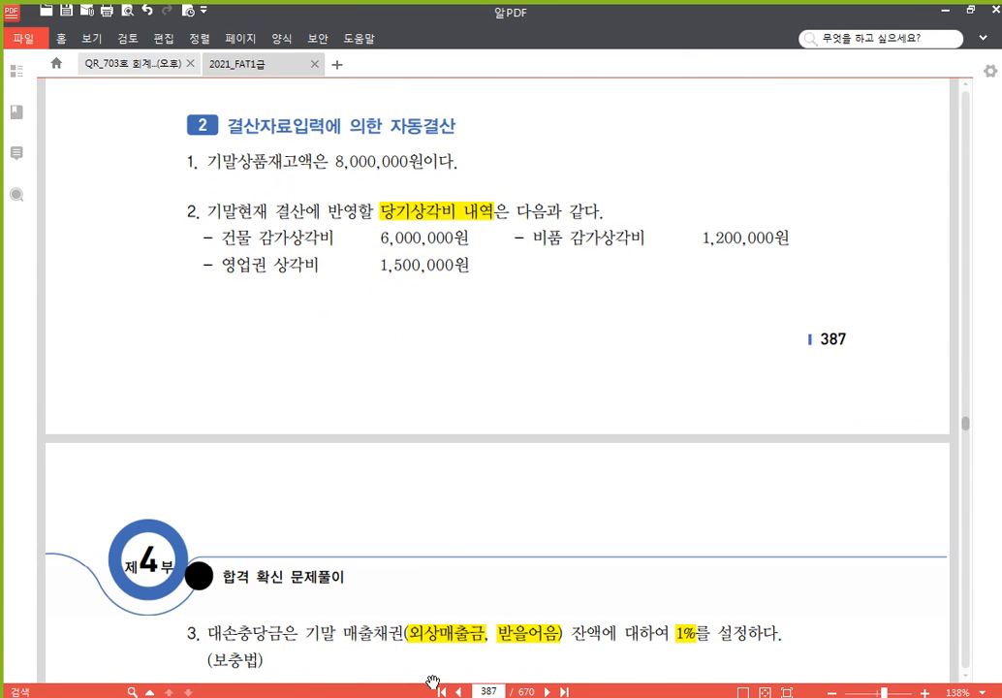
pyautogui.hotkey('alt', 'Tab')
pyautogui.click(302, 373)
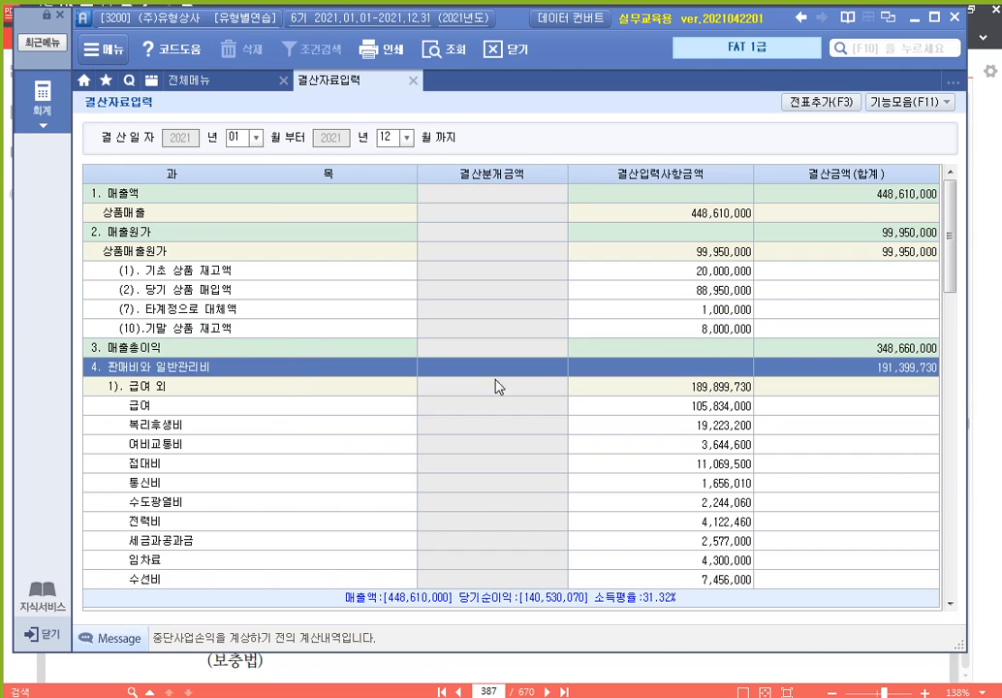
pyautogui.moveTo(952, 215); pyautogui.dragTo(958, 385)
pyautogui.click(226, 273)
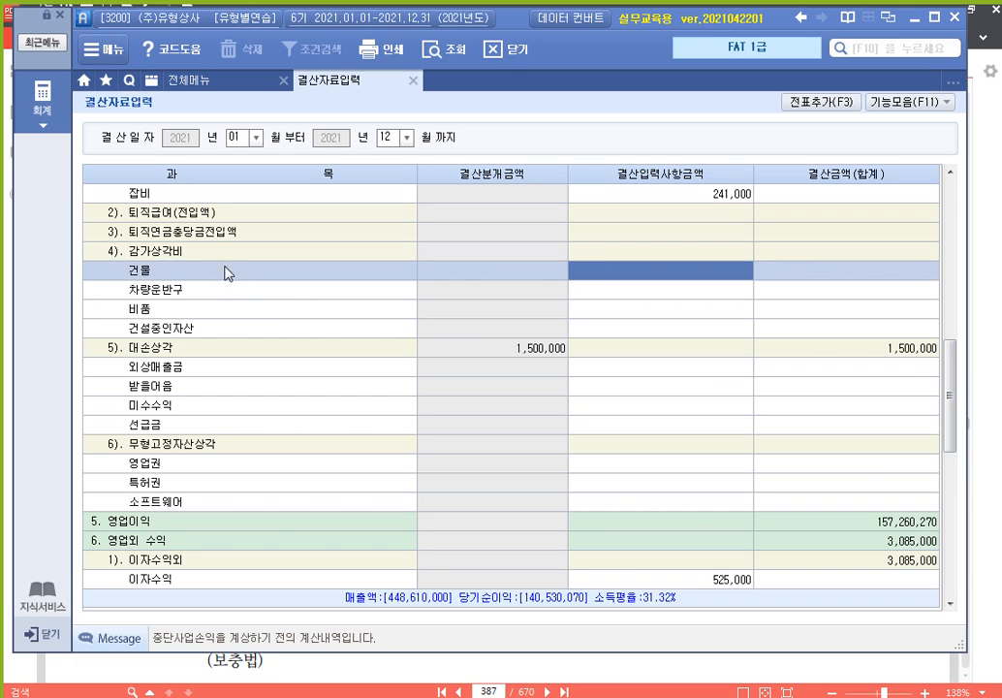
pyautogui.click(225, 254)
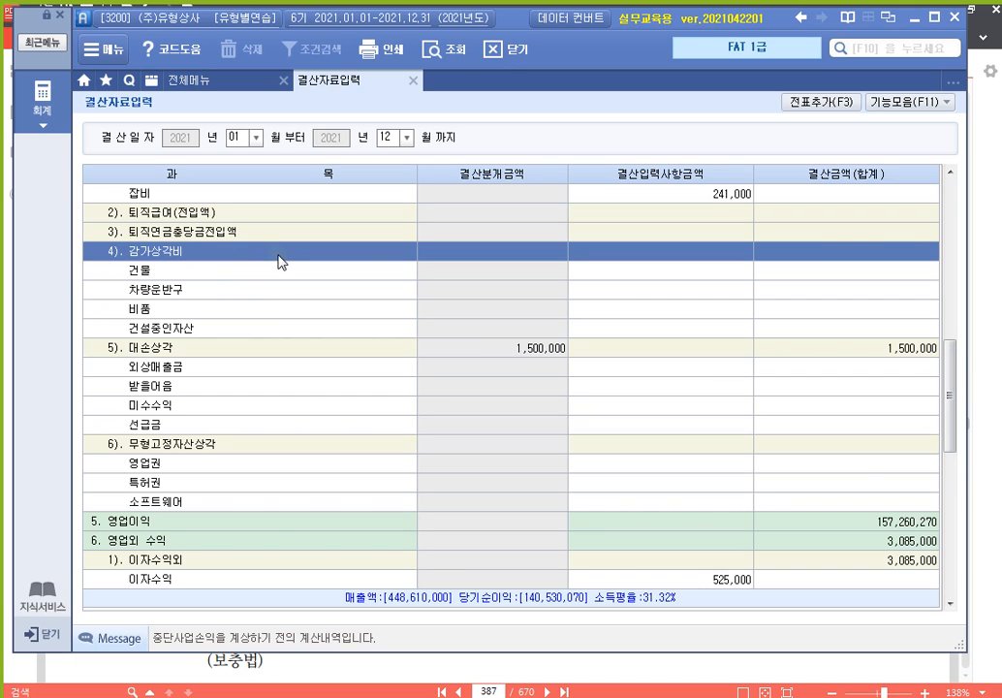
pyautogui.press('Down')
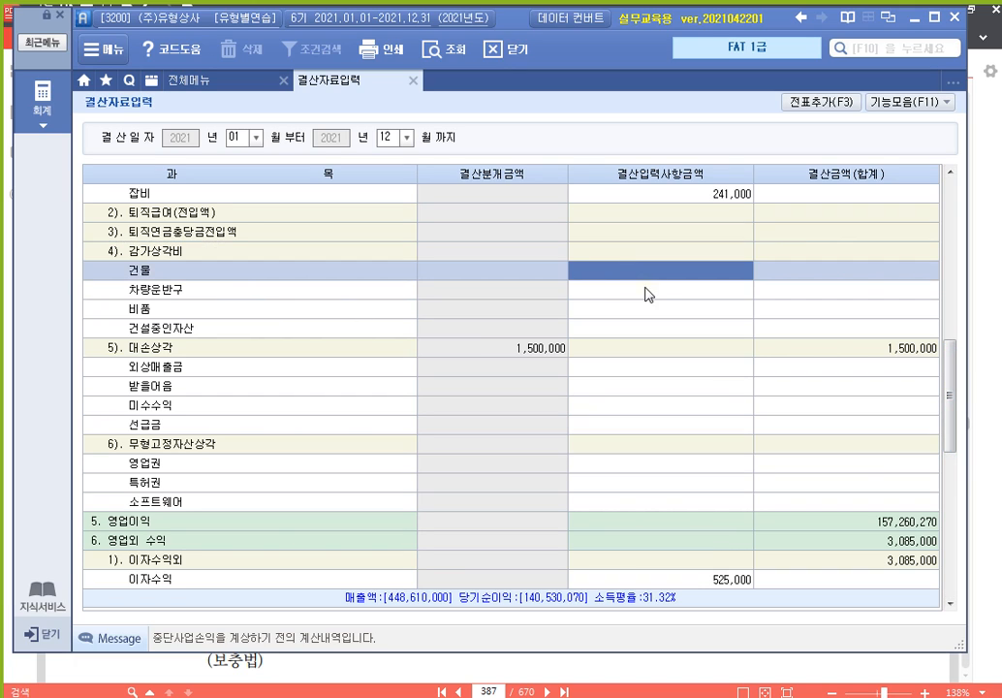
pyautogui.write('6000000')
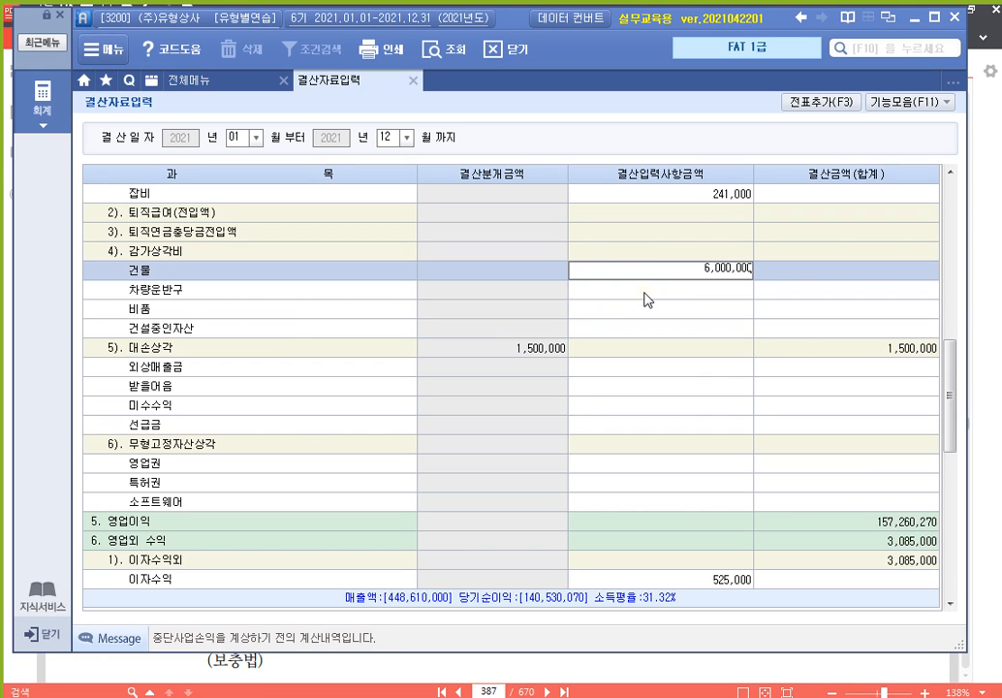
pyautogui.press('Return')
pyautogui.press('Return')
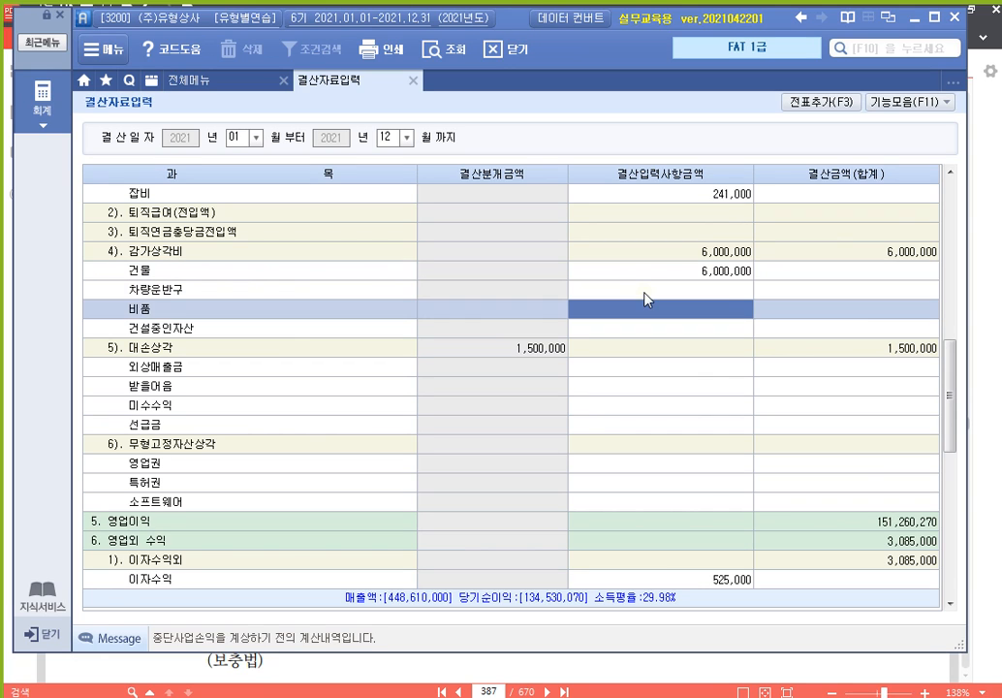
pyautogui.write('1200000')
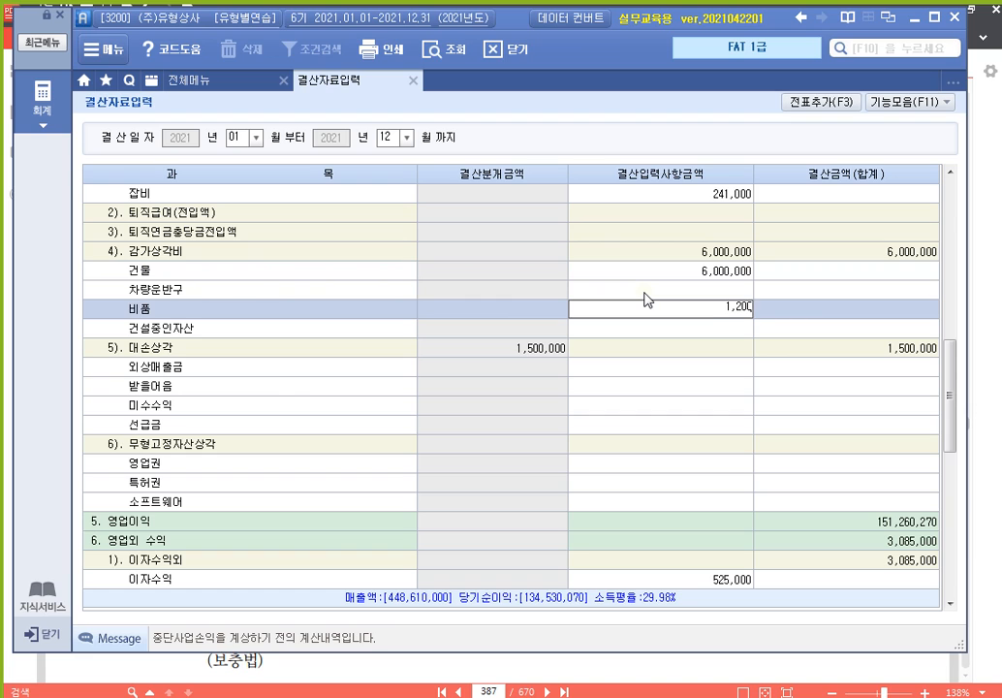
pyautogui.press('Return')
pyautogui.press('Up')
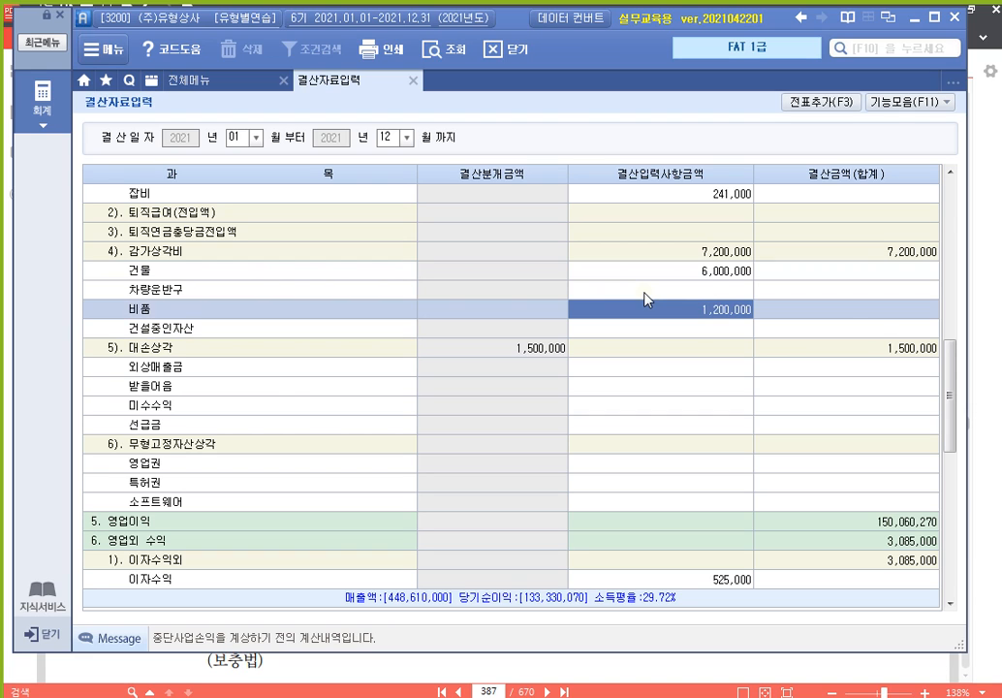
pyautogui.press('Down')
pyautogui.press('Down')
pyautogui.press('Down')
pyautogui.press('Down')
pyautogui.press('Down')
pyautogui.press('Down')
pyautogui.press('Down')
pyautogui.press('Down')
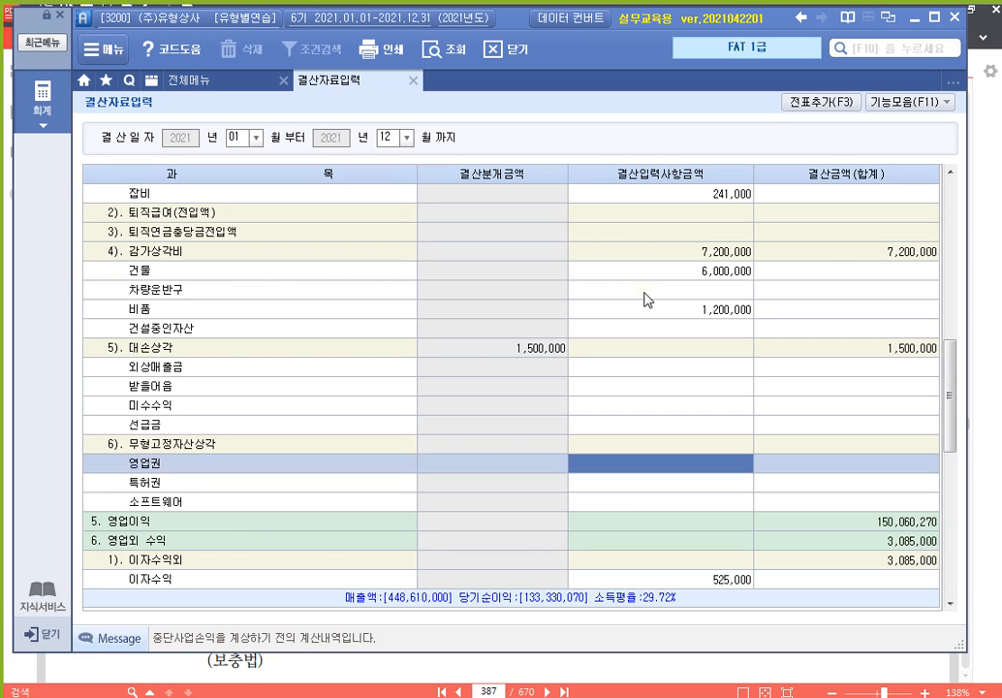
pyautogui.write('1500000')
pyautogui.press('Return')
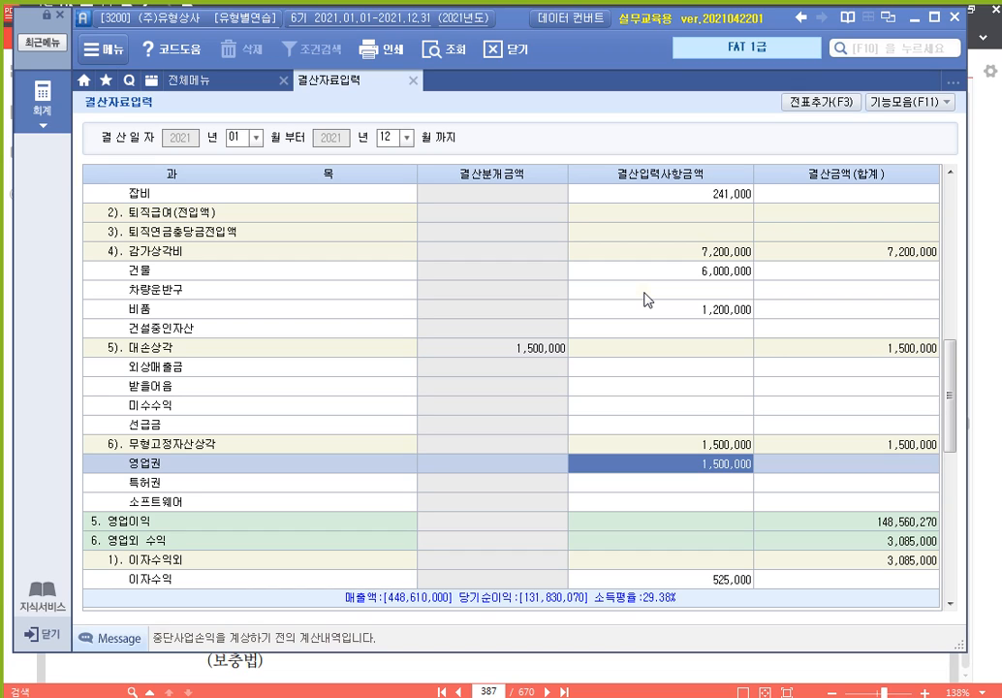
pyautogui.click(682, 271)
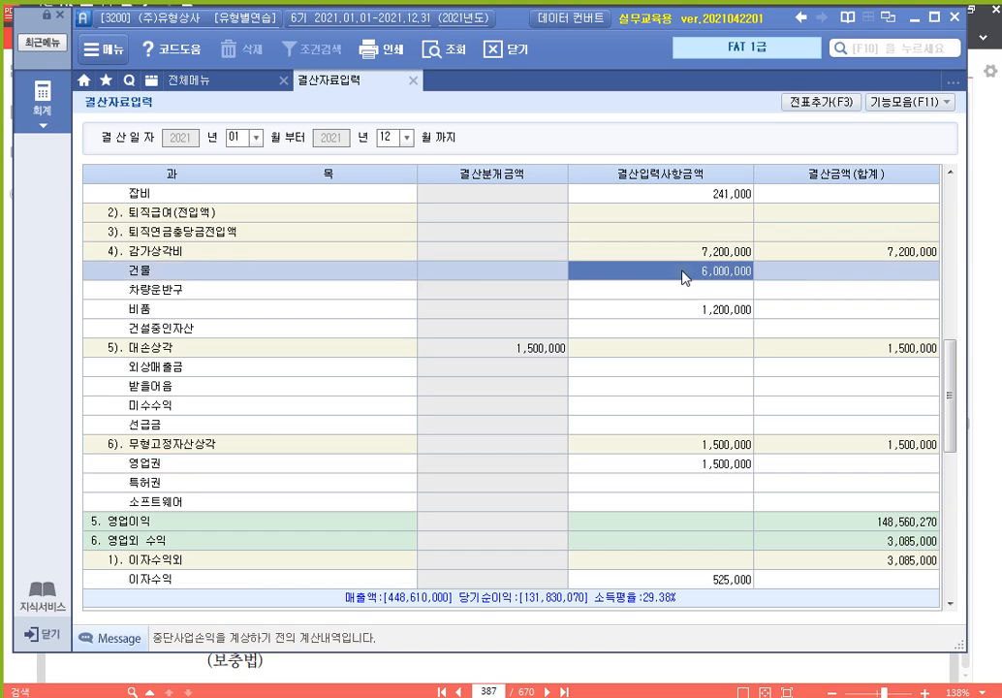
pyautogui.click(694, 315)
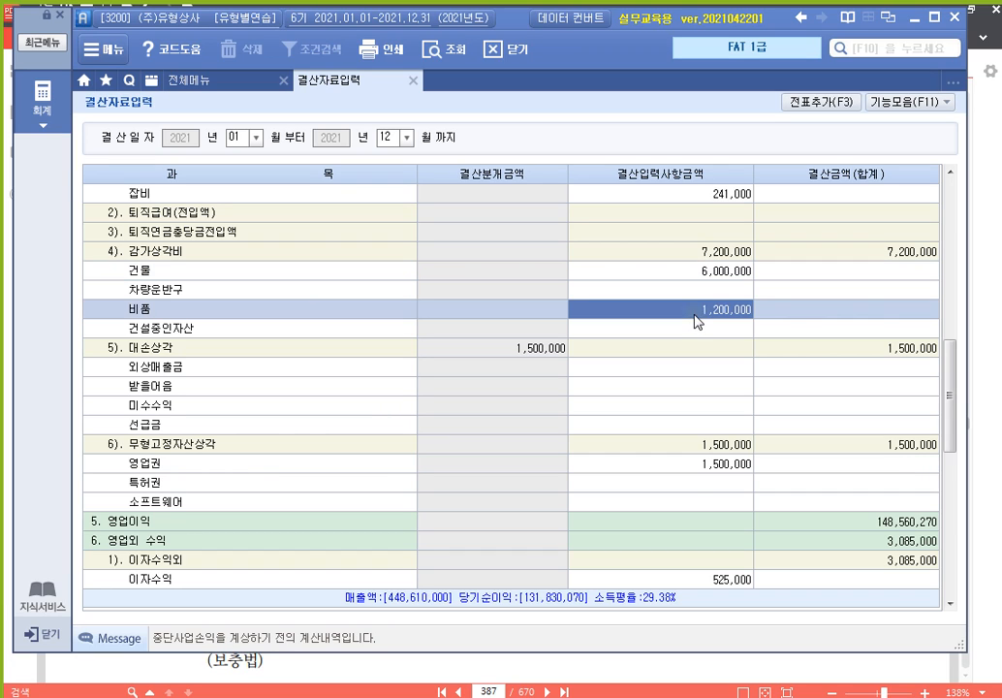
pyautogui.click(697, 467)
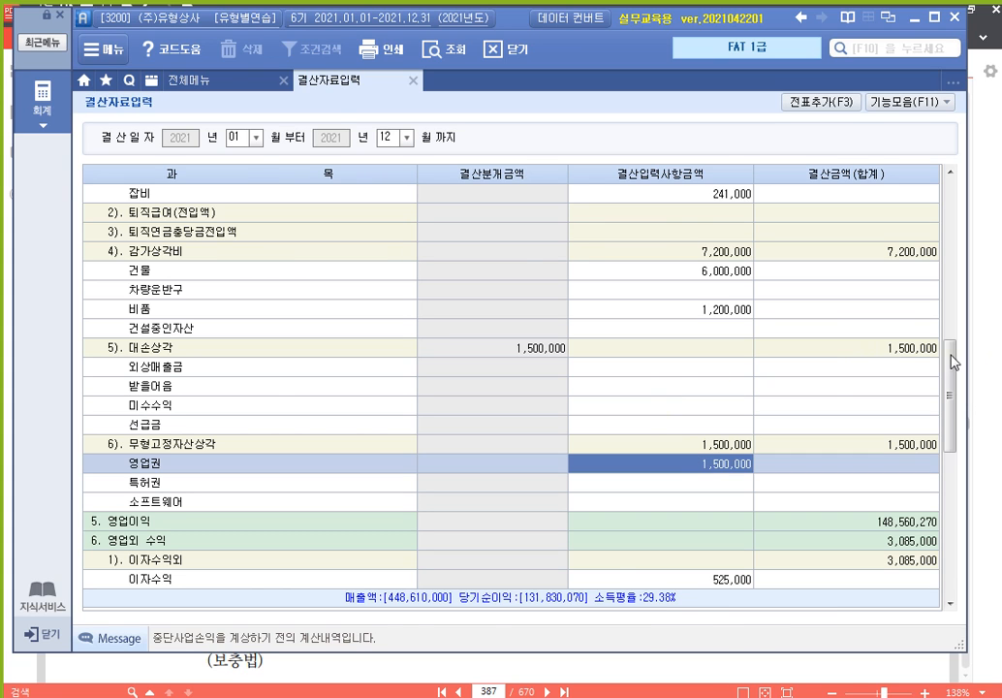
pyautogui.click(989, 369)
pyautogui.scroll(-5, 600, 353)
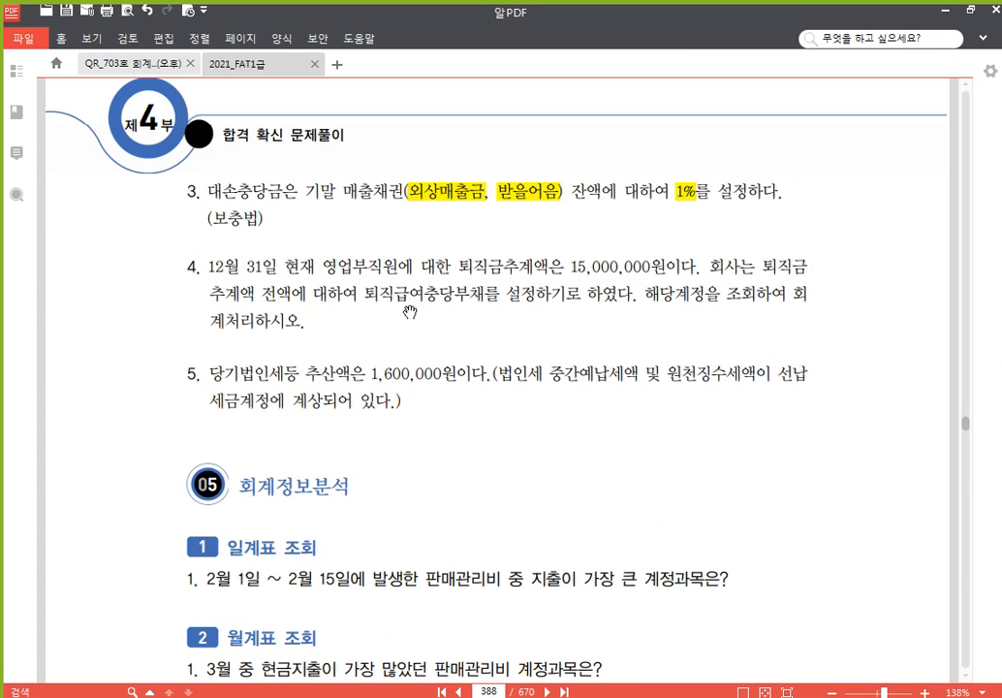
pyautogui.scroll(-1, 519, 436)
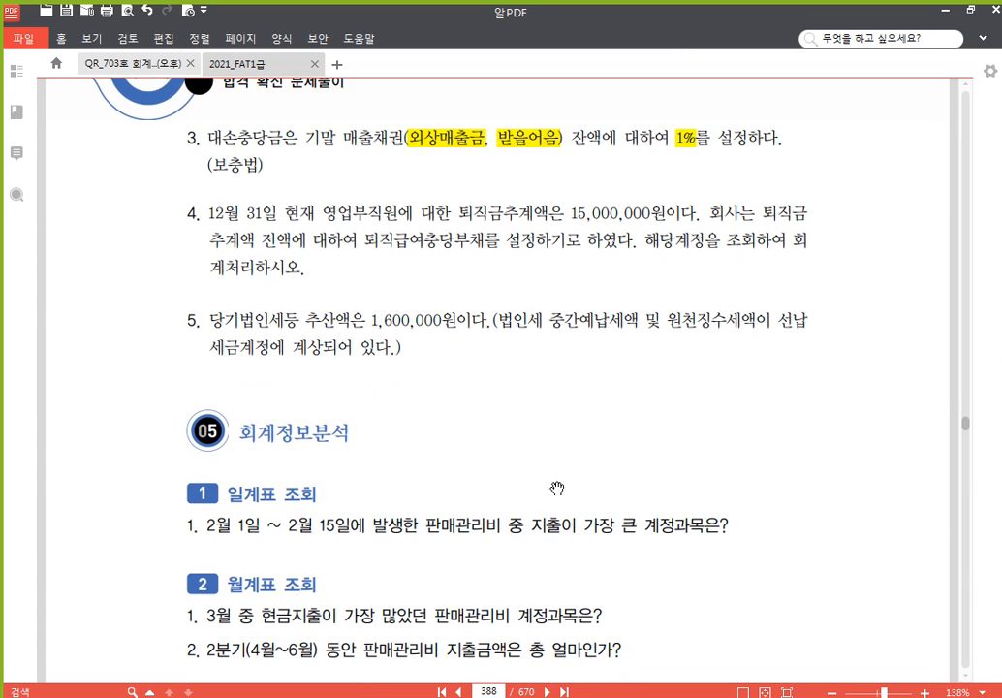
pyautogui.click(437, 689)
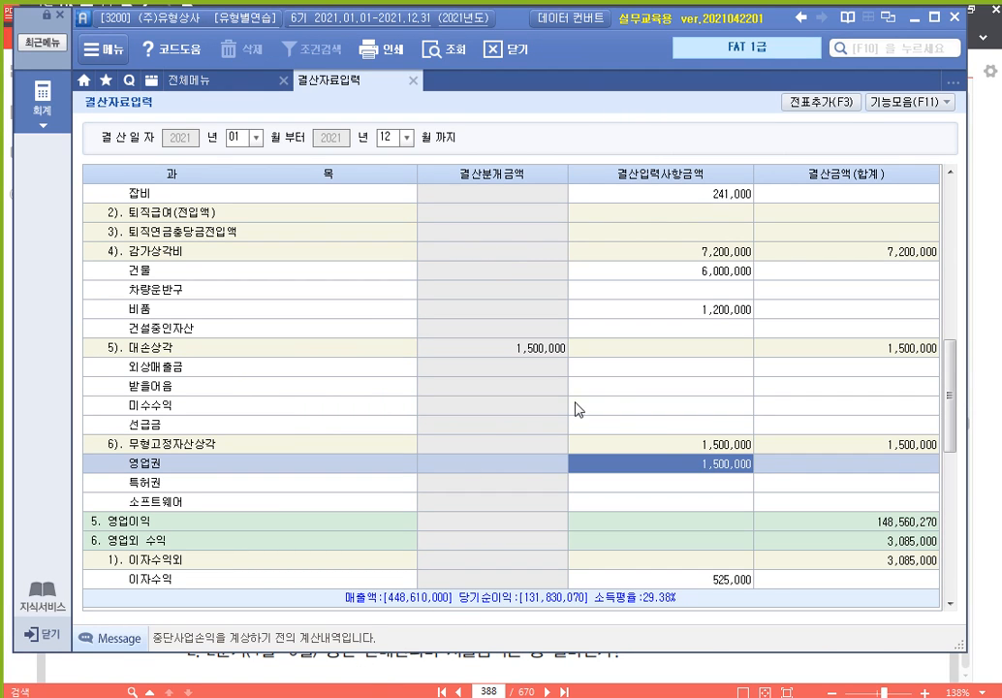
# Locate the 외상매출금 amount cell under 5). 대손상각, glancing at the calculation notes
pyautogui.click(690, 407)
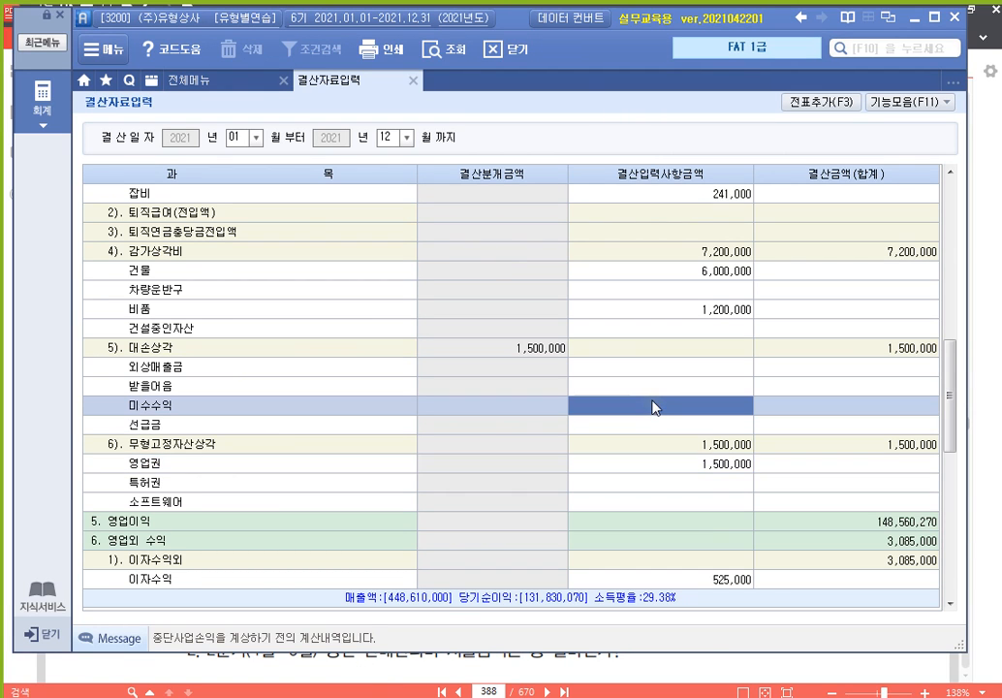
pyautogui.click(951, 172)
pyautogui.click(950, 172)
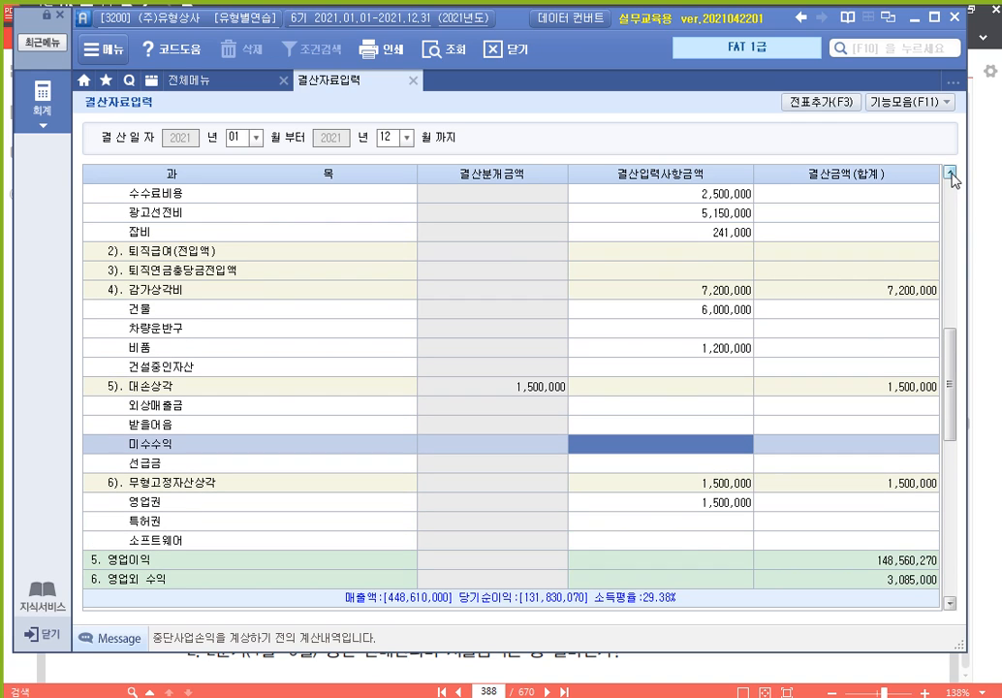
pyautogui.click(703, 409)
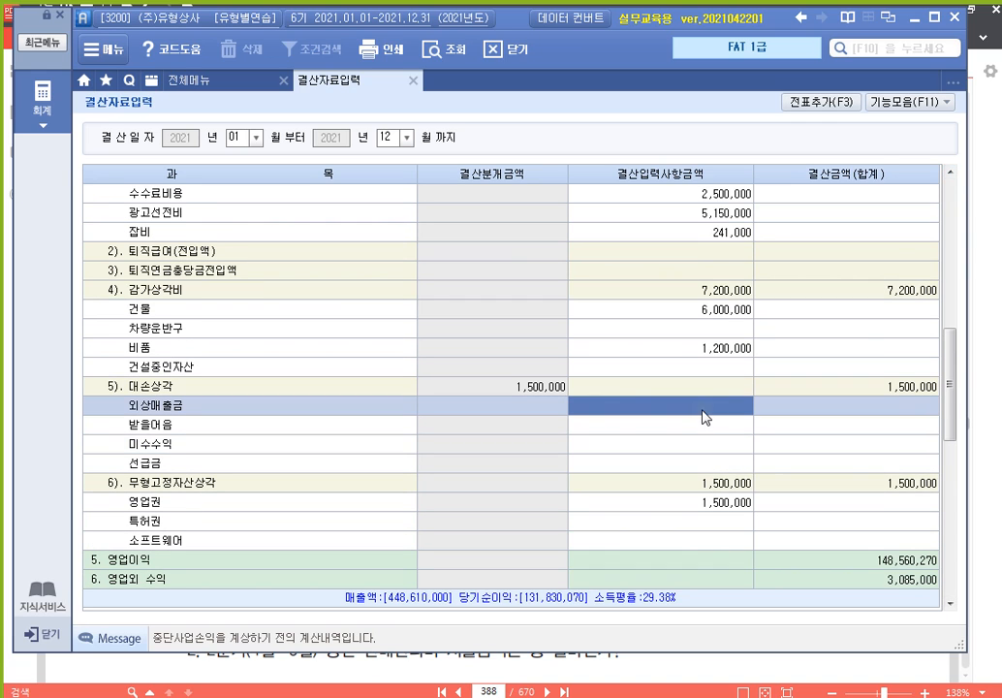
pyautogui.click(950, 603)
pyautogui.click(950, 603)
pyautogui.click(950, 603)
pyautogui.click(951, 603)
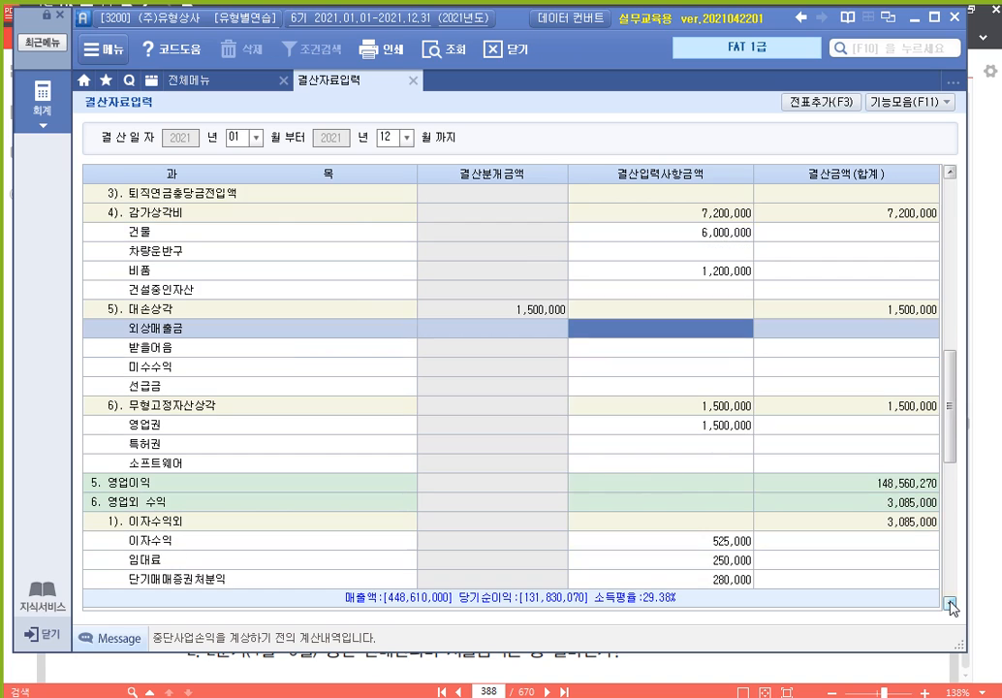
pyautogui.click(326, 213)
pyautogui.click(310, 308)
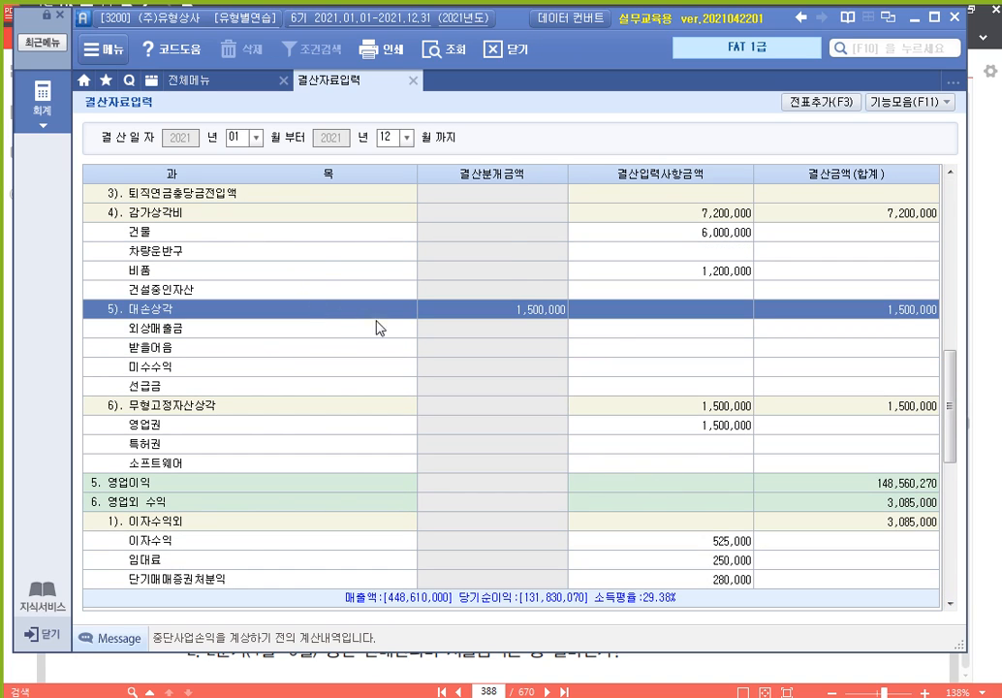
pyautogui.click(633, 332)
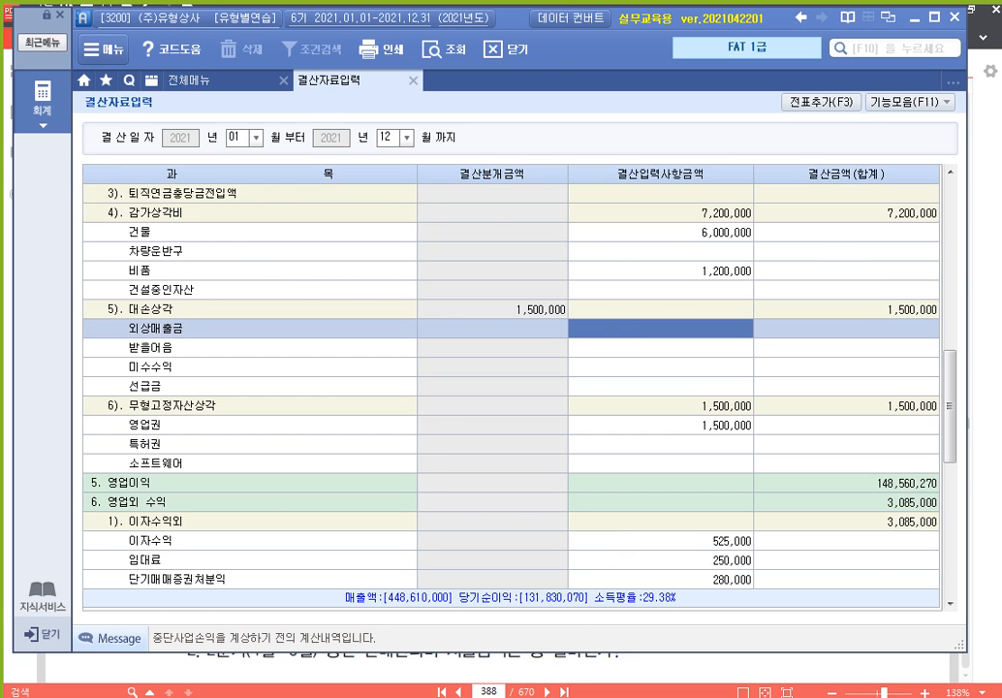
pyautogui.hotkey('alt', 'Tab')
pyautogui.click(946, 13)
# Enter bad-debt amounts 6,431,760 for 외상매출금 and 113,000 for 받을어음, then bring up the PDF
pyautogui.write('6')
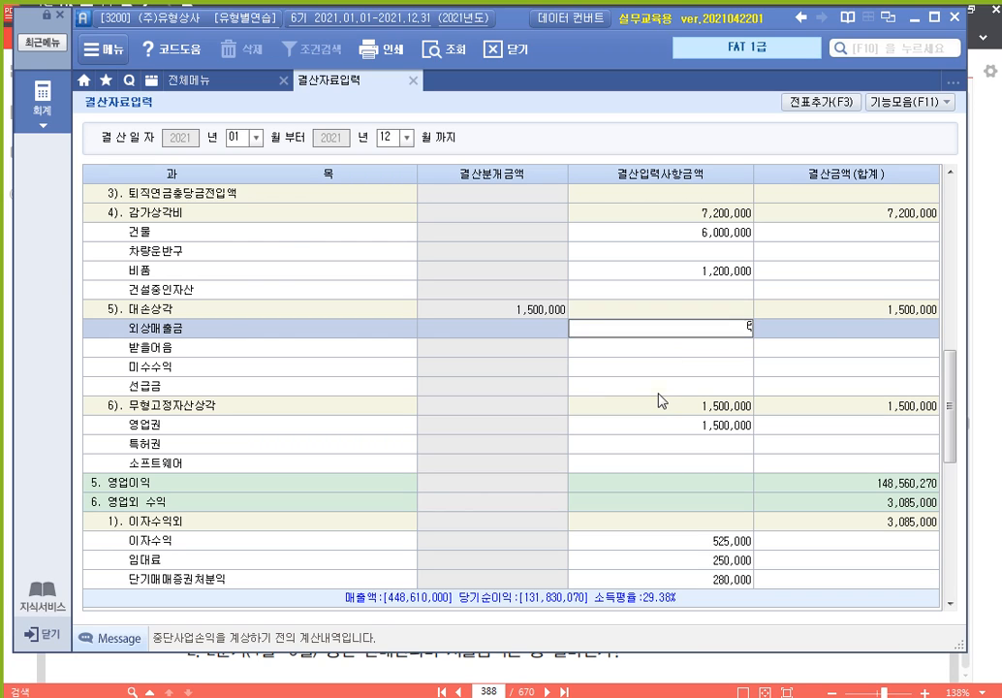
pyautogui.write(',431,760')
pyautogui.press('Return')
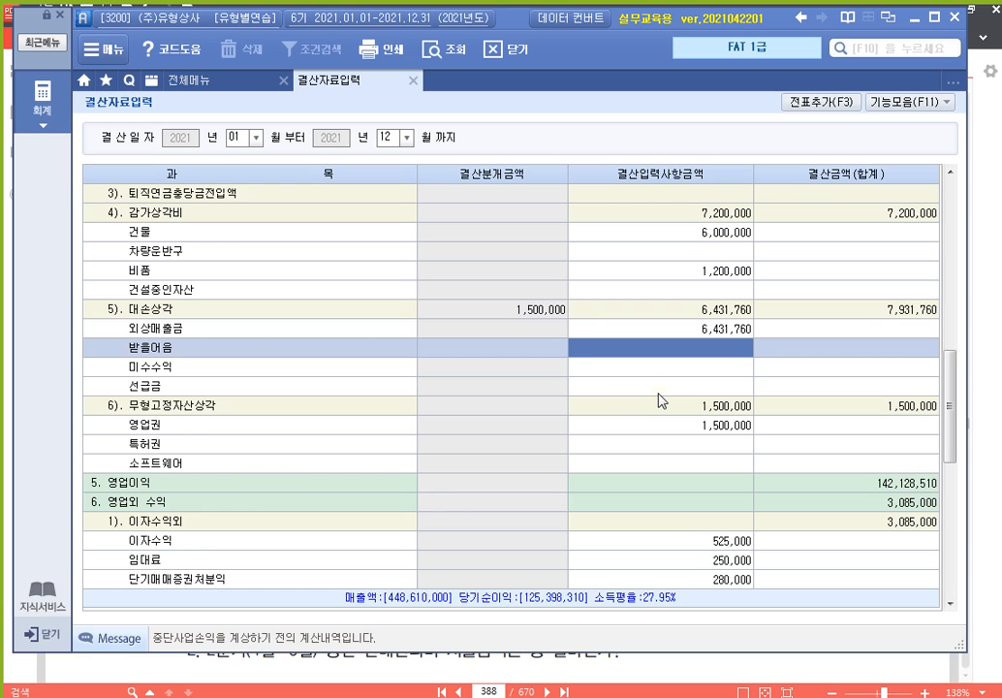
pyautogui.write('1130000')
pyautogui.press('Return')
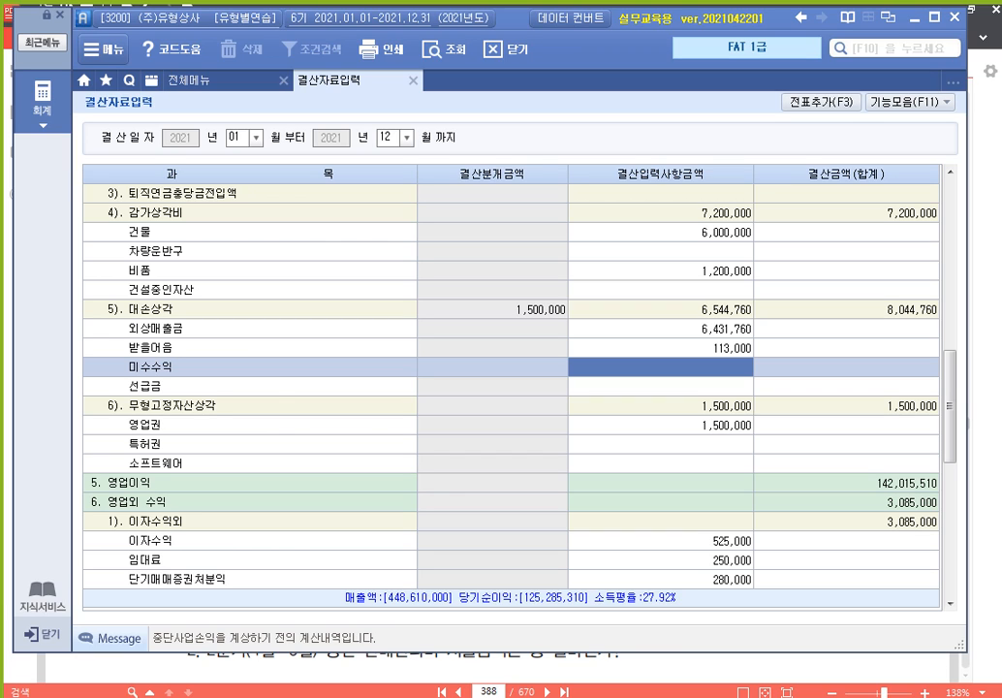
pyautogui.click(709, 329)
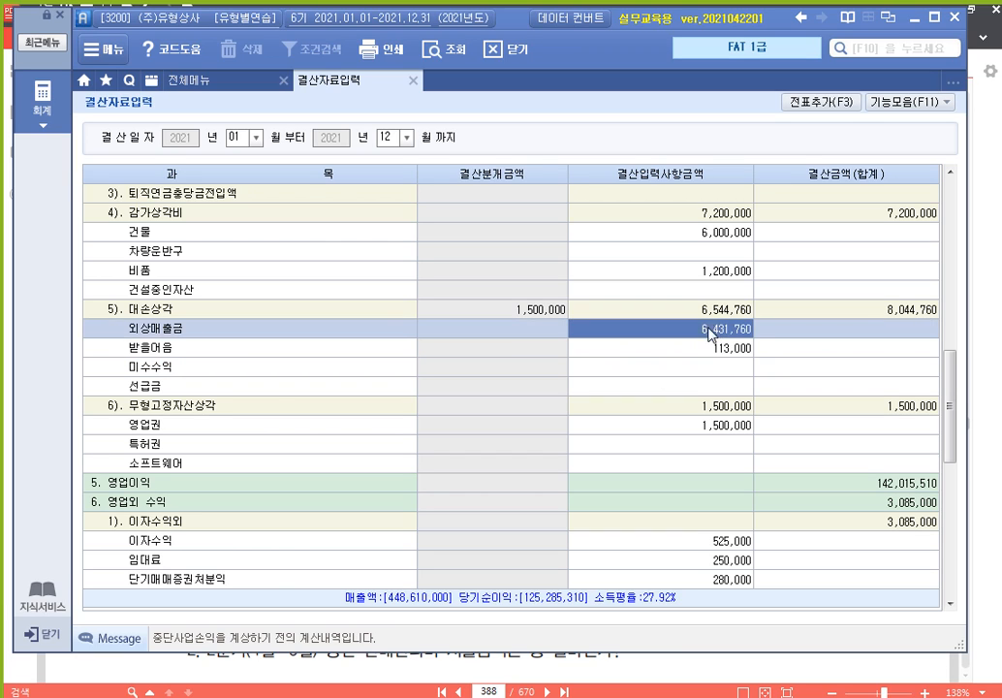
pyautogui.click(702, 348)
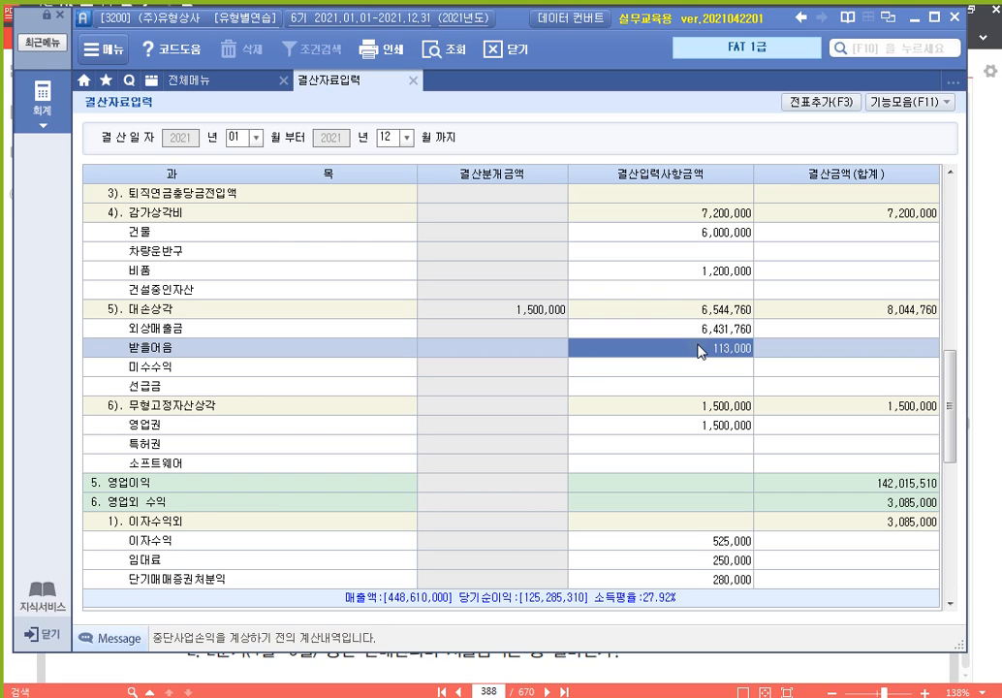
pyautogui.click(700, 328)
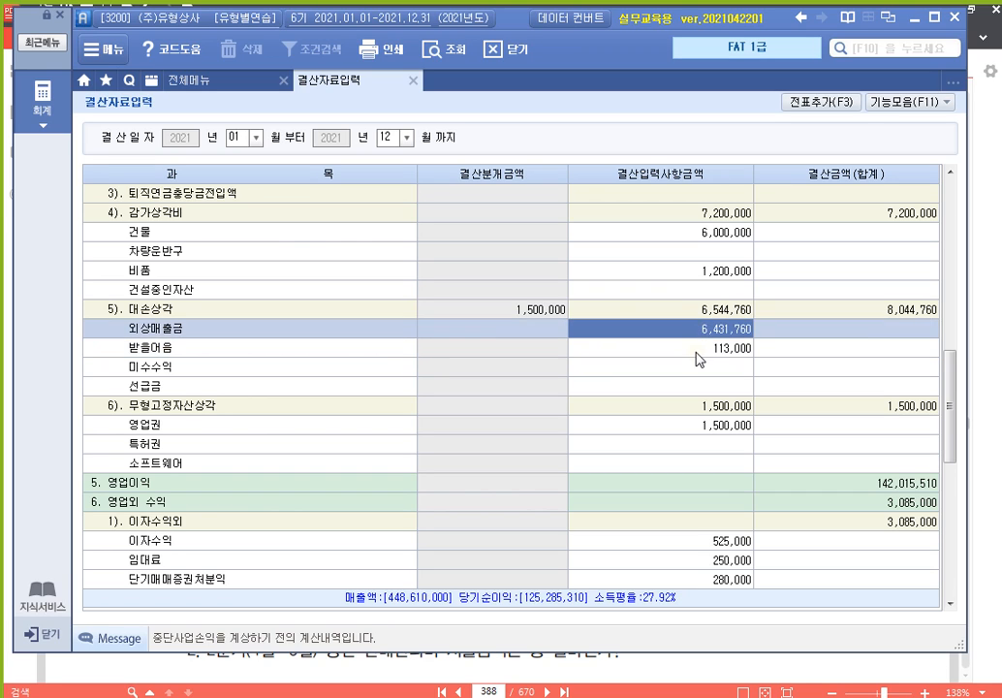
pyautogui.click(698, 353)
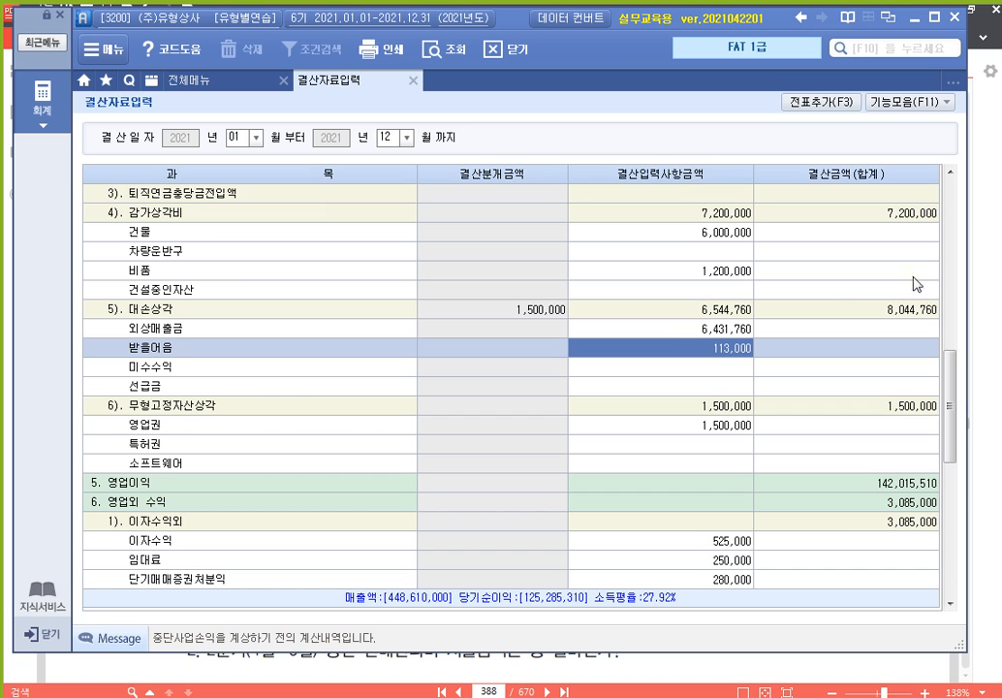
pyautogui.click(988, 310)
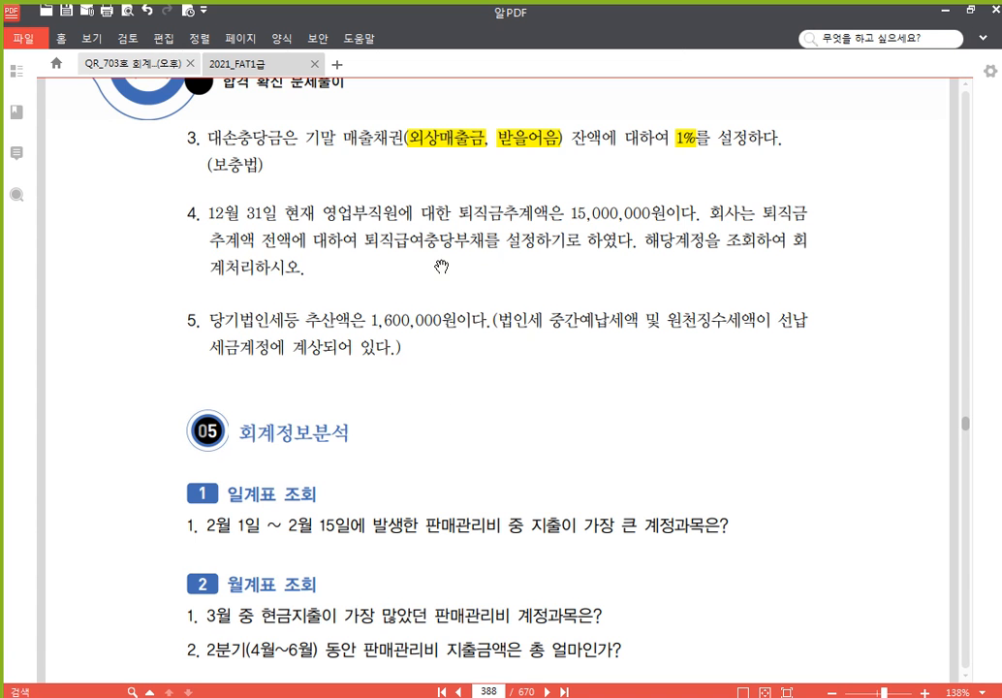
# Show the 20210428.hwp note's 5,000,000 퇴직급여충당부채 calculation over the PDF, then return to Smart A
pyautogui.scroll(-1, 441, 266)
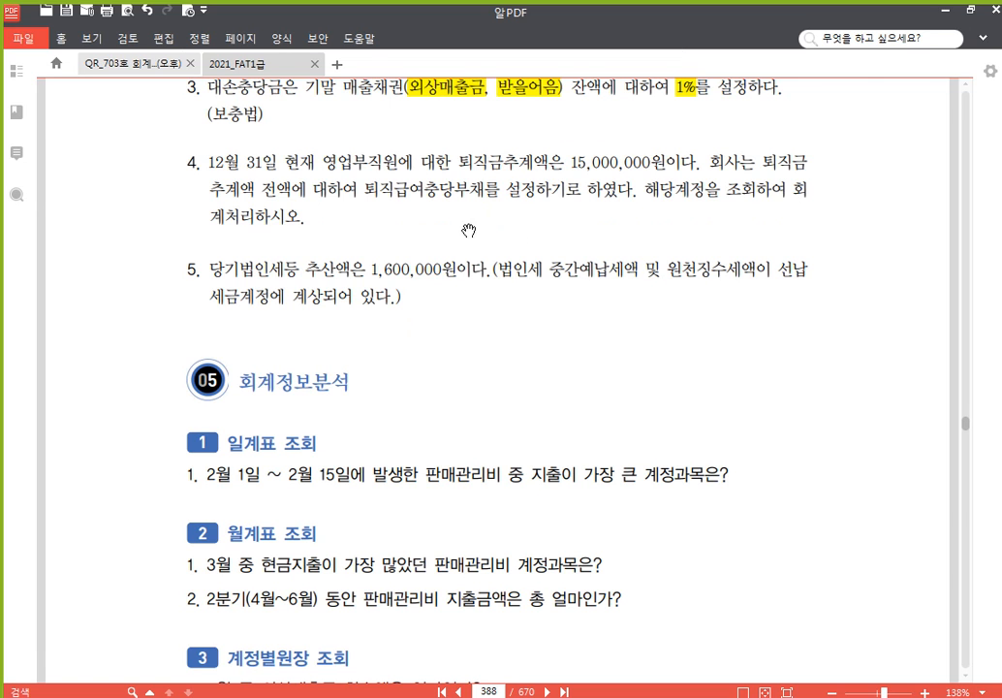
pyautogui.moveTo(2, 281); pyautogui.dragTo(505, 161)
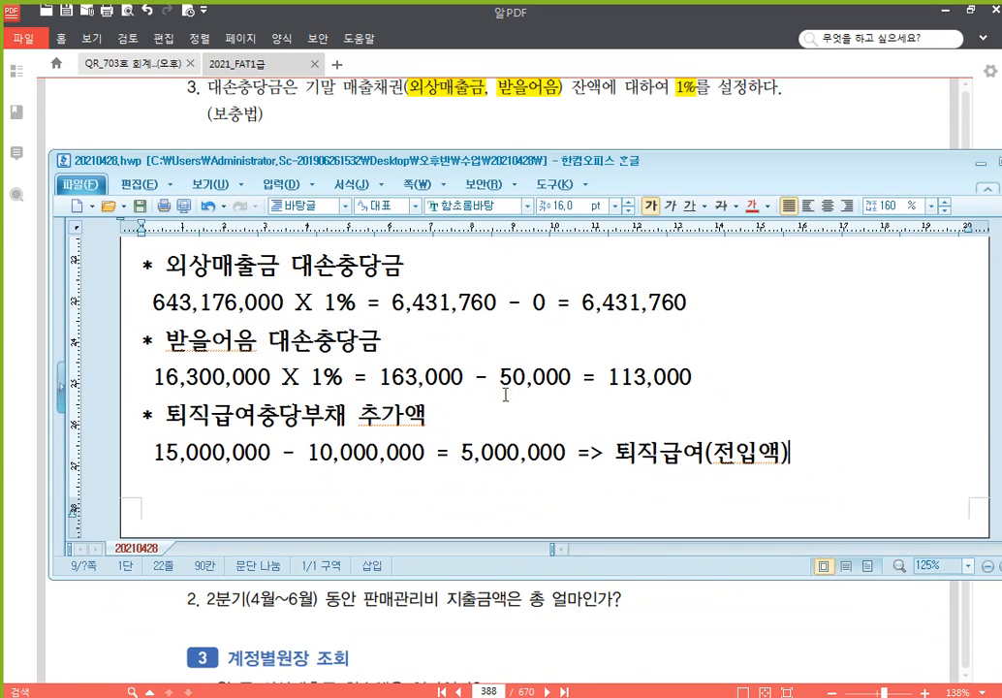
pyautogui.scroll(-1, 533, 426)
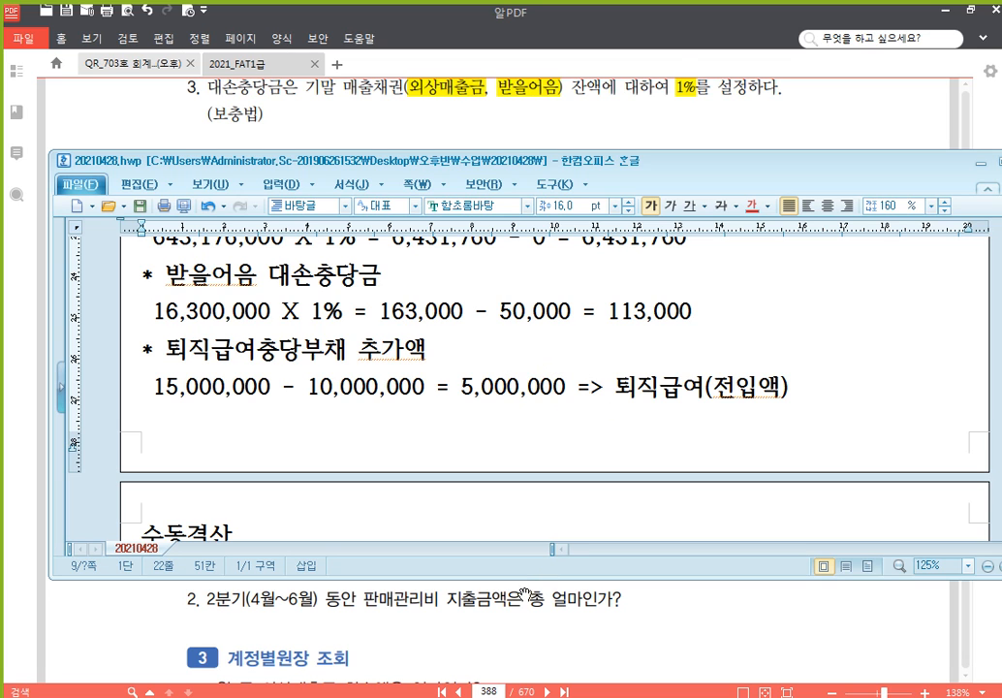
pyautogui.click(381, 695)
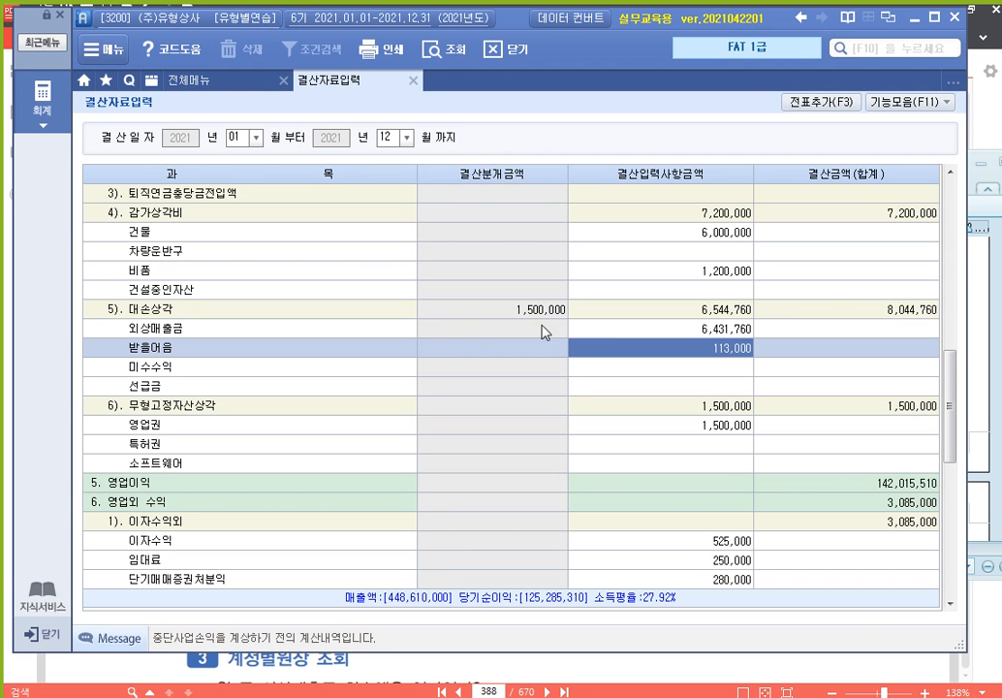
# Enter 5,000,000 in 2). 퇴직급여(전입액), cutting 당기순이익 to 120,285,310, then bring up the PDF
pyautogui.click(949, 173)
pyautogui.click(950, 173)
pyautogui.click(950, 173)
pyautogui.click(950, 172)
pyautogui.click(950, 173)
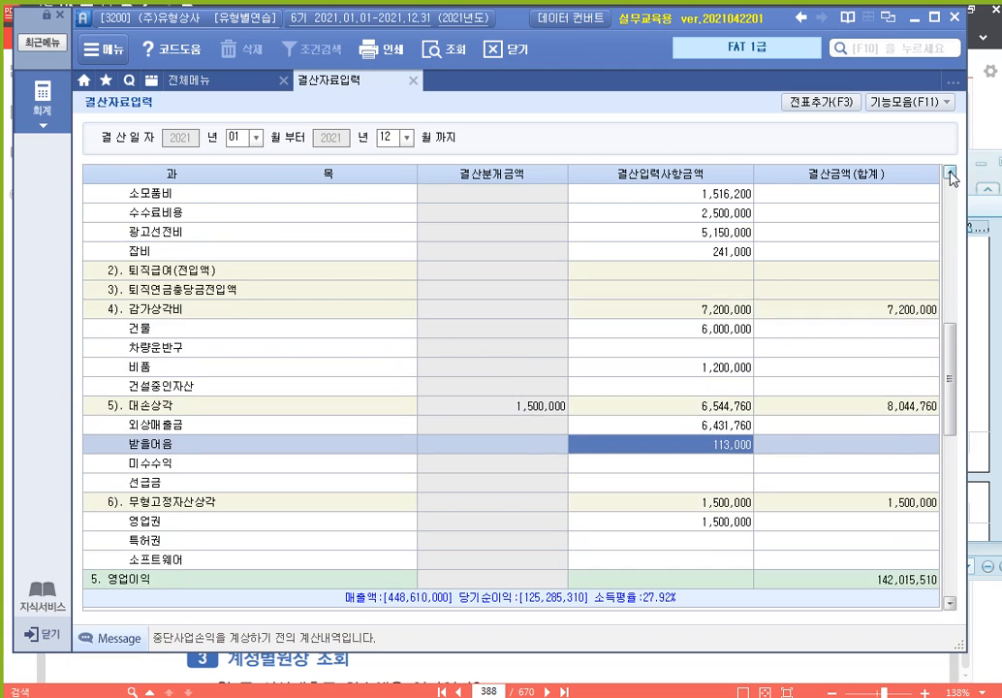
pyautogui.click(950, 173)
pyautogui.click(949, 172)
pyautogui.click(312, 312)
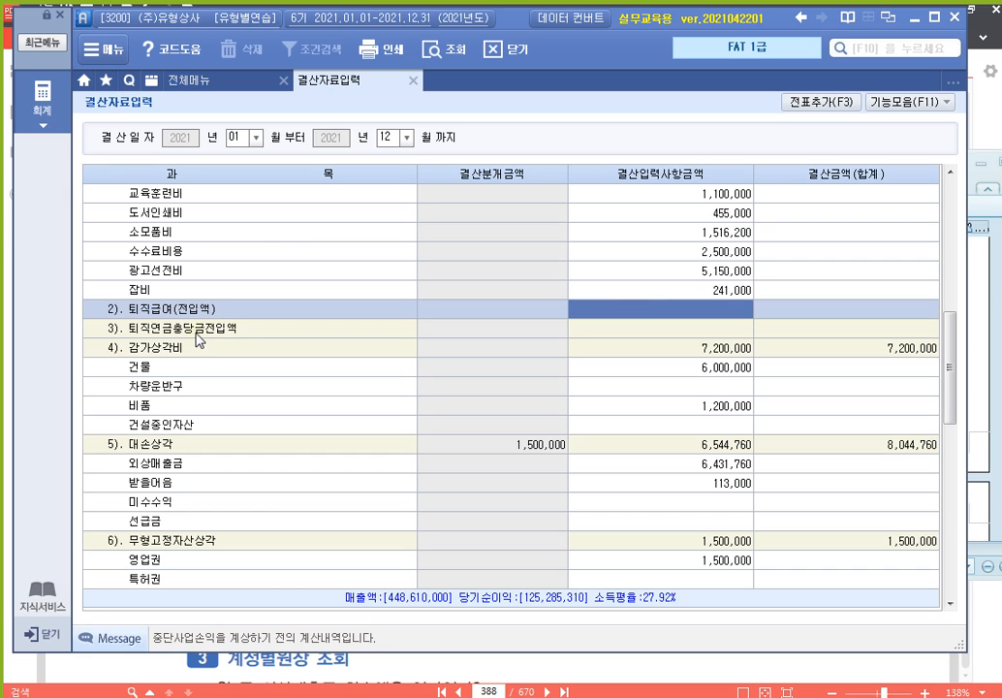
pyautogui.click(671, 338)
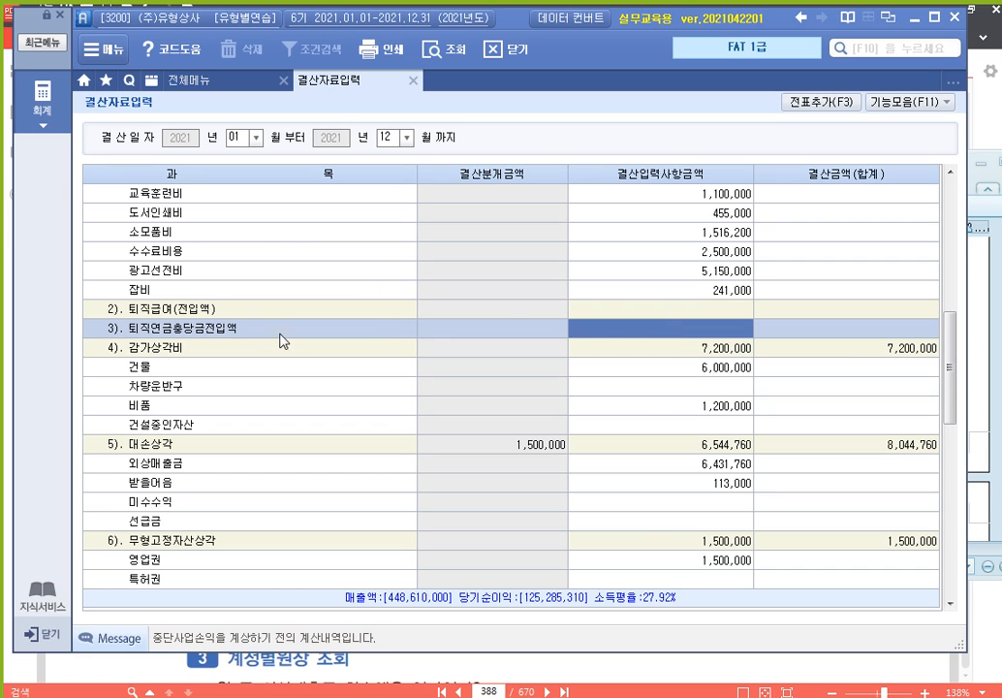
pyautogui.click(638, 310)
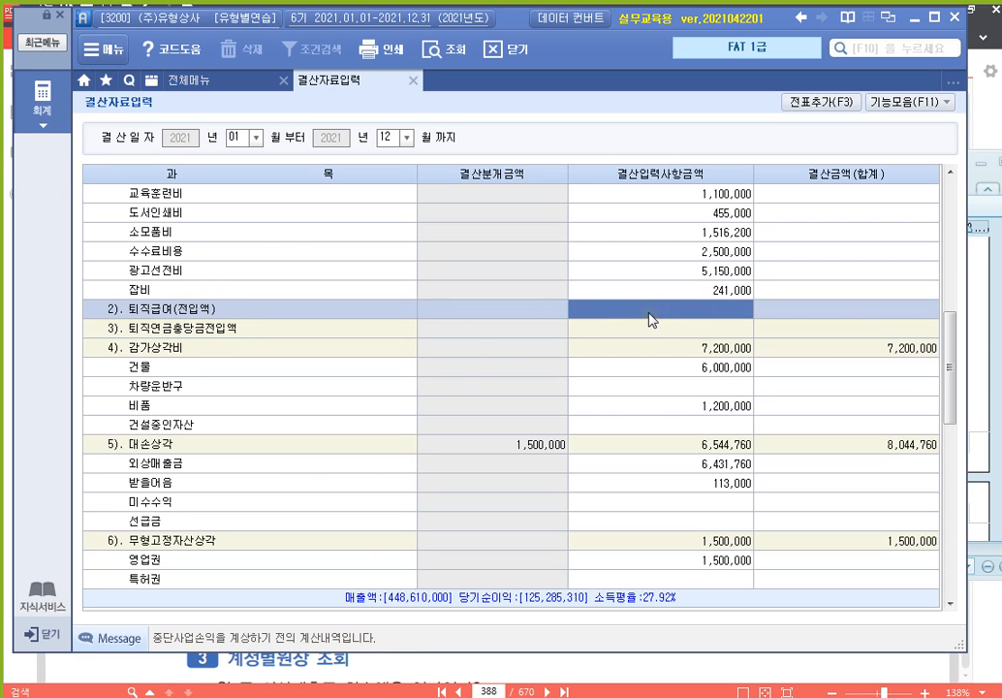
pyautogui.write('5000000')
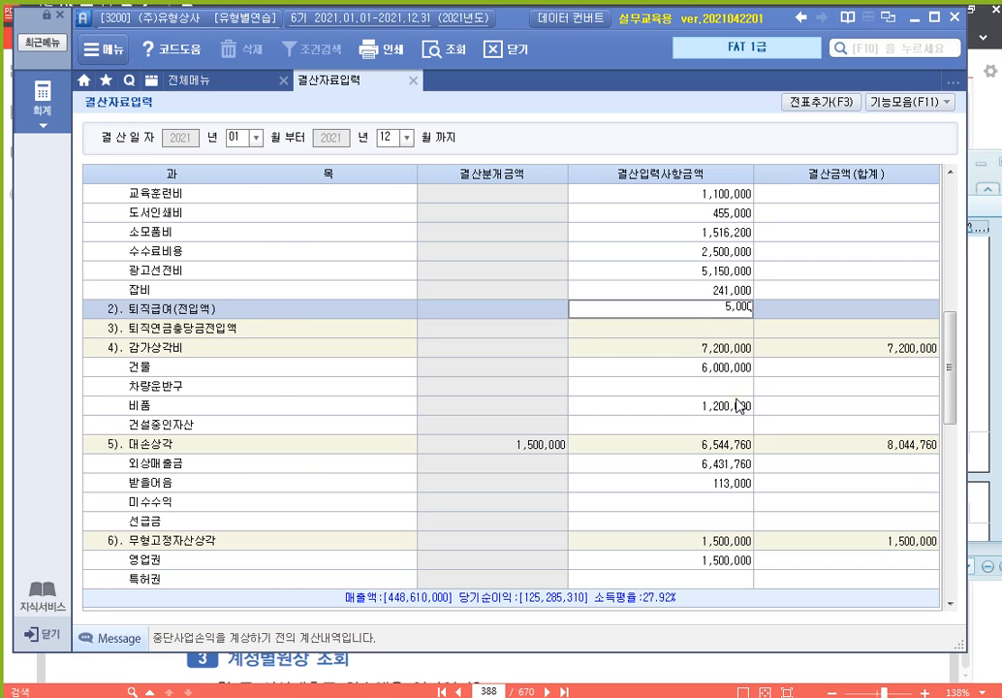
pyautogui.press('Return')
pyautogui.press('Up')
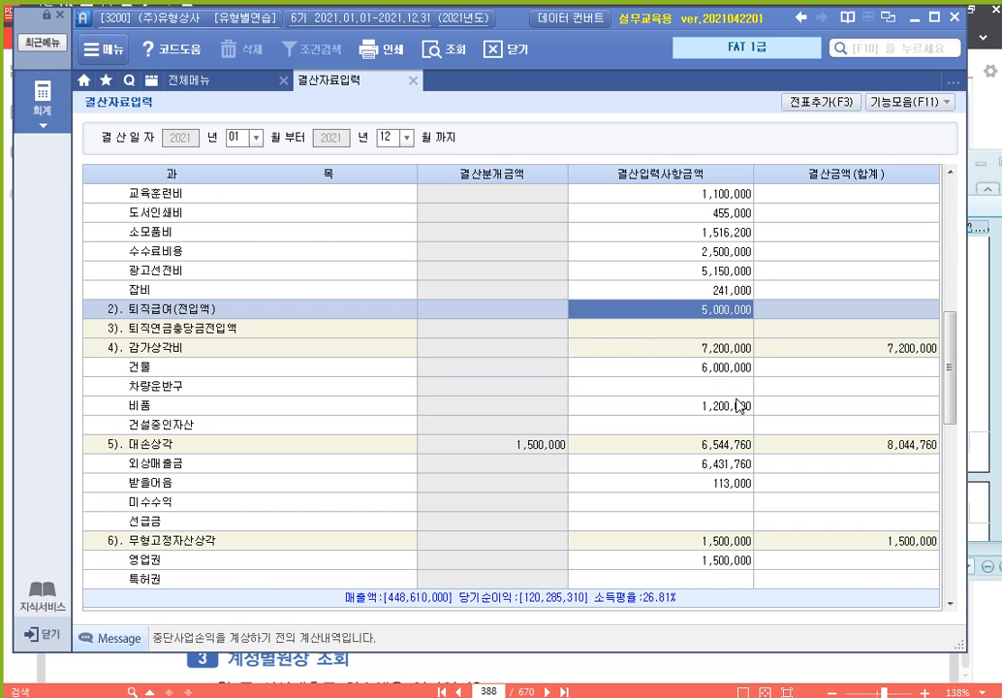
pyautogui.click(992, 124)
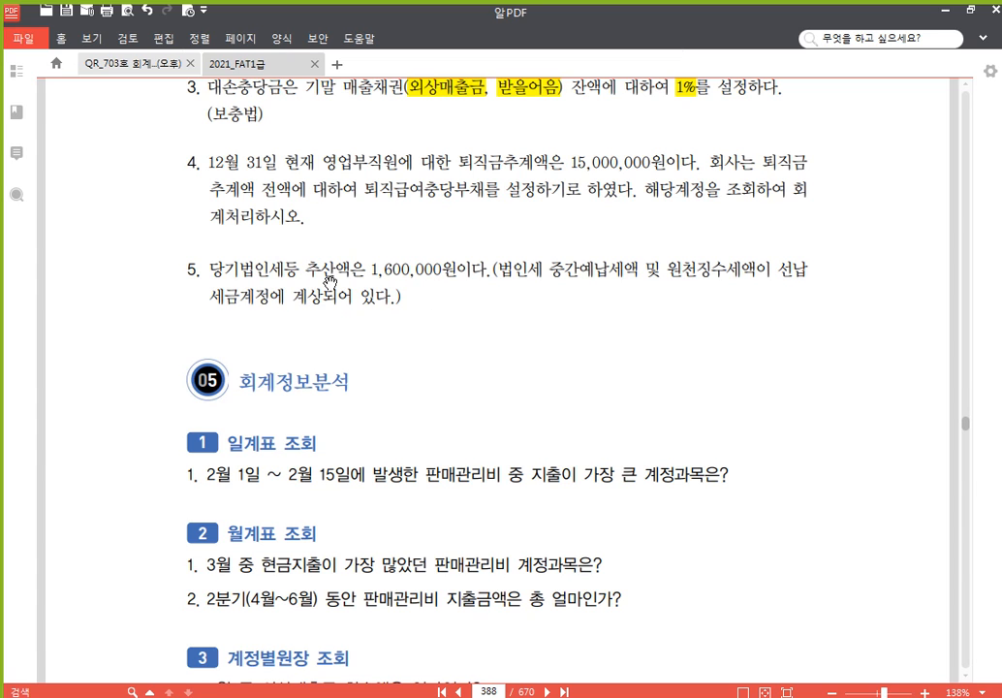
# Trace the Hangul 자동결산 note: 1,600,000 − 46,200 = 1,553,800 corporate tax, then return to Smart A
pyautogui.click(433, 697)
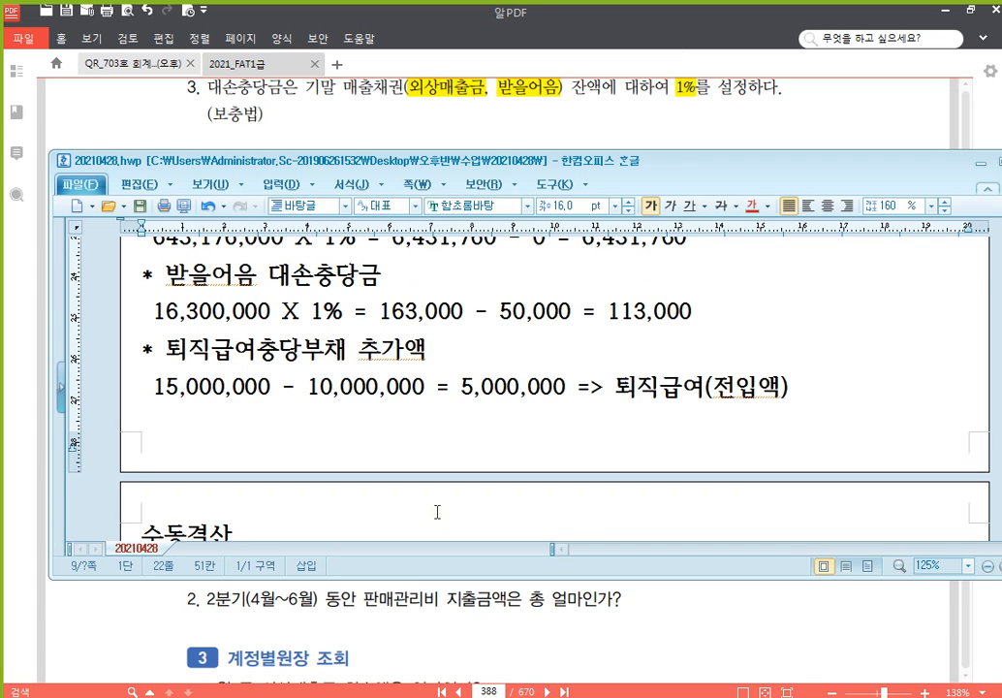
pyautogui.scroll(-5, 376, 407)
pyautogui.click(485, 375)
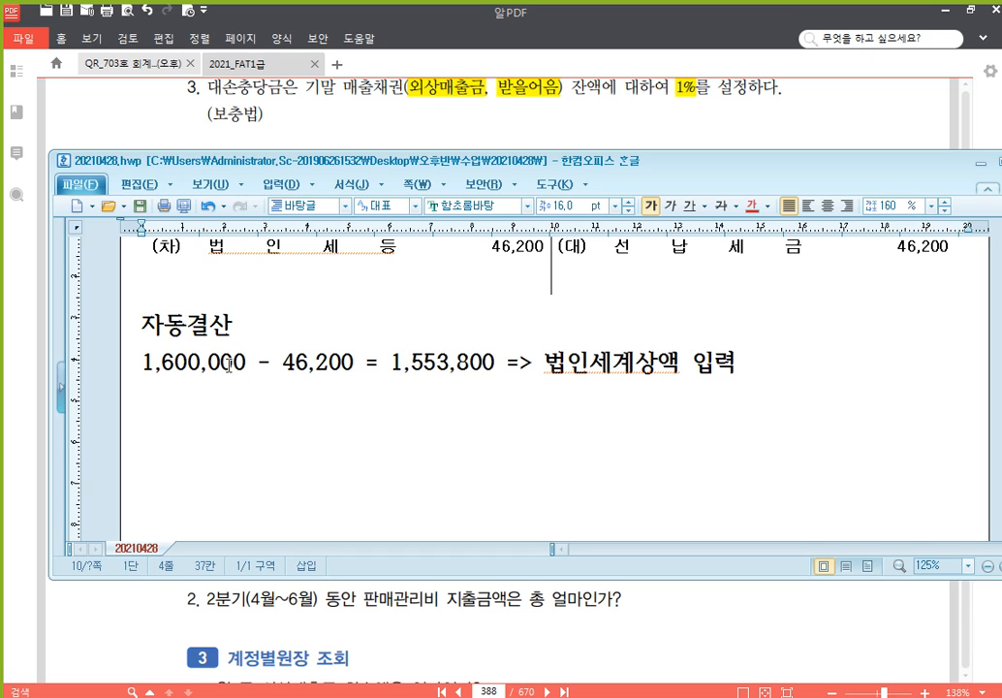
pyautogui.click(153, 356)
pyautogui.click(323, 361)
pyautogui.click(411, 371)
pyautogui.click(416, 368)
pyautogui.hotkey('alt', 'Tab')
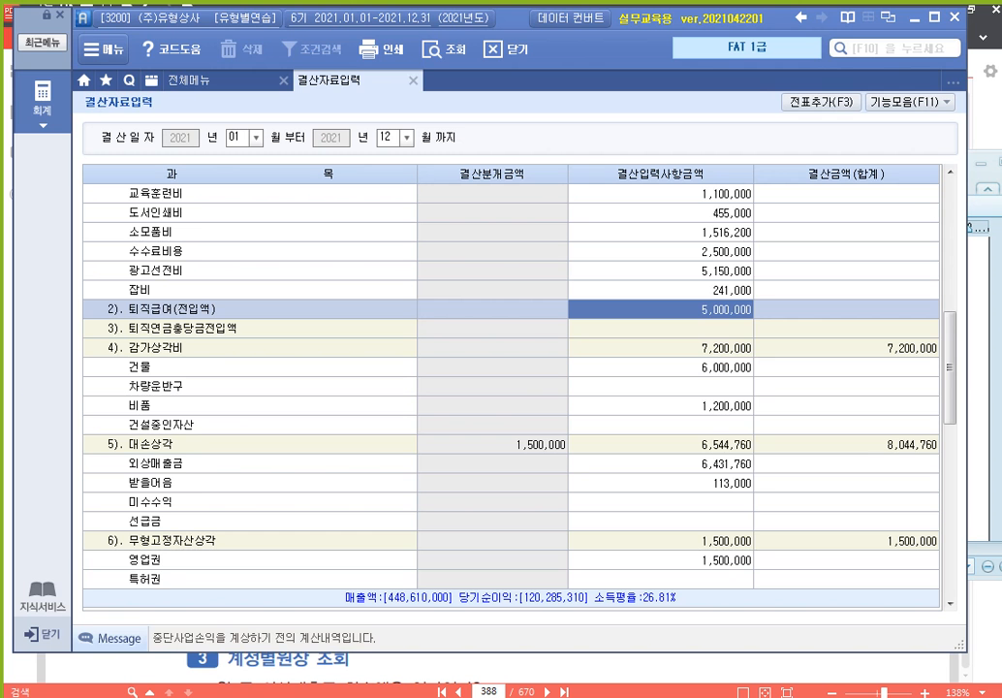
# Enter 1,553,800 as 법인세 계상, bringing 법인세등 to 1,600,000
pyautogui.scroll(-5, 426, 330)
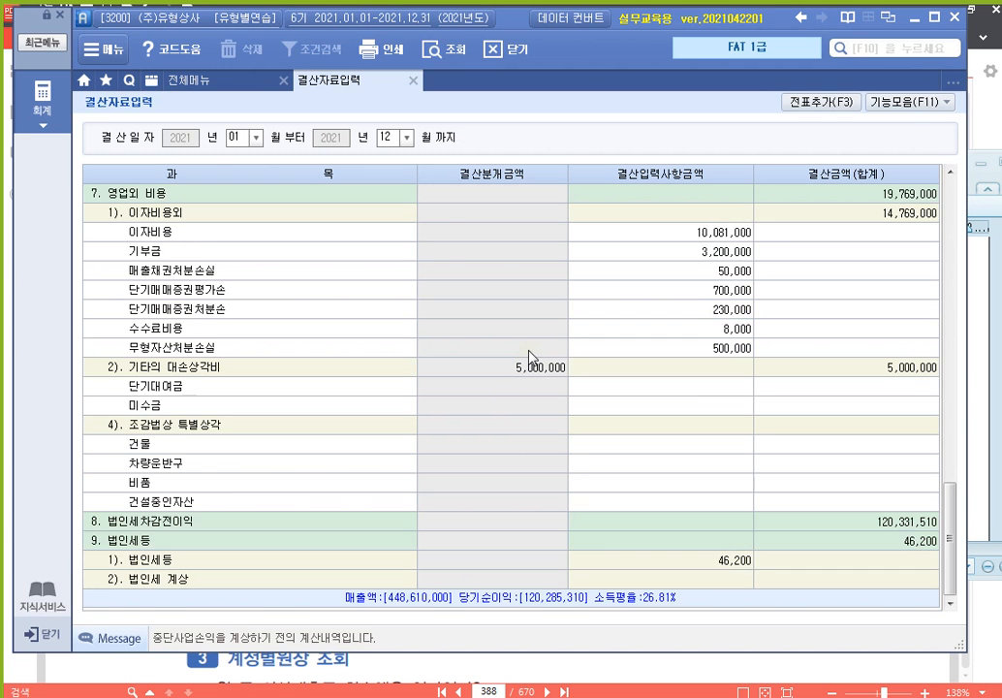
pyautogui.click(713, 562)
pyautogui.click(721, 581)
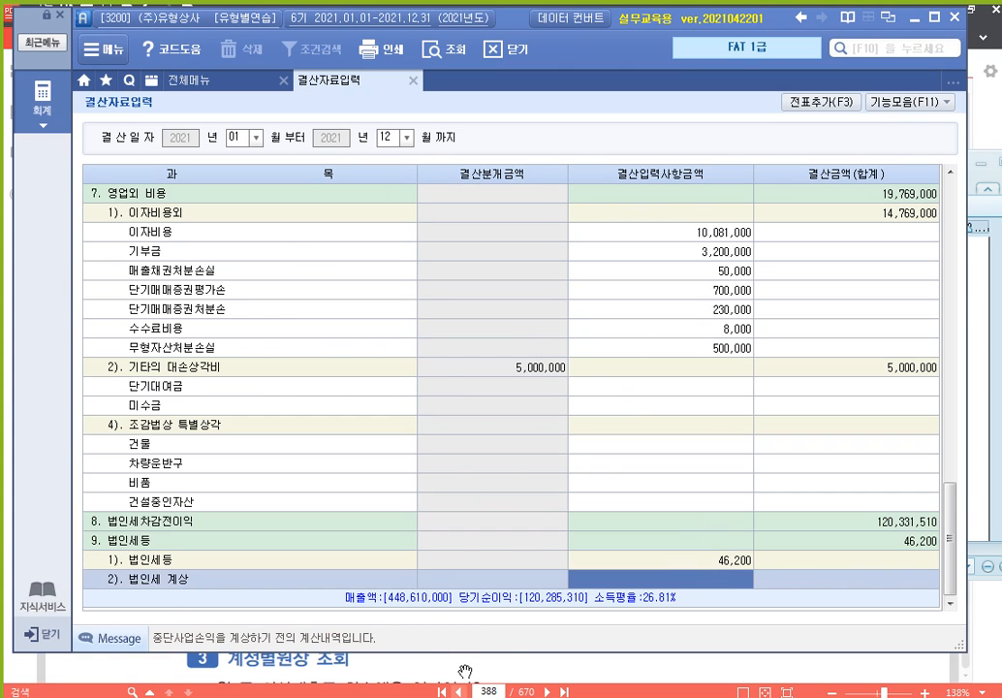
pyautogui.hotkey('alt', 'Tab')
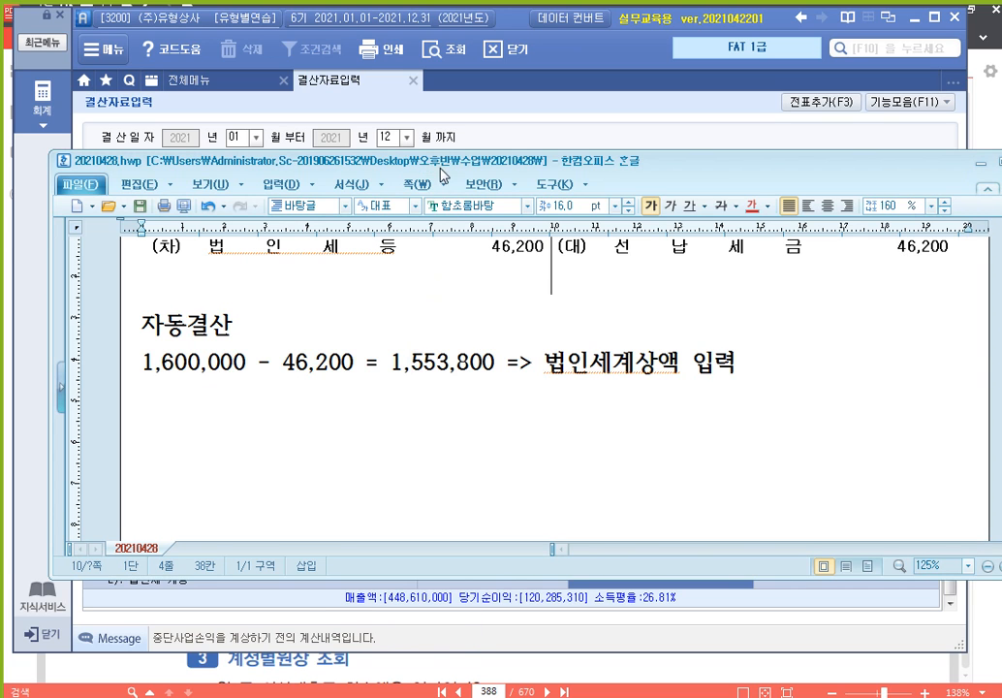
pyautogui.moveTo(450, 161); pyautogui.dragTo(0, 161)
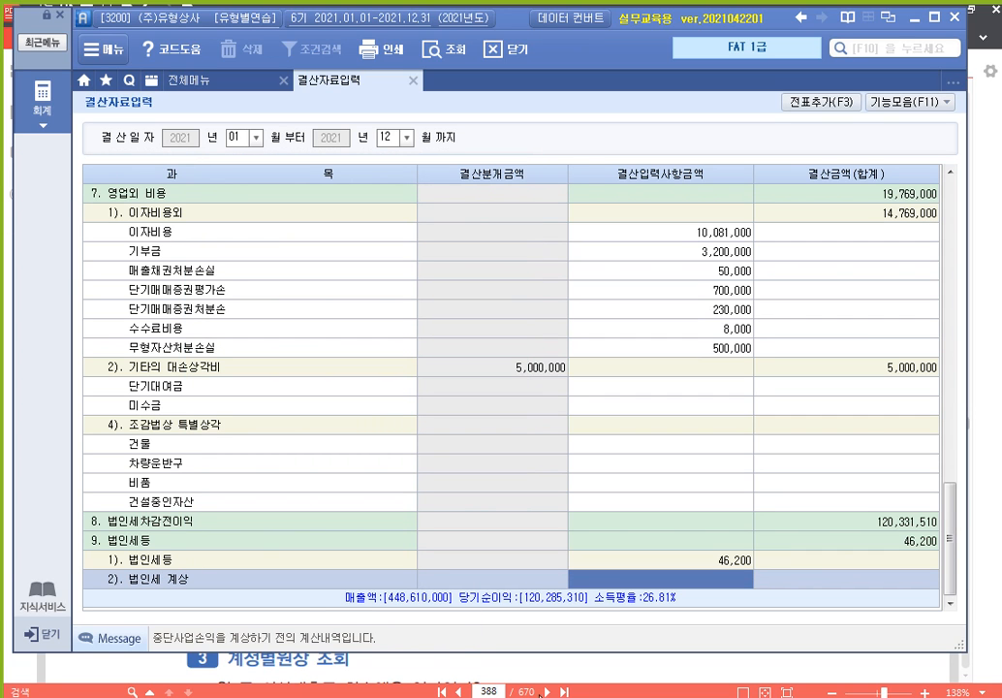
pyautogui.write('1,55')
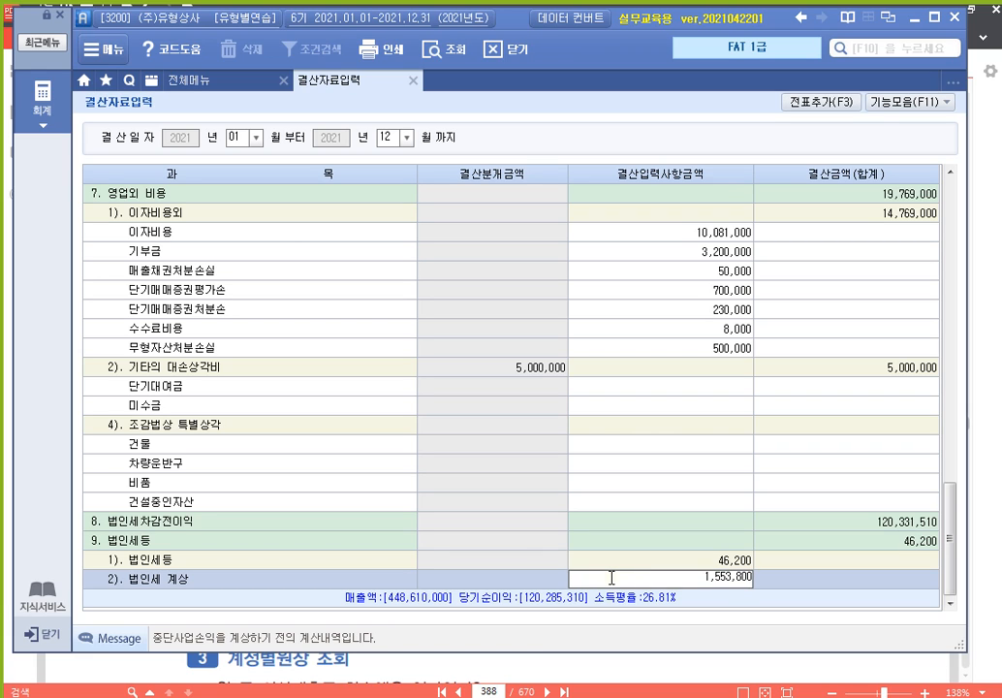
pyautogui.write('3,800')
pyautogui.press('Return')
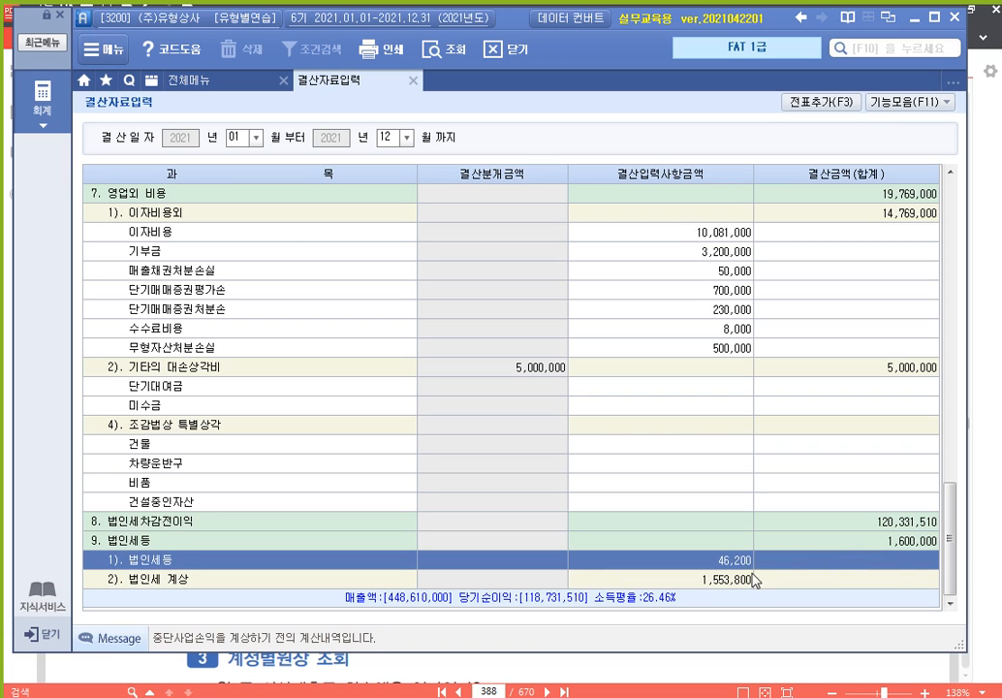
pyautogui.click(883, 542)
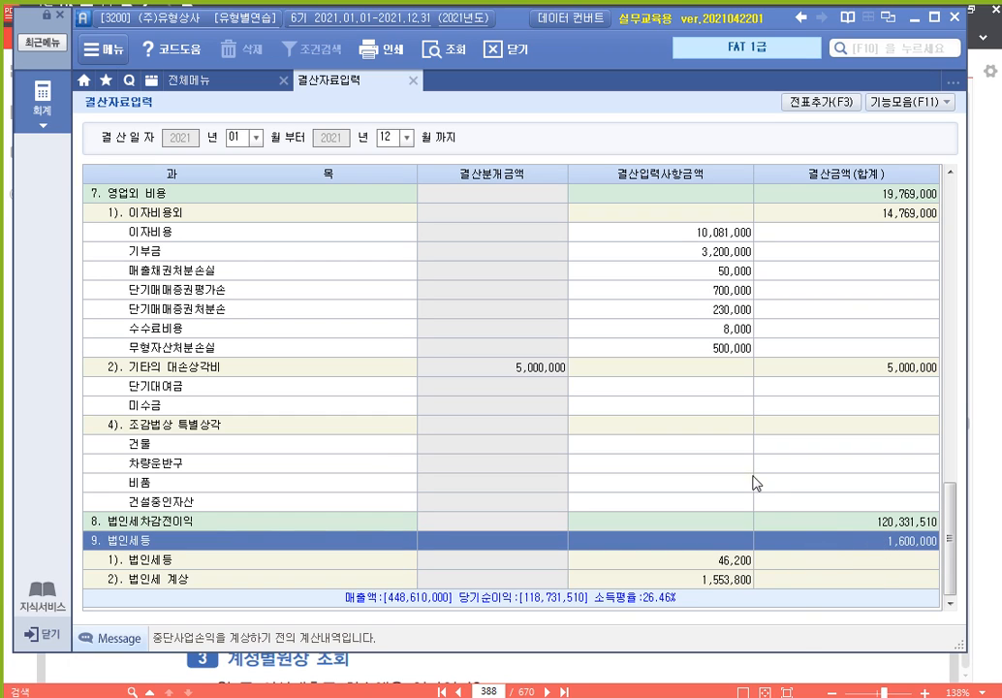
pyautogui.click(690, 580)
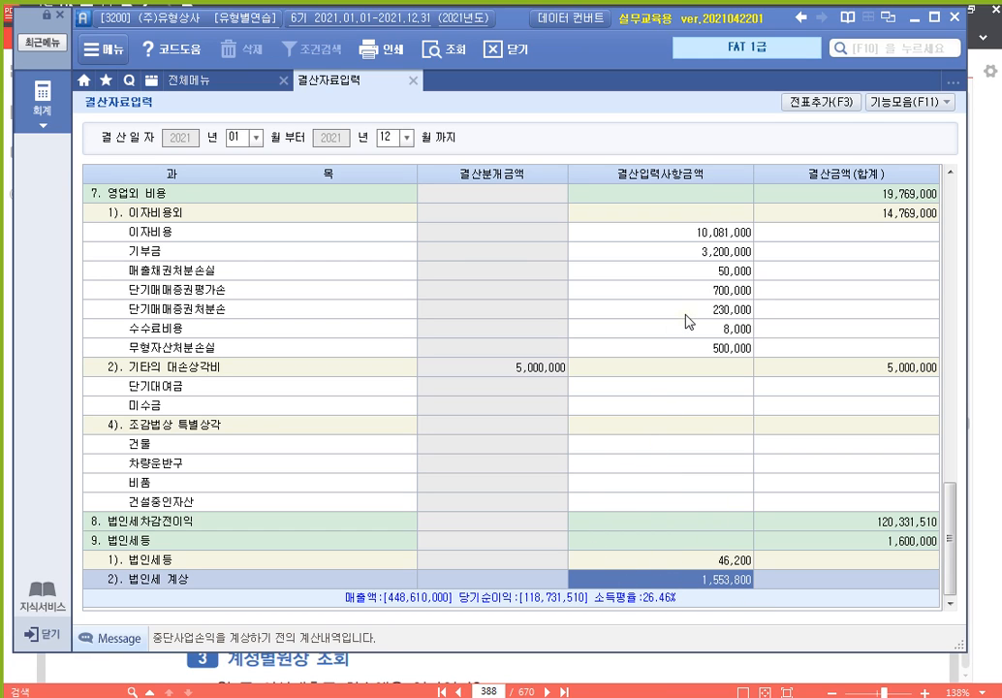
# Add the closing entries to the general journal with 전표추가(F3), confirming 예
pyautogui.click(993, 297)
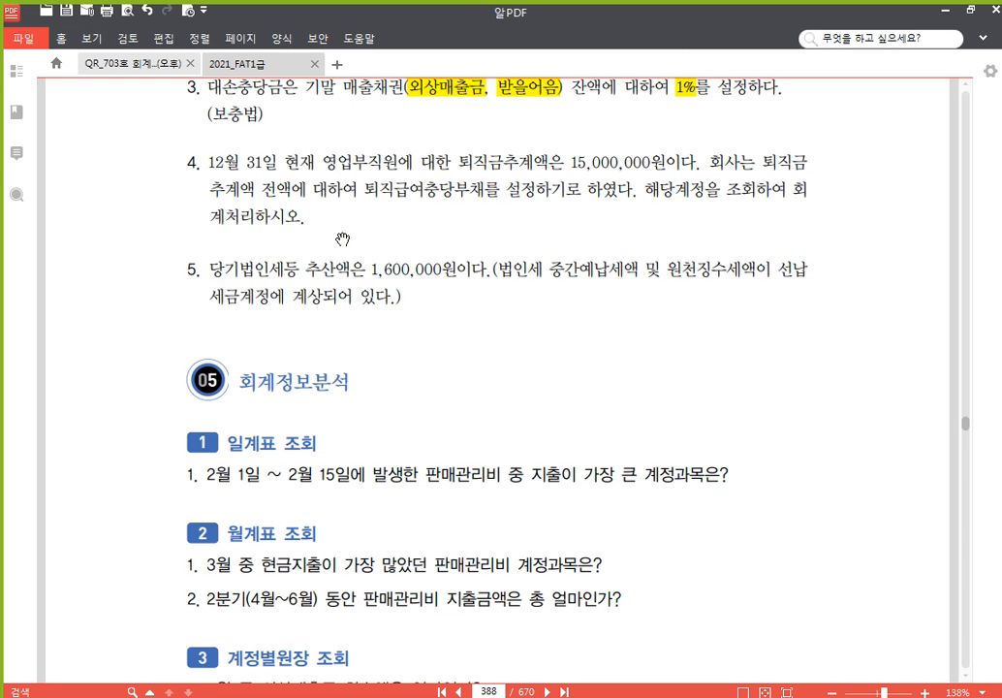
pyautogui.click(451, 696)
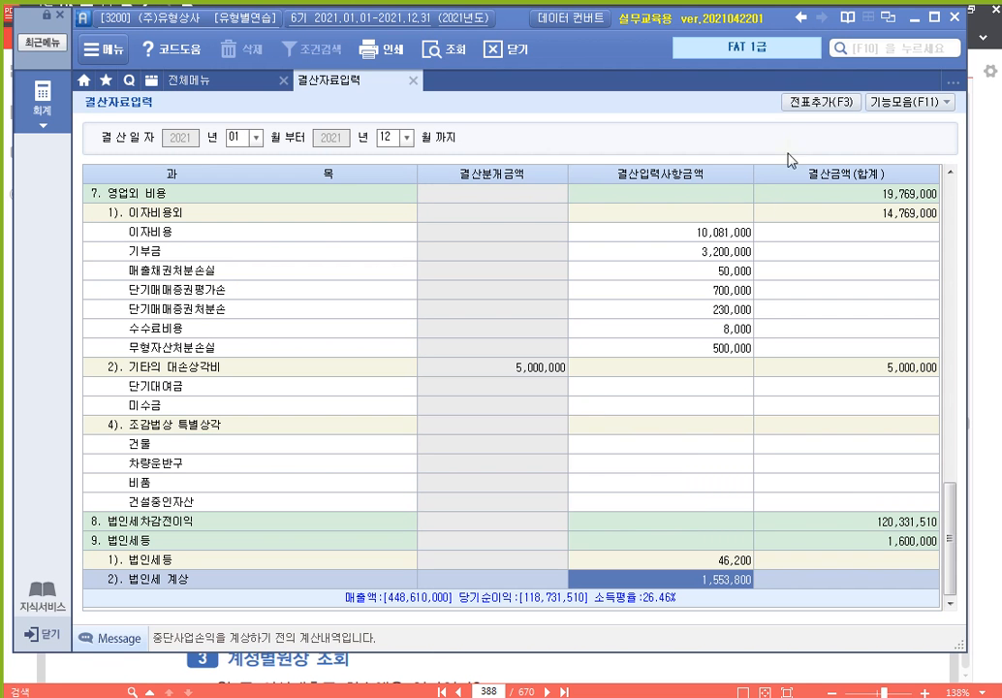
pyautogui.click(819, 101)
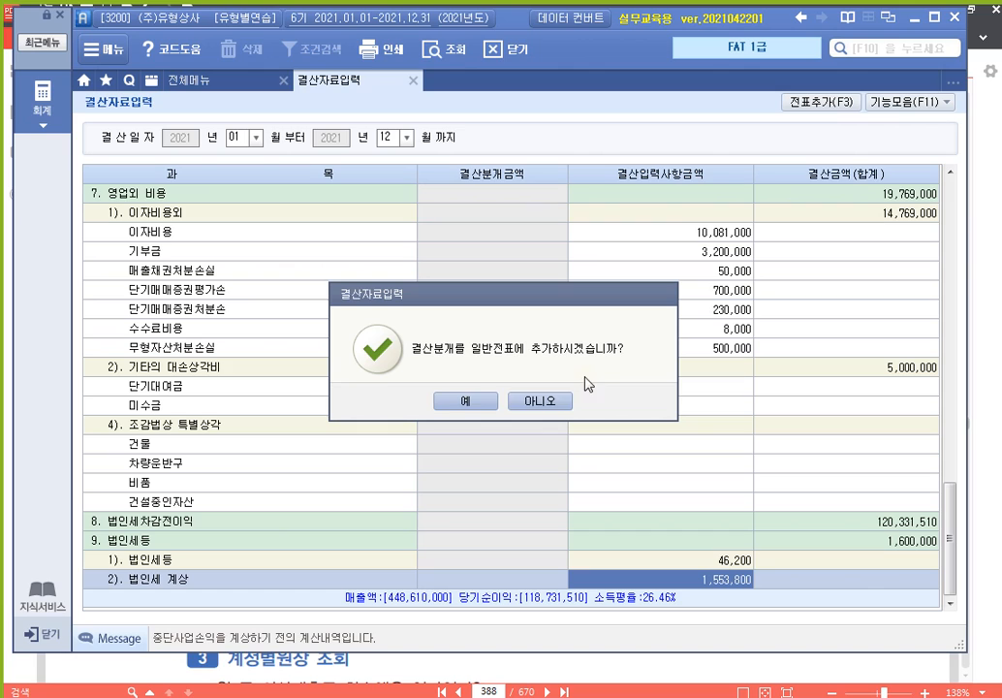
pyautogui.click(451, 402)
# Load 일반전표입력 for 12/31 to show the generated closing vouchers 00010–00015
pyautogui.click(478, 404)
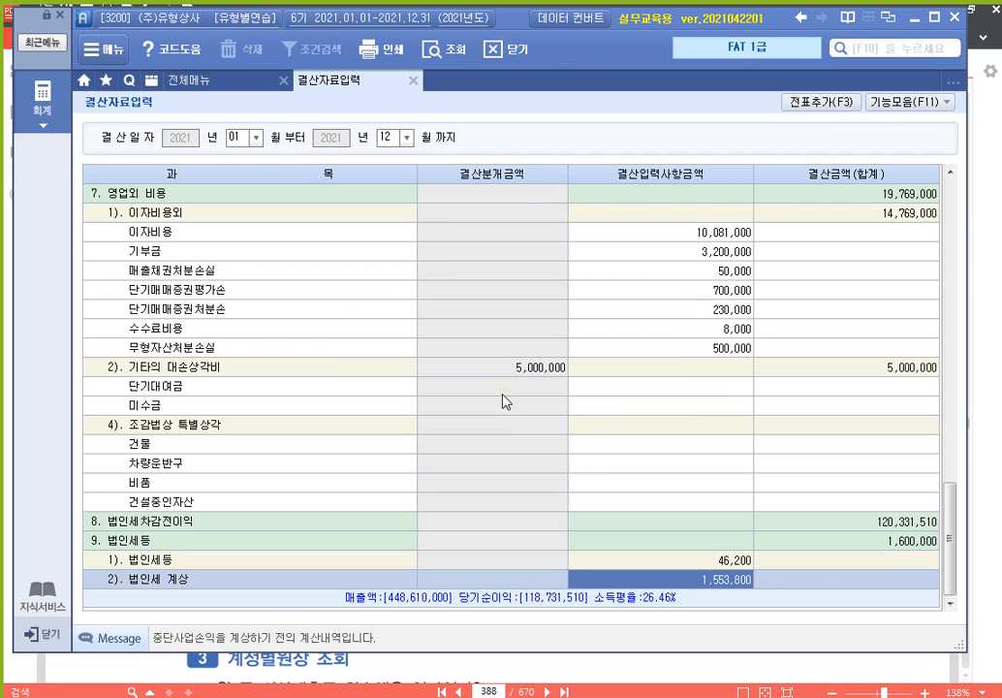
pyautogui.click(413, 81)
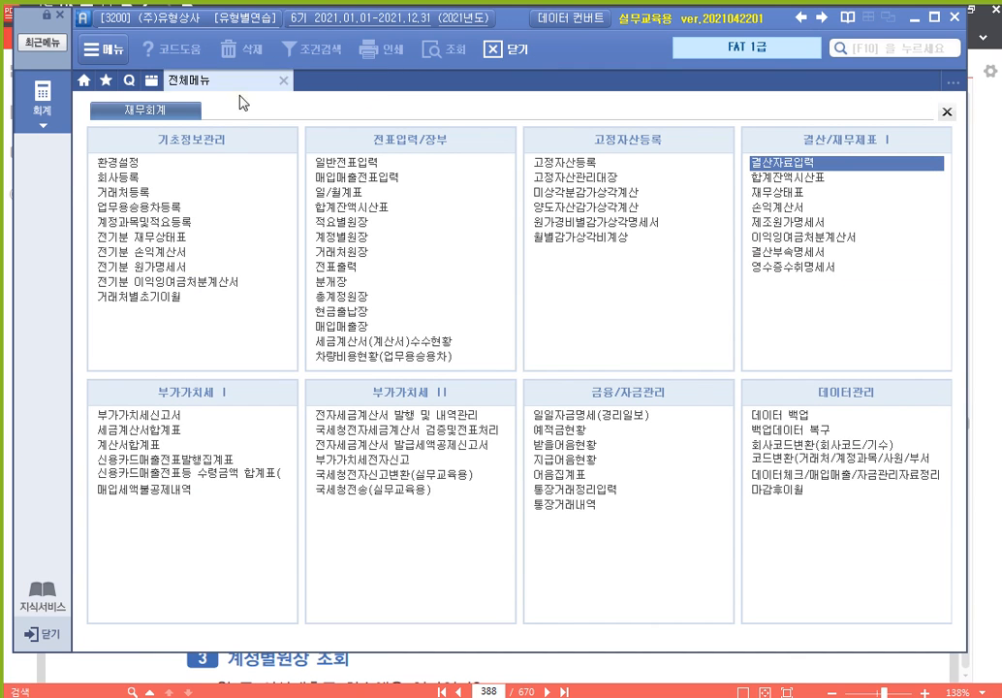
pyautogui.click(334, 162)
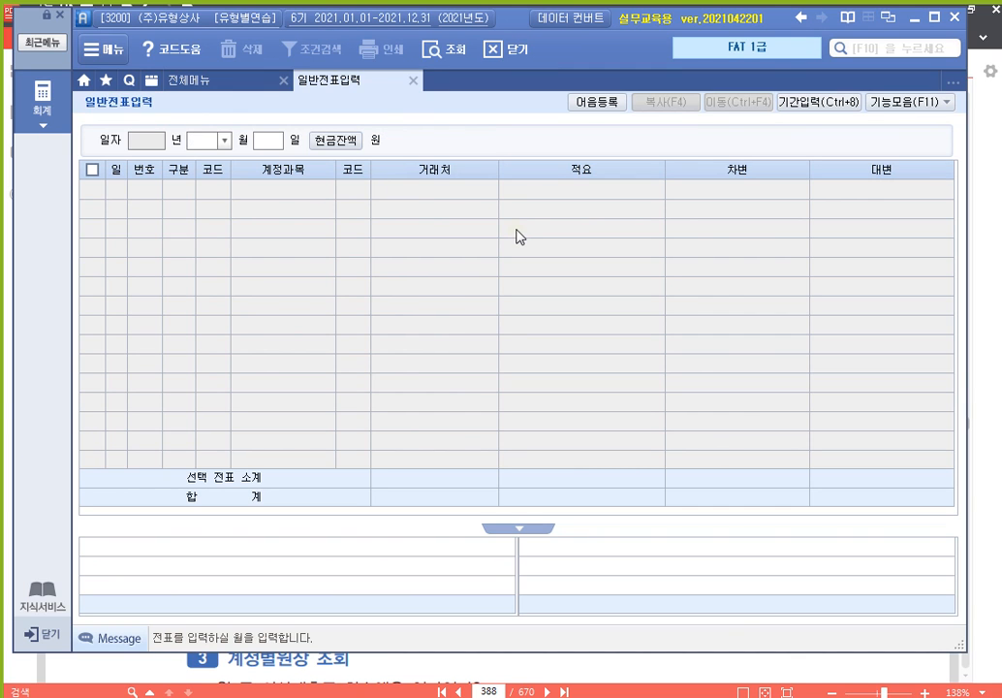
pyautogui.write('12')
pyautogui.press('Return')
pyautogui.write('31')
pyautogui.press('Return')
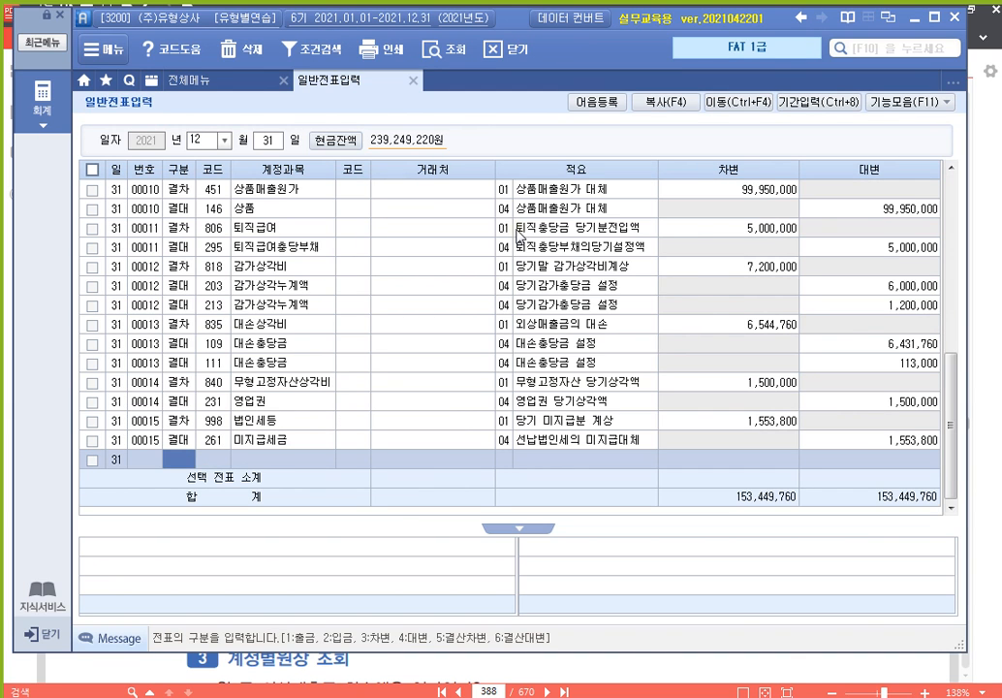
# Review closing vouchers 00010 (cost of goods), 00012 (depreciation) and 00014 (1,500,000 amortization) line by line
pyautogui.click(273, 207)
pyautogui.scroll(3, 296, 190)
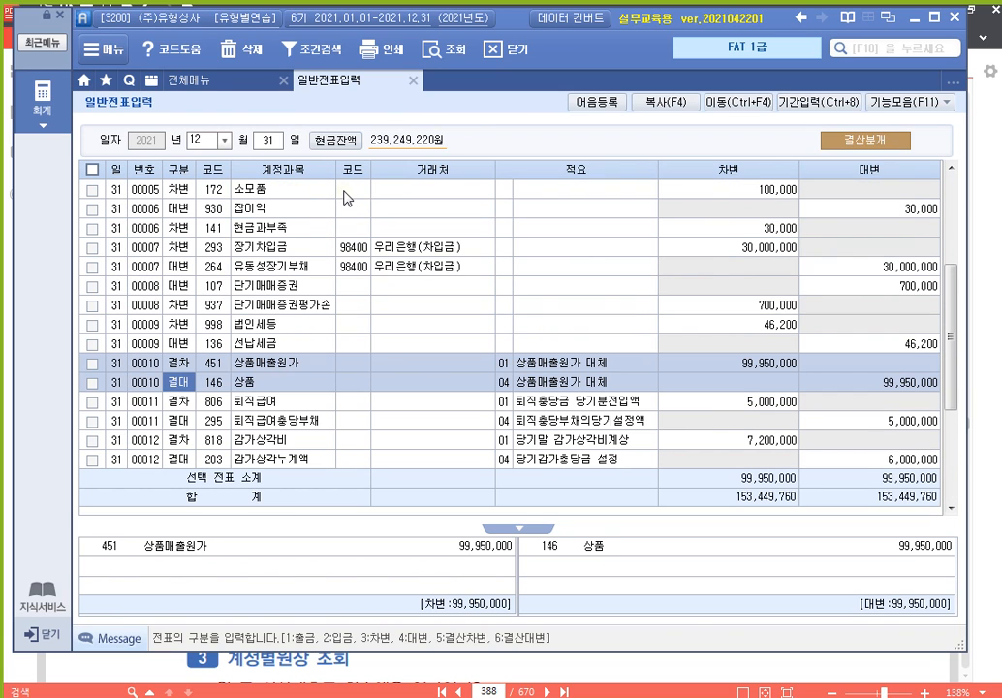
pyautogui.scroll(-3, 277, 232)
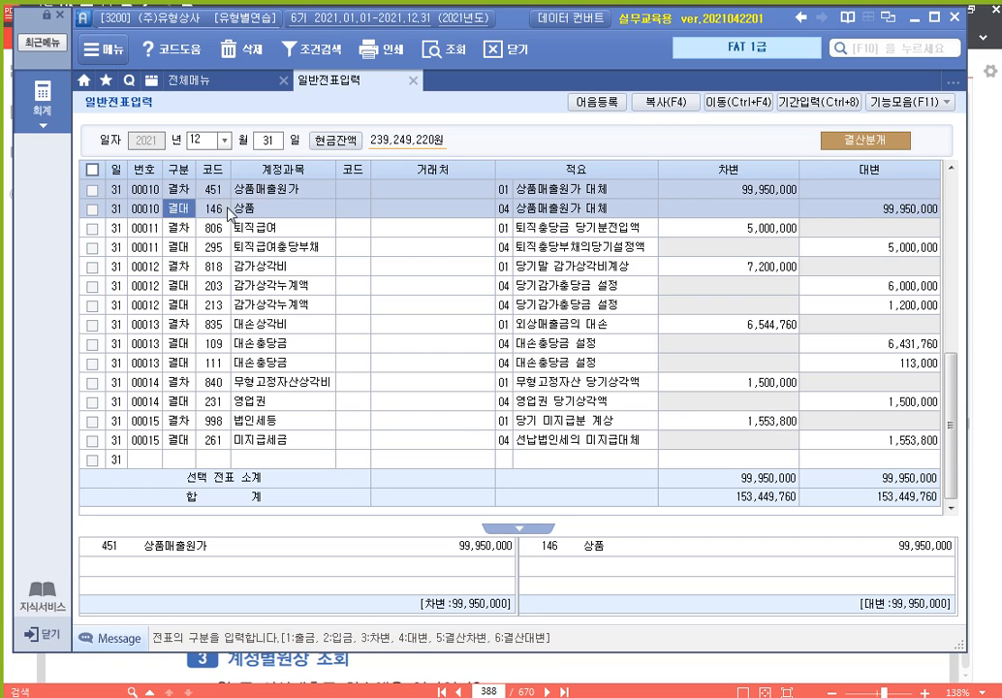
pyautogui.click(218, 205)
pyautogui.click(215, 190)
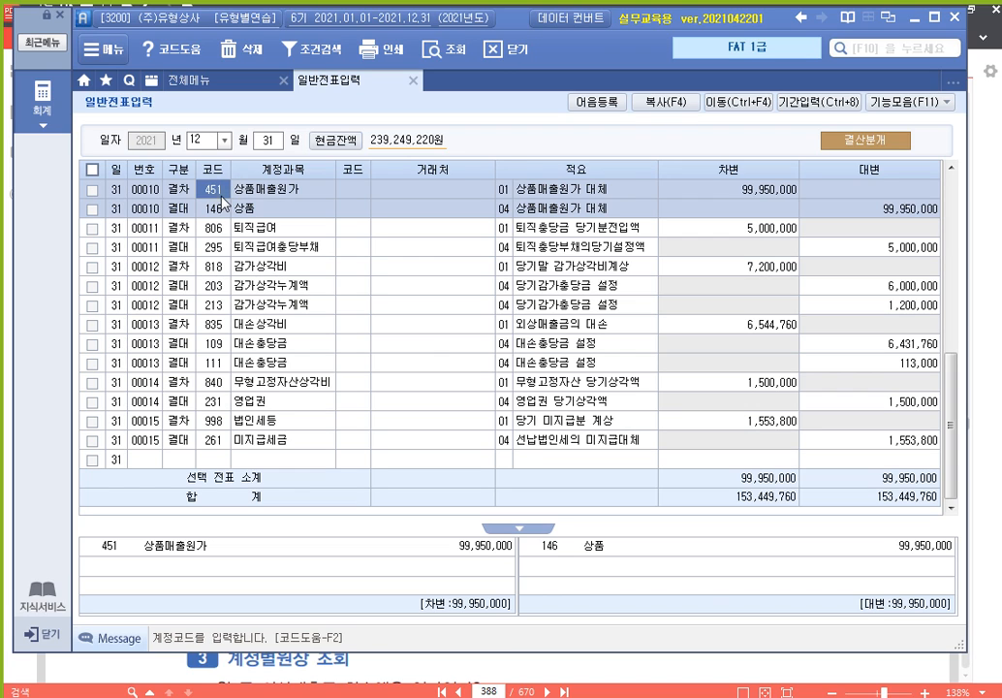
pyautogui.click(215, 269)
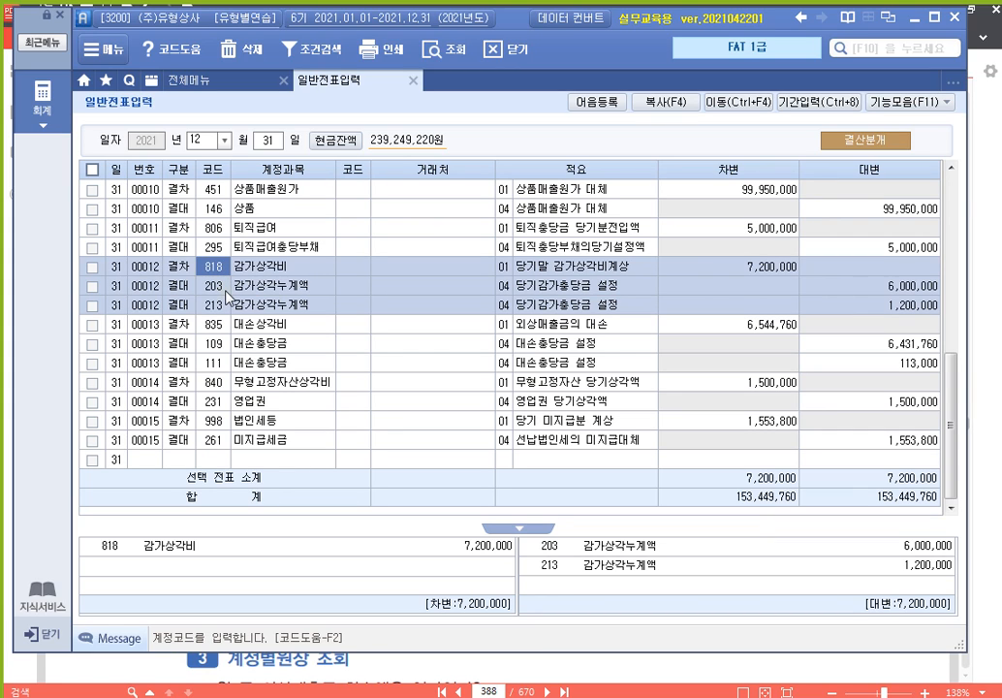
pyautogui.click(219, 289)
pyautogui.click(215, 306)
pyautogui.click(214, 383)
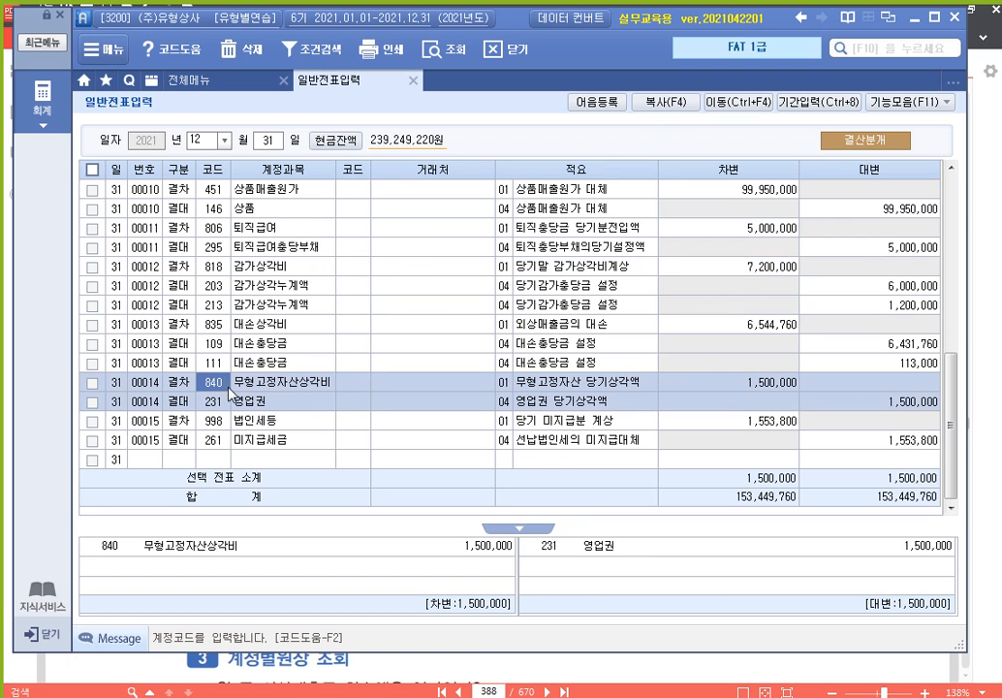
pyautogui.click(763, 386)
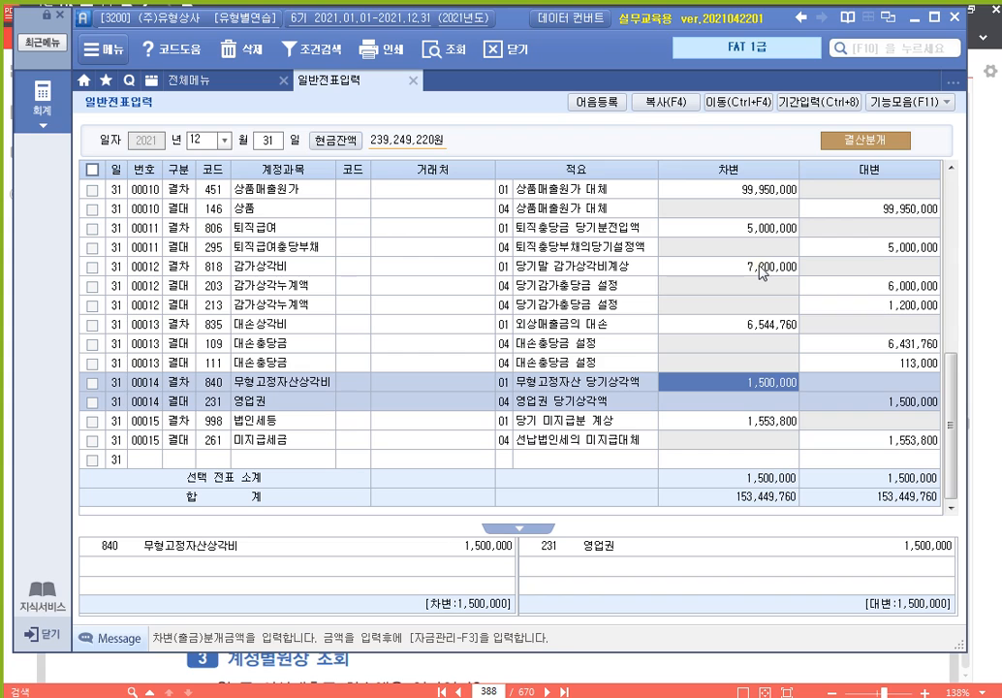
# Check the 1,200,000 depreciation credits, then vouchers 00013 (bad debt), 00011 (retirement) and 00015 (corporate tax)
pyautogui.click(857, 286)
pyautogui.click(858, 309)
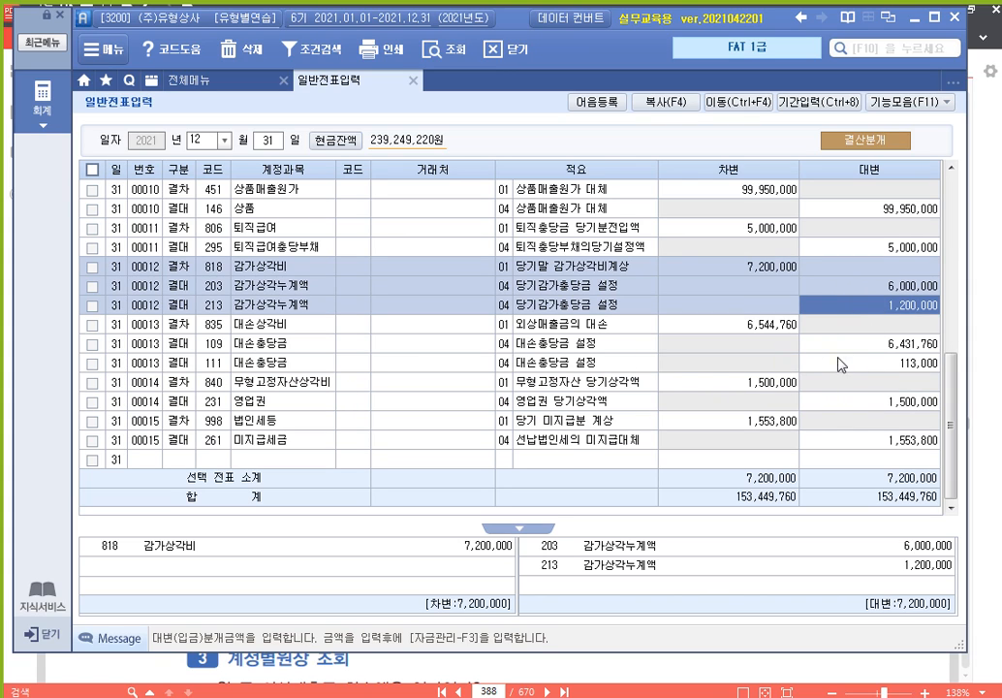
pyautogui.click(897, 347)
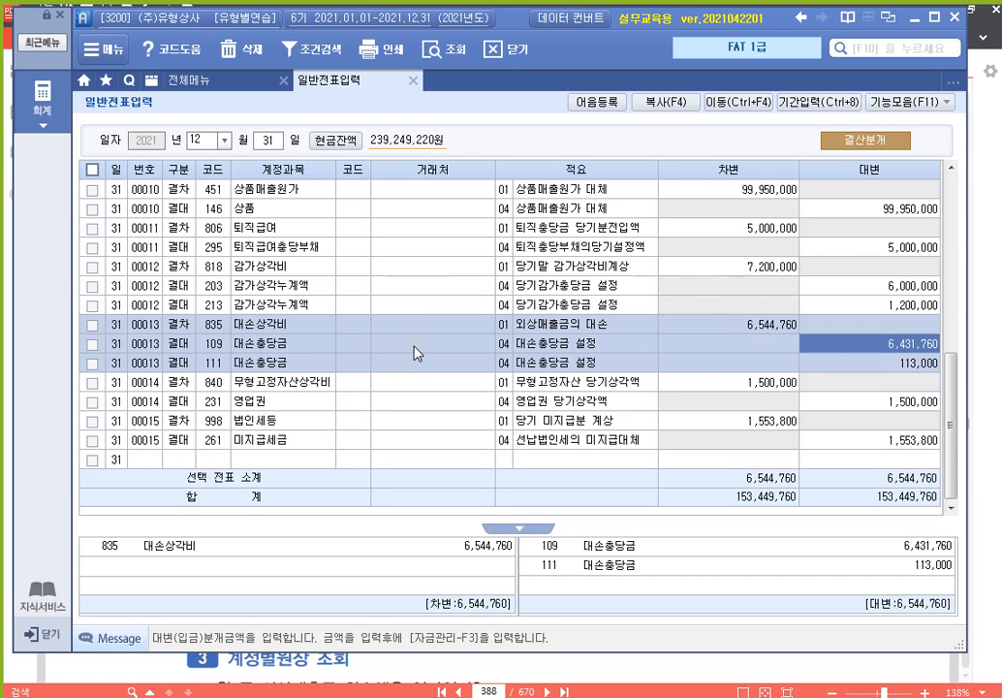
pyautogui.click(855, 249)
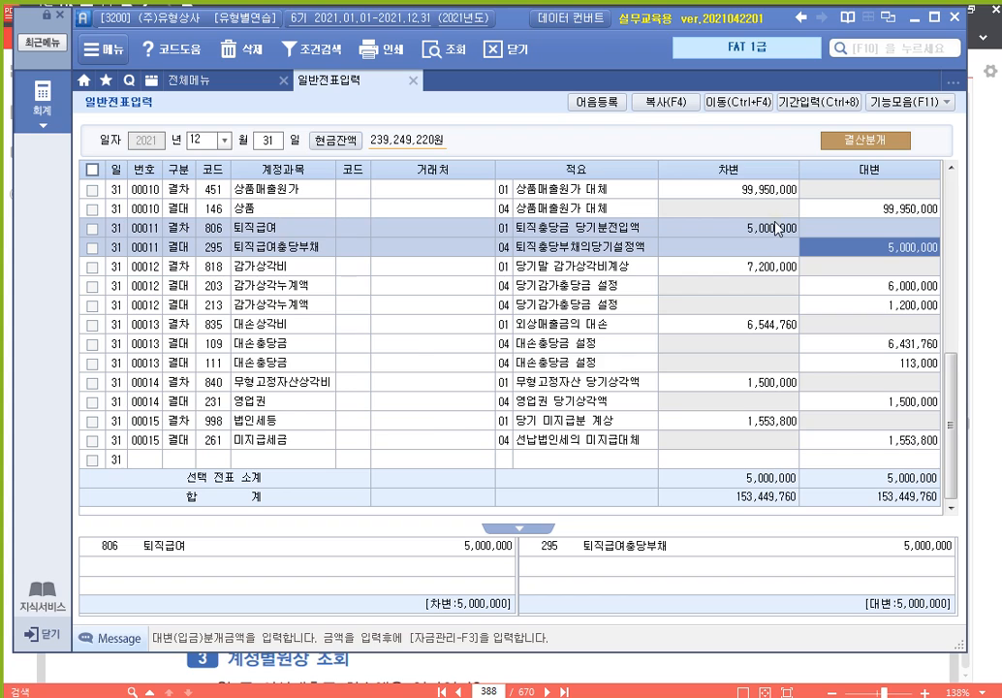
pyautogui.click(834, 442)
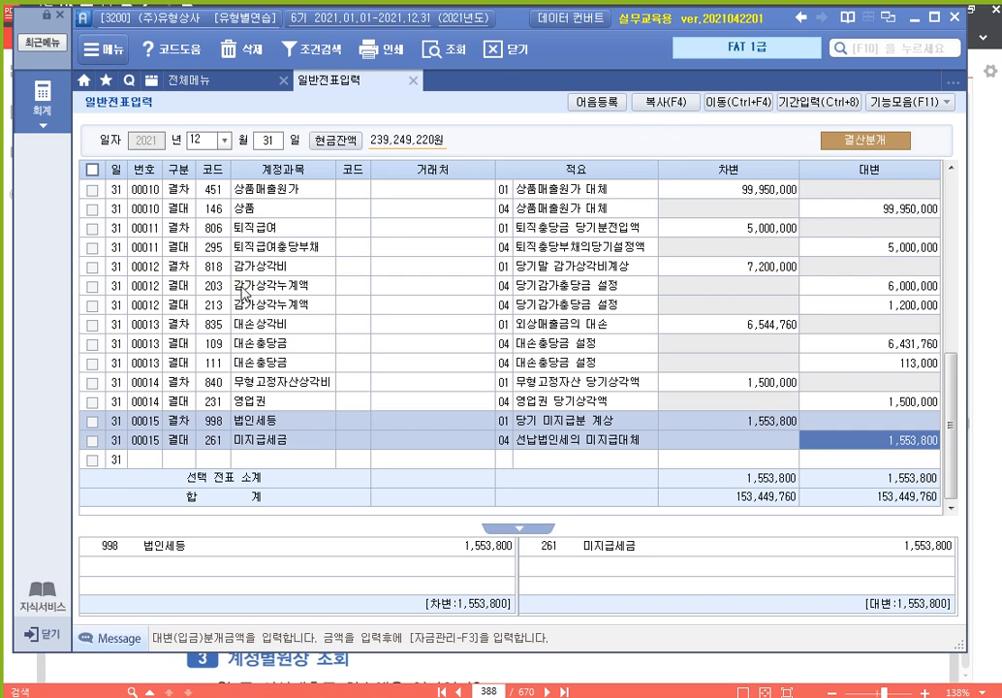
pyautogui.click(212, 229)
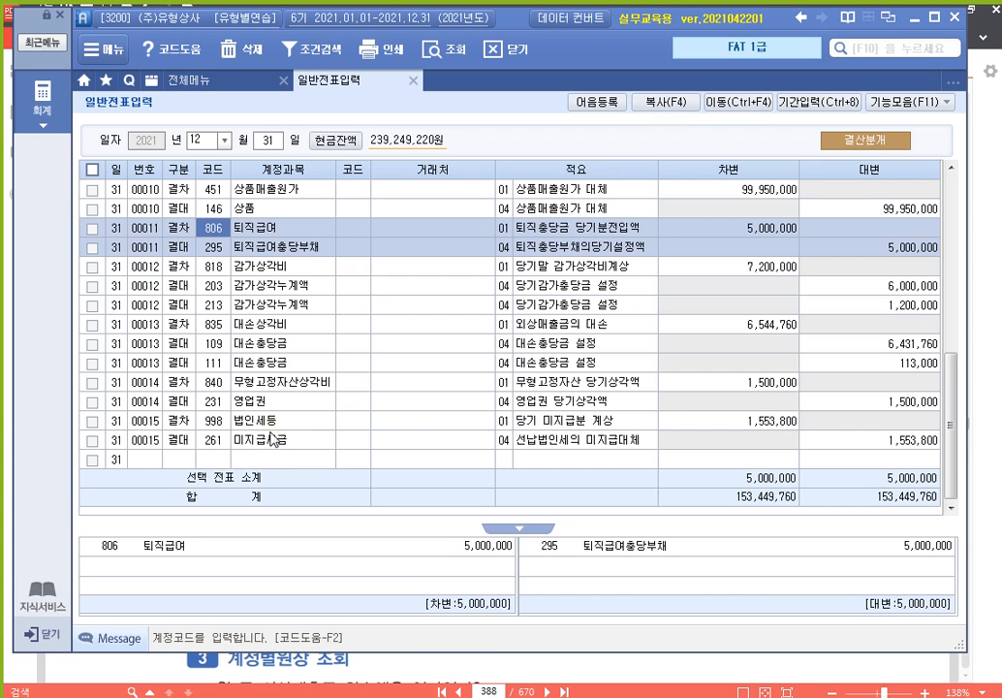
# Compare voucher 00009 (법인세등 vs 선납세금) with 00015's 법인세등 line, then bring the Hangul note forward
pyautogui.scroll(3, 271, 315)
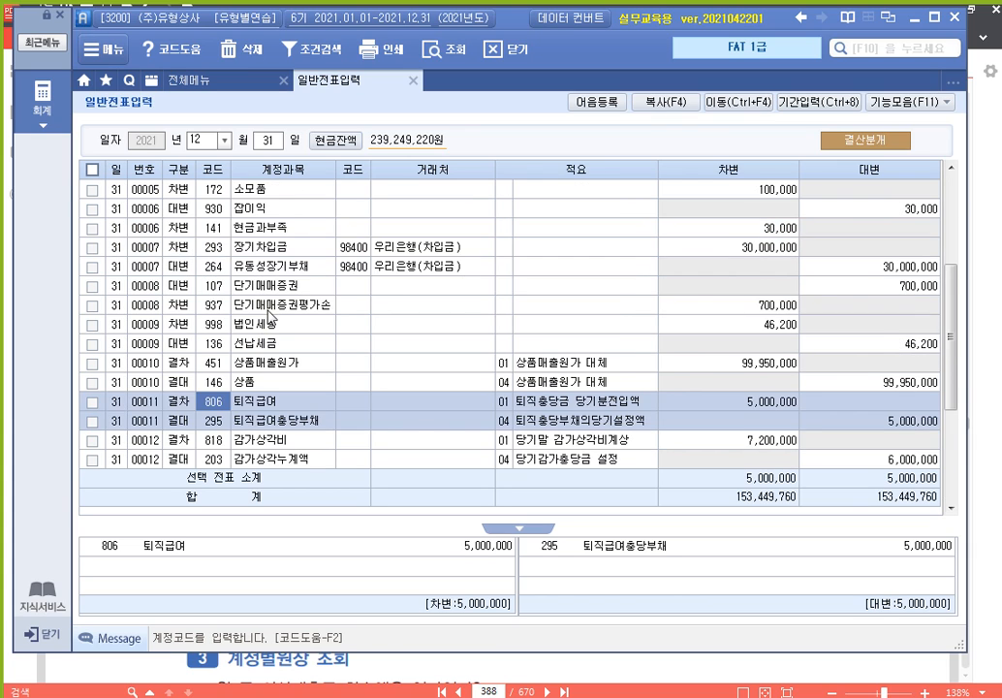
pyautogui.click(270, 320)
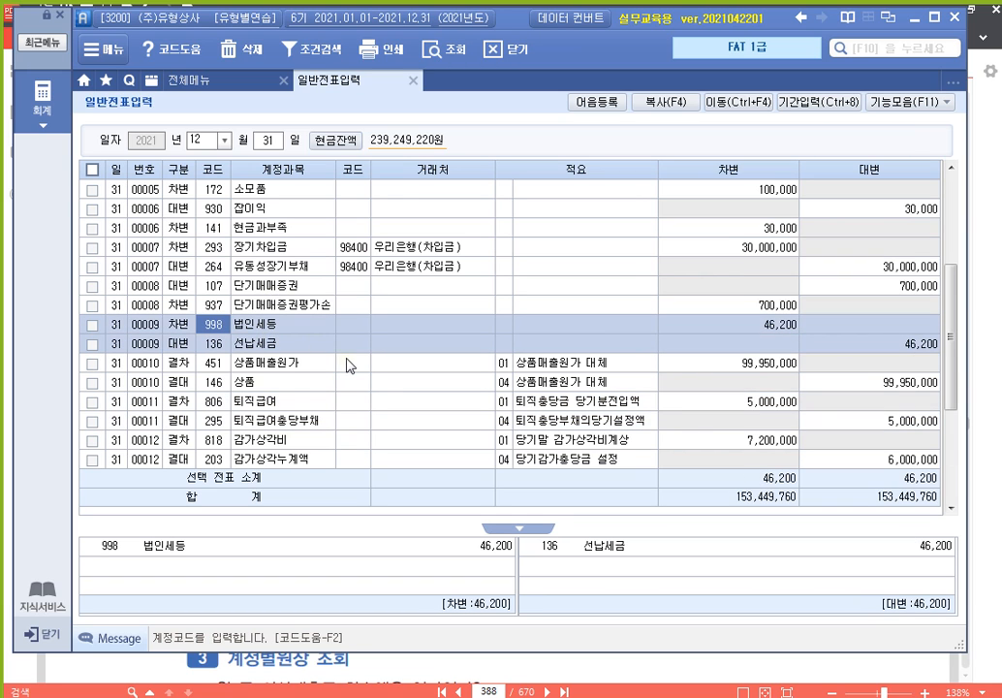
pyautogui.scroll(-3, 349, 365)
pyautogui.click(263, 423)
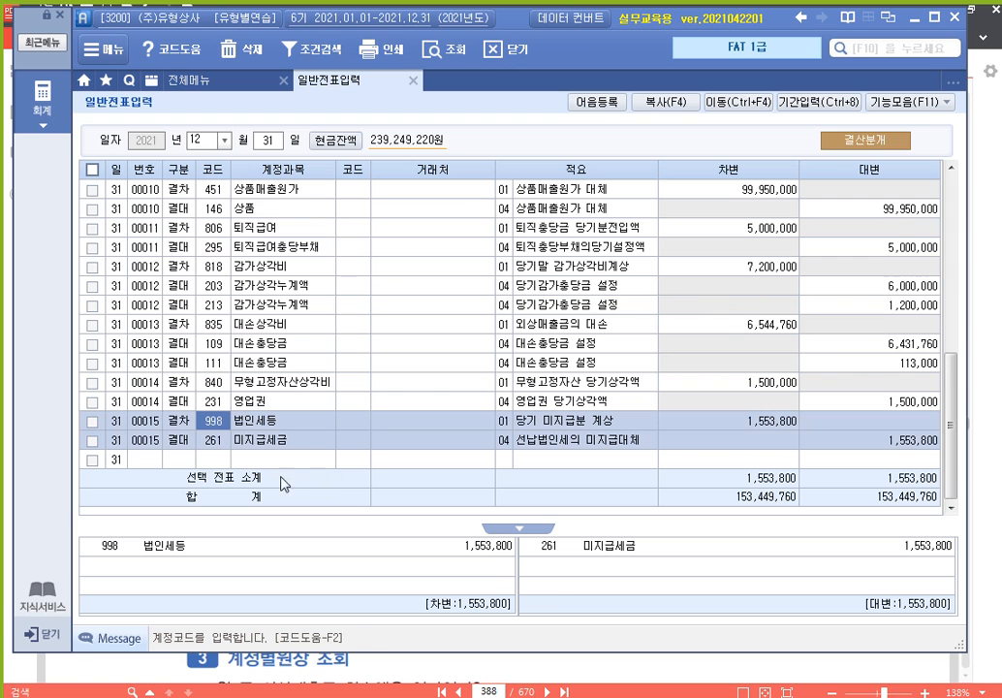
pyautogui.click(230, 421)
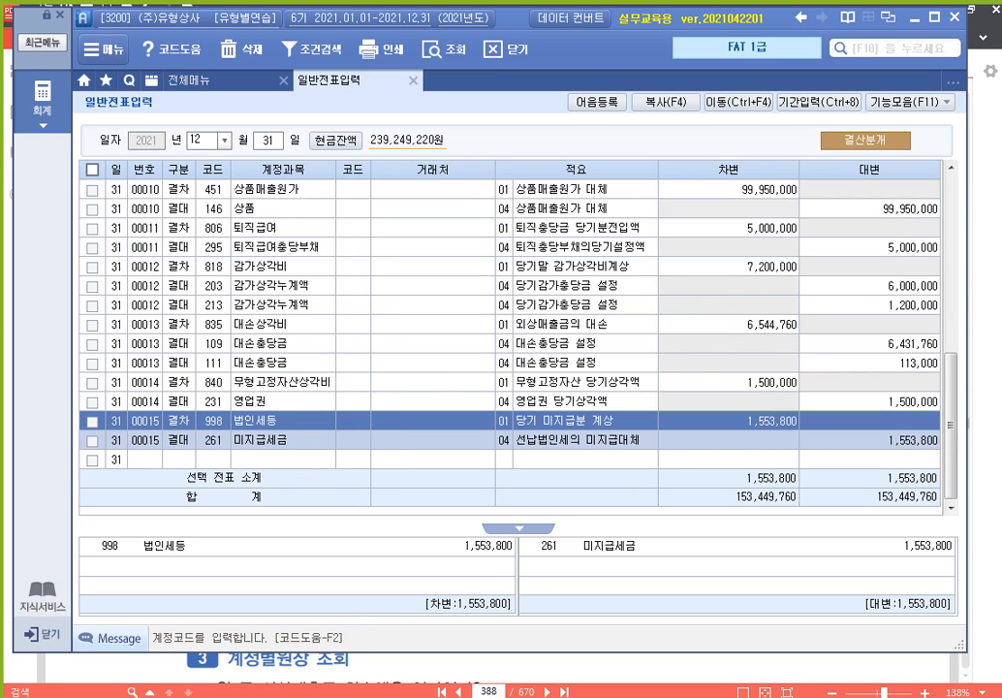
pyautogui.moveTo(1001, 172); pyautogui.dragTo(729, 169)
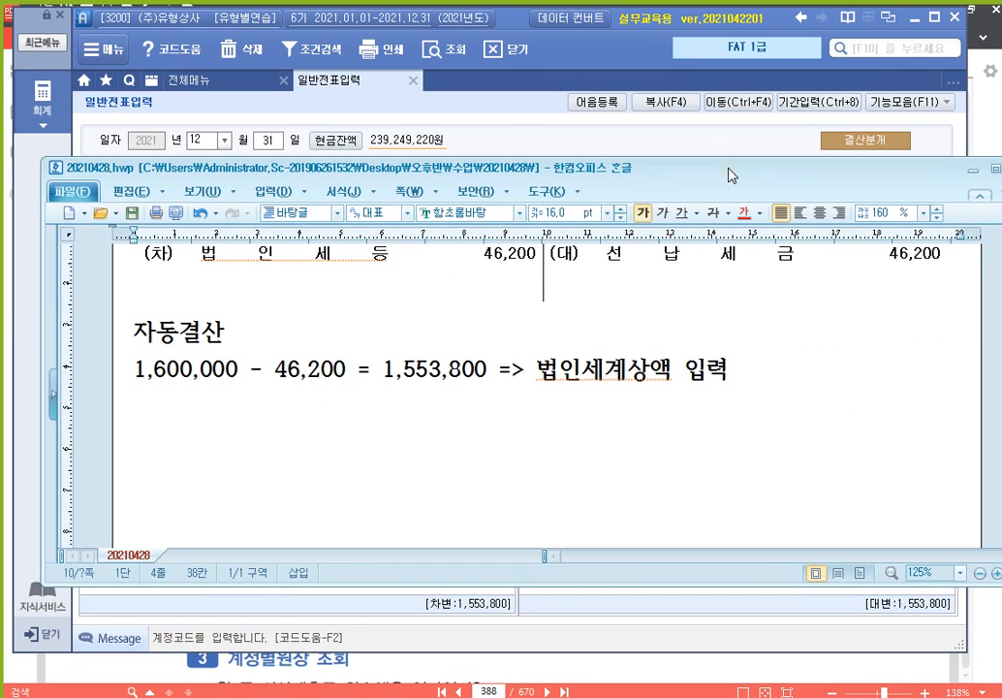
# Paste a (차)/(대) table below 자동결산 with debit 법인세등 1,600,000 and credit 선납세금 46,200
pyautogui.click(456, 450)
pyautogui.hotkey('ctrl', 'v')
pyautogui.click(257, 461)
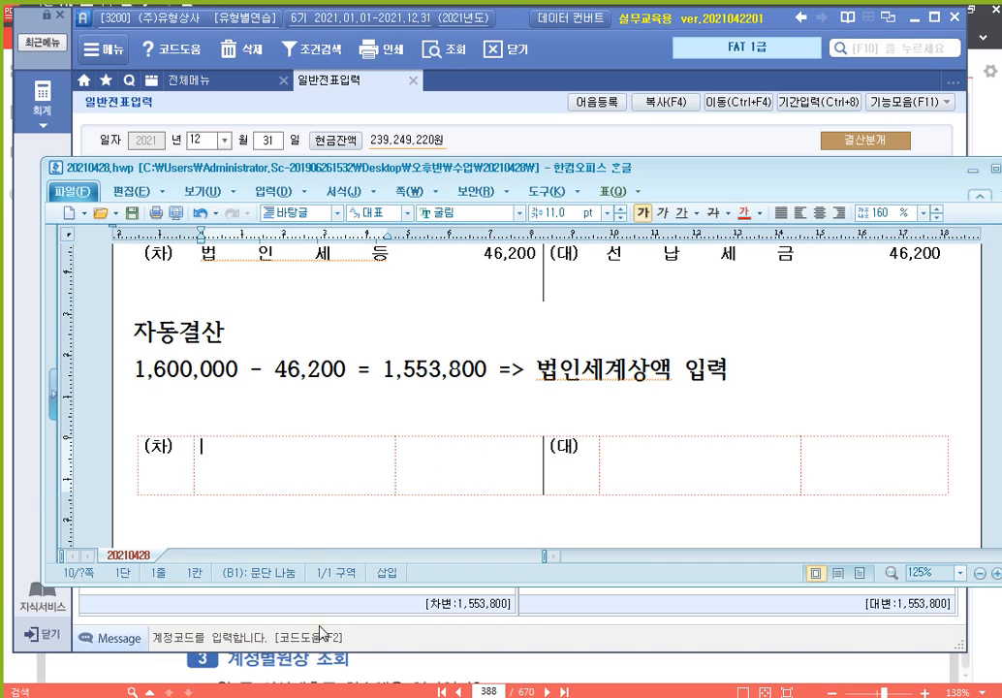
pyautogui.write('버ㅂ인세등')
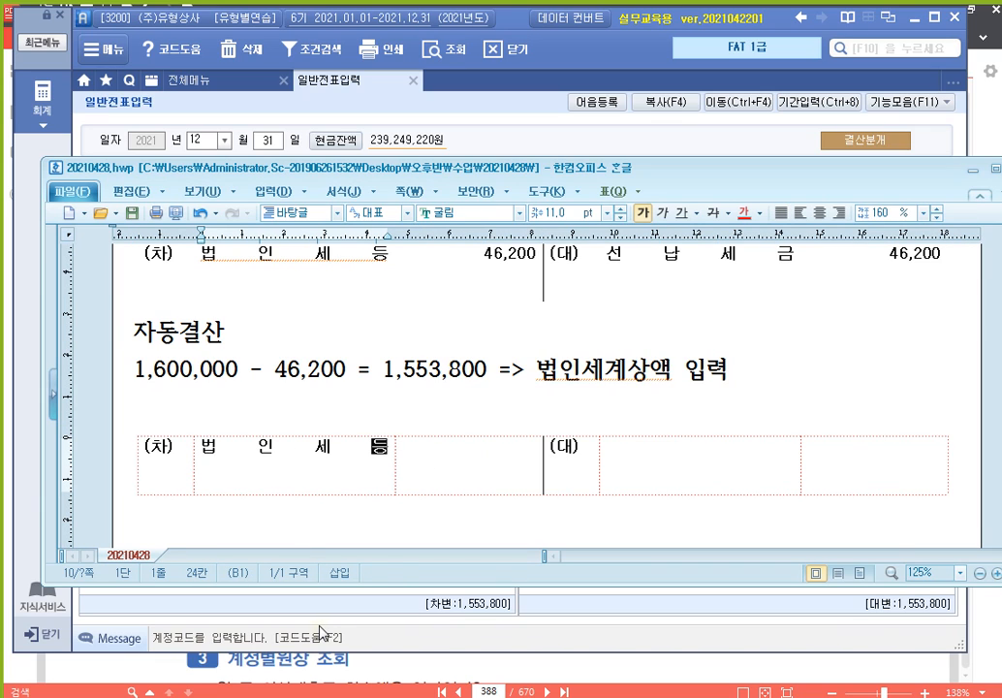
pyautogui.write('1,600,000')
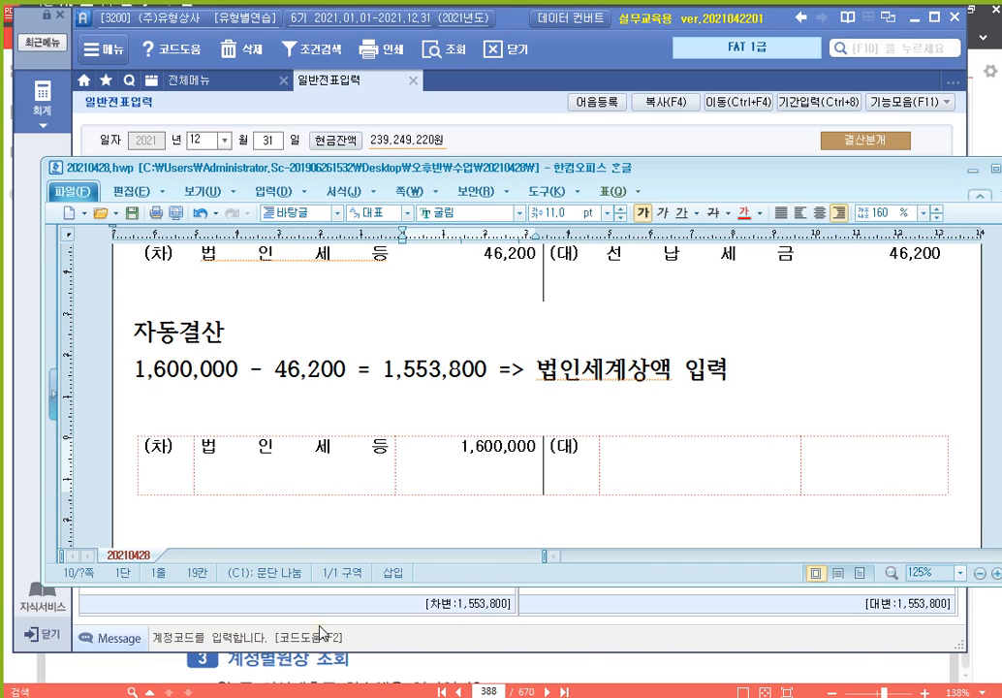
pyautogui.press('Tab')
pyautogui.press('Tab')
pyautogui.write('선납세금')
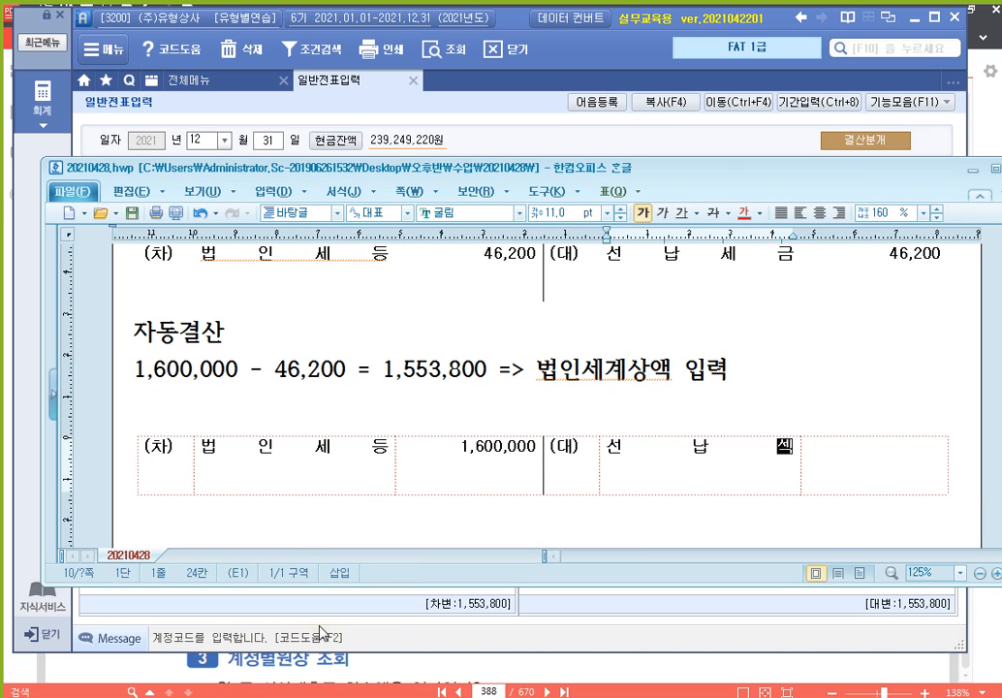
pyautogui.press('Tab')
pyautogui.write('46,200')
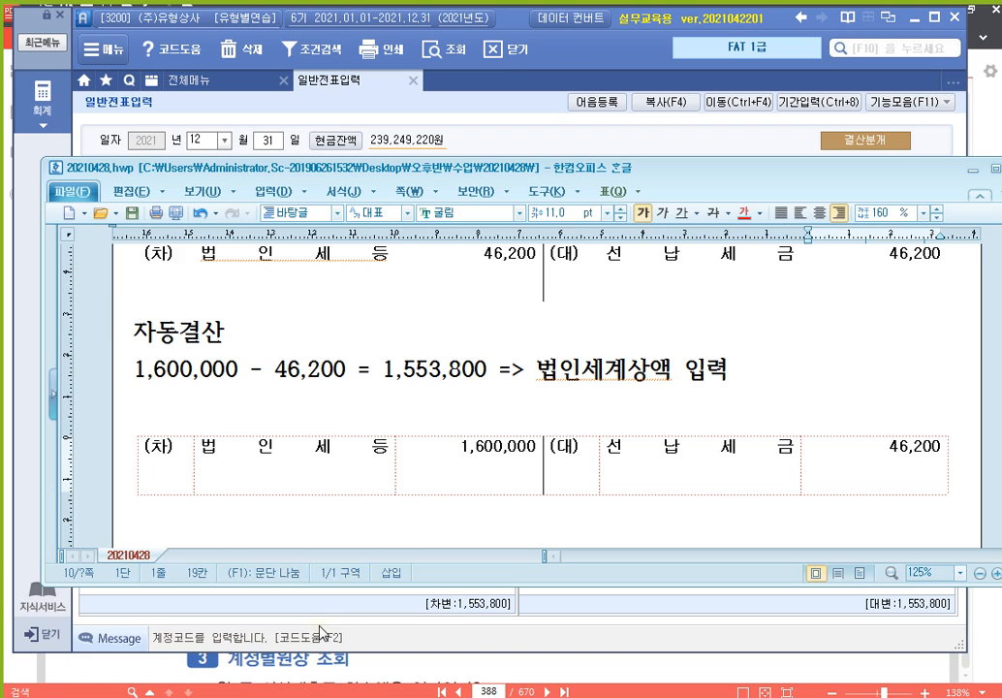
# Add a second credit line: 미지급세금 1,553,800
pyautogui.press('Home')
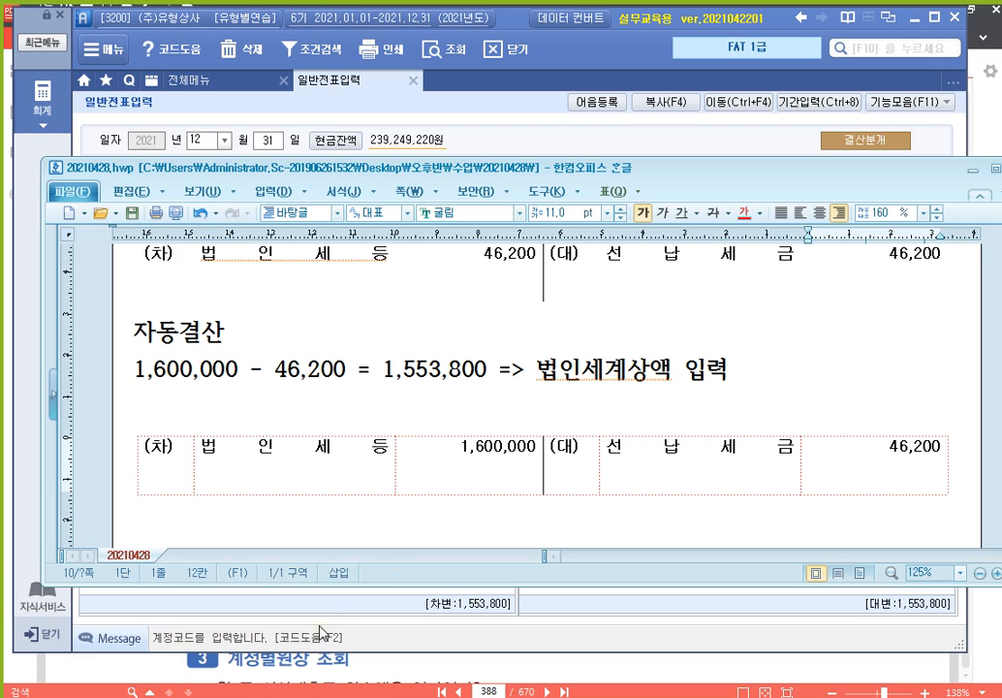
pyautogui.press('Left')
pyautogui.press('Return')
pyautogui.write('미지급세금')
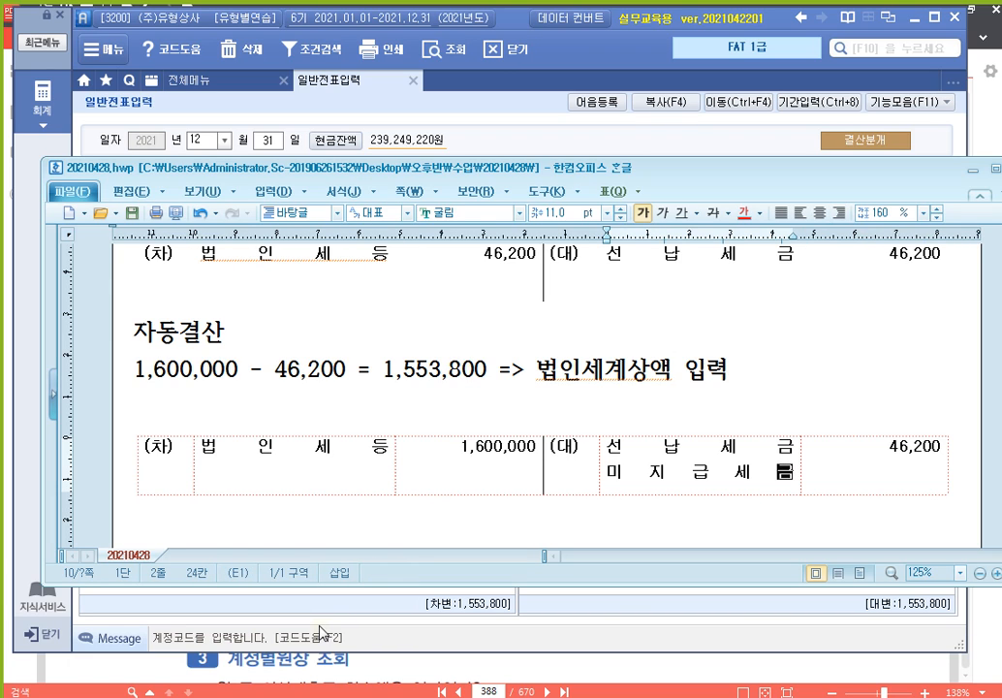
pyautogui.press('Tab')
pyautogui.press('Return')
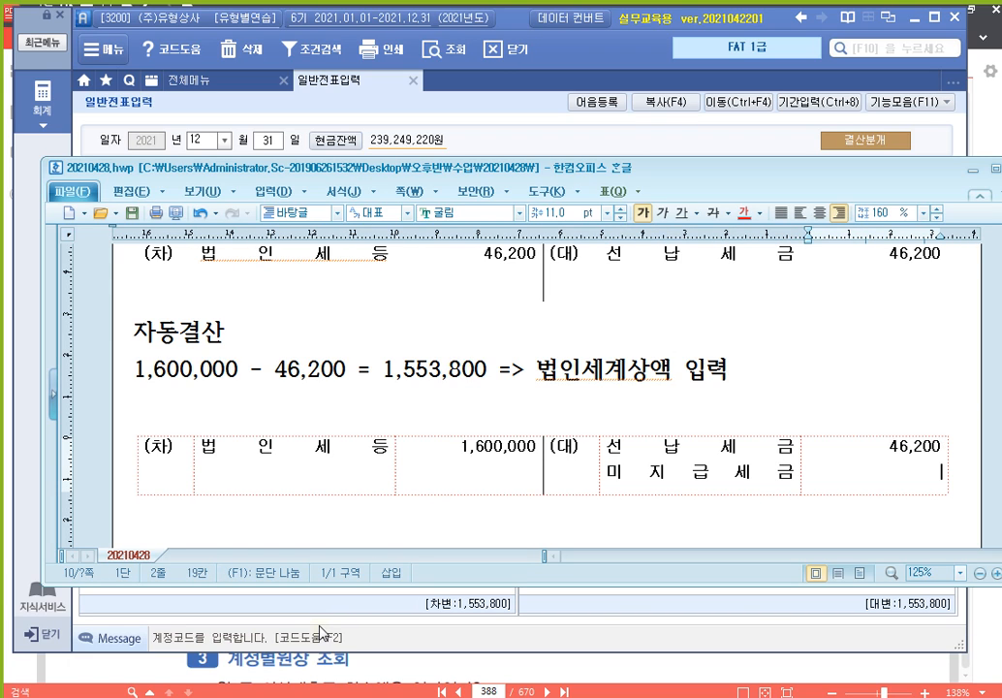
pyautogui.write('1,553,800')
# Look over the finished entry table, then return to Smart A's voucher 00011
pyautogui.scroll(-2, 388, 407)
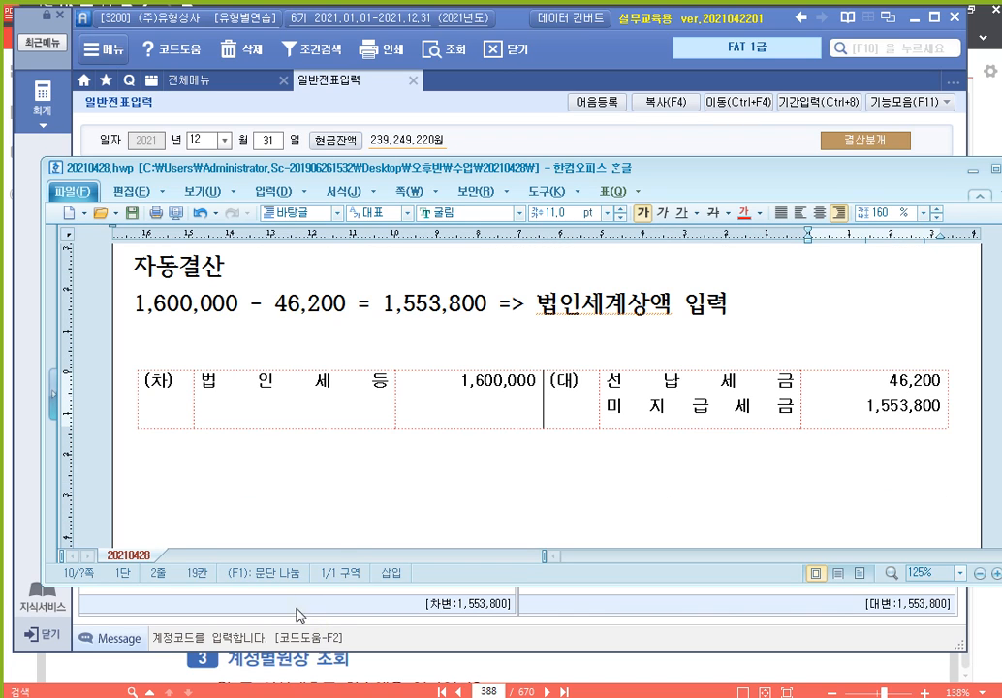
pyautogui.click(342, 399)
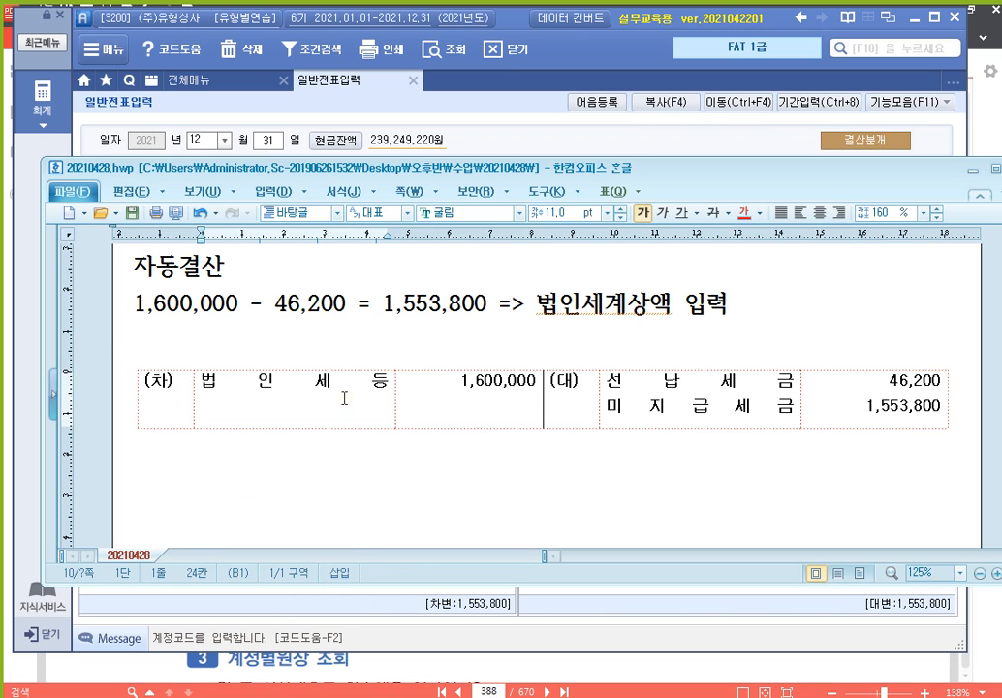
pyautogui.click(622, 406)
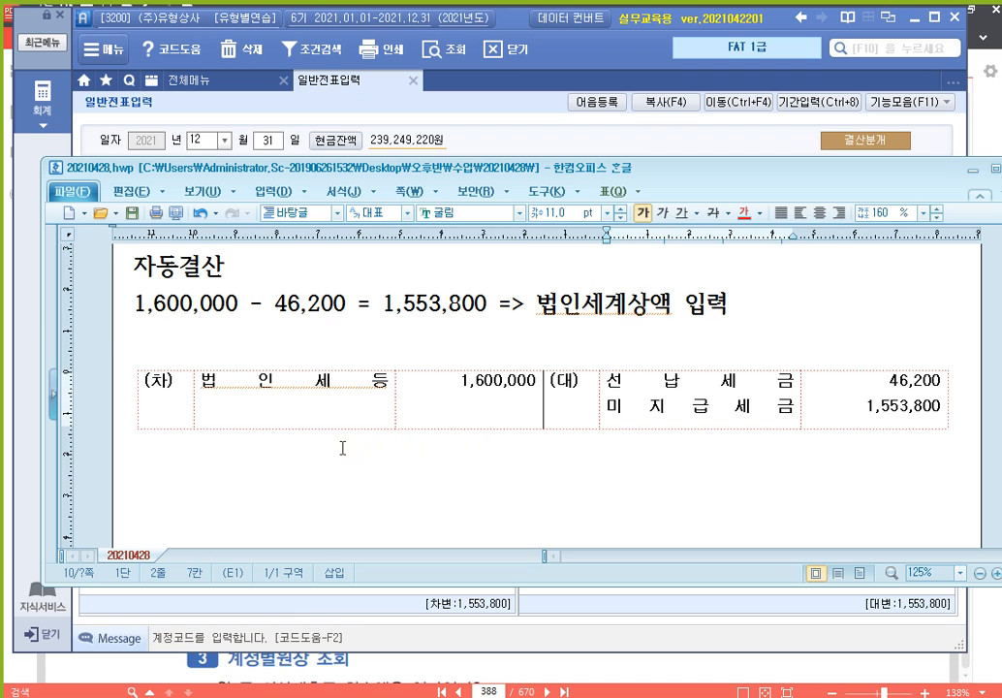
pyautogui.click(291, 460)
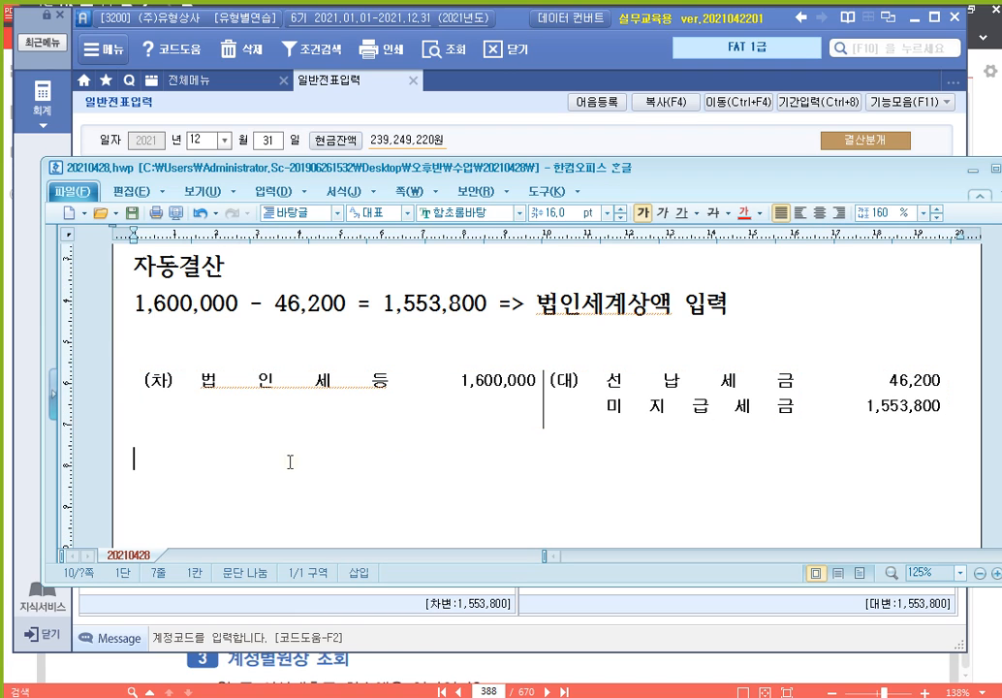
pyautogui.click(258, 412)
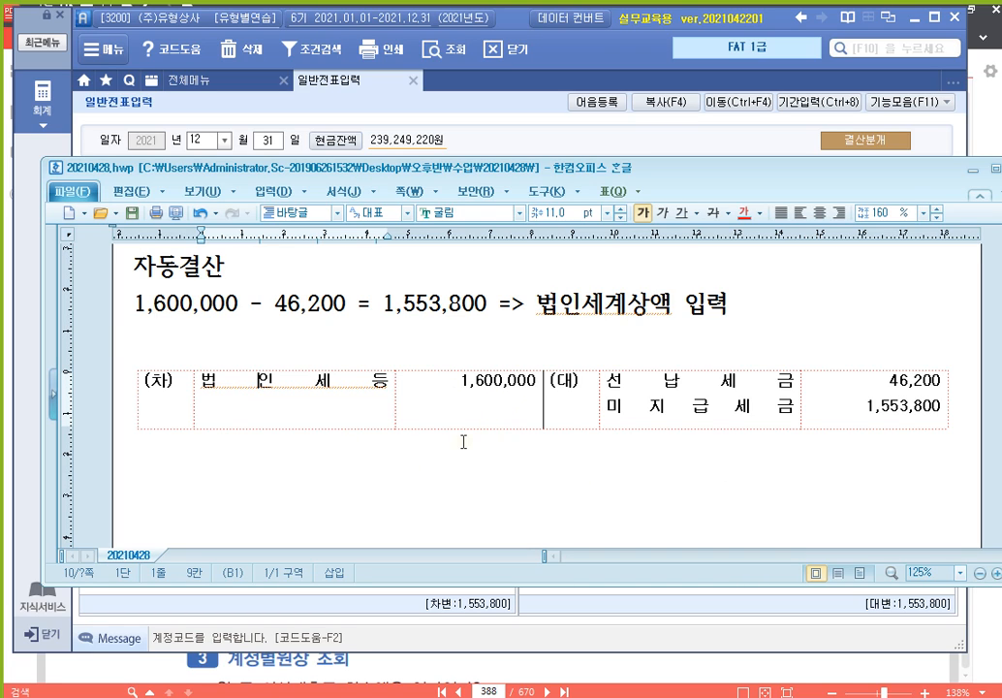
pyautogui.click(690, 392)
pyautogui.hotkey('alt', 'Tab')
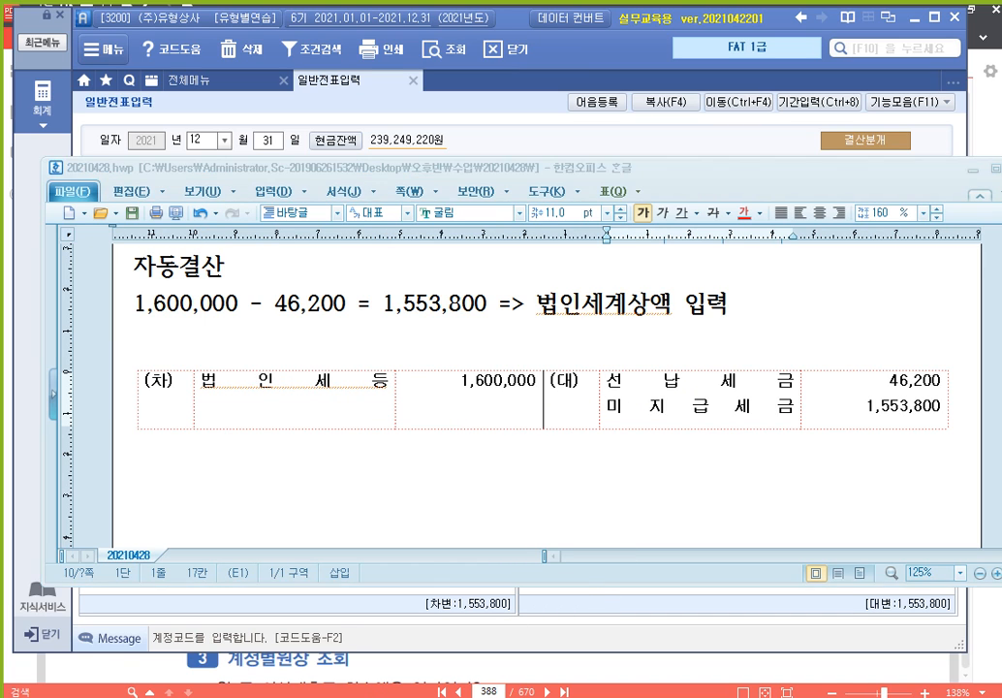
pyautogui.click(281, 228)
pyautogui.scroll(3, 282, 228)
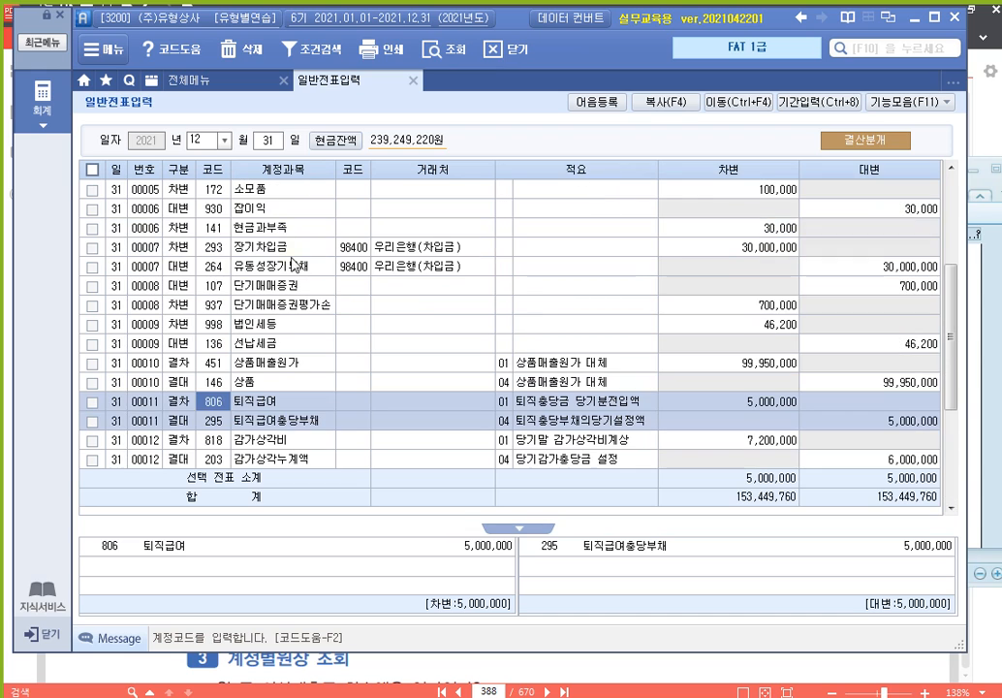
# Compare vouchers 00009 (법인세등/선납세금) and 00015 (법인세등/미지급세금), then bring the 알PDF textbook forward
pyautogui.click(295, 341)
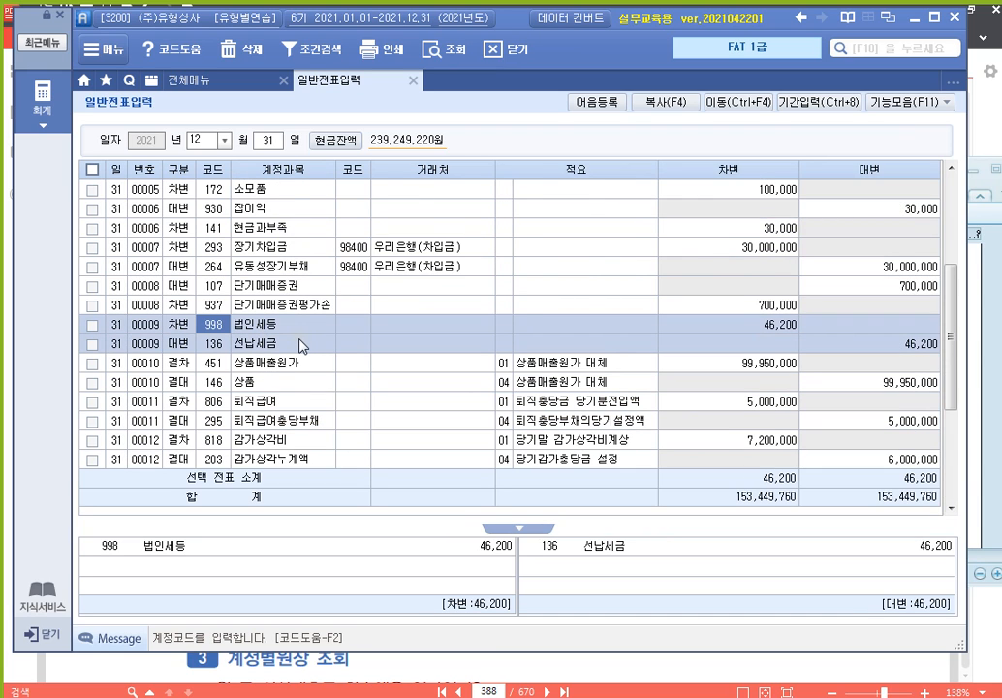
pyautogui.scroll(-3, 300, 346)
pyautogui.click(277, 422)
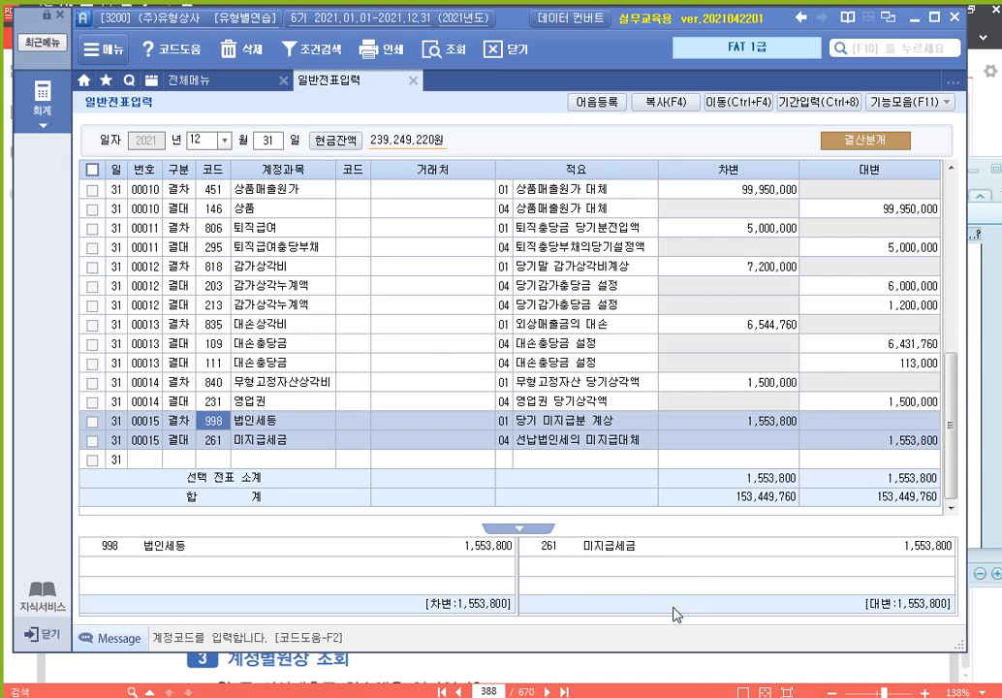
pyautogui.click(993, 112)
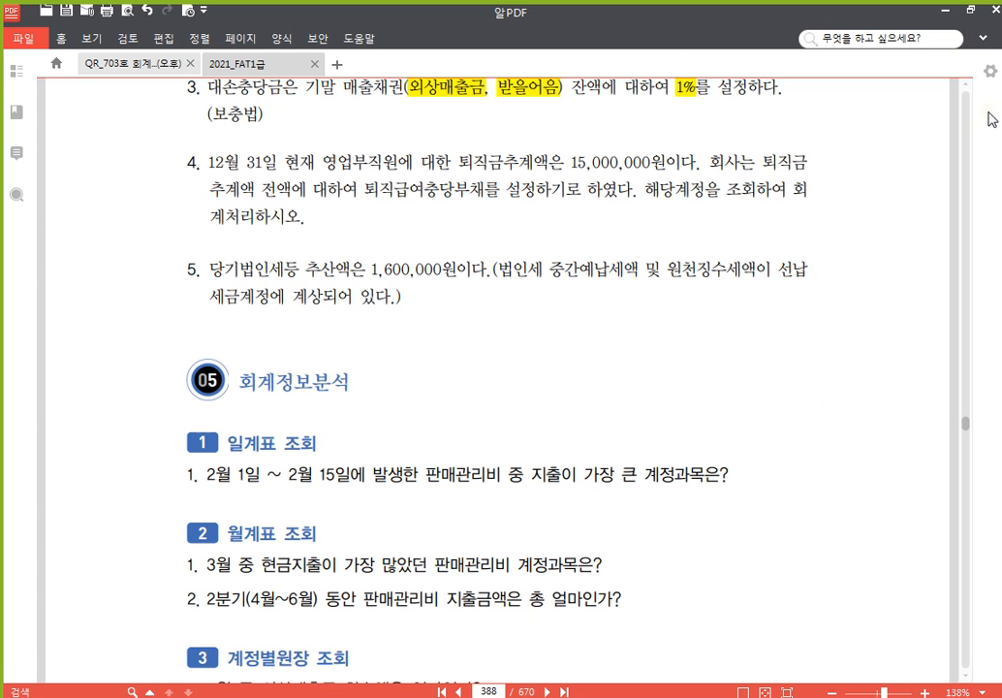